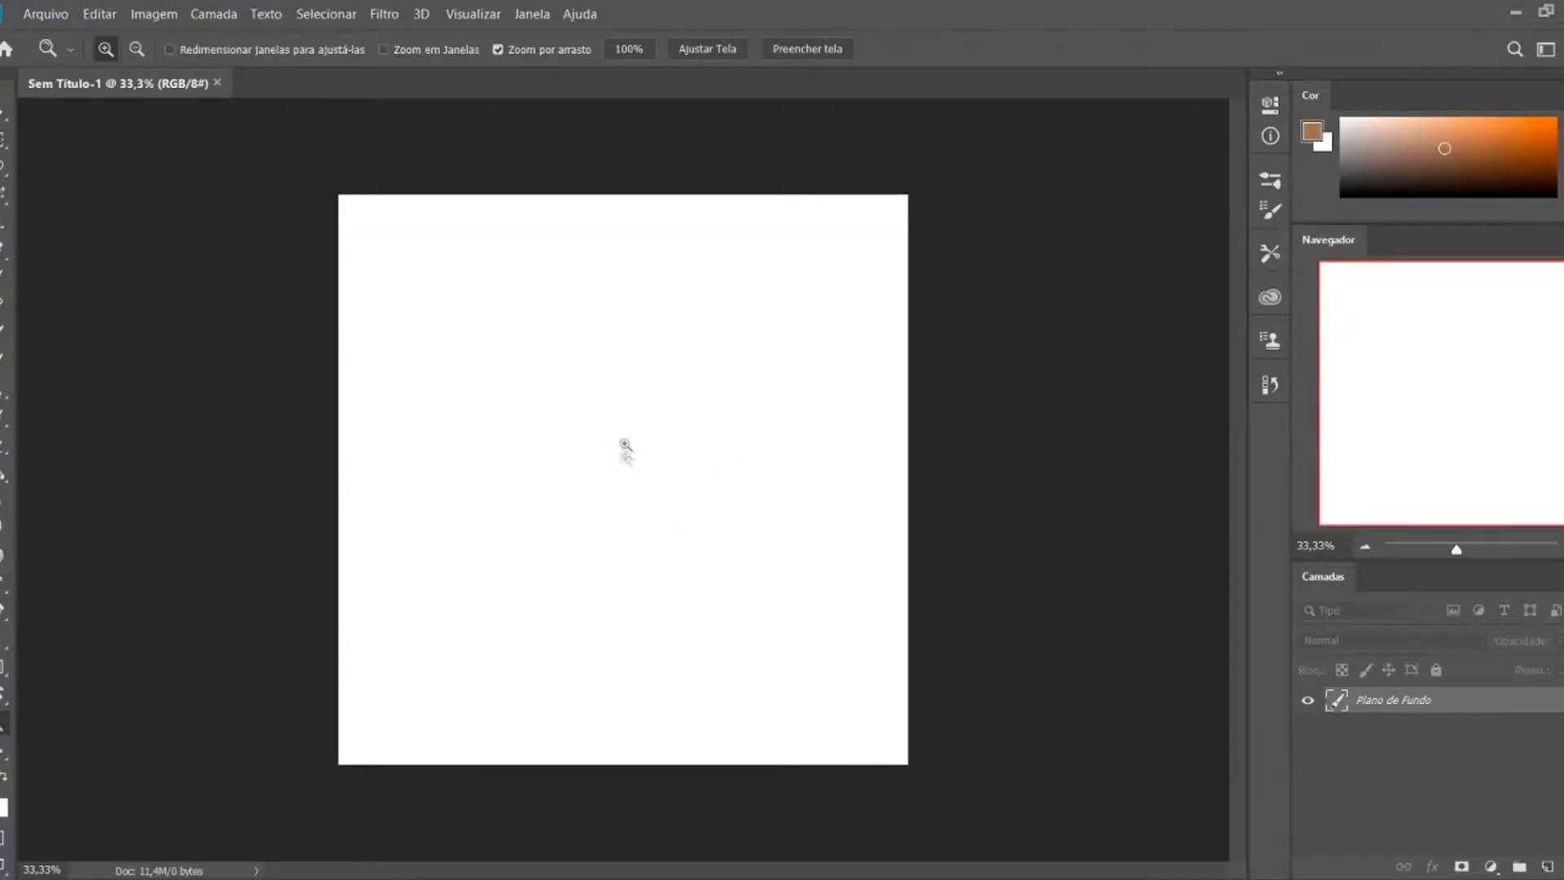
- Pick a blue brush colour and paste the man-with-mug photo, undoing a wrong paste
key(b)
click(1497, 122)
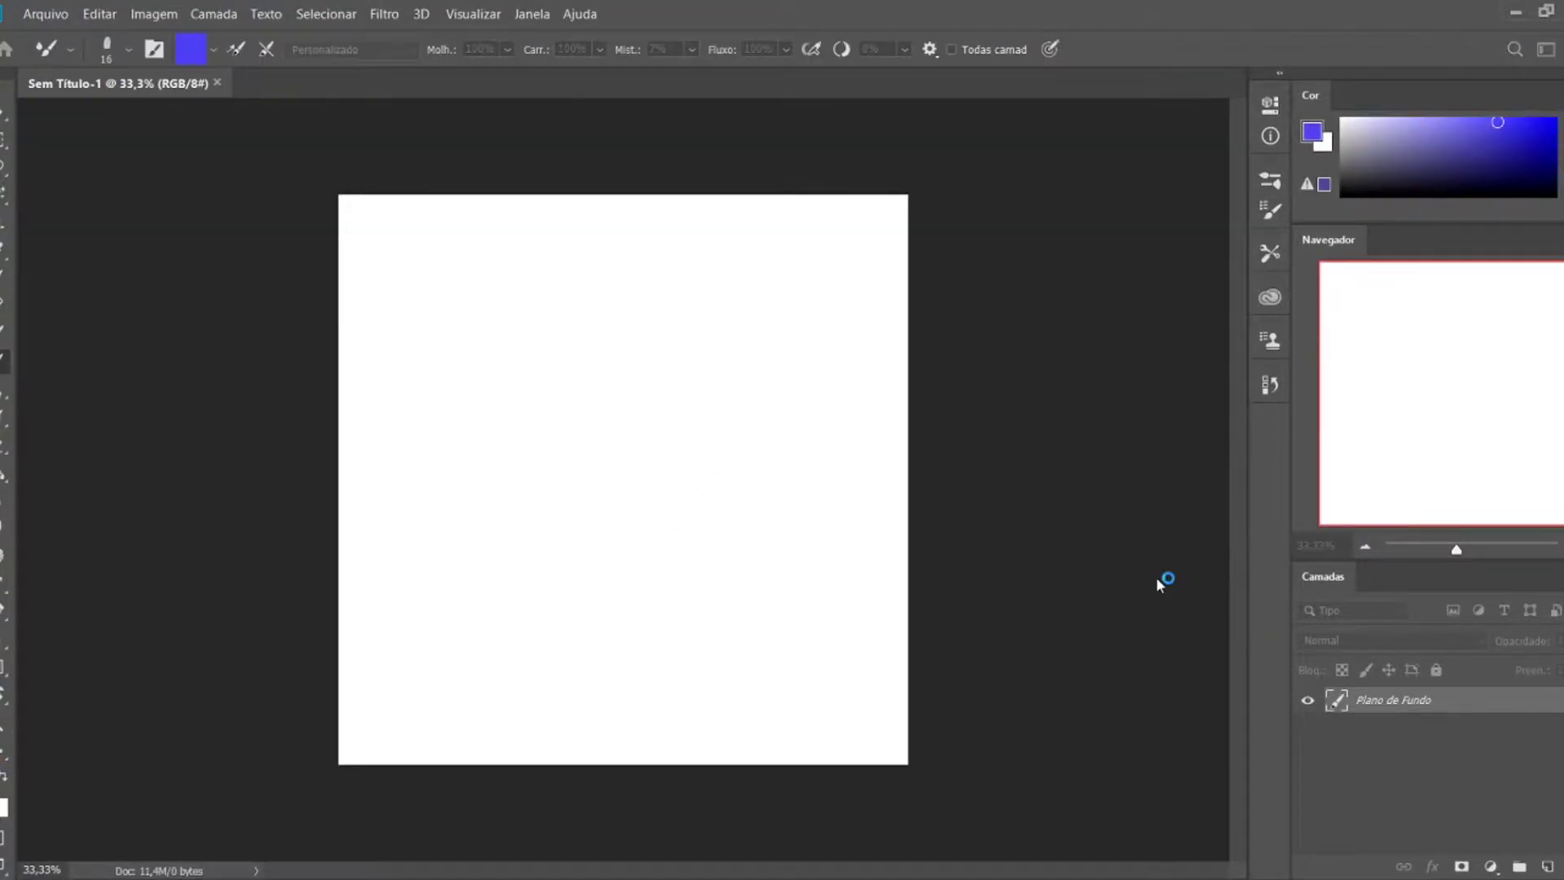
key(ctrl+v)
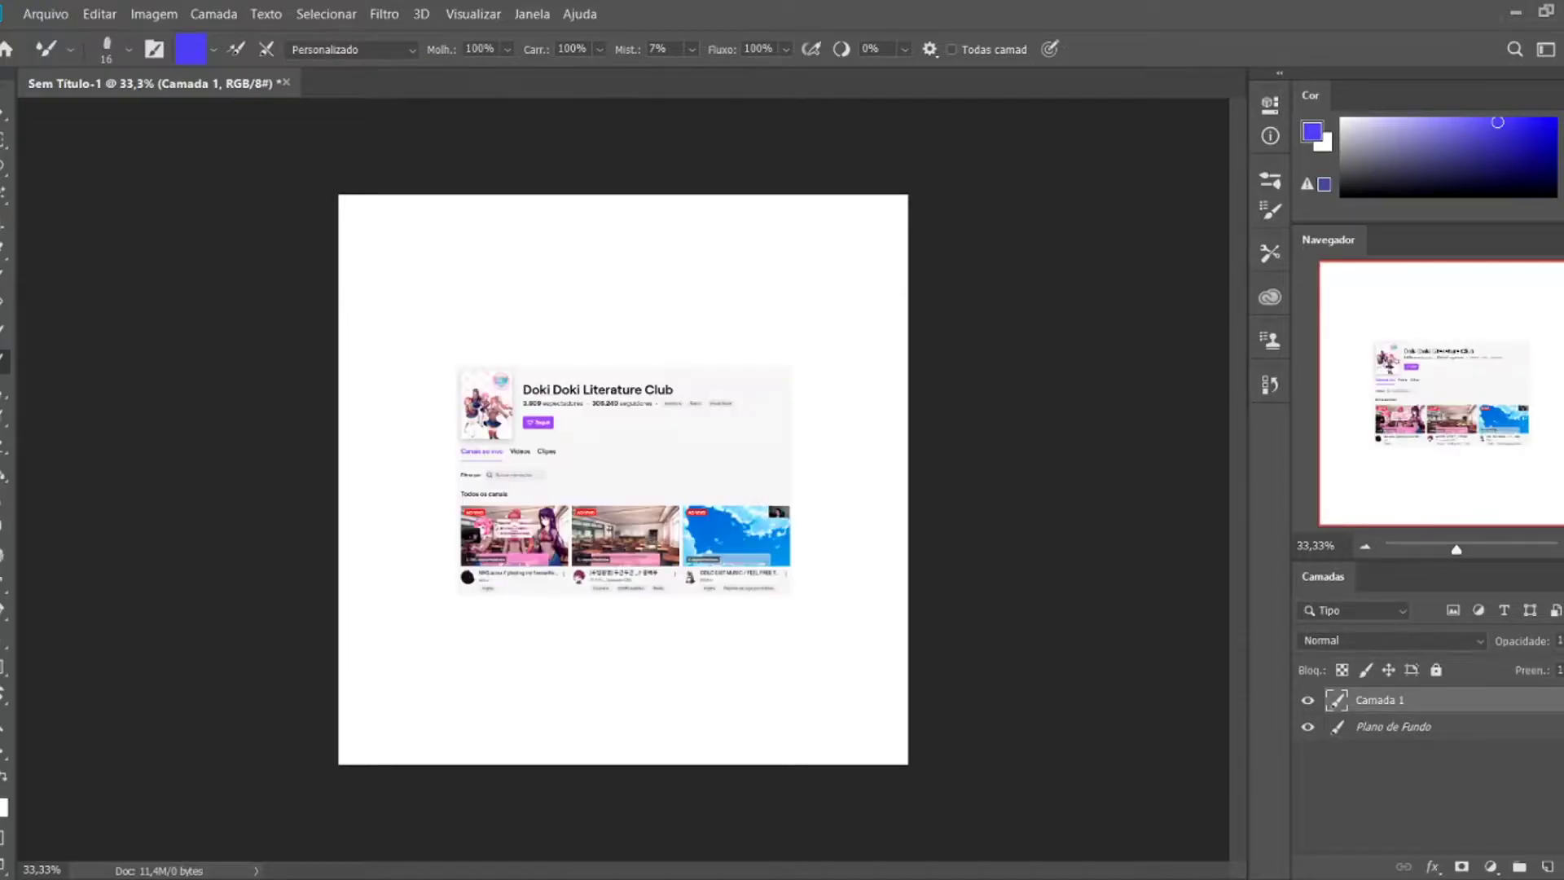
key(ctrl+z)
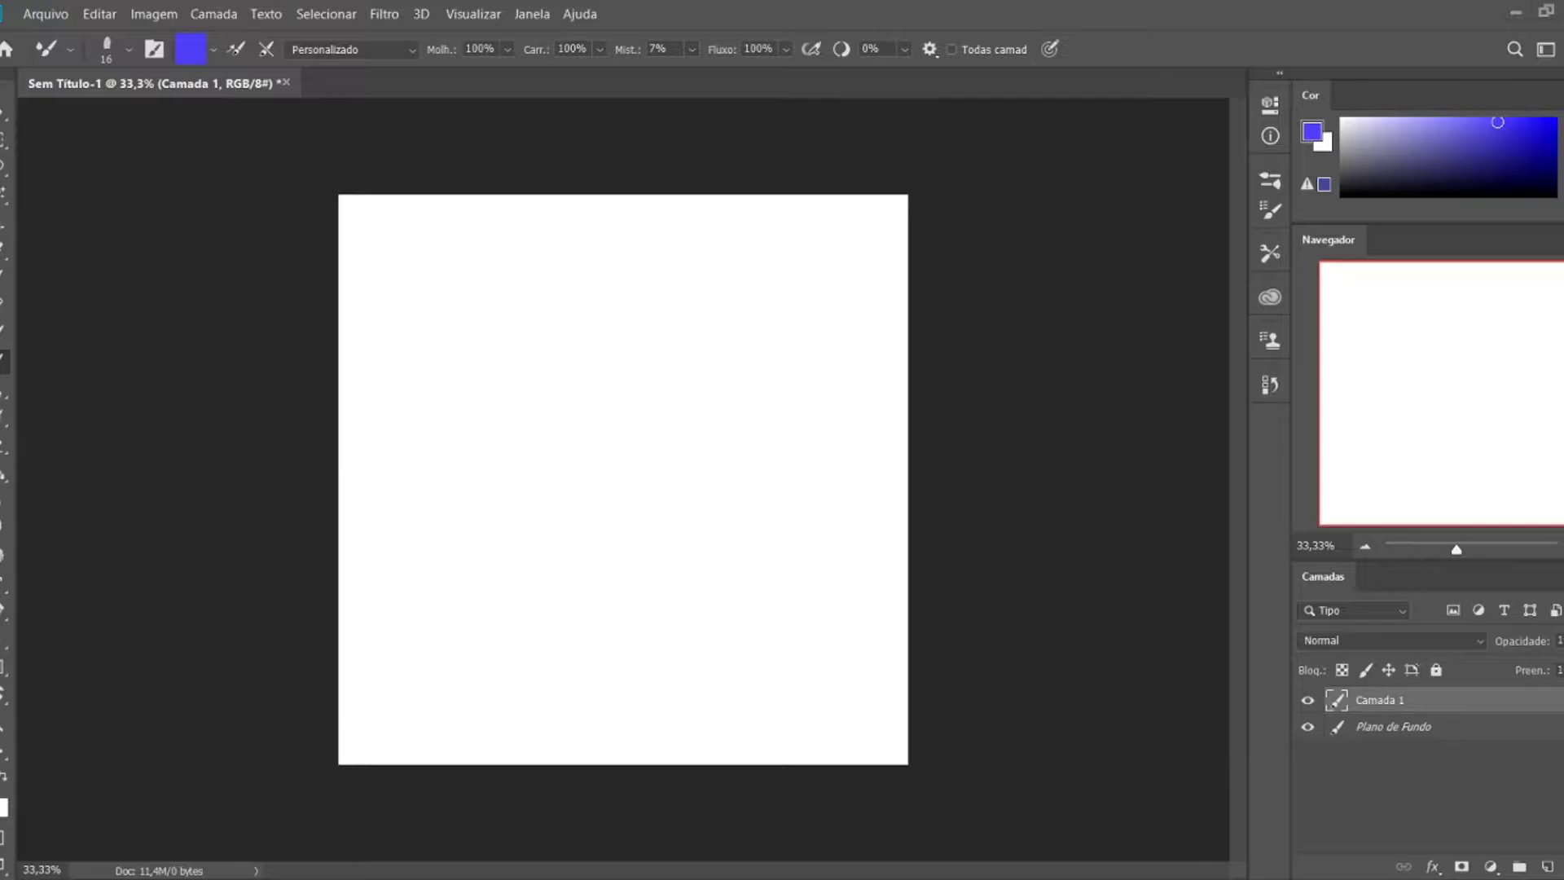
key(ctrl+v)
- Add a new empty layer above the photo and zoom in for sketching
key(v)
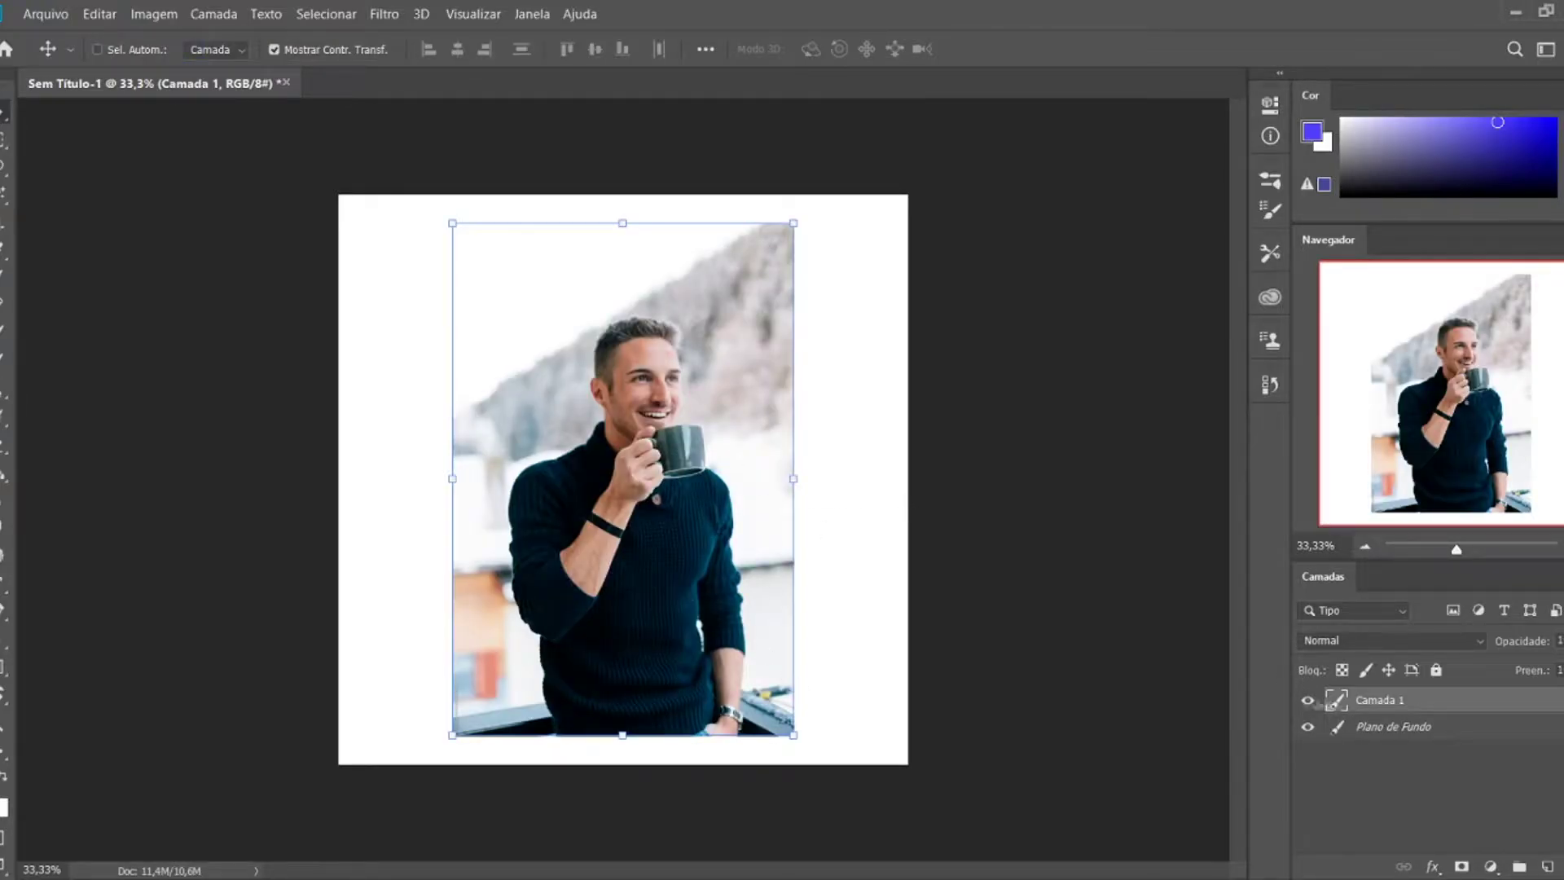
key(ctrl+shift+alt+n)
key(b)
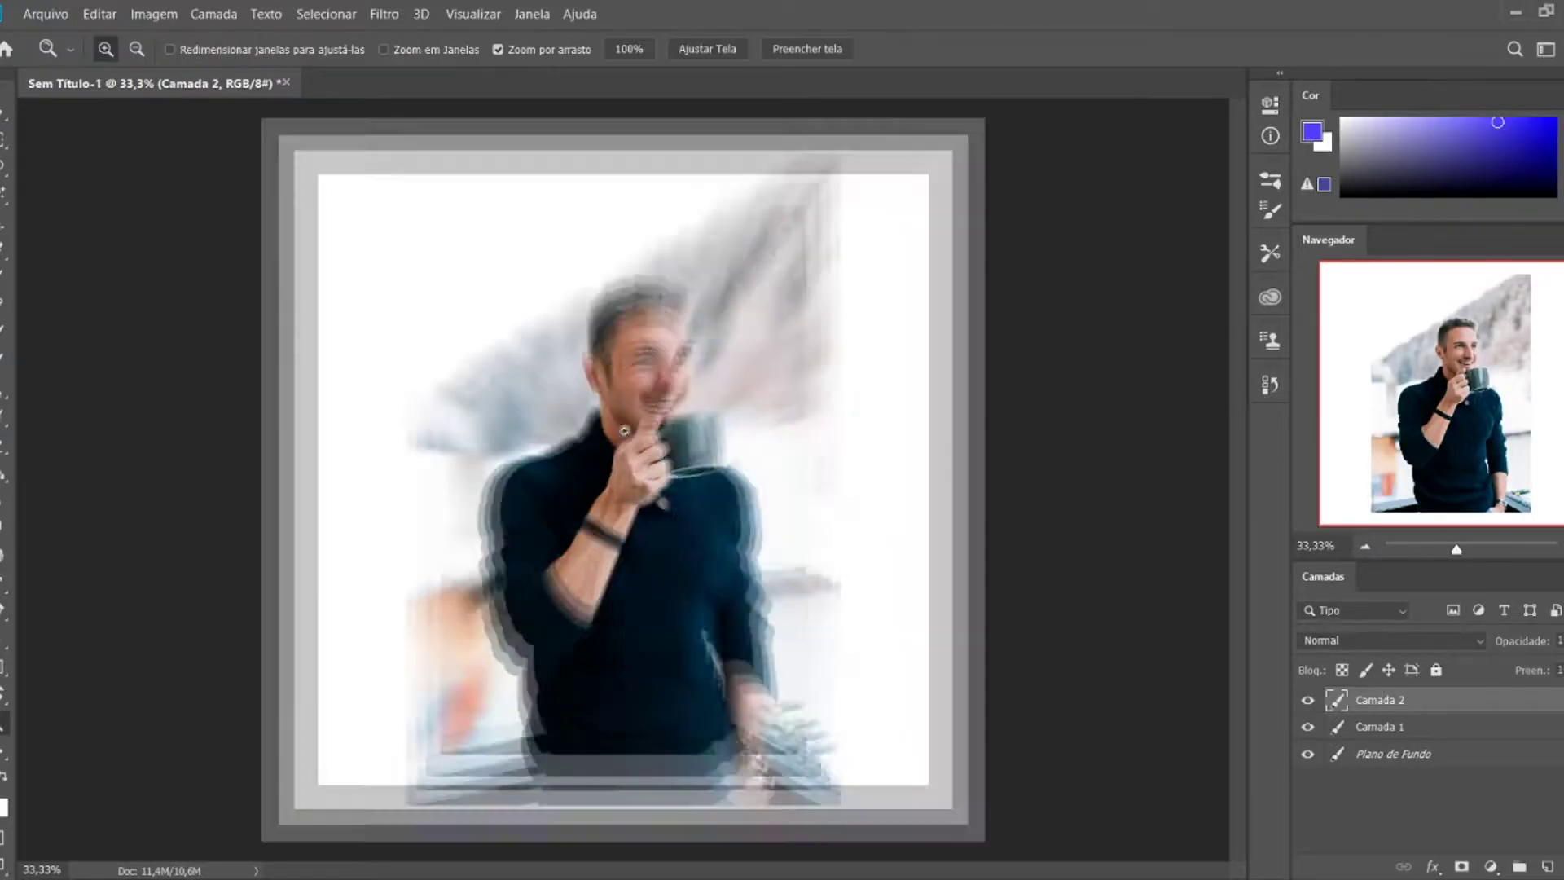
drag(594, 405, 679, 440)
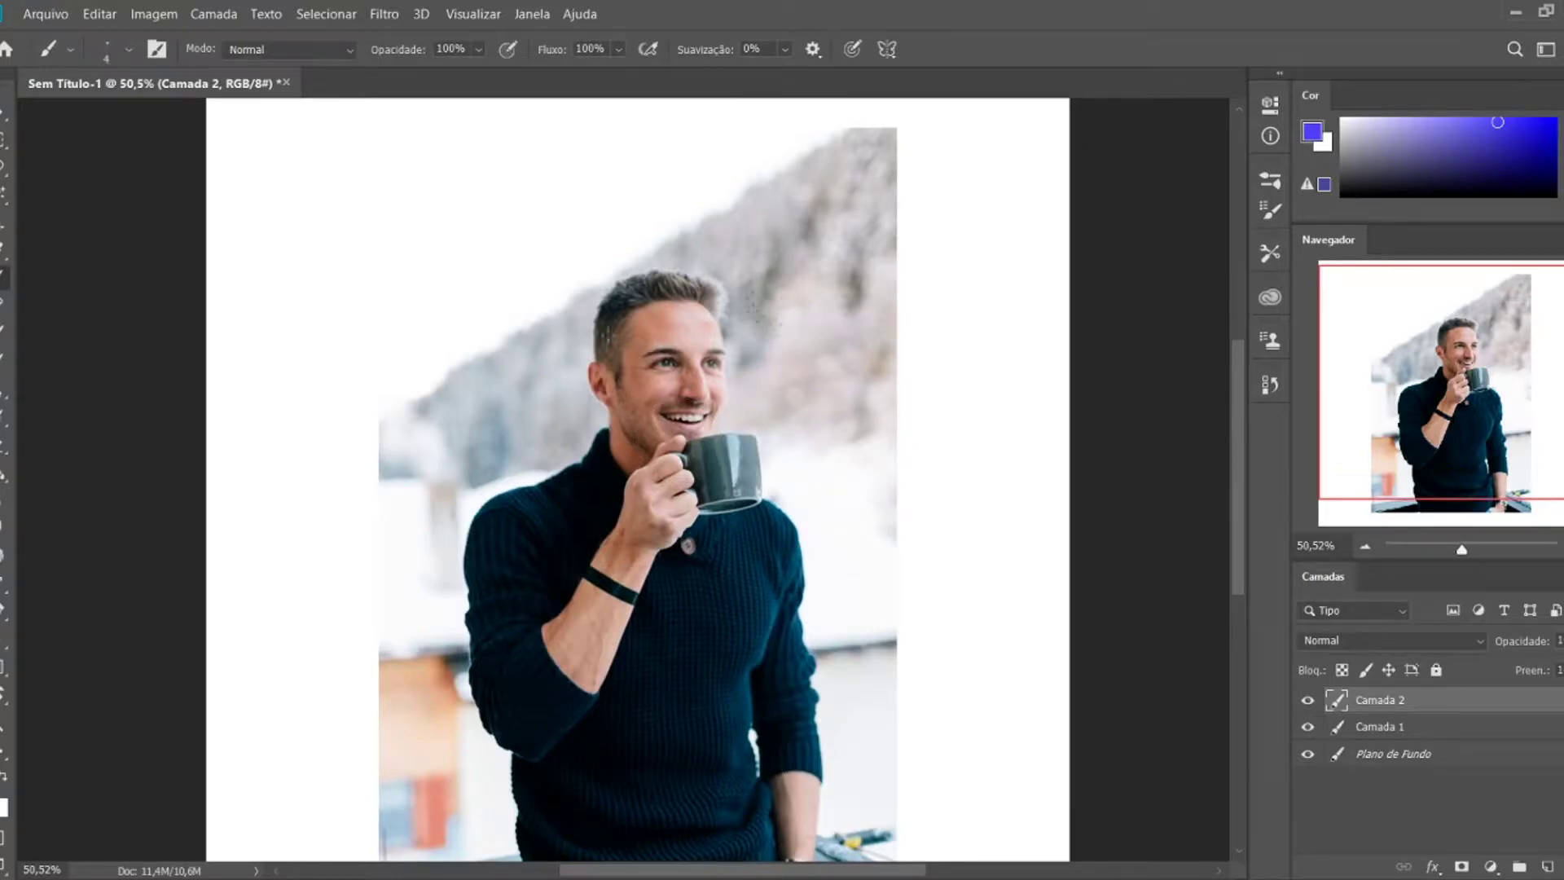
- Lower Camada 1's opacity to fade the photo, then reselect Camada 2
click(1376, 726)
drag(1509, 660, 1543, 676)
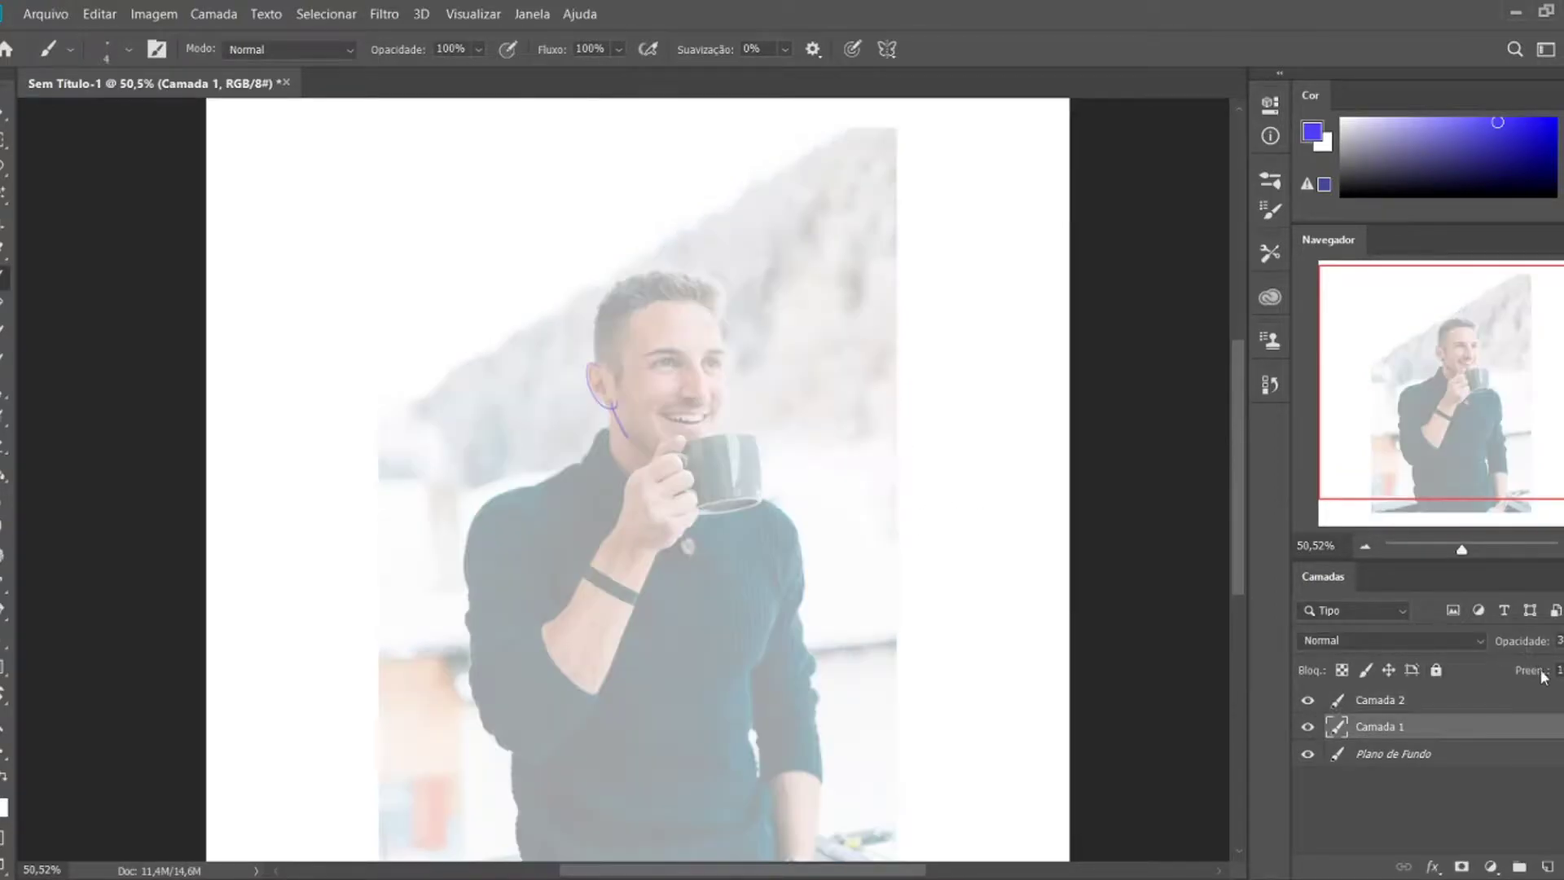
click(1385, 700)
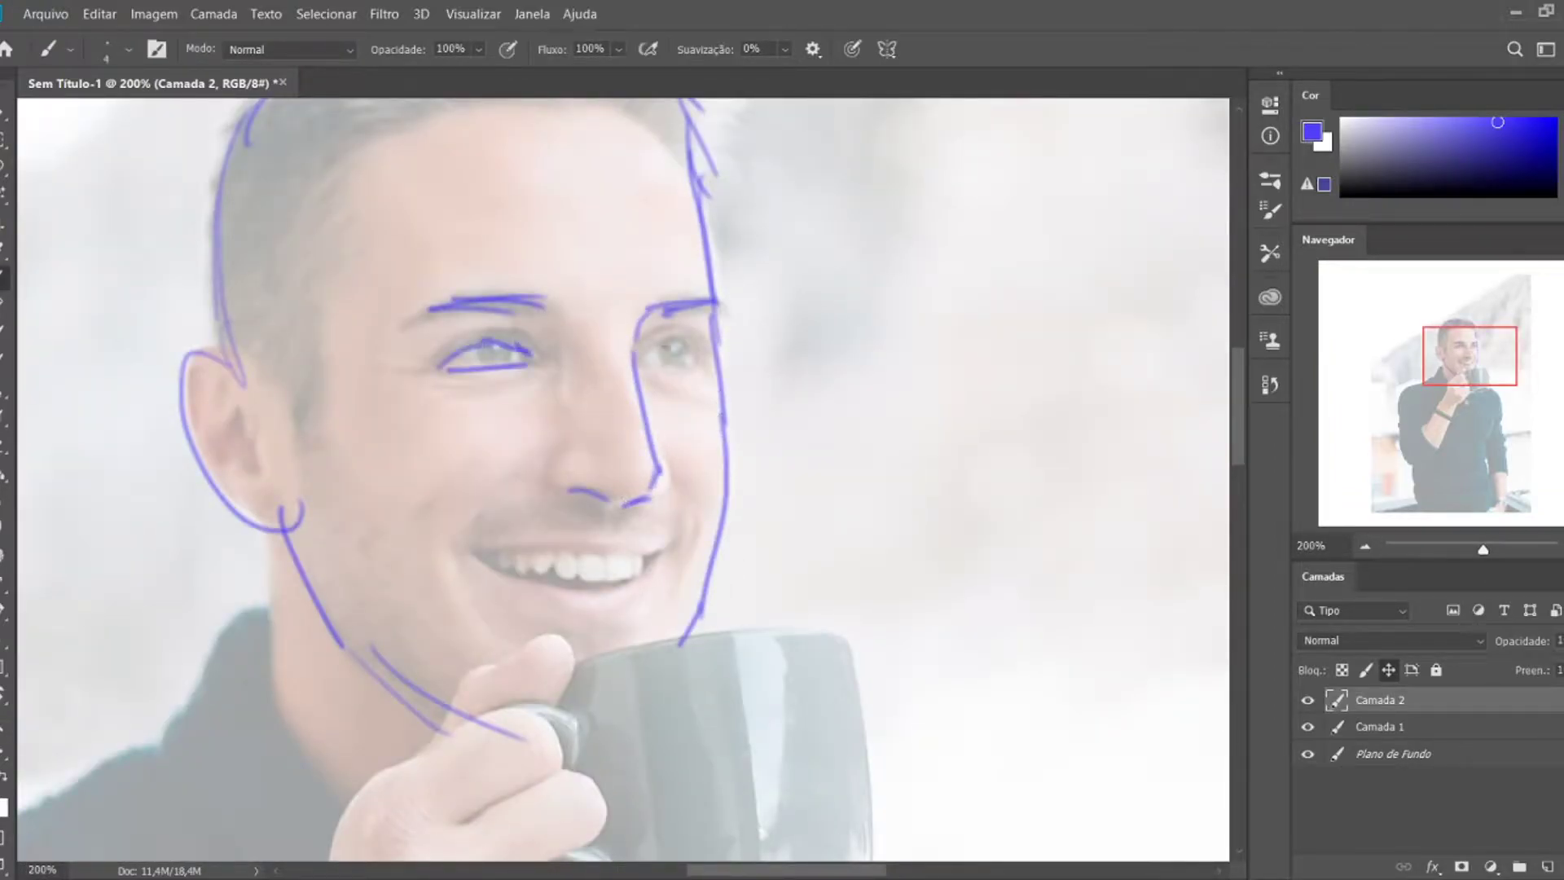
- Sketch blue lip, neck, hand, finger and jaw outlines on Camada 2
drag(553, 544, 664, 549)
drag(487, 554, 656, 570)
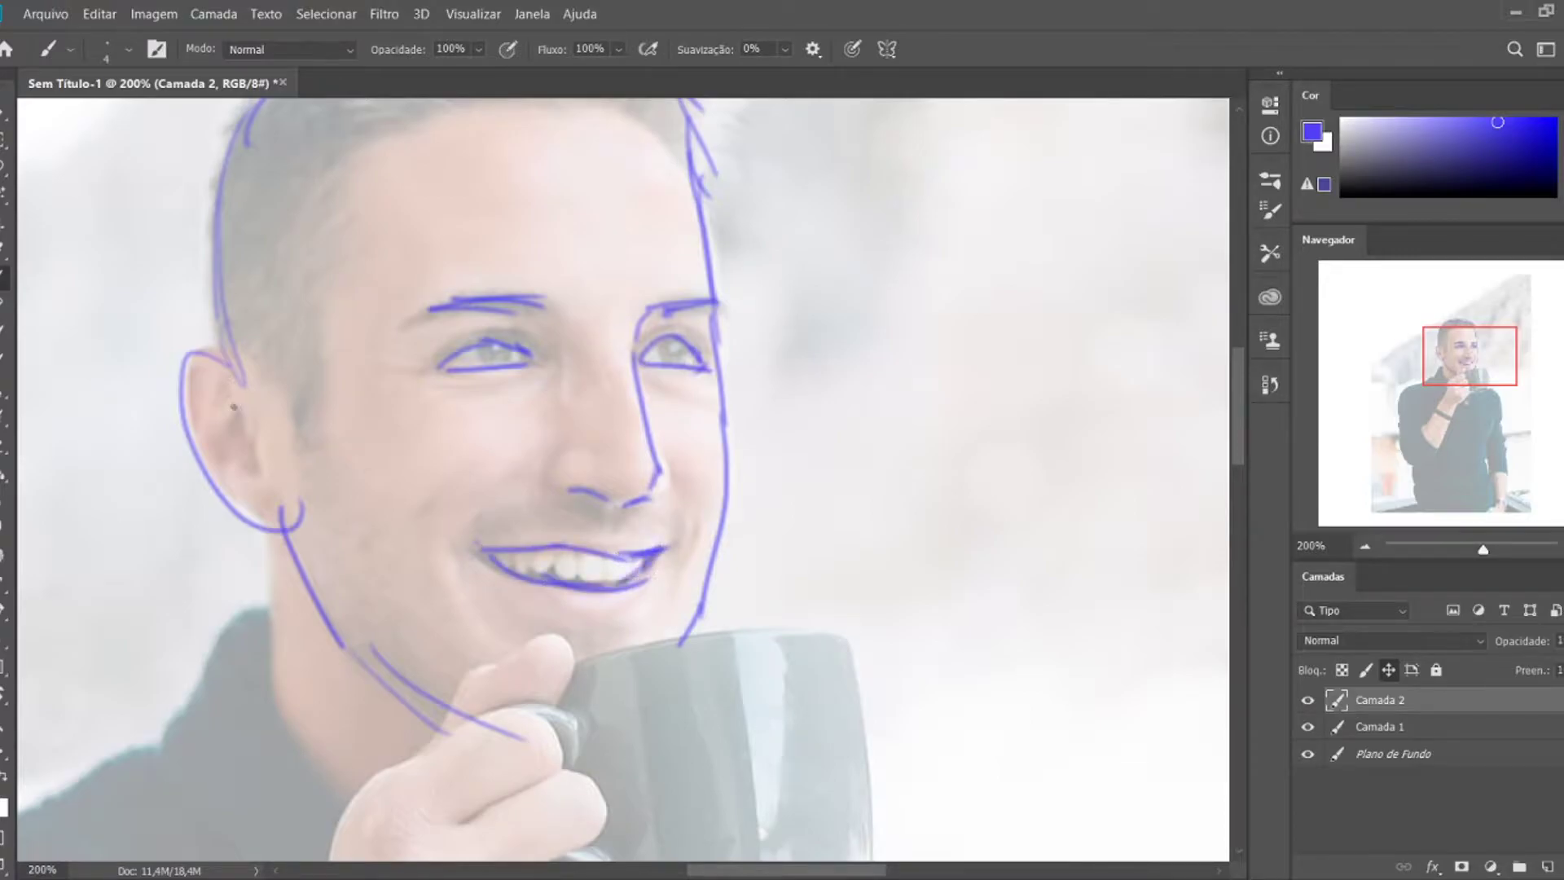
mouse_move(297, 513)
mouse_down()
mouse_move(367, 676)
mouse_move(350, 794)
mouse_up()
scroll(623, 481, down, 5)
mouse_move(427, 403)
mouse_down()
mouse_move(546, 265)
mouse_move(663, 305)
mouse_up()
key(ctrl+z)
drag(570, 252, 696, 289)
drag(782, 175, 733, 265)
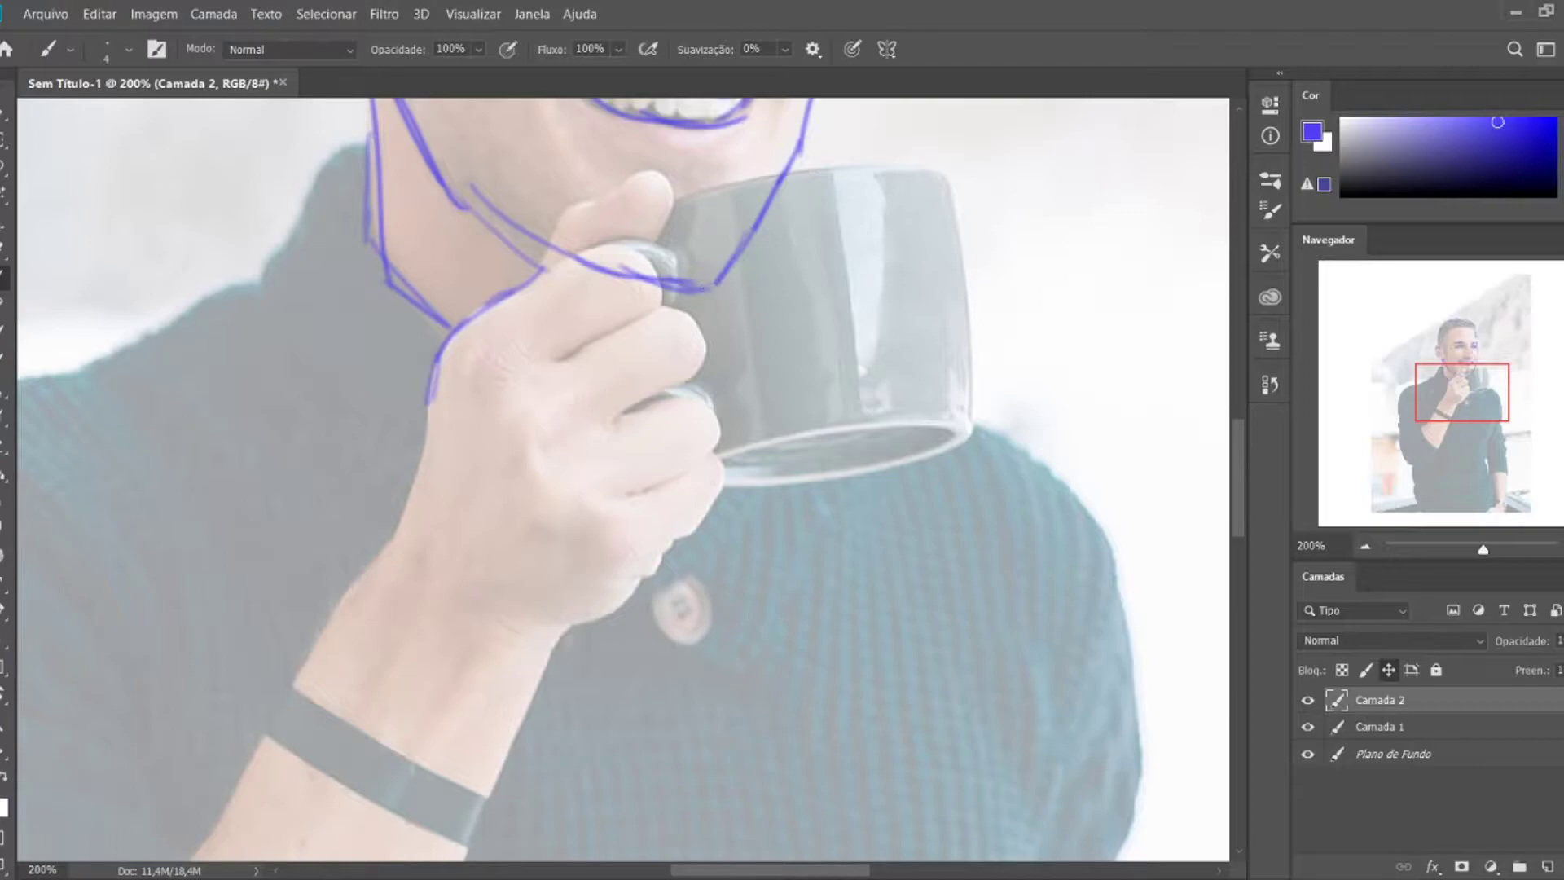
click(1434, 729)
- Lasso the hand and mug on Camada 1 and shift them down and left
key(l)
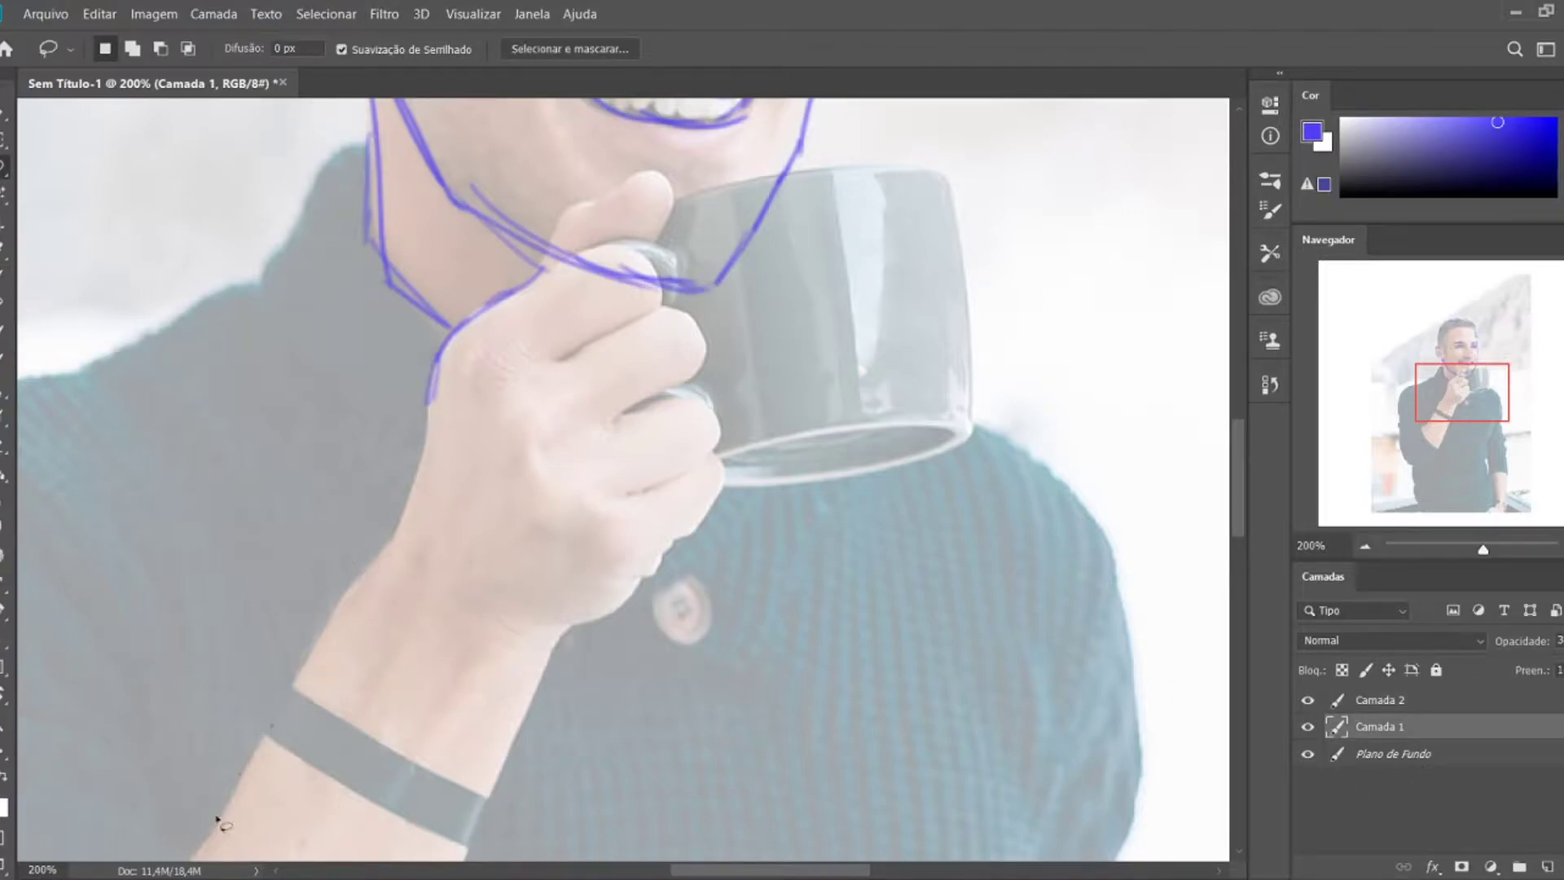
drag(217, 817, 971, 154)
drag(487, 862, 480, 857)
key(v)
mouse_move(624, 499)
mouse_down()
mouse_move(587, 516)
mouse_move(586, 500)
mouse_move(688, 517)
mouse_move(605, 539)
mouse_up()
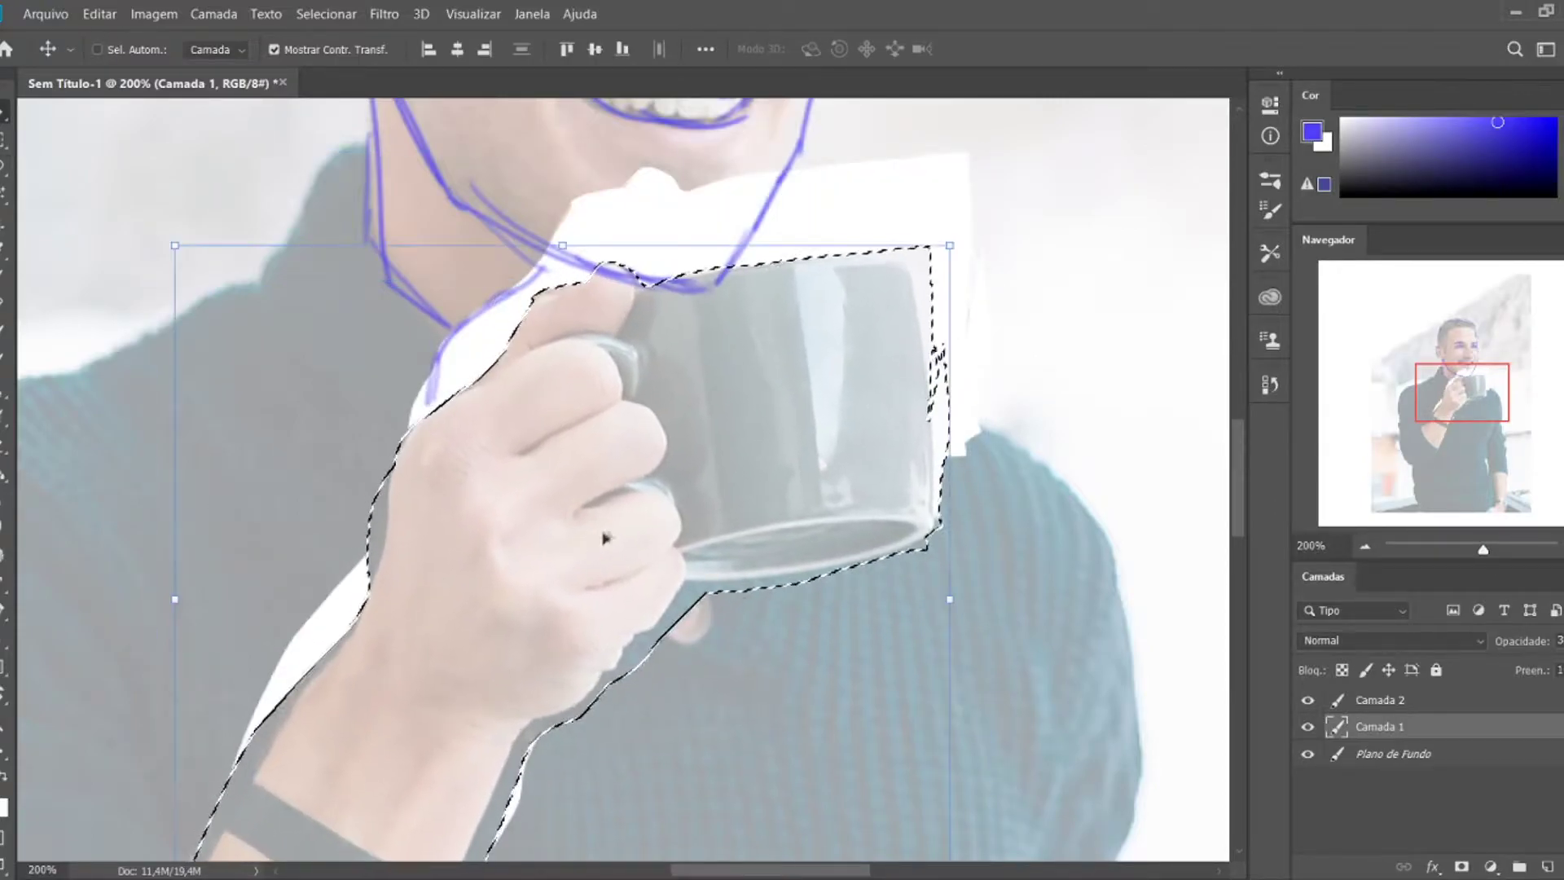
key(ctrl+d)
- On Camada 2, erase old strokes and outline the fingers, knuckles and hand edges
key(alt+bracketright)
key(b)
key(e)
mouse_move(431, 399)
mouse_down()
mouse_move(488, 296)
mouse_move(591, 281)
mouse_move(644, 383)
mouse_up()
key(b)
drag(538, 452, 679, 444)
drag(577, 515, 651, 480)
drag(647, 480, 694, 537)
drag(582, 605, 661, 554)
mouse_move(677, 562)
mouse_down()
mouse_move(656, 634)
mouse_move(528, 735)
mouse_up()
- Draw the wrist, arm edge and the mug's rim, sides and bottom
drag(440, 408, 389, 627)
drag(376, 532, 382, 623)
drag(281, 743, 232, 796)
drag(360, 647, 245, 786)
mouse_move(627, 287)
mouse_down()
mouse_move(888, 252)
mouse_move(918, 350)
mouse_up()
drag(680, 554, 924, 507)
mouse_move(689, 580)
mouse_down()
mouse_move(927, 523)
mouse_move(884, 253)
mouse_up()
key(e)
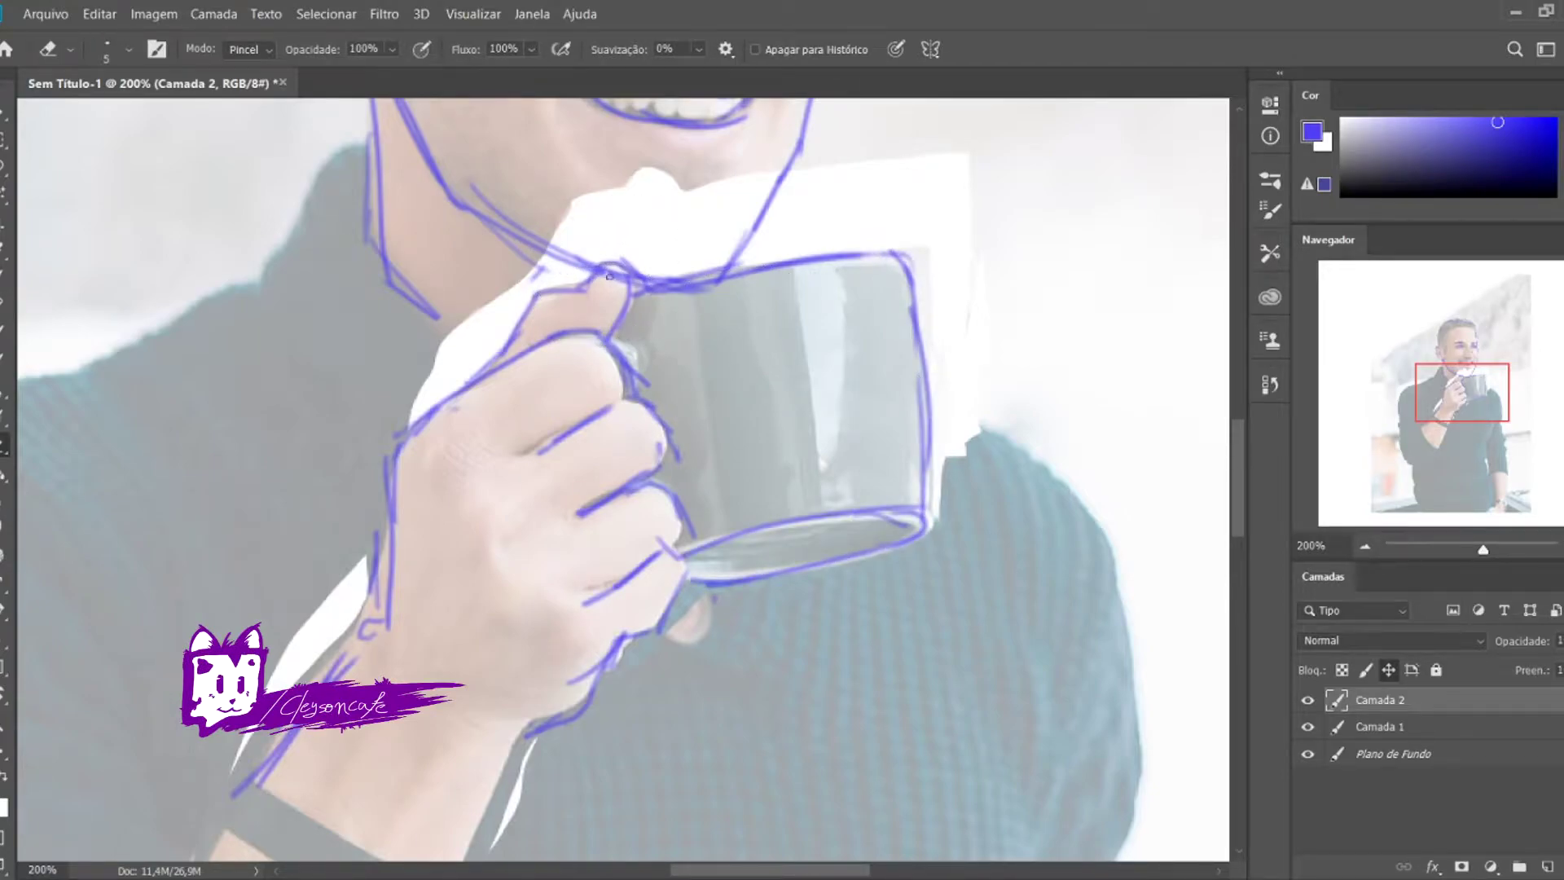
- Sketch the collar and left shoulder outline beside the neck
drag(651, 297, 708, 293)
key(b)
drag(619, 407, 570, 407)
drag(733, 367, 570, 554)
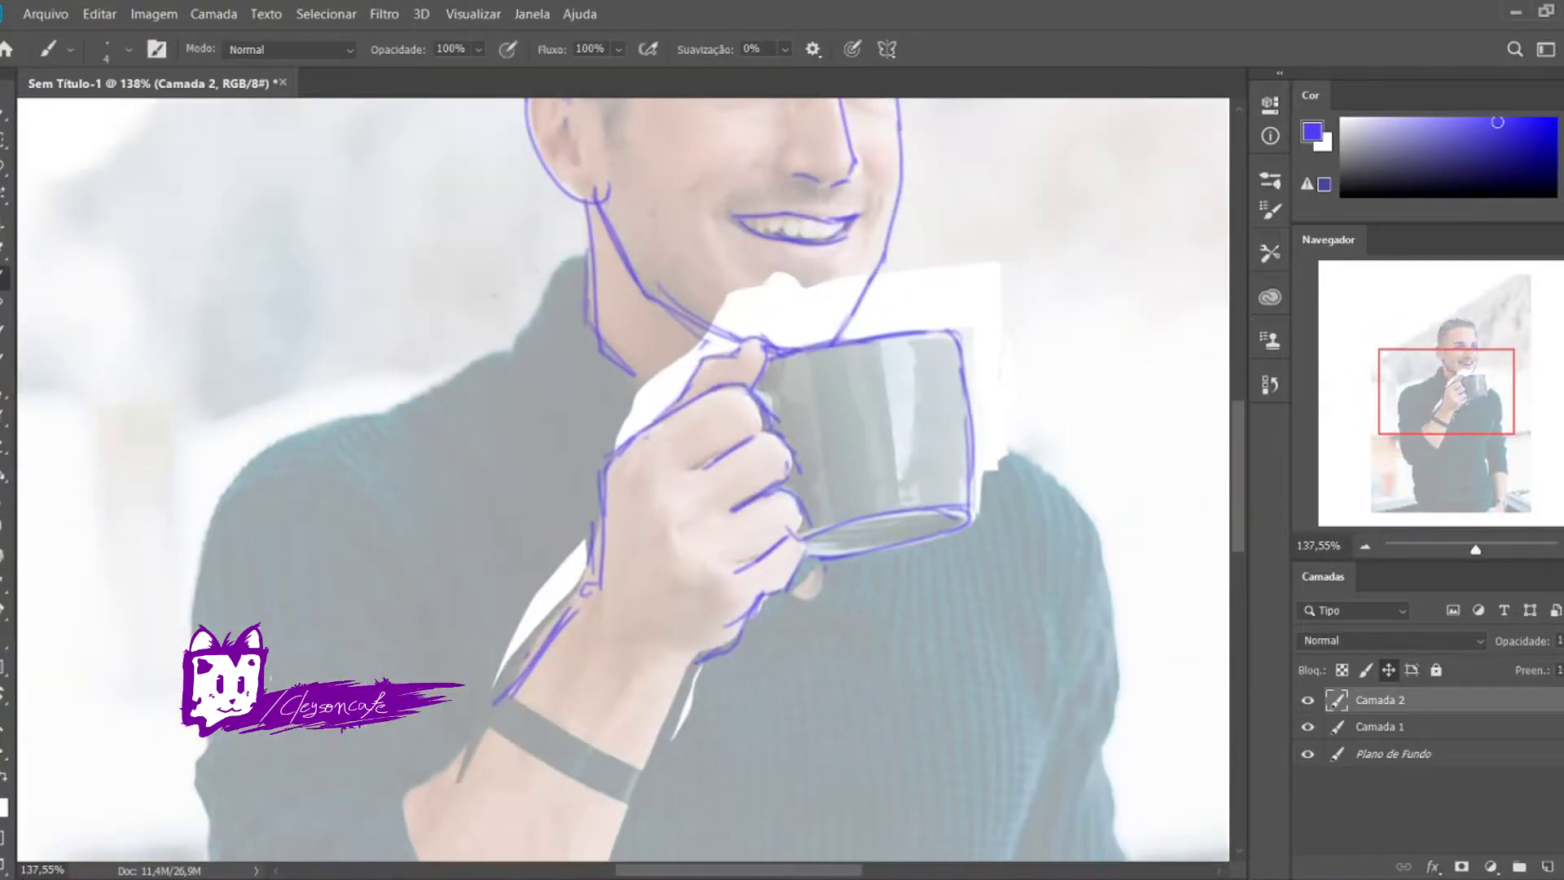
drag(512, 329, 570, 513)
drag(466, 356, 504, 317)
key(e)
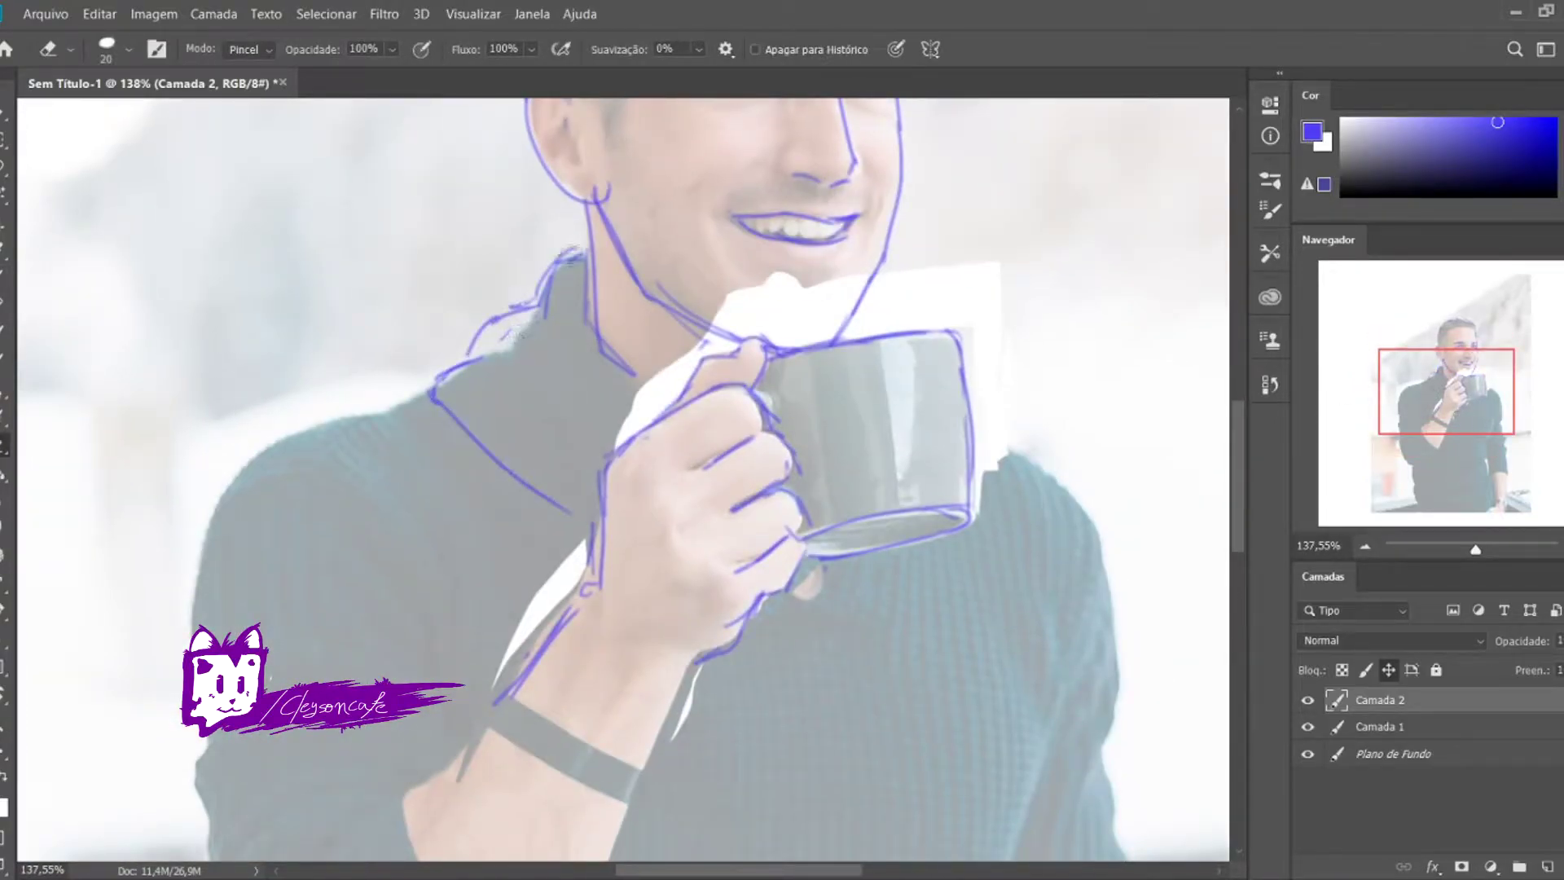
key(b)
drag(431, 391, 207, 493)
drag(269, 440, 191, 607)
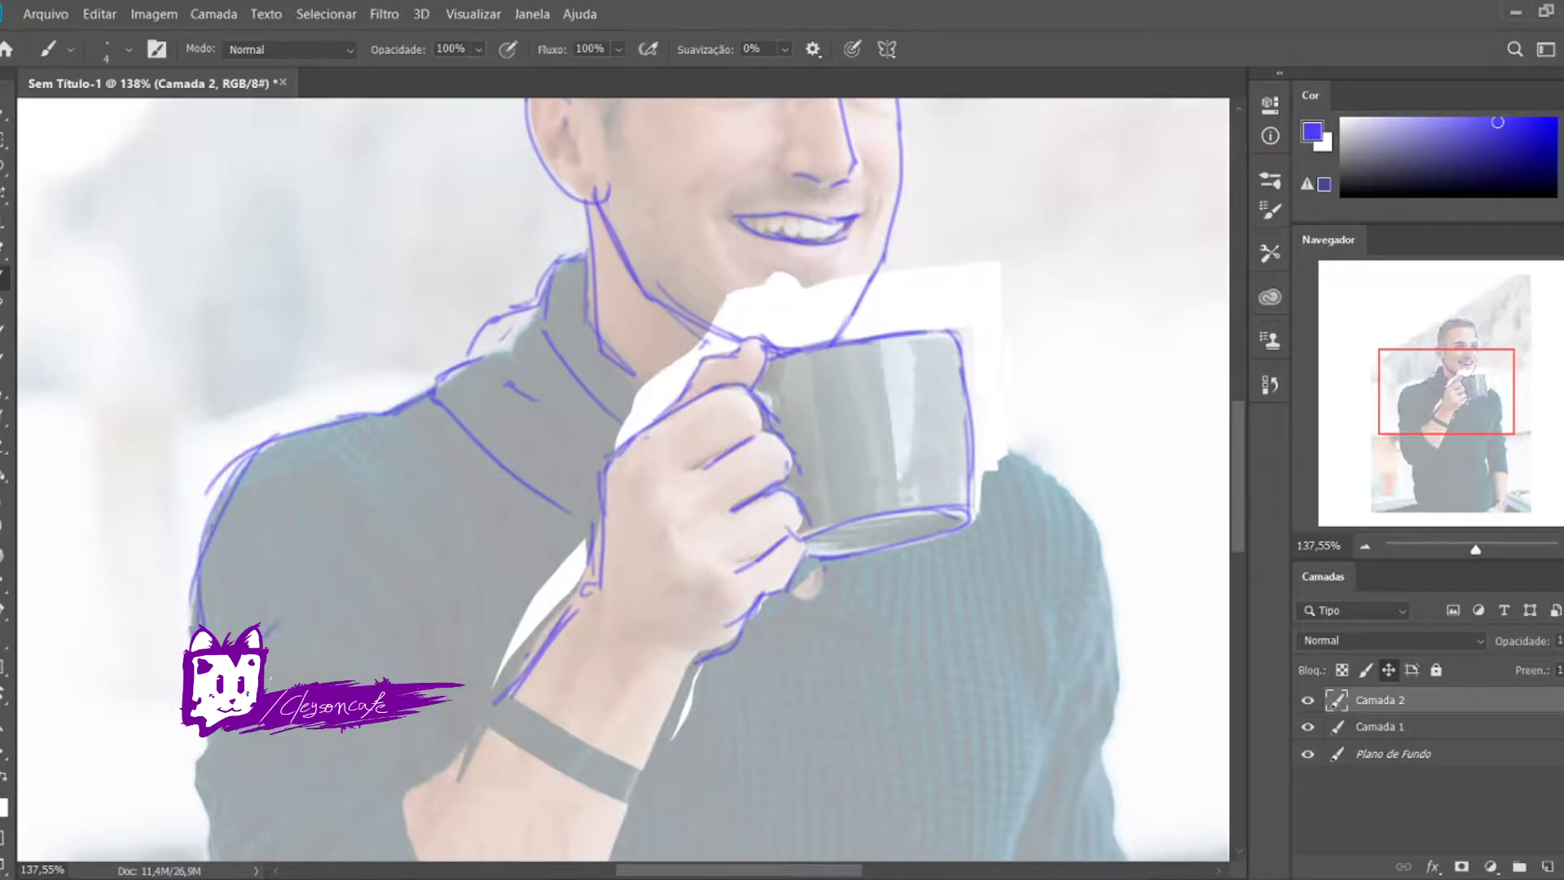
- Trace the arm's edges, forearm, elbow and inner-arm curve
mouse_move(570, 571)
mouse_down()
mouse_move(823, 207)
mouse_move(591, 460)
mouse_up()
mouse_move(625, 439)
mouse_down()
mouse_move(493, 598)
mouse_move(503, 575)
mouse_up()
drag(960, 289, 853, 526)
drag(907, 383, 637, 817)
drag(492, 681, 631, 814)
drag(455, 461, 523, 719)
mouse_move(649, 448)
mouse_down()
mouse_move(795, 623)
mouse_move(713, 595)
mouse_move(770, 656)
mouse_up()
drag(652, 473, 766, 644)
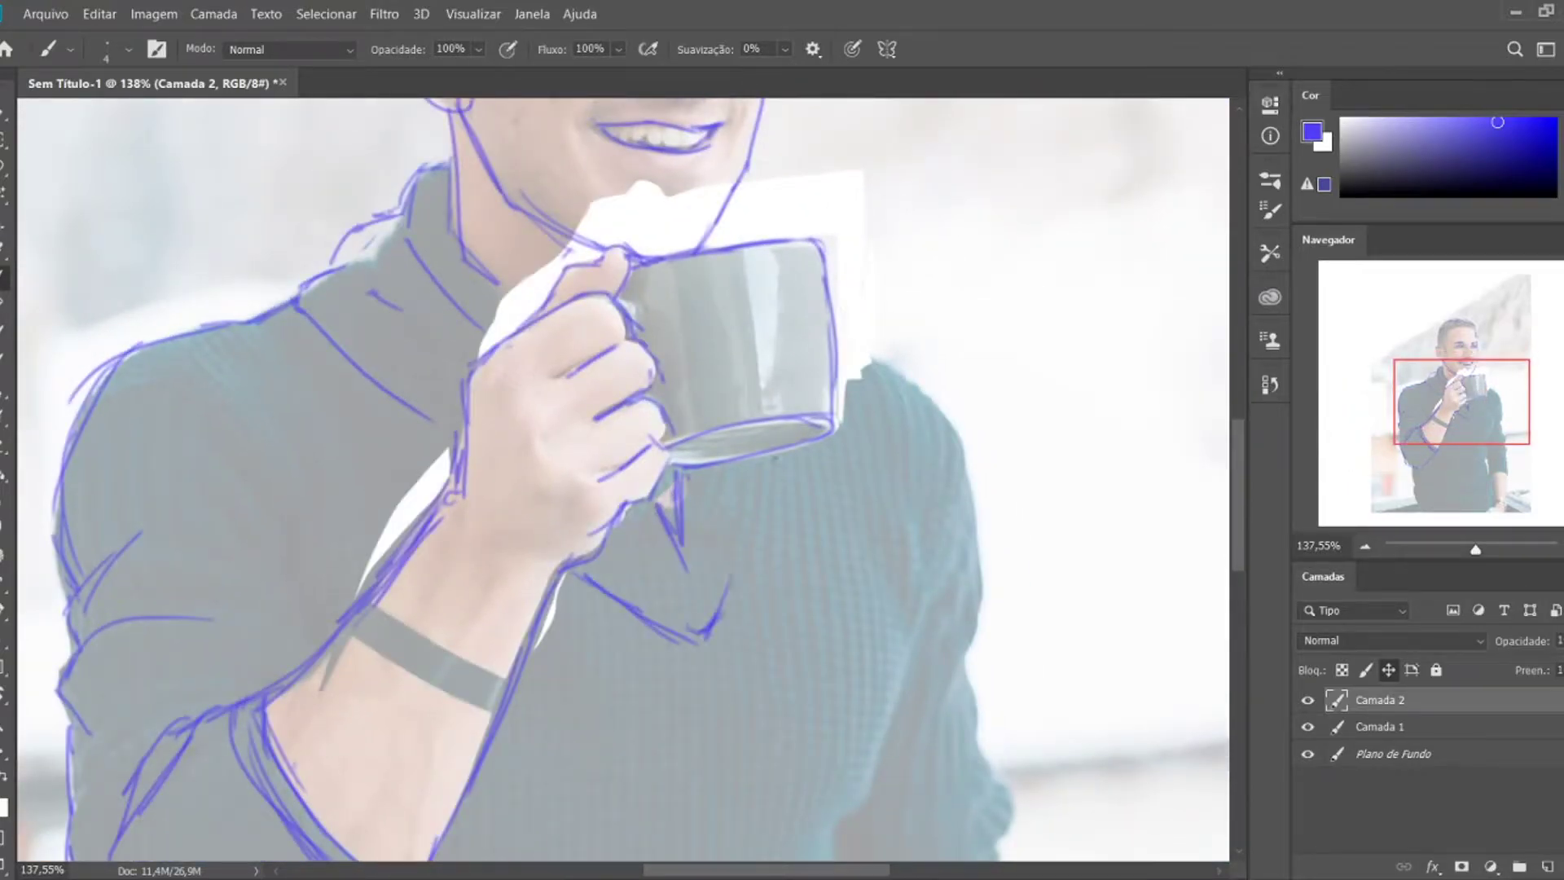
- Add more arm strokes and draw the sweater's right edge
drag(772, 456, 725, 611)
mouse_move(843, 338)
mouse_down()
mouse_move(945, 404)
mouse_move(977, 554)
mouse_up()
scroll(896, 408, down, 5)
drag(936, 289, 884, 456)
drag(904, 374, 851, 705)
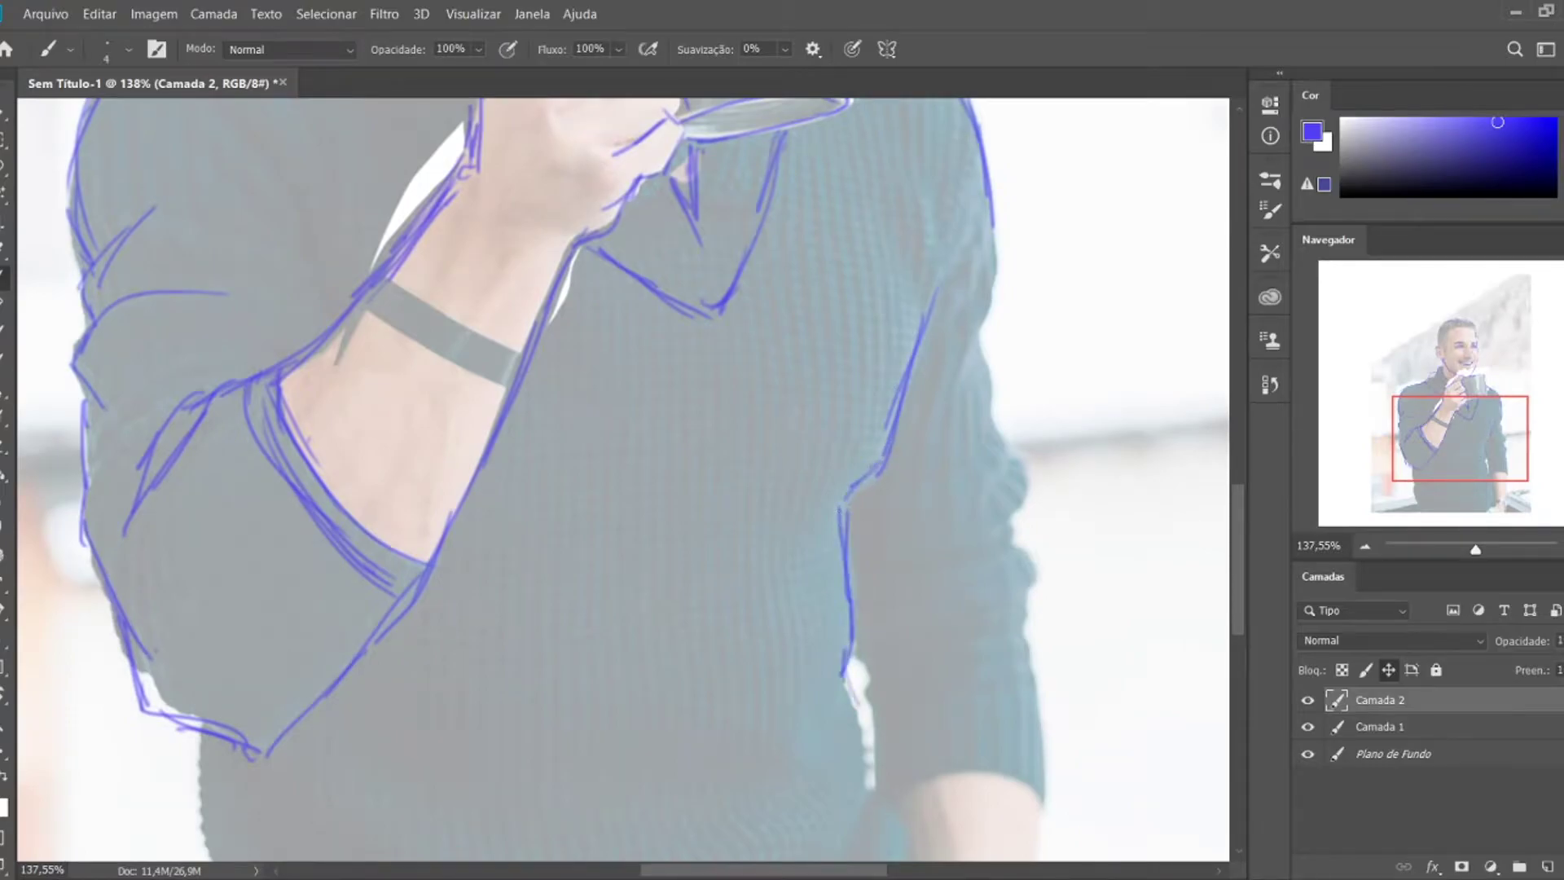
scroll(864, 733, right, 5)
drag(680, 130, 668, 310)
drag(660, 244, 599, 371)
drag(672, 285, 714, 385)
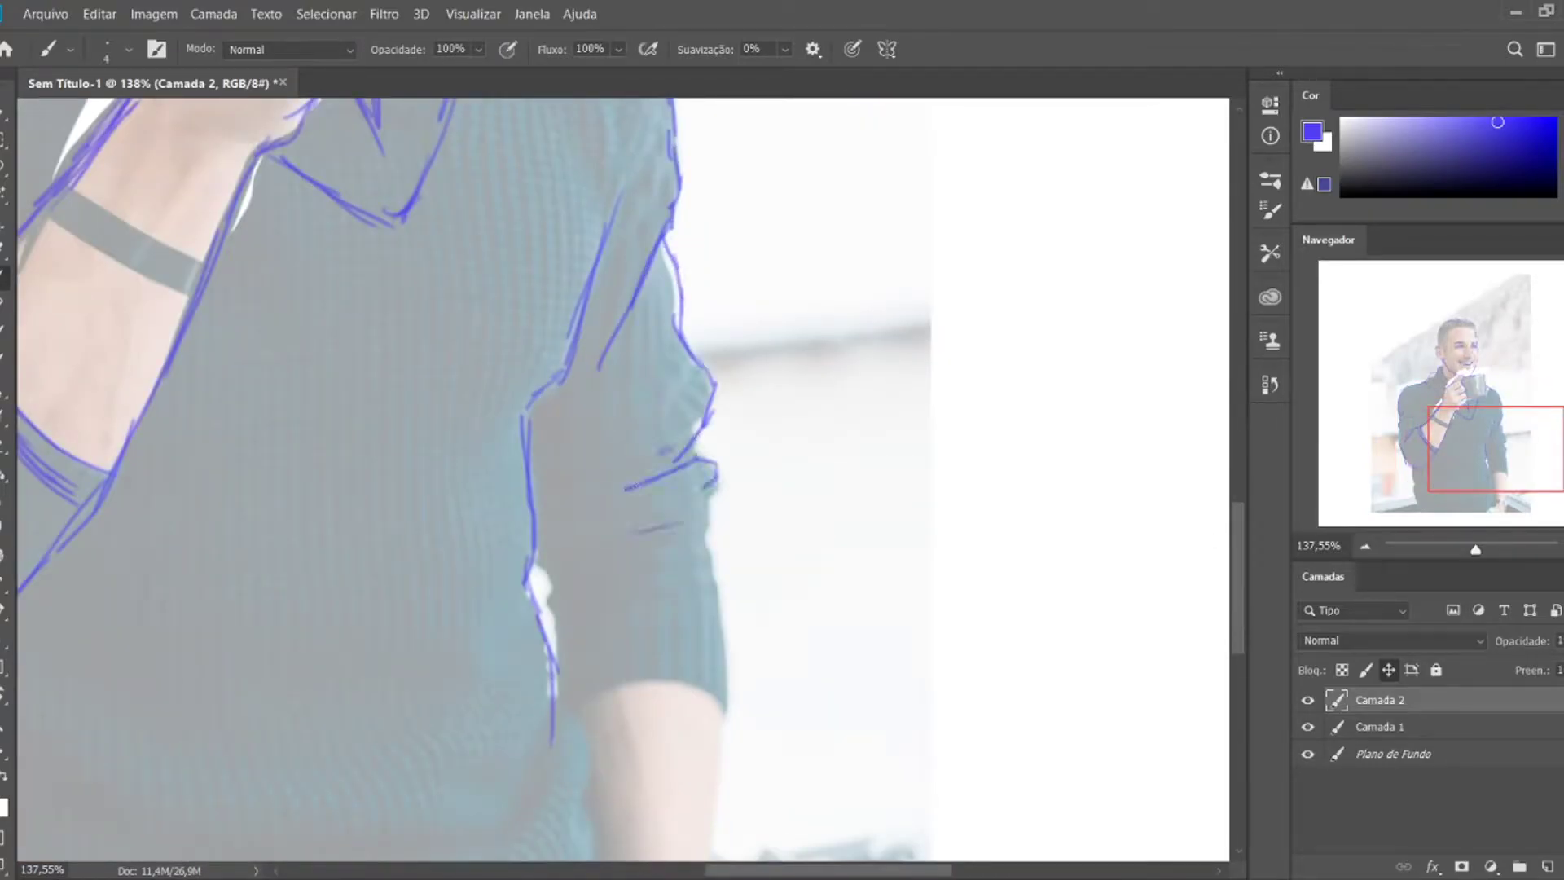
- Draw the sleeve cuff, sleeve edges and arm outline, starting the sweater's left side
drag(538, 562, 576, 703)
drag(580, 699, 740, 690)
mouse_move(722, 558)
mouse_down()
mouse_move(743, 721)
mouse_move(1067, 456)
mouse_up()
drag(871, 444, 900, 522)
drag(911, 432, 936, 692)
drag(912, 562, 931, 725)
drag(1047, 464, 1055, 509)
drag(1050, 444, 1010, 778)
- Finish the sweater's left side, then zoom out and hide the photo layer Camada 1
scroll(623, 440, left, 5)
drag(379, 318, 395, 448)
drag(387, 366, 419, 632)
key(z)
drag(904, 513, 656, 298)
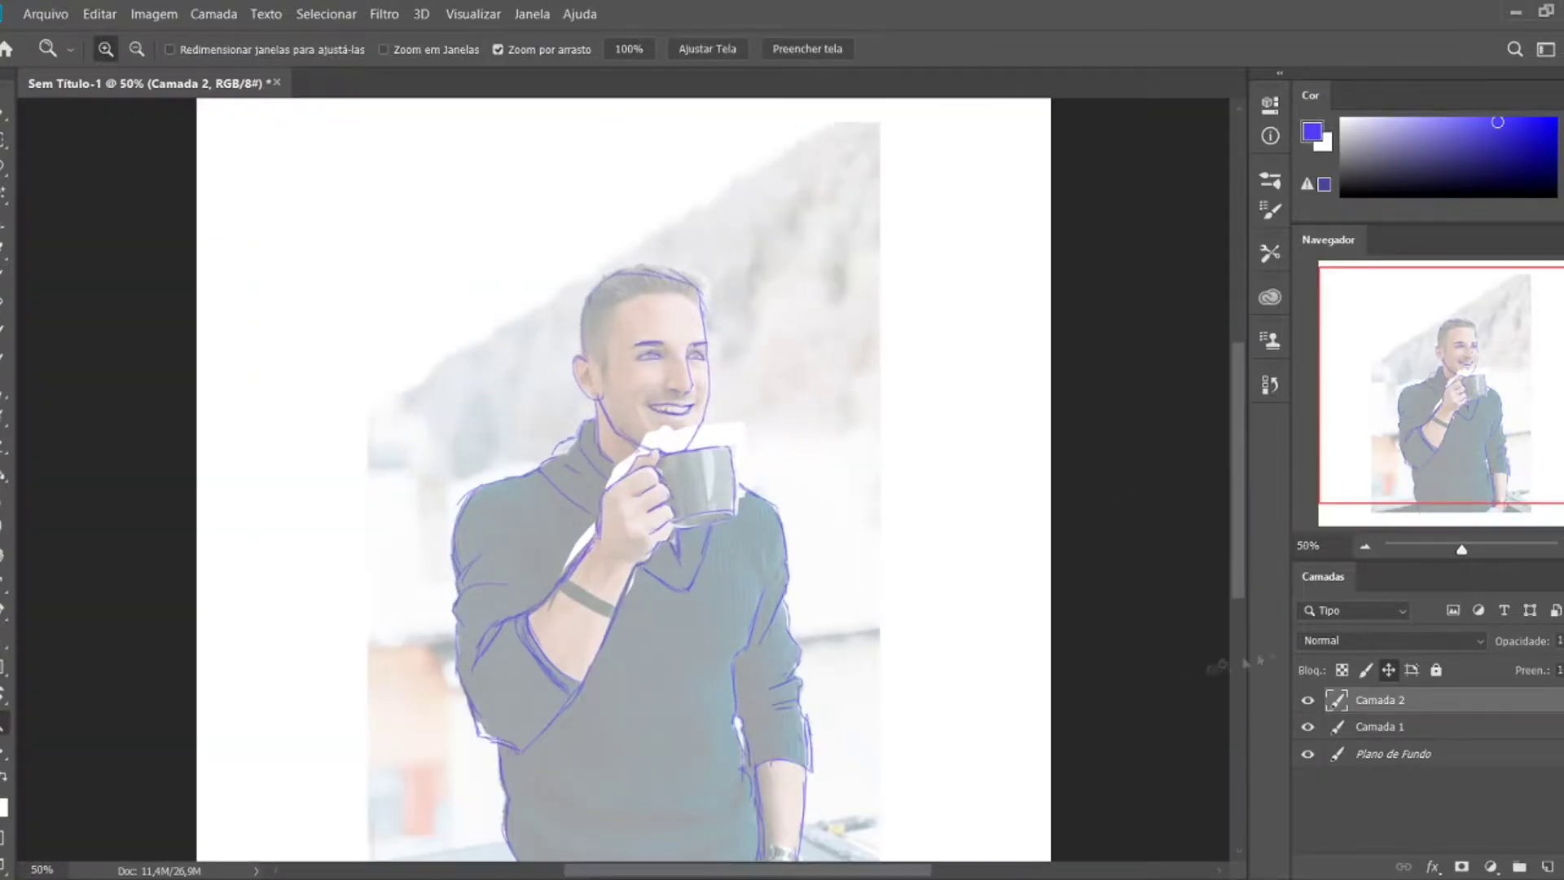
click(1308, 726)
drag(1462, 550, 1470, 550)
- Add a short left-shoulder stroke and erase part of Camada 1
key(b)
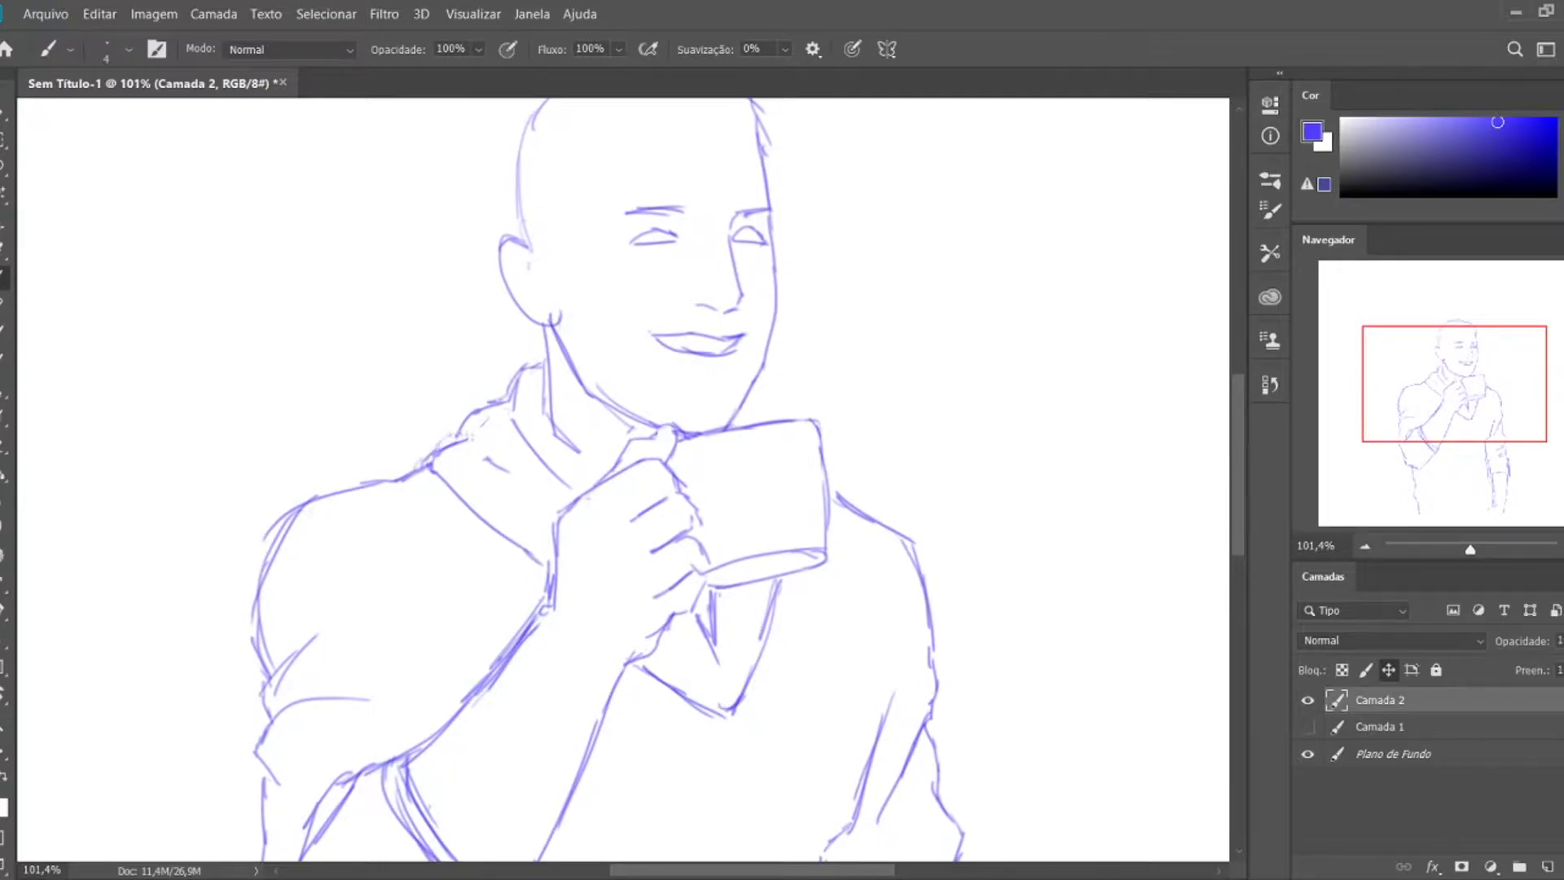
scroll(840, 382, down, 2)
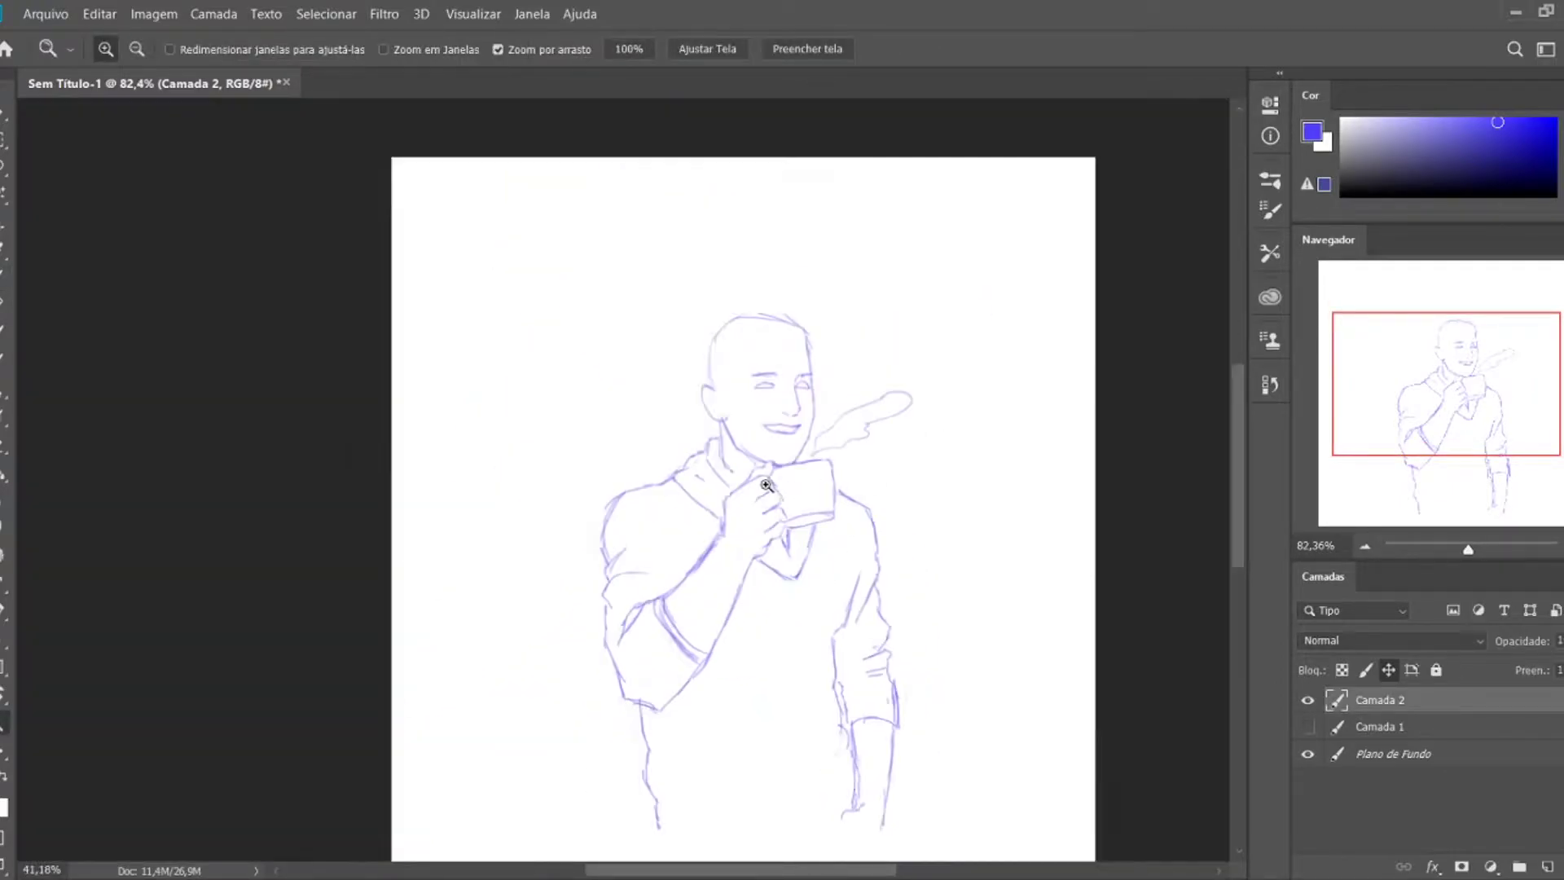
drag(754, 481, 677, 570)
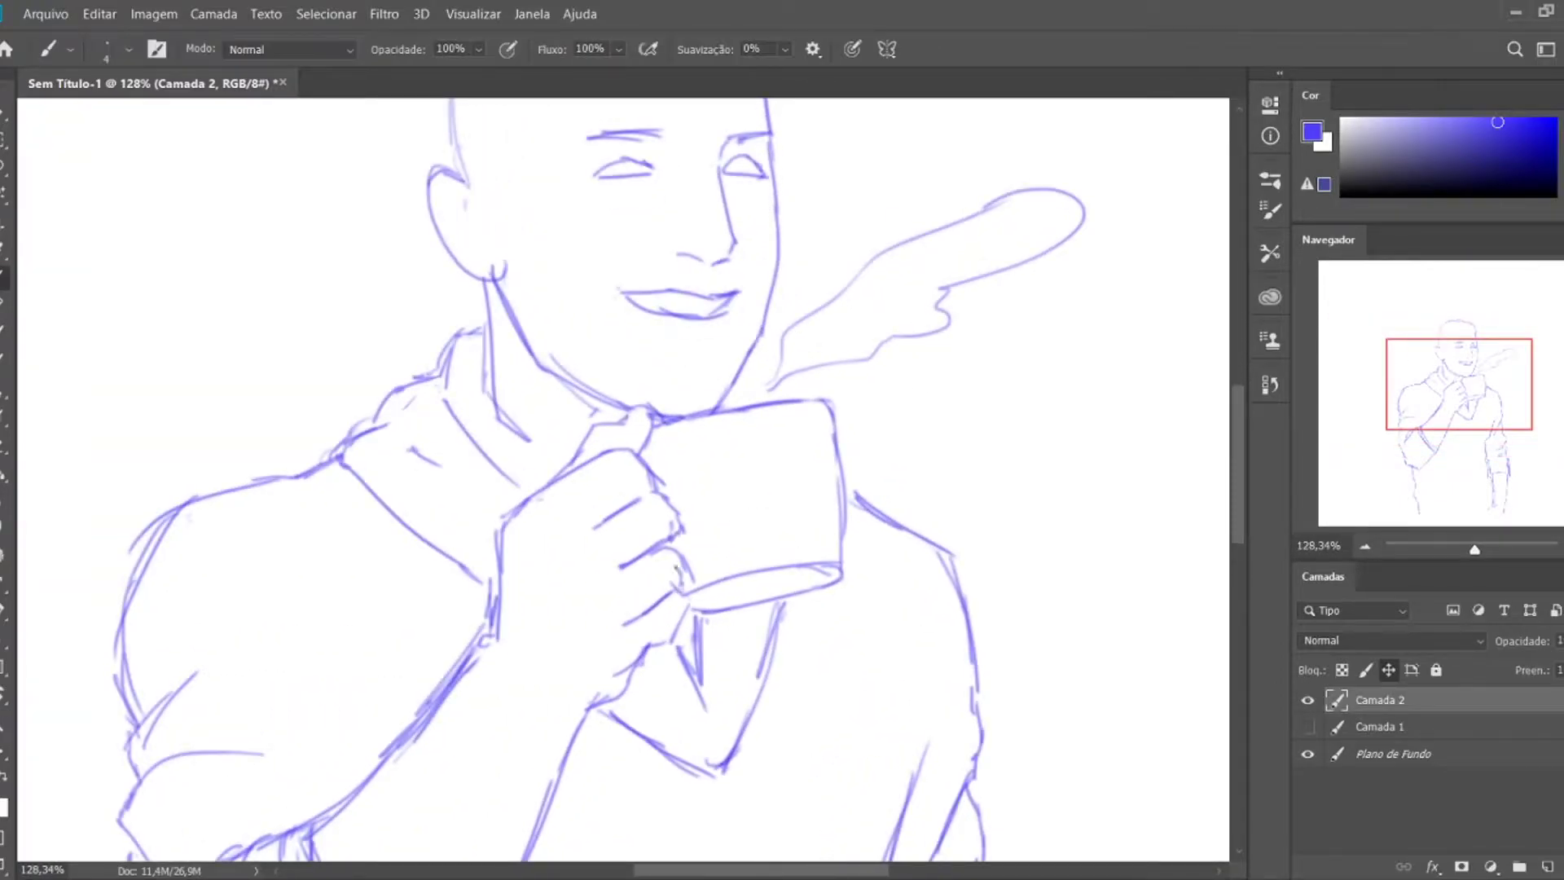
drag(880, 570, 832, 570)
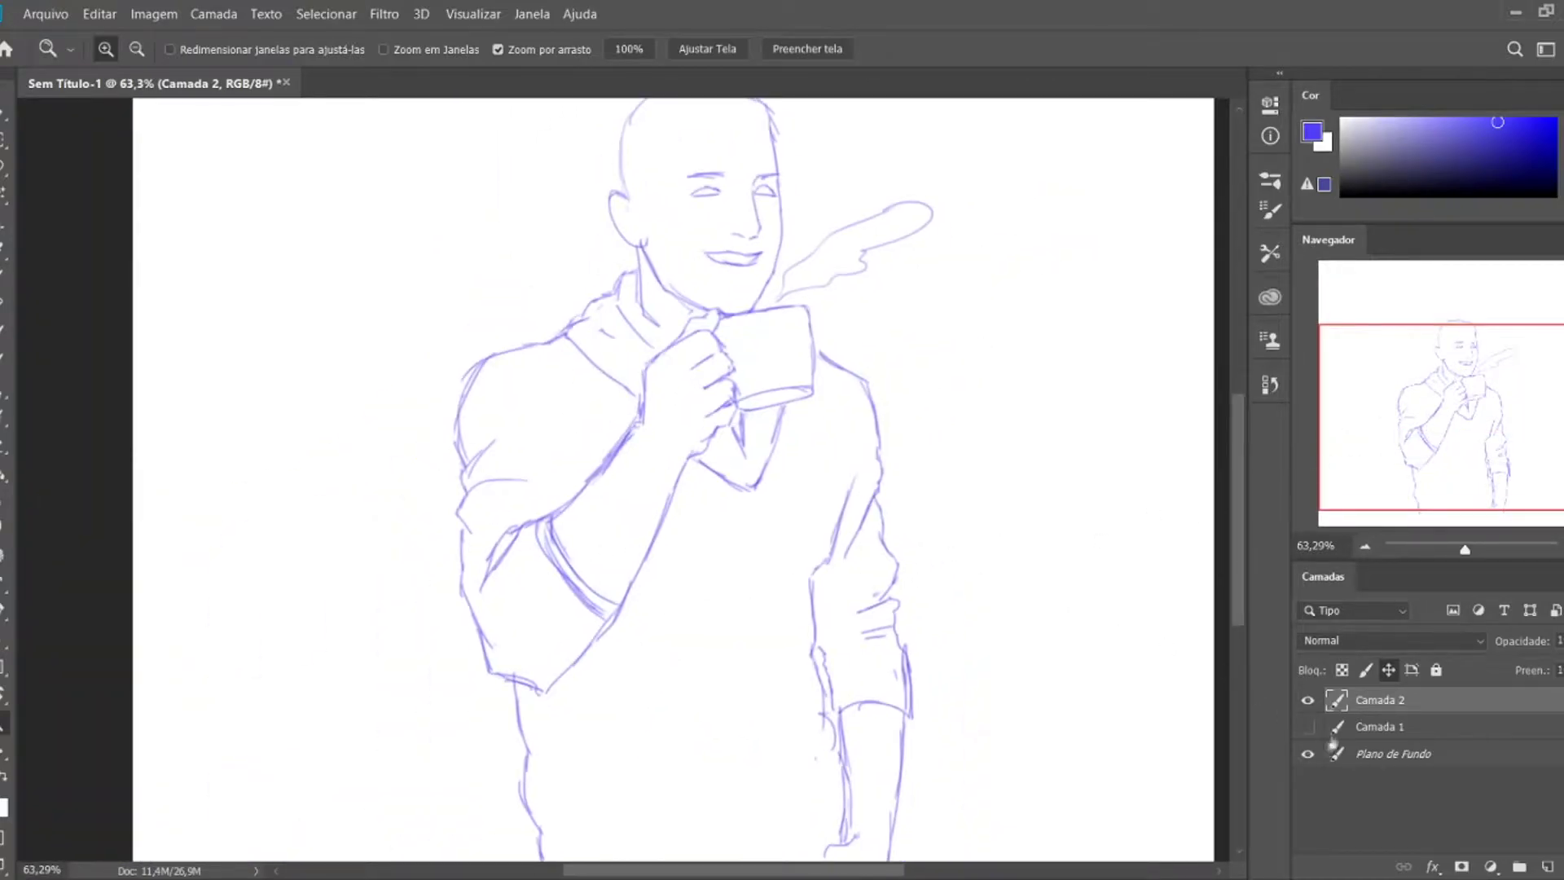
drag(521, 378, 569, 426)
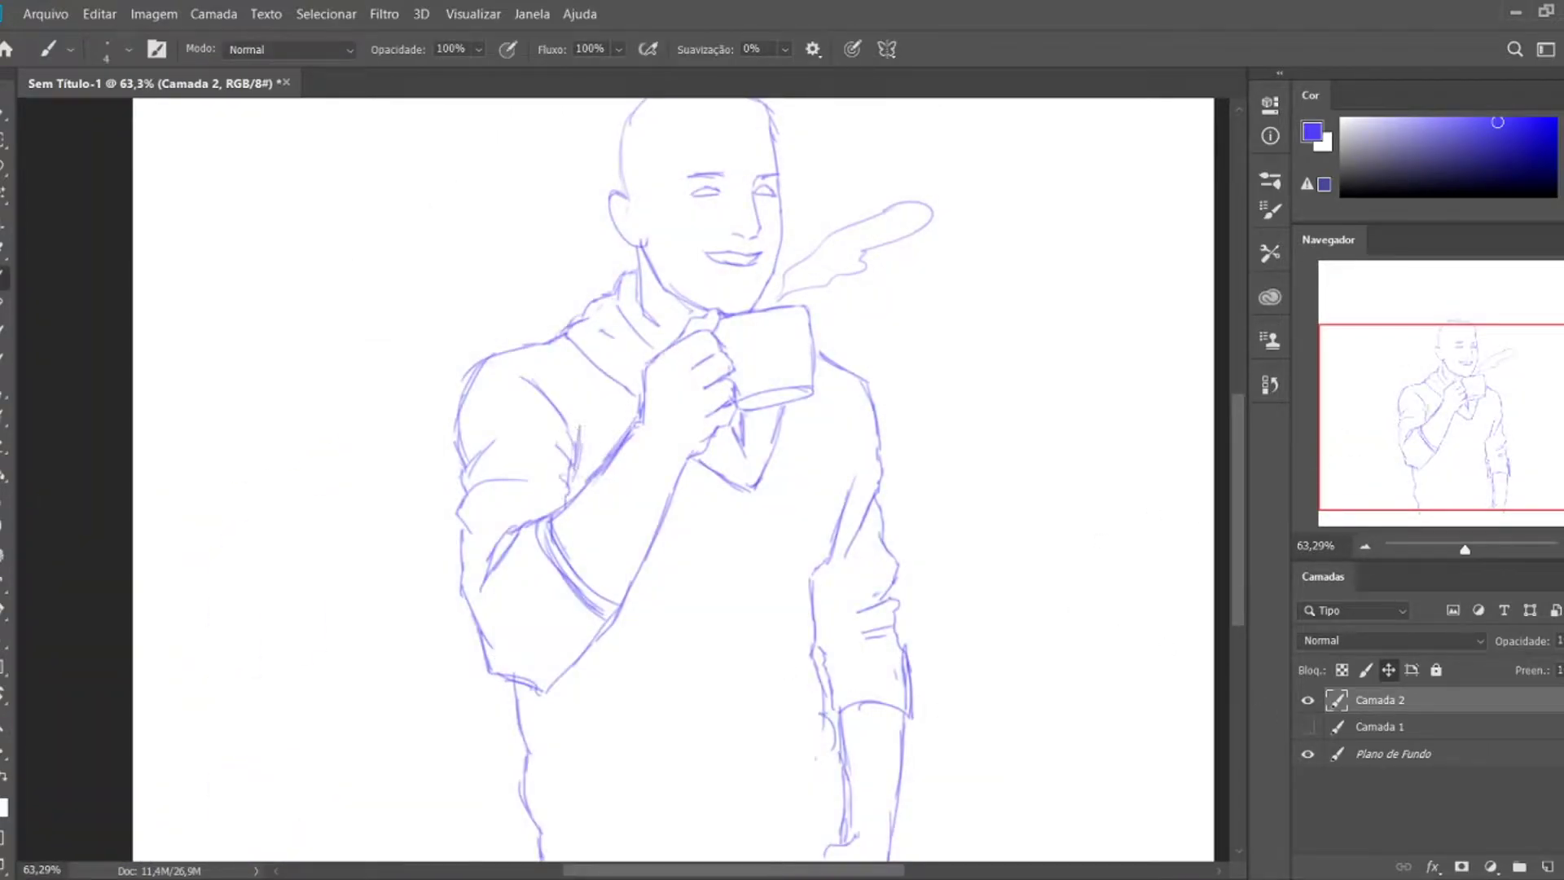
click(1377, 726)
key(e)
mouse_move(689, 674)
mouse_down()
mouse_move(543, 398)
mouse_move(619, 413)
mouse_up()
click(1377, 700)
key(b)
- Draw sleeve folds at the elbow and the shirt hem along the bottom
drag(521, 371, 525, 529)
drag(489, 347, 521, 415)
mouse_move(569, 325)
mouse_down()
mouse_move(435, 797)
mouse_move(786, 795)
mouse_up()
drag(525, 789, 725, 787)
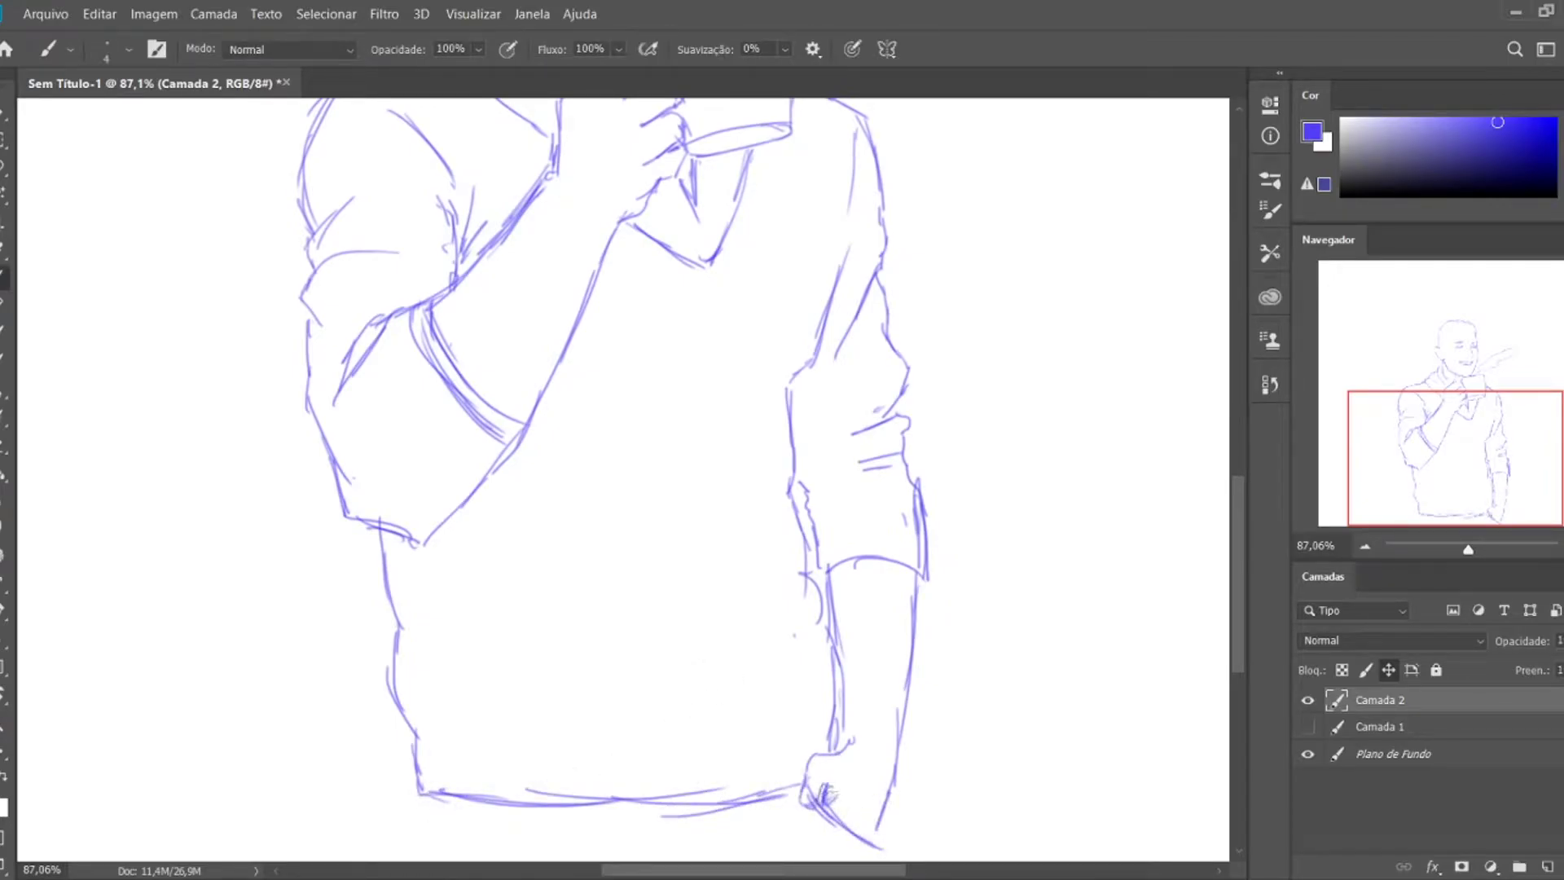
- Zoom out to the whole figure and create a new empty layer Camada 3
key(z)
drag(566, 744, 521, 744)
key(ctrl+shift+alt+n)
click(1378, 726)
- Bolden the nose line, left eyebrow and the eyelids of both eyes
drag(608, 213, 681, 227)
key(b)
drag(825, 200, 846, 346)
drag(606, 219, 745, 193)
drag(602, 225, 738, 179)
drag(672, 281, 721, 274)
drag(834, 240, 894, 246)
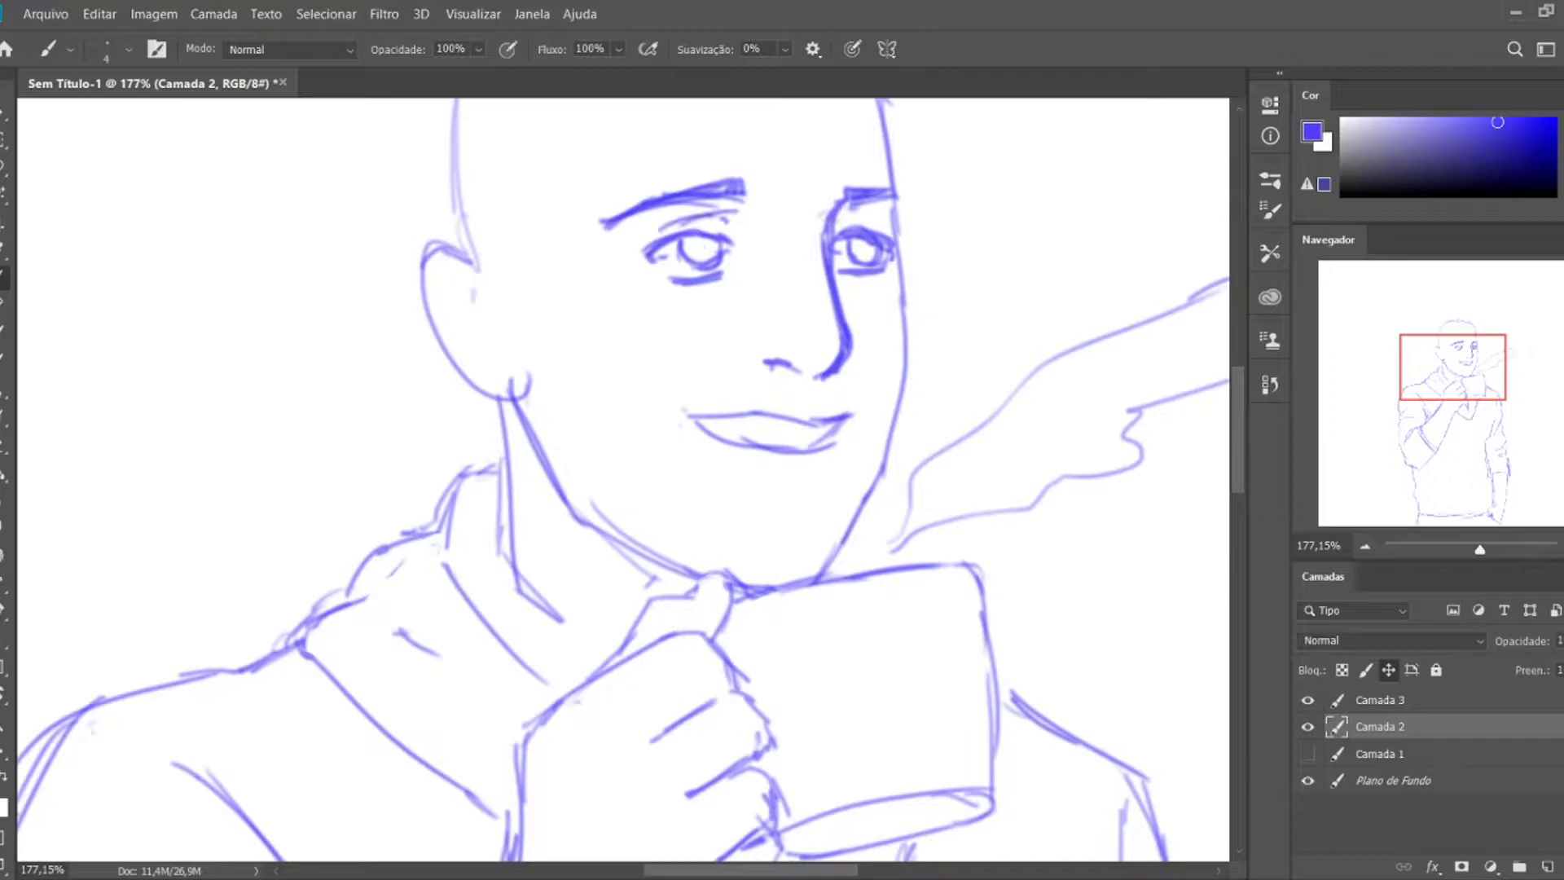
- Redraw the lips and bolden the neck, jawline, face outline and ear details
mouse_move(815, 447)
mouse_down()
mouse_move(692, 417)
mouse_move(851, 416)
mouse_move(799, 452)
mouse_move(831, 466)
mouse_up()
drag(852, 418, 810, 472)
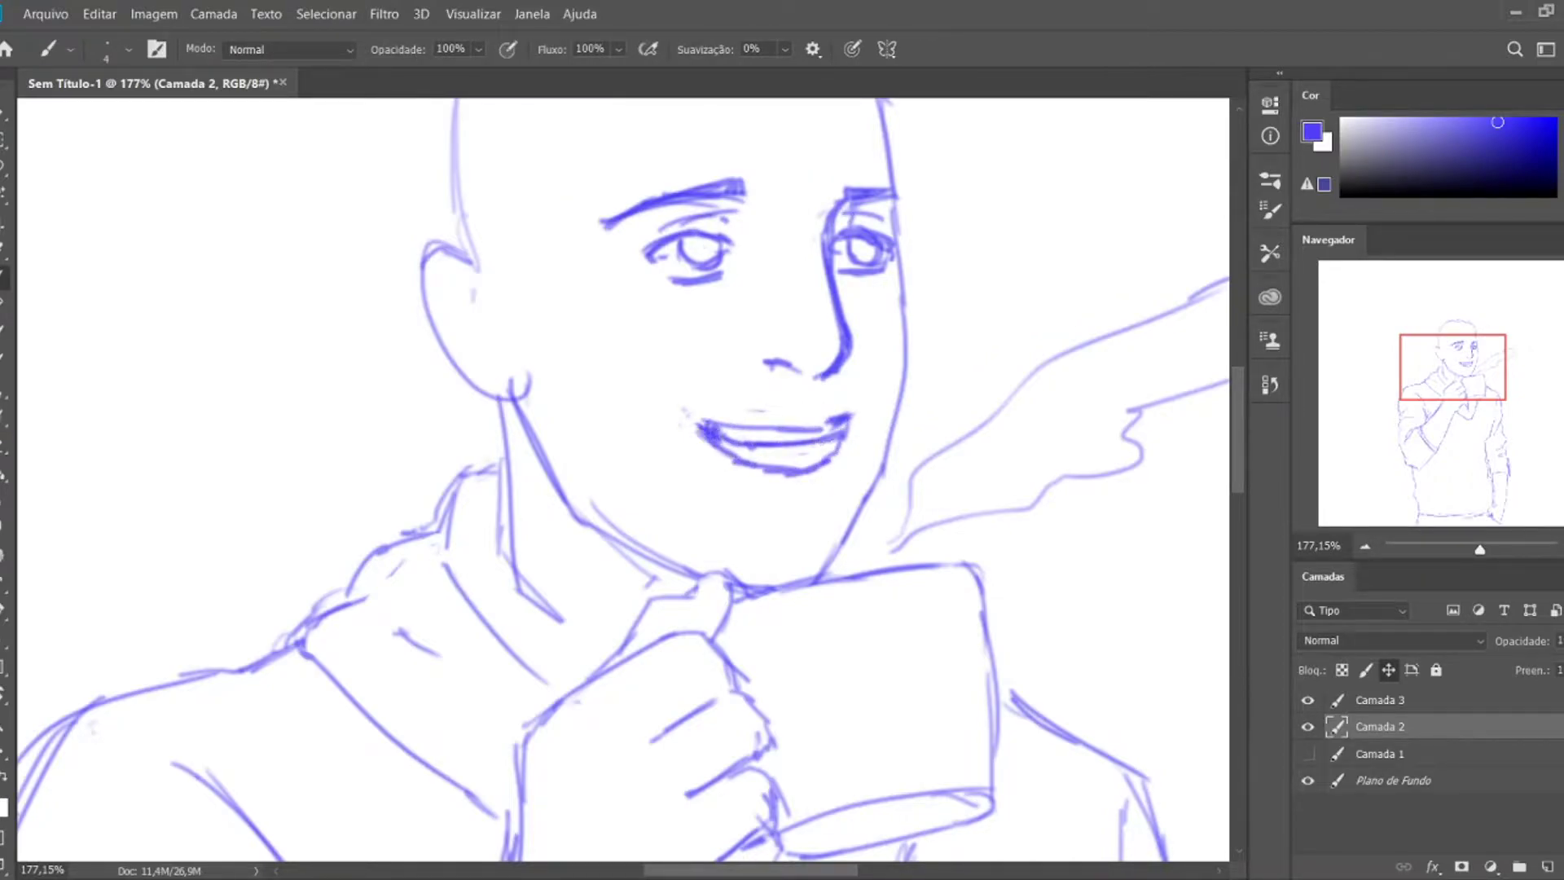
drag(517, 379, 688, 566)
drag(815, 582, 886, 460)
drag(900, 191, 880, 469)
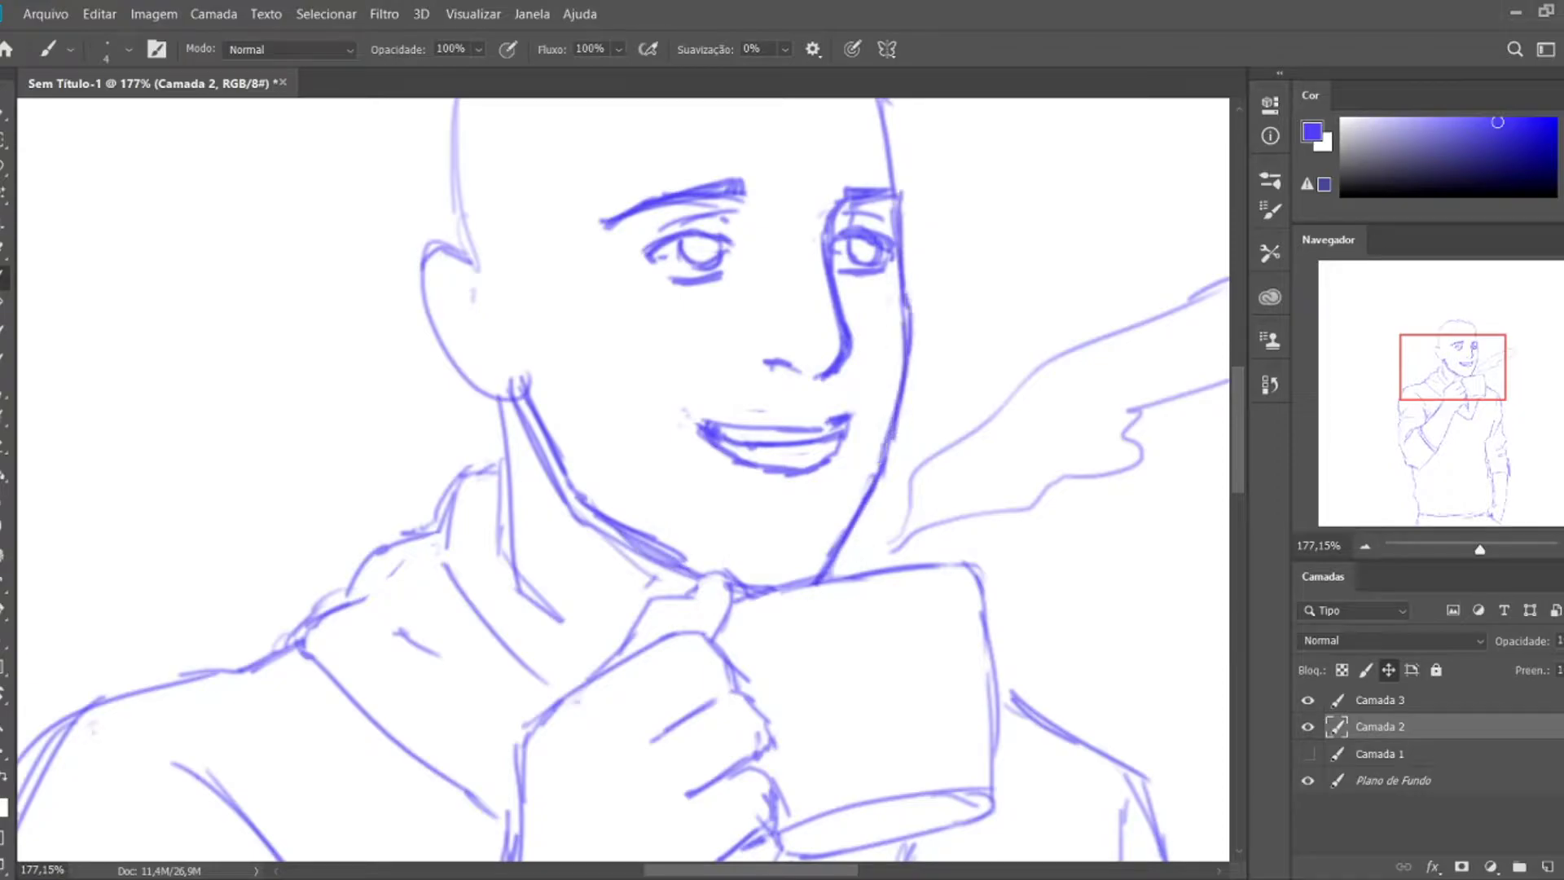
drag(871, 102, 909, 196)
drag(432, 328, 526, 407)
drag(485, 328, 497, 342)
drag(461, 285, 481, 336)
mouse_move(851, 342)
mouse_down()
mouse_move(814, 379)
mouse_move(869, 584)
mouse_up()
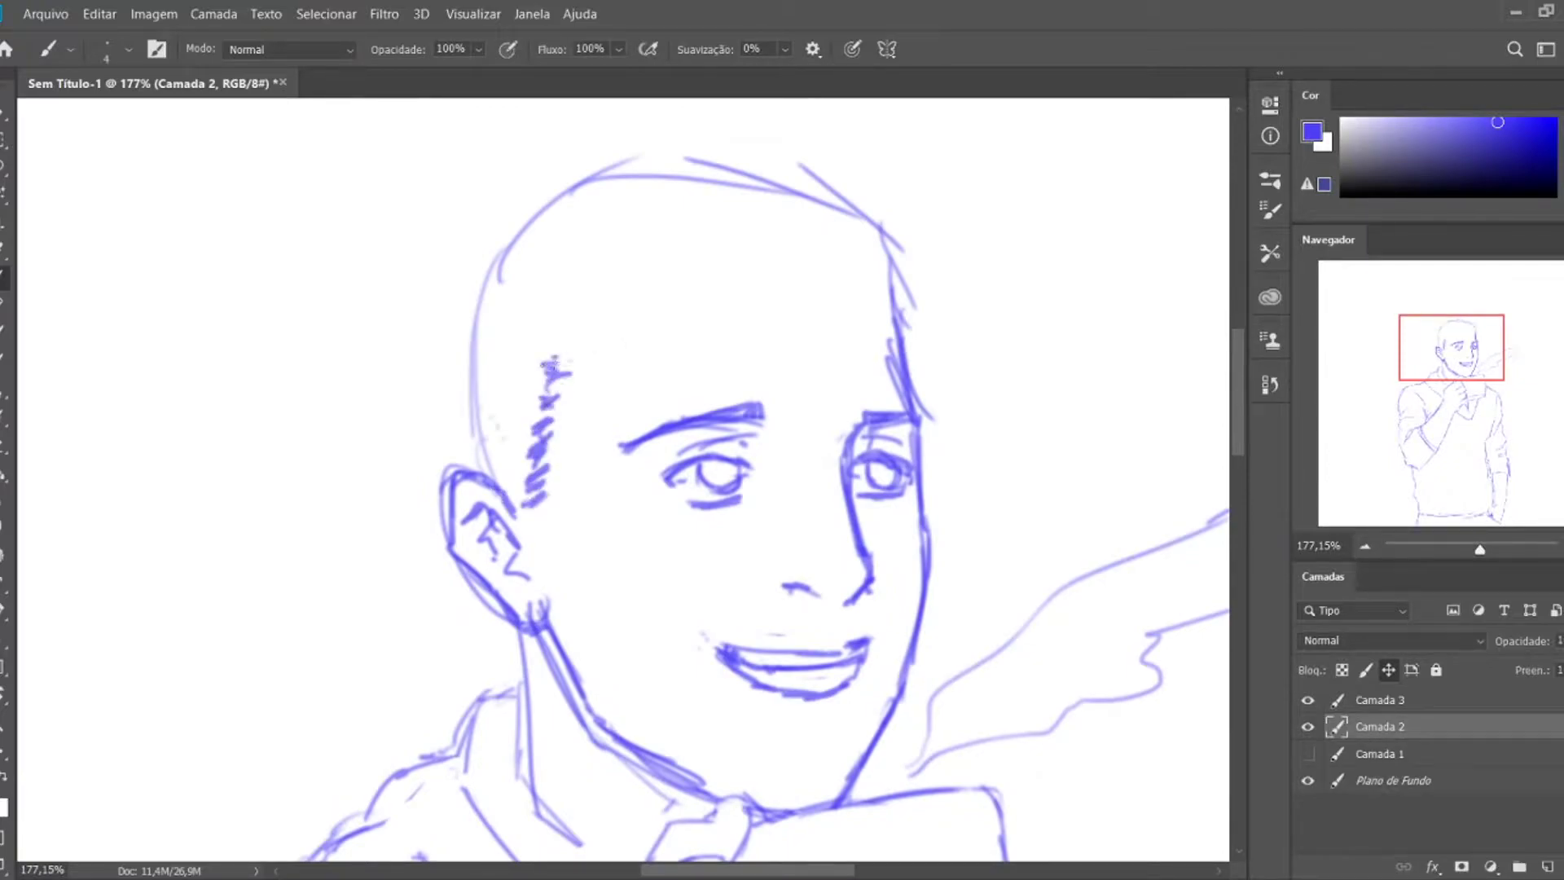
- Draw zigzag spiky hair across the forehead, left side and top of the head
drag(591, 328, 928, 375)
mouse_move(452, 288)
mouse_down()
mouse_move(468, 456)
mouse_move(444, 188)
mouse_move(631, 114)
mouse_up()
mouse_move(635, 130)
mouse_down()
mouse_move(480, 330)
mouse_move(660, 333)
mouse_move(757, 422)
mouse_up()
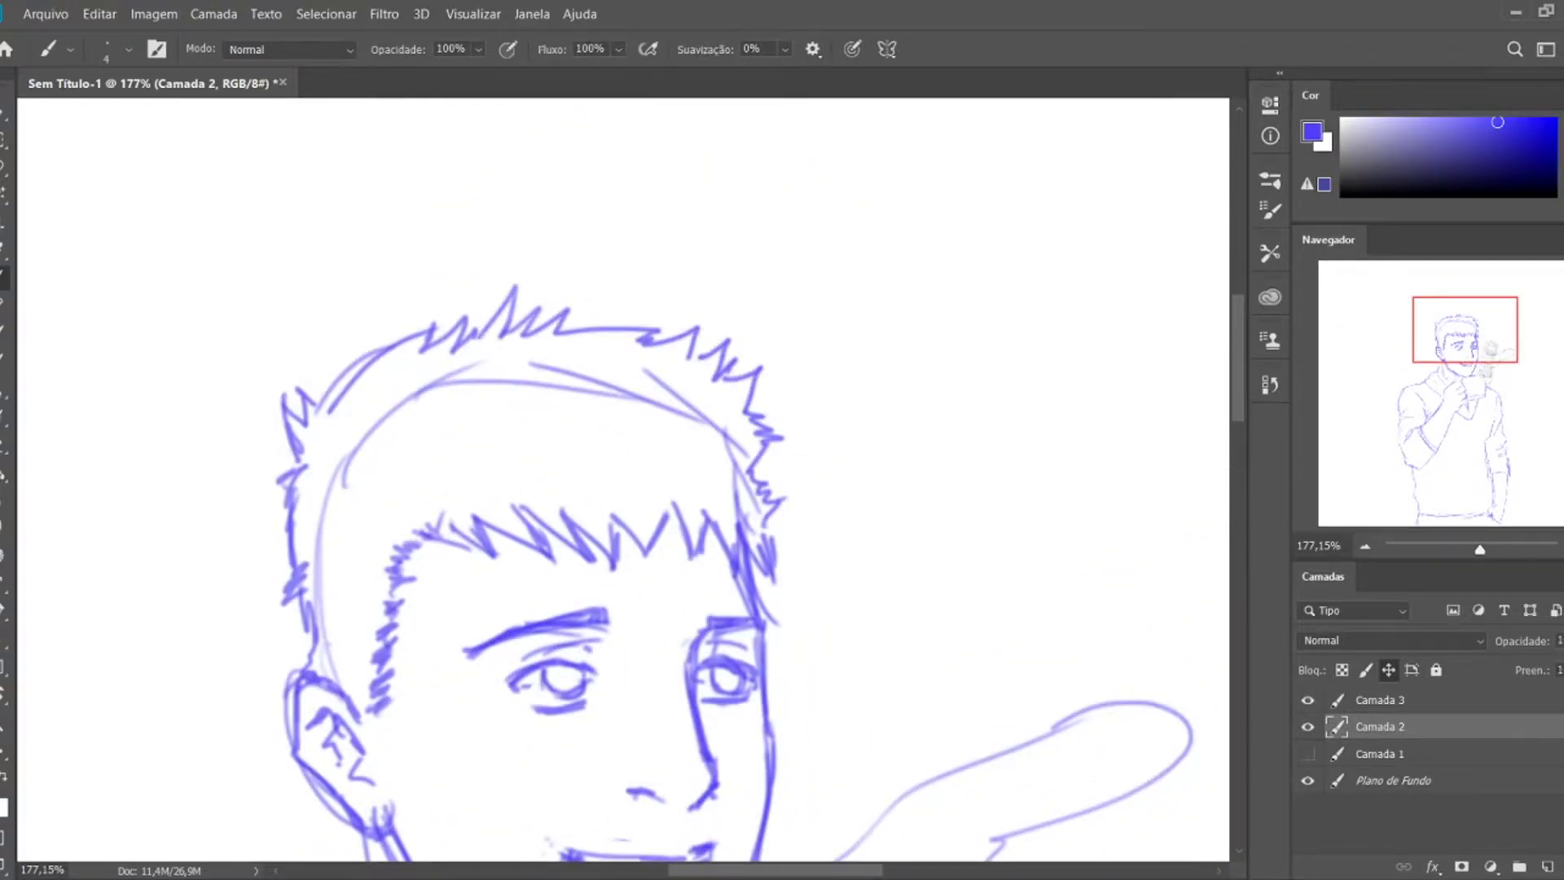
scroll(619, 480, down, 3)
scroll(619, 481, up, 3)
- Lasso the left side of the hair and warp it inward
key(l)
mouse_move(436, 483)
mouse_down()
mouse_move(314, 382)
mouse_move(423, 473)
mouse_up()
key(v)
key(ctrl+t)
drag(424, 350, 489, 334)
key(Return)
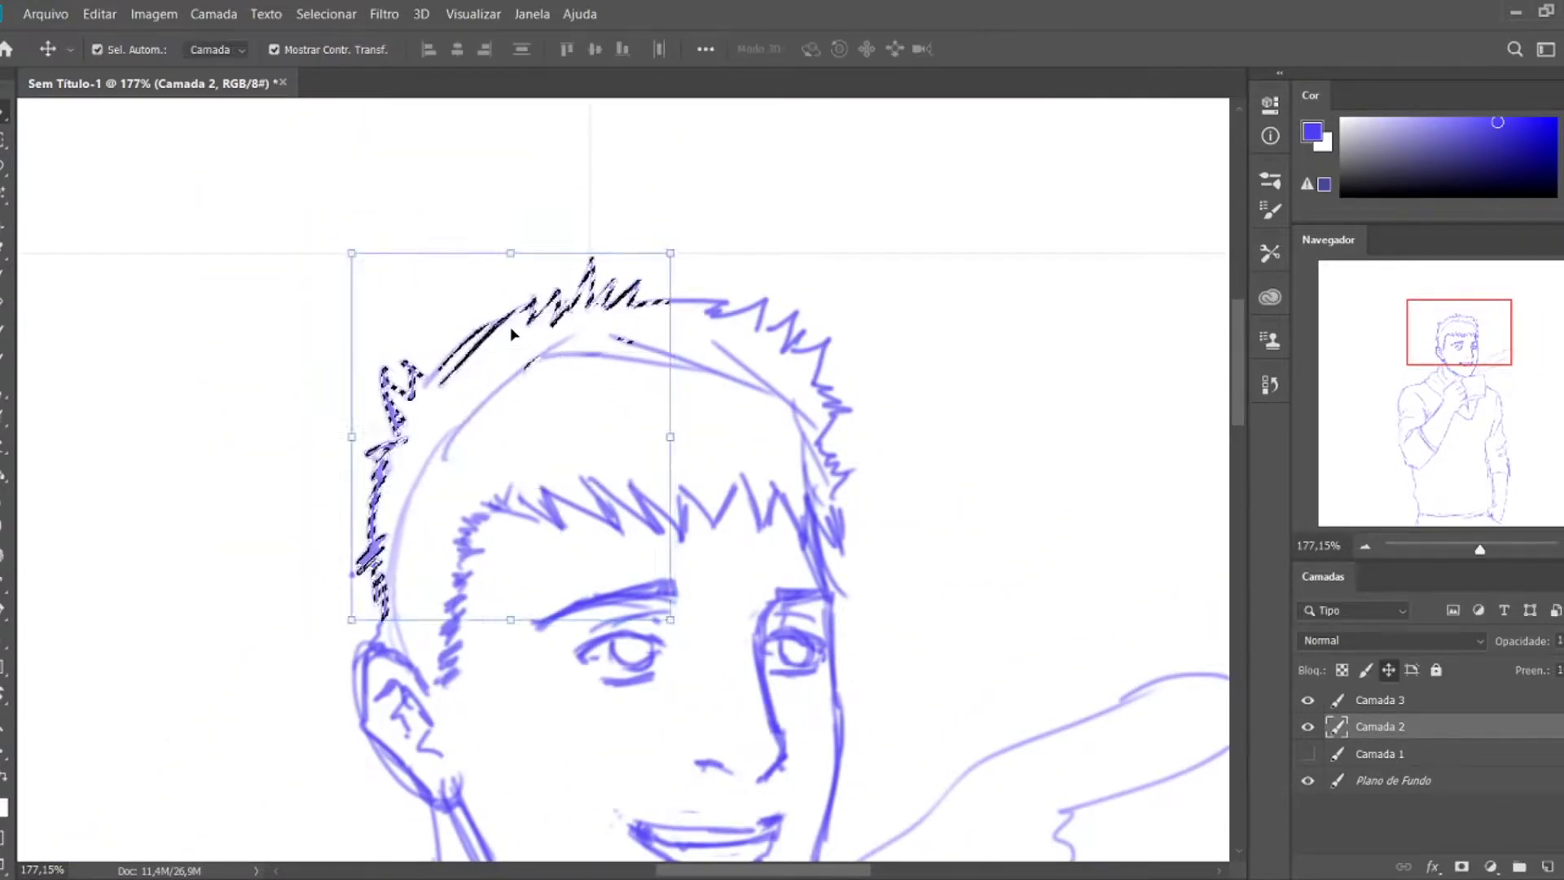
key(ctrl+d)
- Brush the back of the ear down to the jaw and darker lines along the neck
key(b)
scroll(514, 334, down, 3)
scroll(684, 305, up, 4)
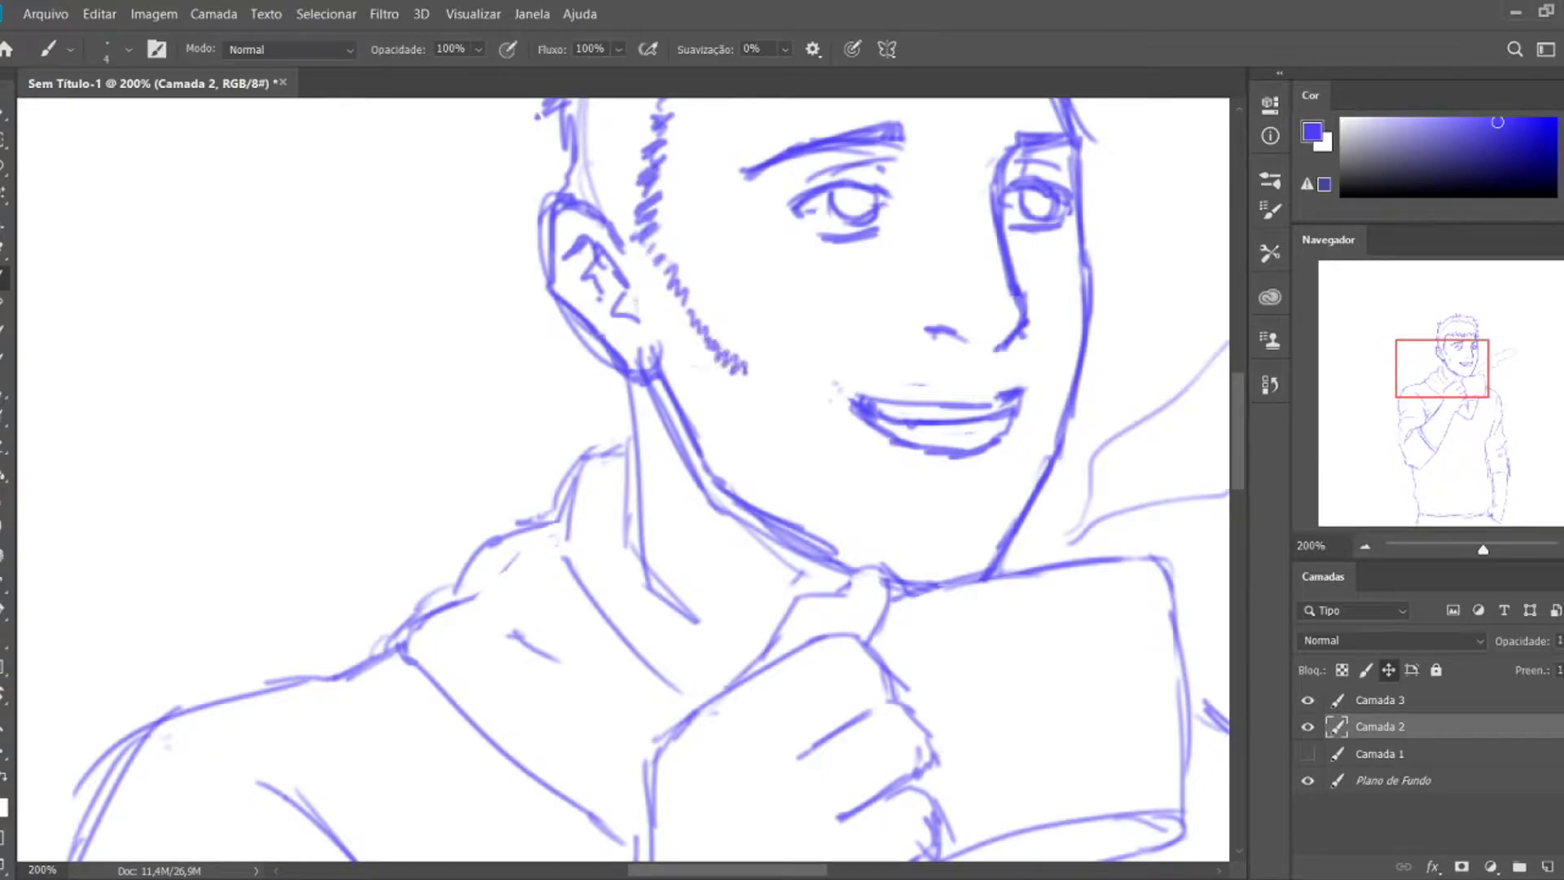
drag(629, 268, 656, 379)
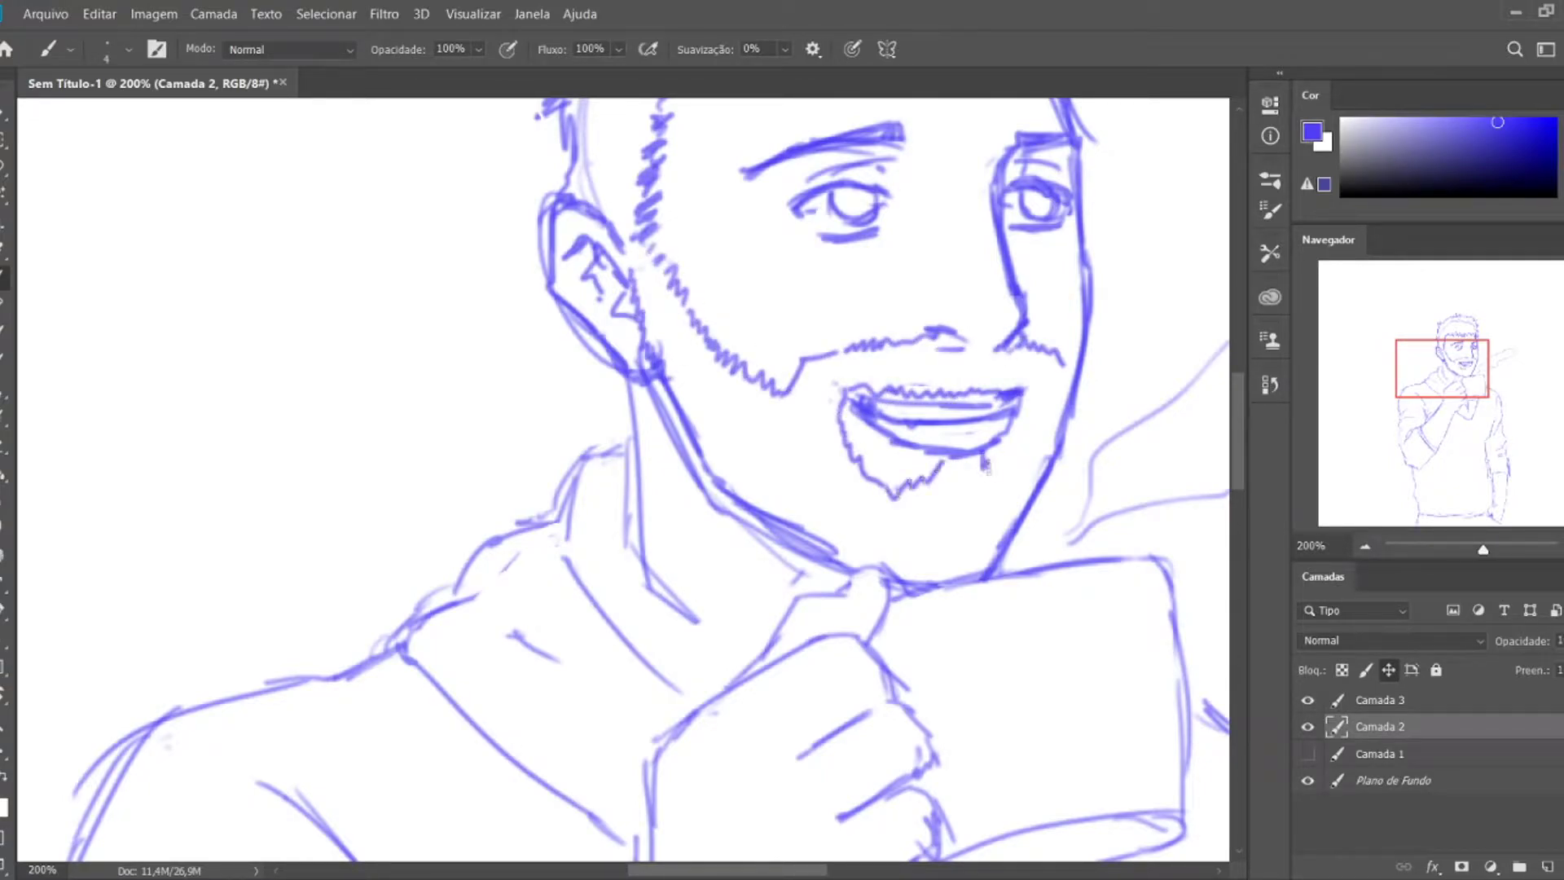
scroll(733, 326, up, 2)
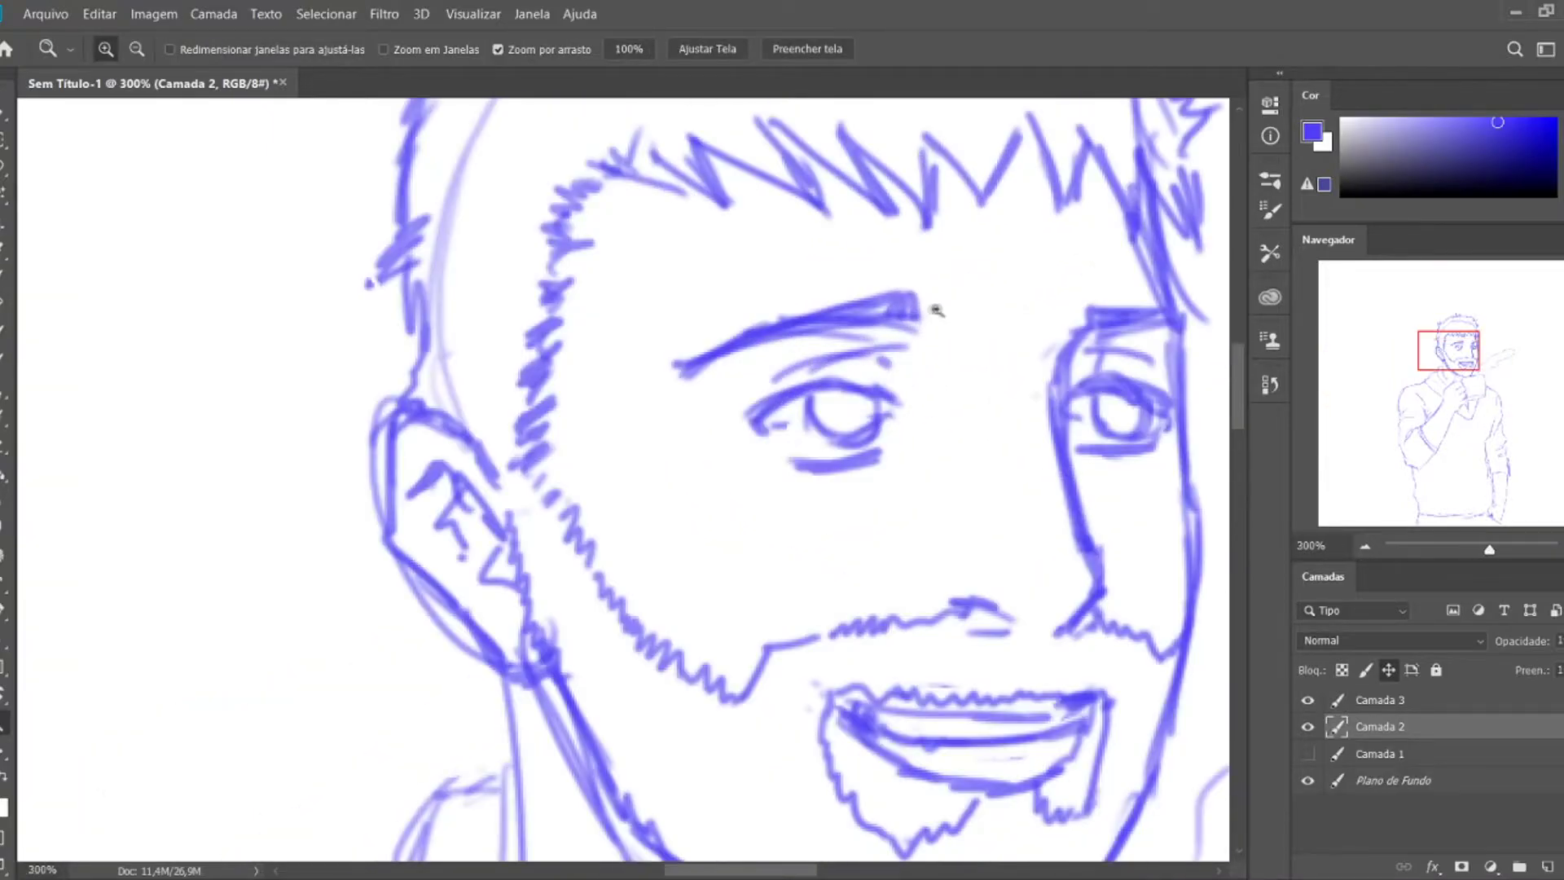
scroll(623, 480, down, 3)
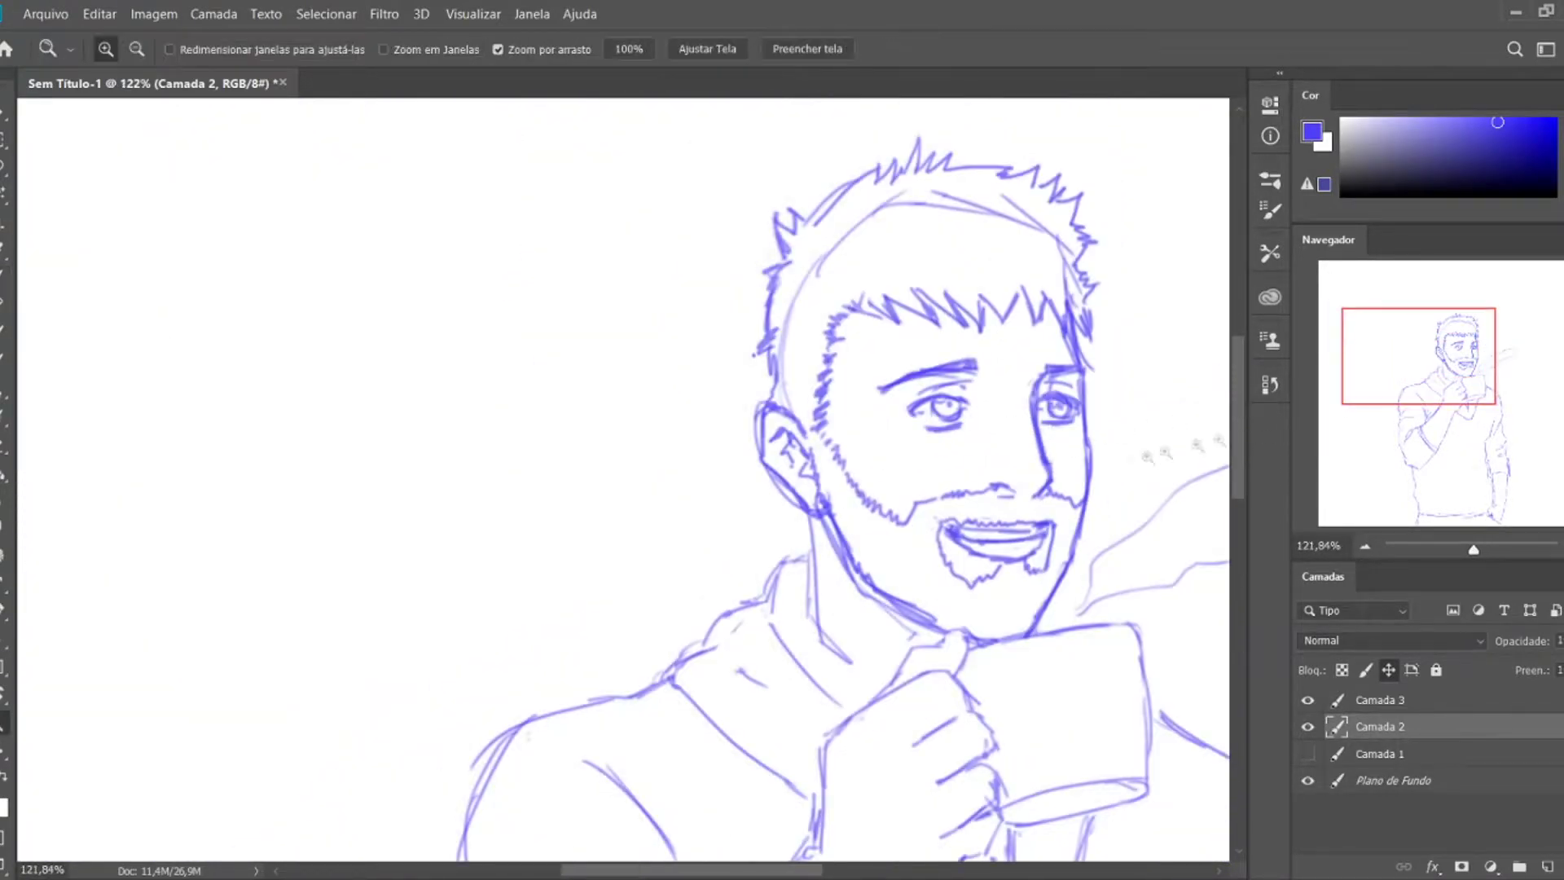
scroll(623, 481, up, 2)
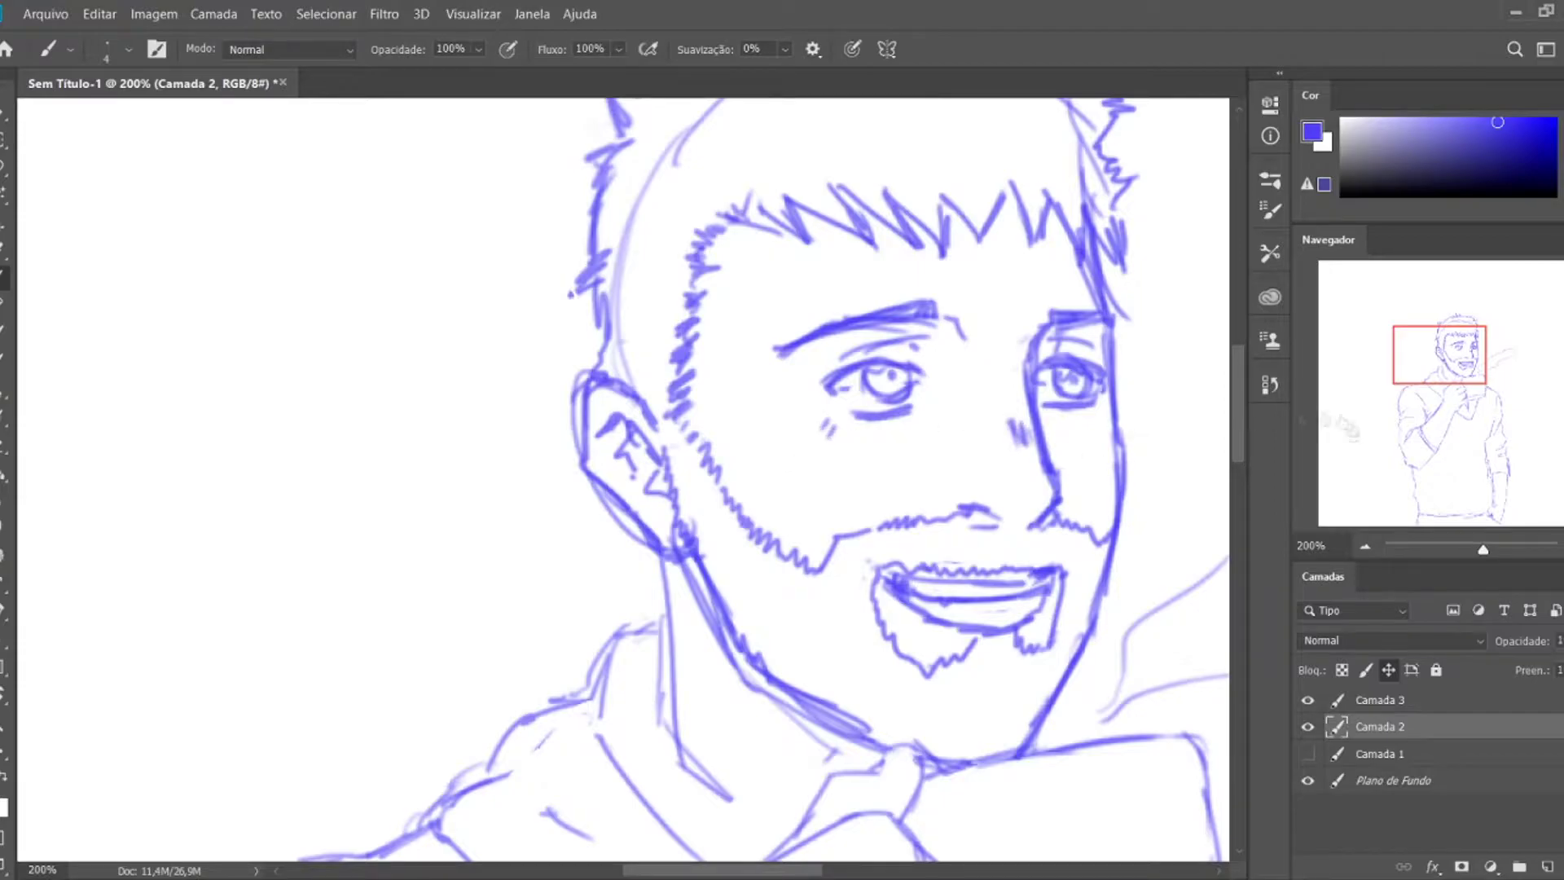
drag(647, 330, 639, 521)
drag(627, 432, 749, 610)
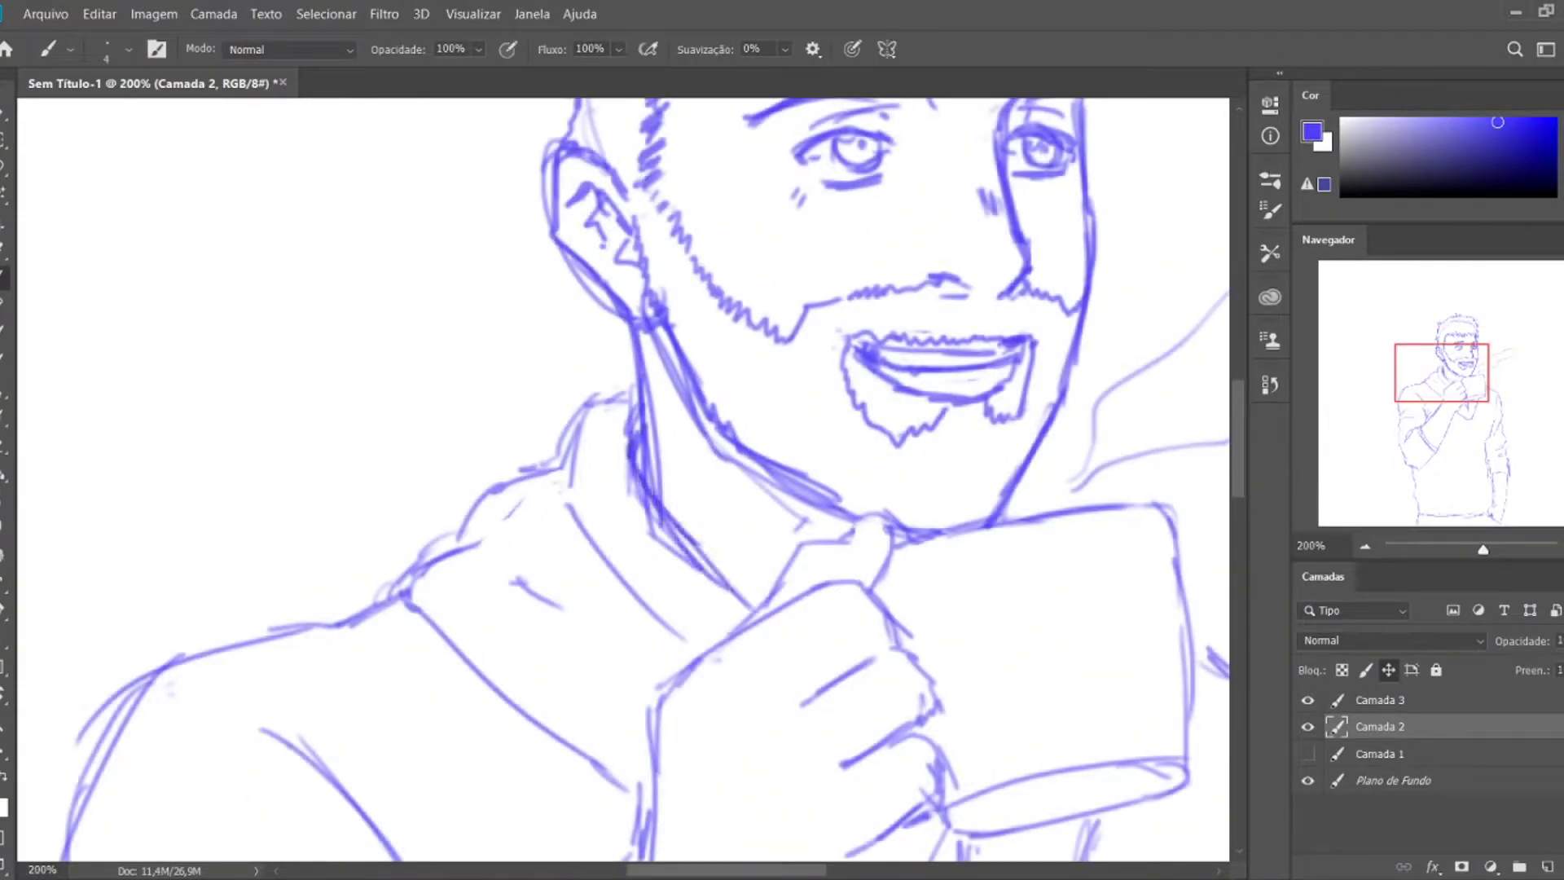
- Zoom to the chin and erase part of the lower-lip stroke
key(z)
mouse_move(619, 443)
mouse_down()
mouse_move(584, 443)
mouse_move(648, 258)
mouse_up()
key(e)
drag(538, 240, 623, 245)
key(b)
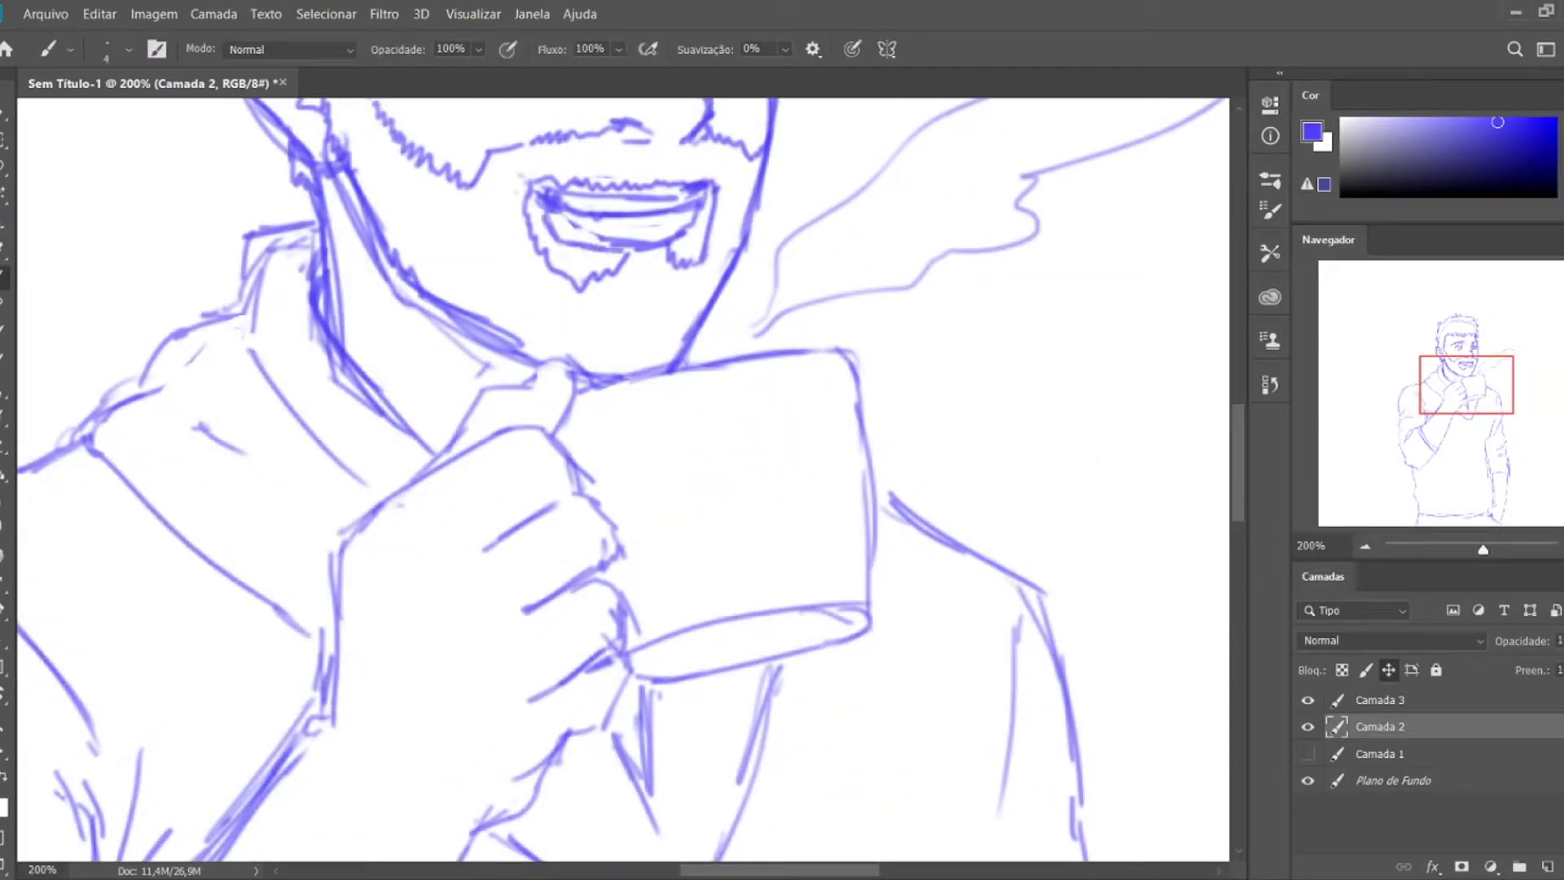
key(e)
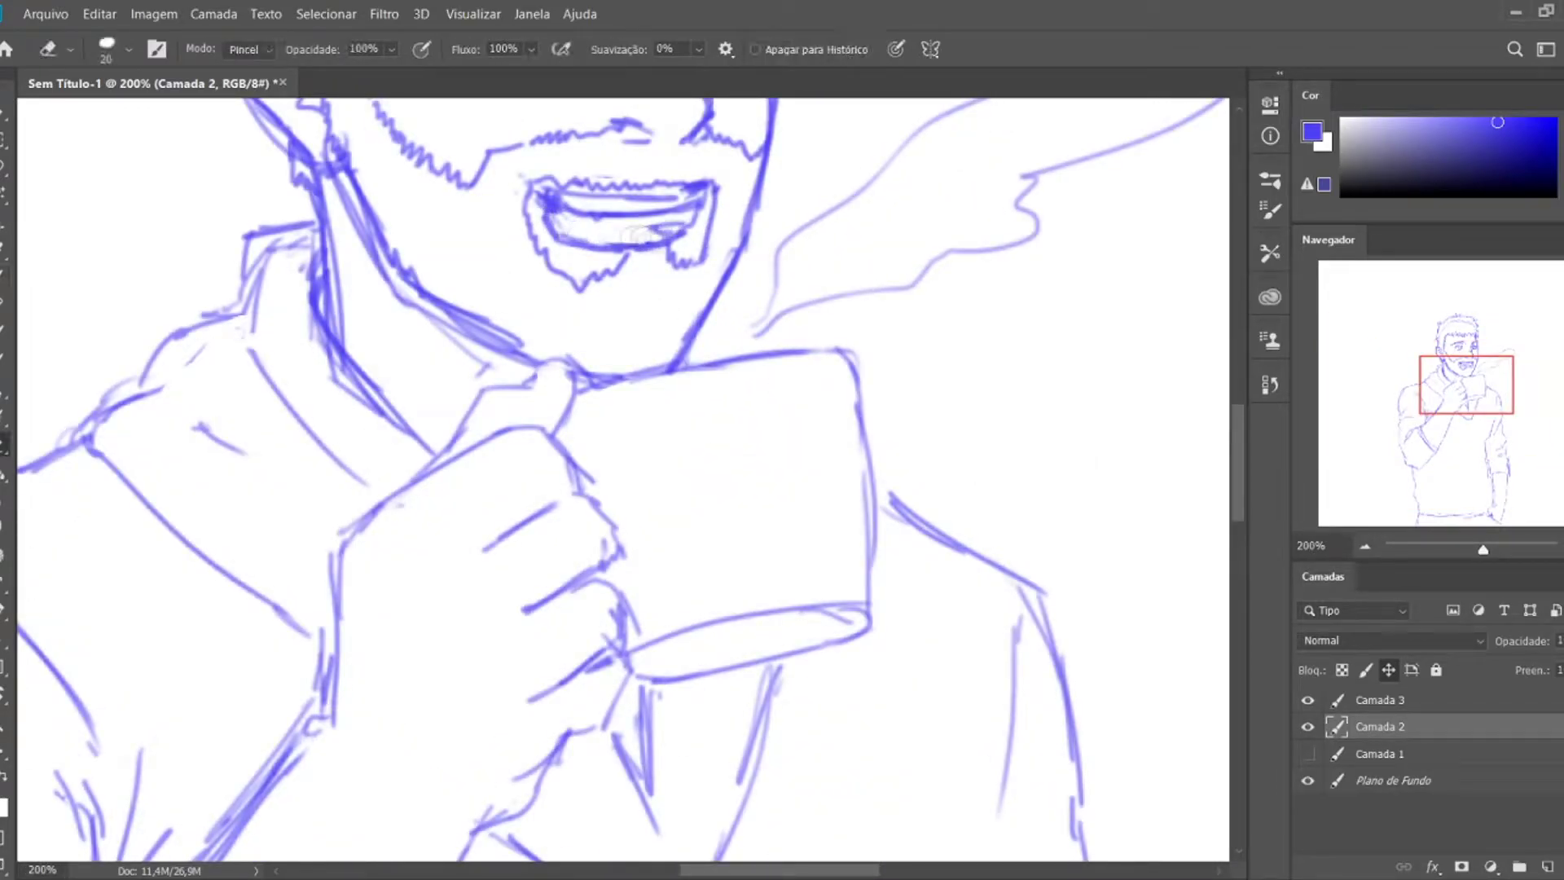
key(z)
drag(688, 249, 635, 236)
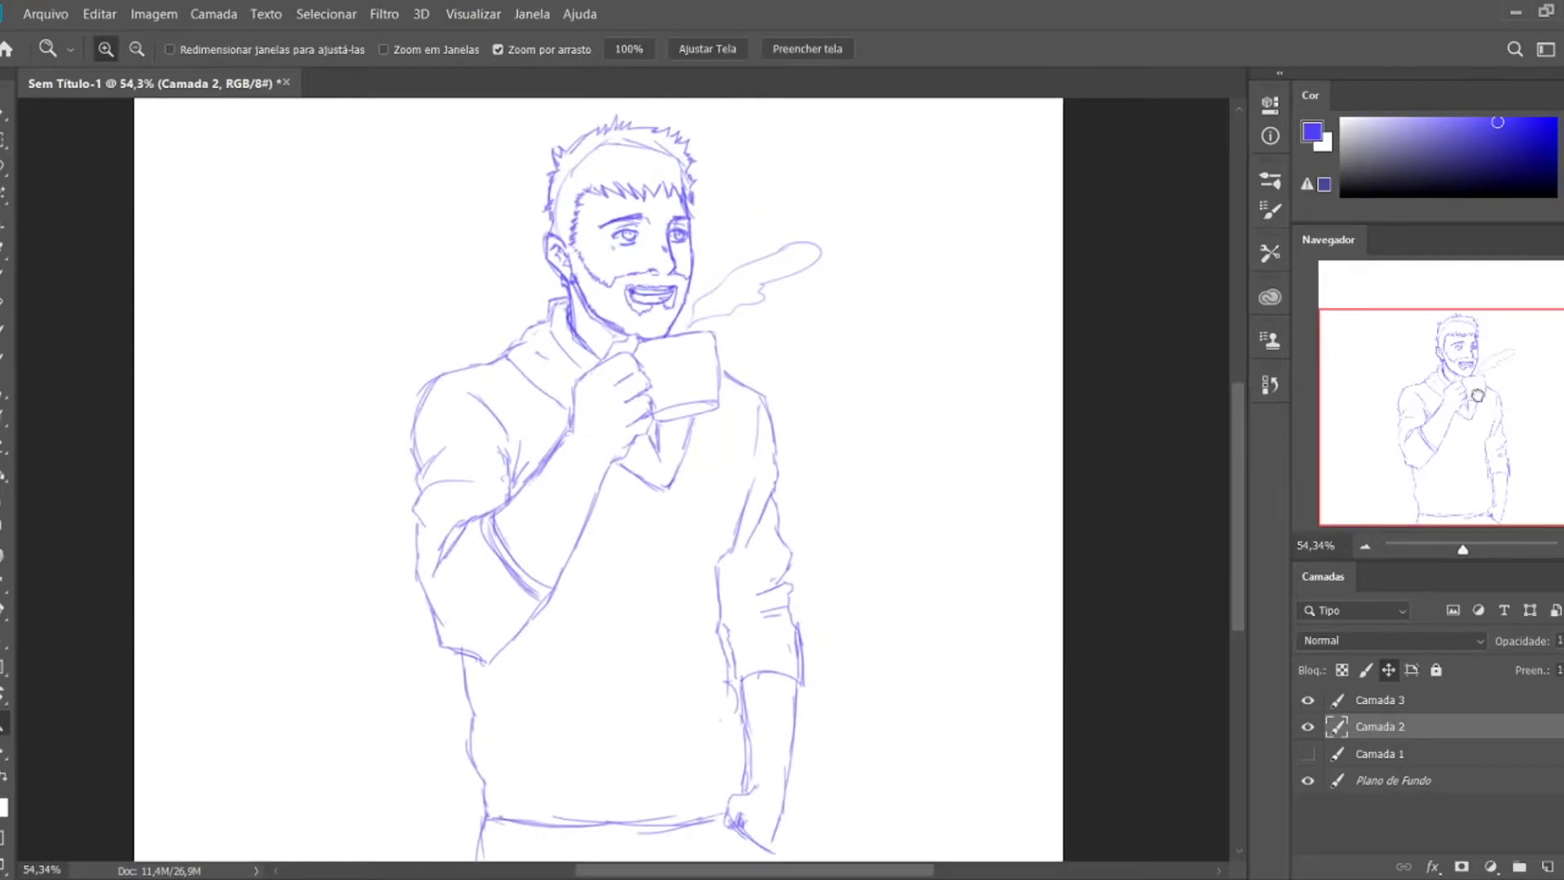
- Zoom in on the mouth and erase the strokes inside and below it
key(z)
mouse_move(619, 489)
mouse_down()
mouse_move(541, 499)
mouse_move(713, 453)
mouse_up()
key(b)
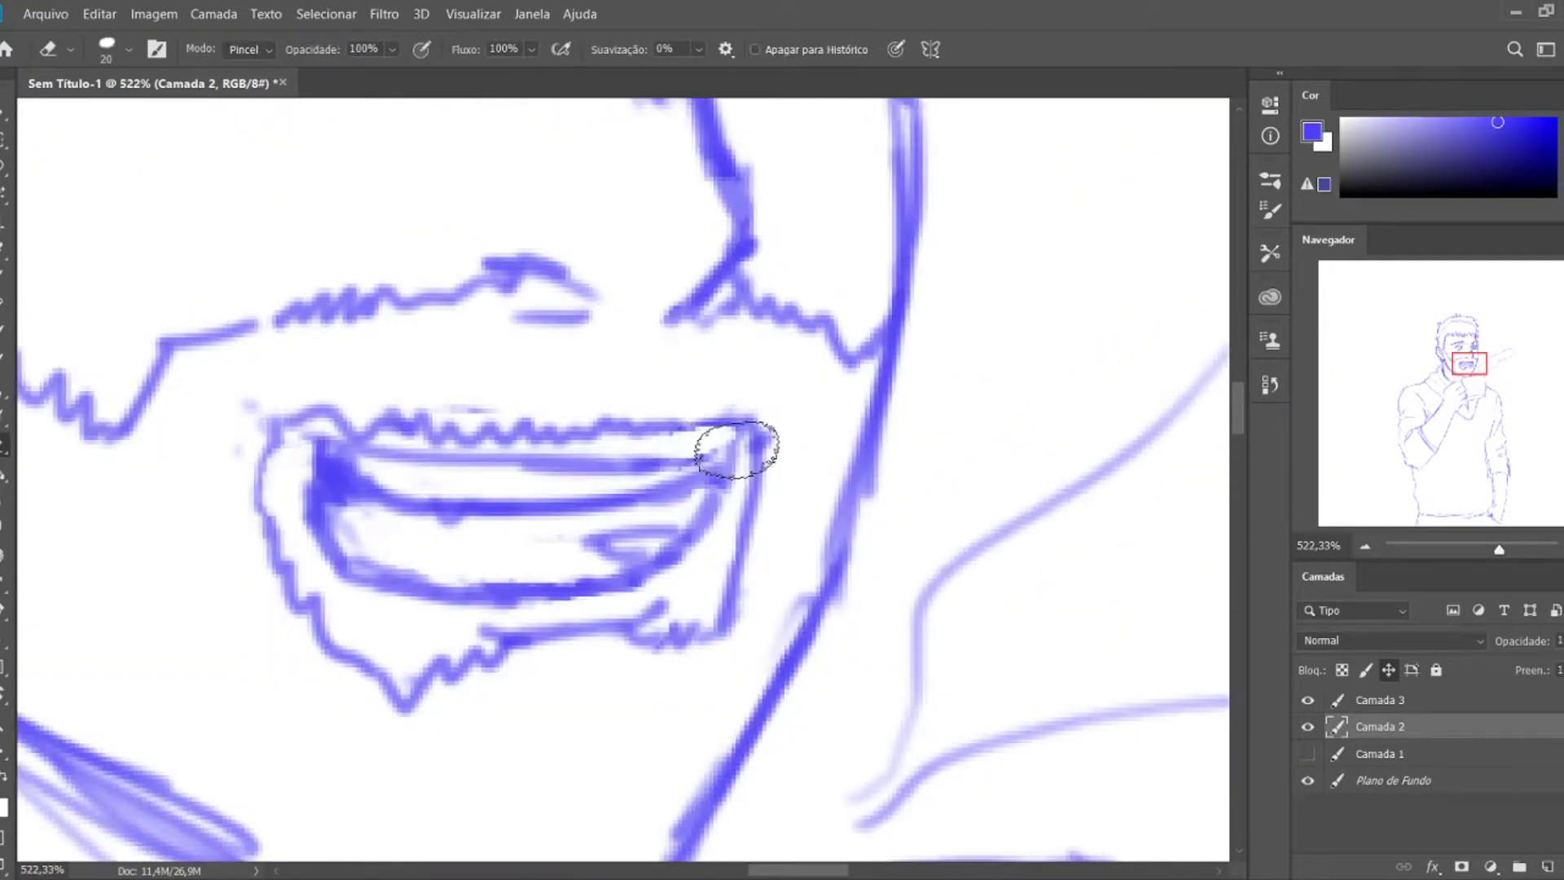
key(z)
mouse_move(645, 410)
mouse_down()
mouse_move(570, 415)
mouse_move(799, 432)
mouse_move(708, 421)
mouse_move(806, 407)
mouse_move(644, 411)
mouse_up()
key(b)
key(z)
key(e)
key(b)
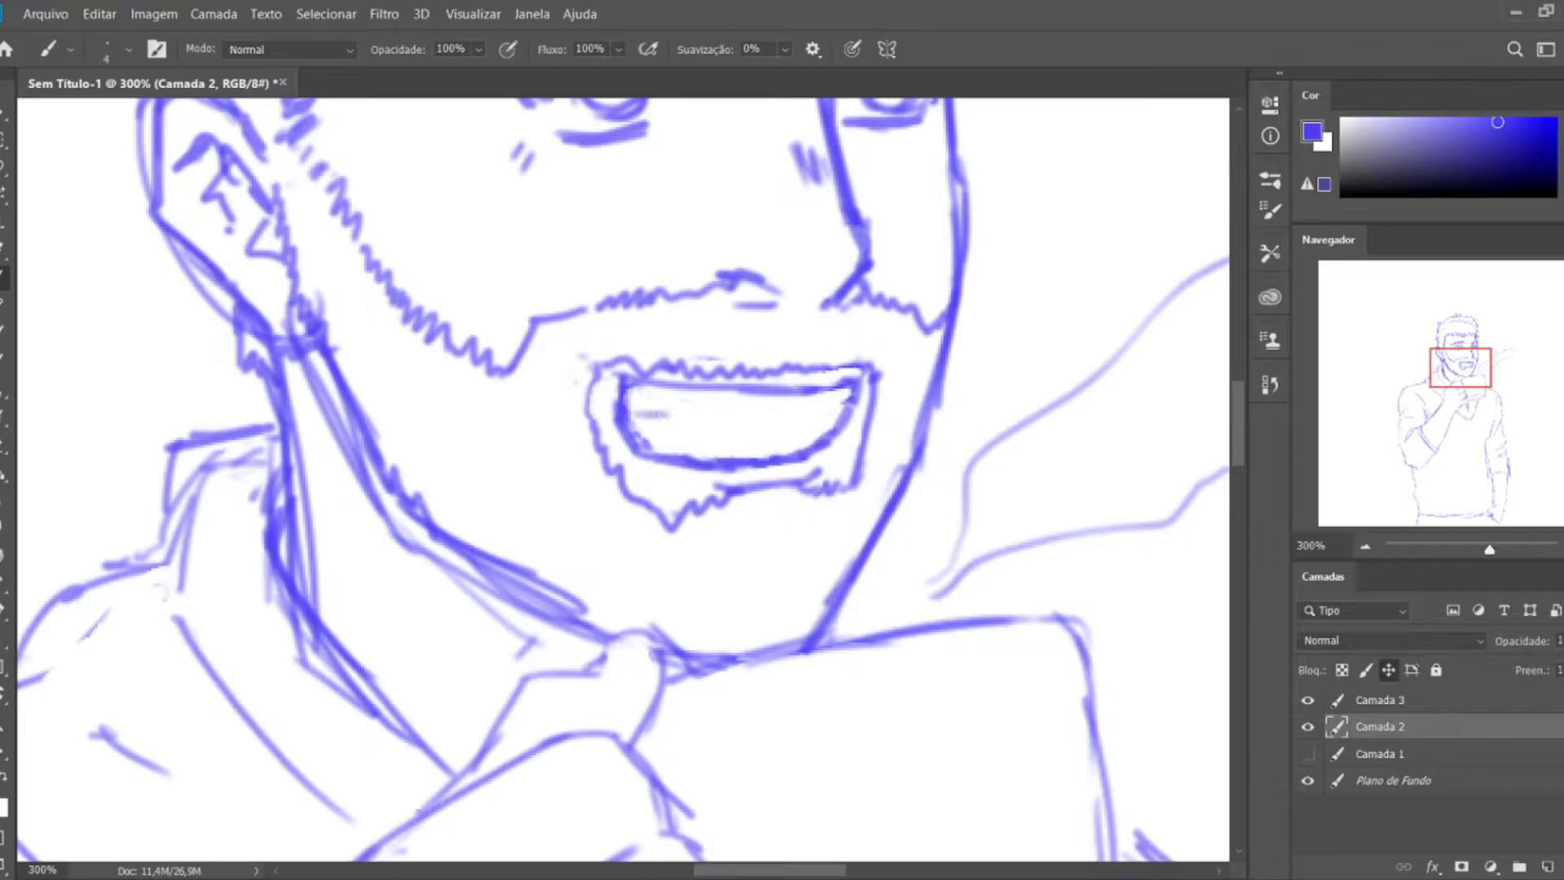
key(z)
drag(840, 407, 884, 407)
key(e)
mouse_move(603, 408)
mouse_down()
mouse_move(774, 366)
mouse_move(733, 472)
mouse_move(634, 422)
mouse_move(733, 366)
mouse_move(786, 505)
mouse_move(790, 419)
mouse_up()
- Draw a fanged upper-lip line plus lower-lip and chin strokes
key(b)
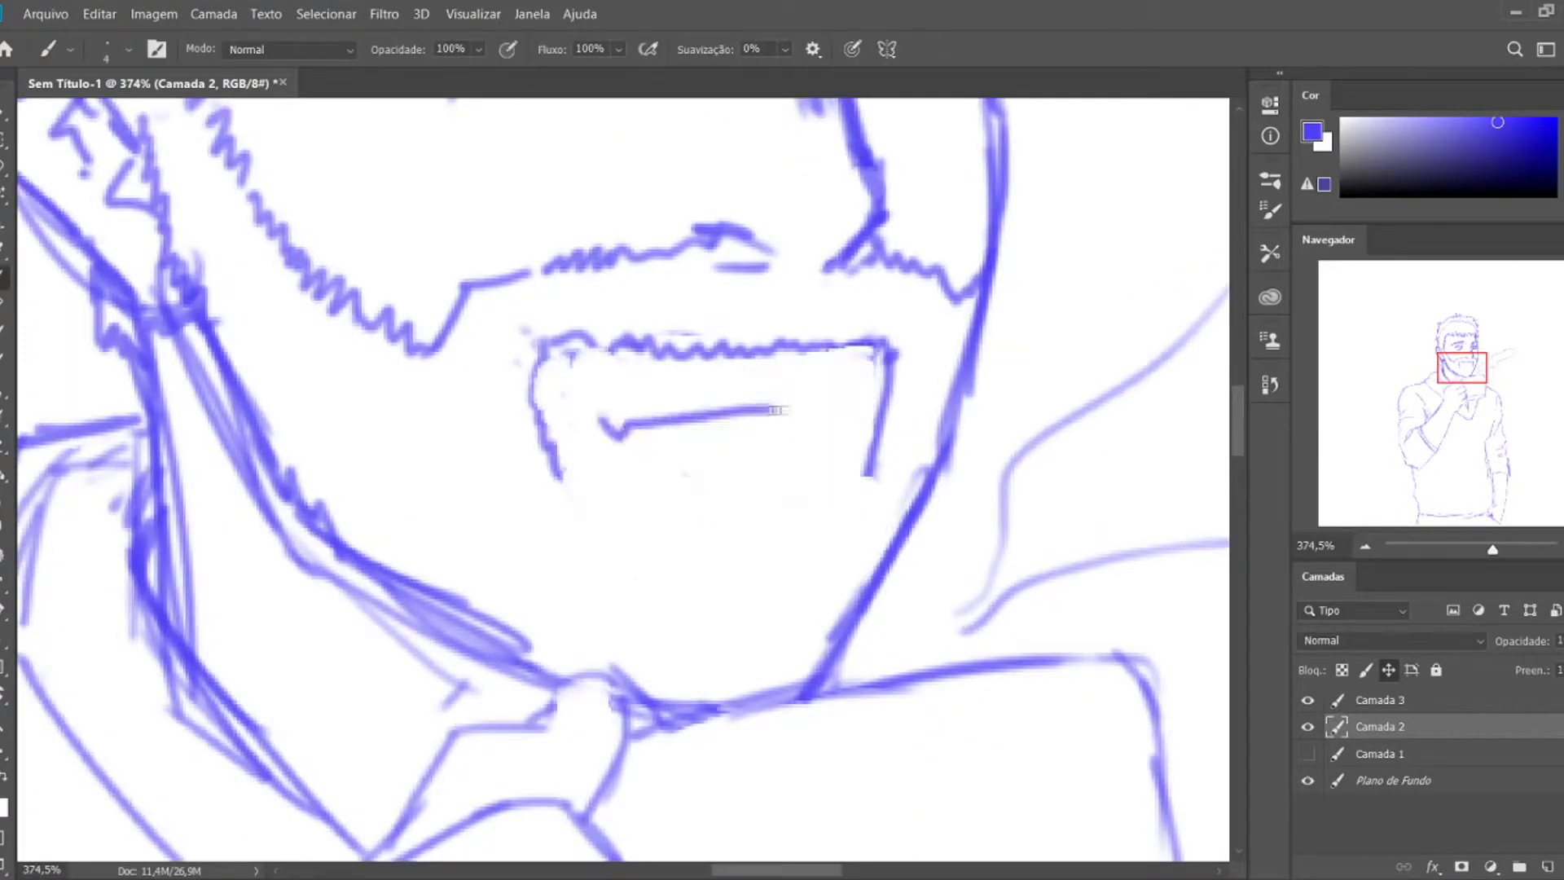
key(ctrl+z)
mouse_move(600, 375)
mouse_down()
mouse_move(636, 403)
mouse_move(822, 417)
mouse_up()
key(ctrl+z)
drag(603, 403, 651, 419)
mouse_move(707, 465)
mouse_down()
mouse_move(810, 444)
mouse_move(792, 514)
mouse_move(866, 460)
mouse_up()
drag(562, 468, 704, 530)
- Rework the fang line, then erase the fang and upper-lip strokes
key(ctrl+0)
click(598, 538)
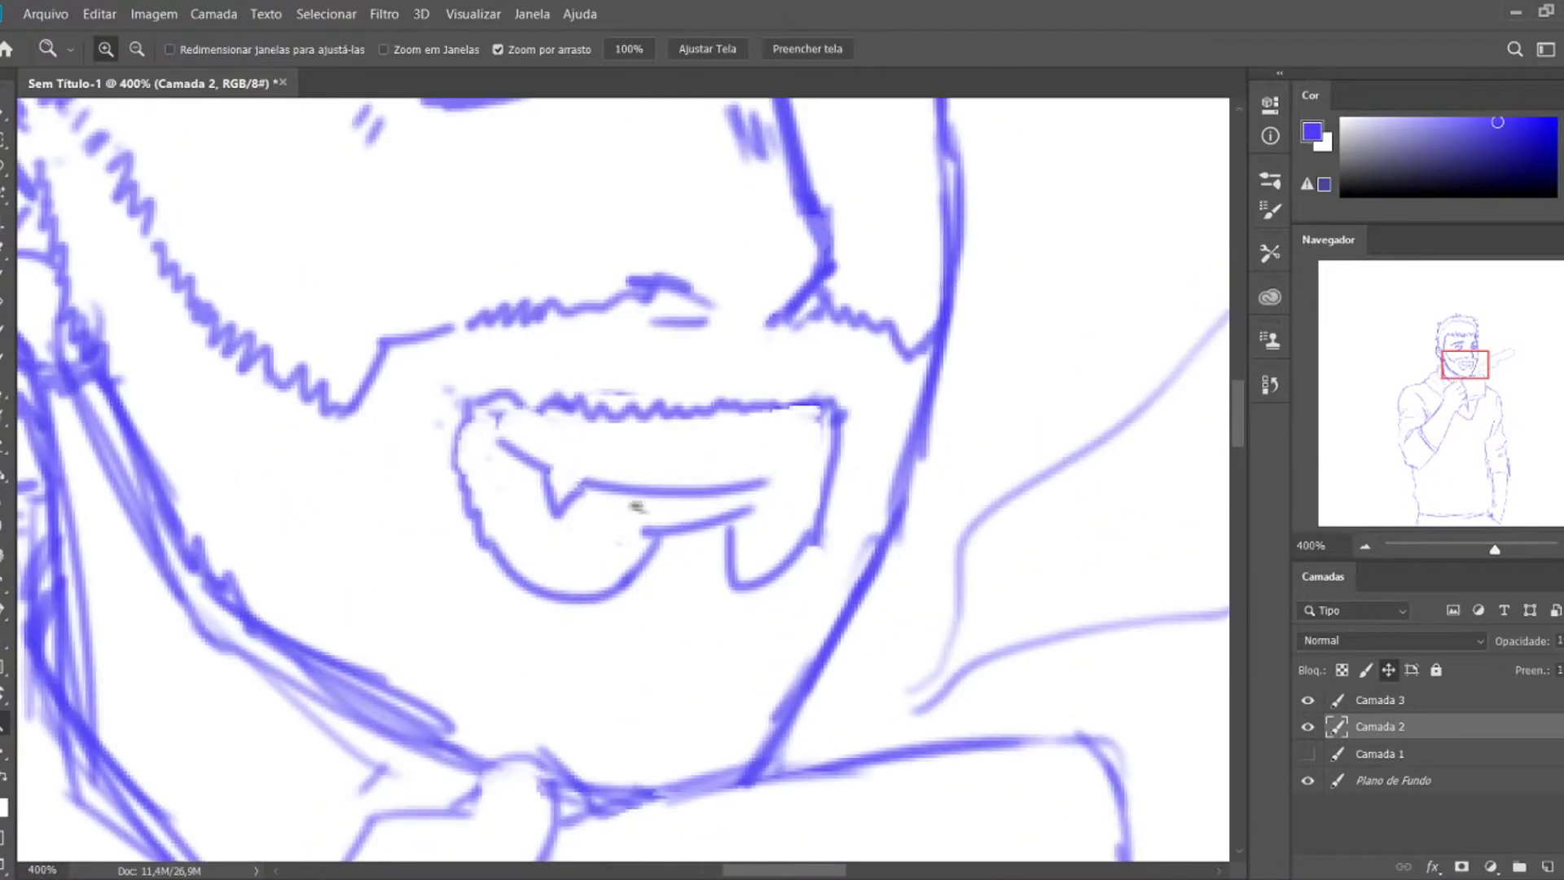
drag(493, 444, 562, 484)
key(ctrl+z)
mouse_move(501, 444)
mouse_down()
mouse_move(562, 509)
mouse_move(636, 488)
mouse_up()
key(z)
alt+click(815, 509)
key(e)
mouse_move(733, 522)
mouse_down()
mouse_move(698, 481)
mouse_move(811, 419)
mouse_up()
- Remove the wavy nose stroke and redo the nose line
key(b)
key(ctrl+z)
click(741, 400)
key(e)
mouse_move(762, 407)
mouse_down()
mouse_move(738, 401)
mouse_move(760, 401)
mouse_up()
key(b)
- Redraw the mouth as two simple upper and lower lip lines
drag(696, 485, 797, 486)
key(ctrl+z)
drag(664, 475, 806, 476)
key(ctrl+z)
key(ctrl+z)
key(ctrl+z)
drag(672, 477, 806, 483)
drag(712, 508, 794, 499)
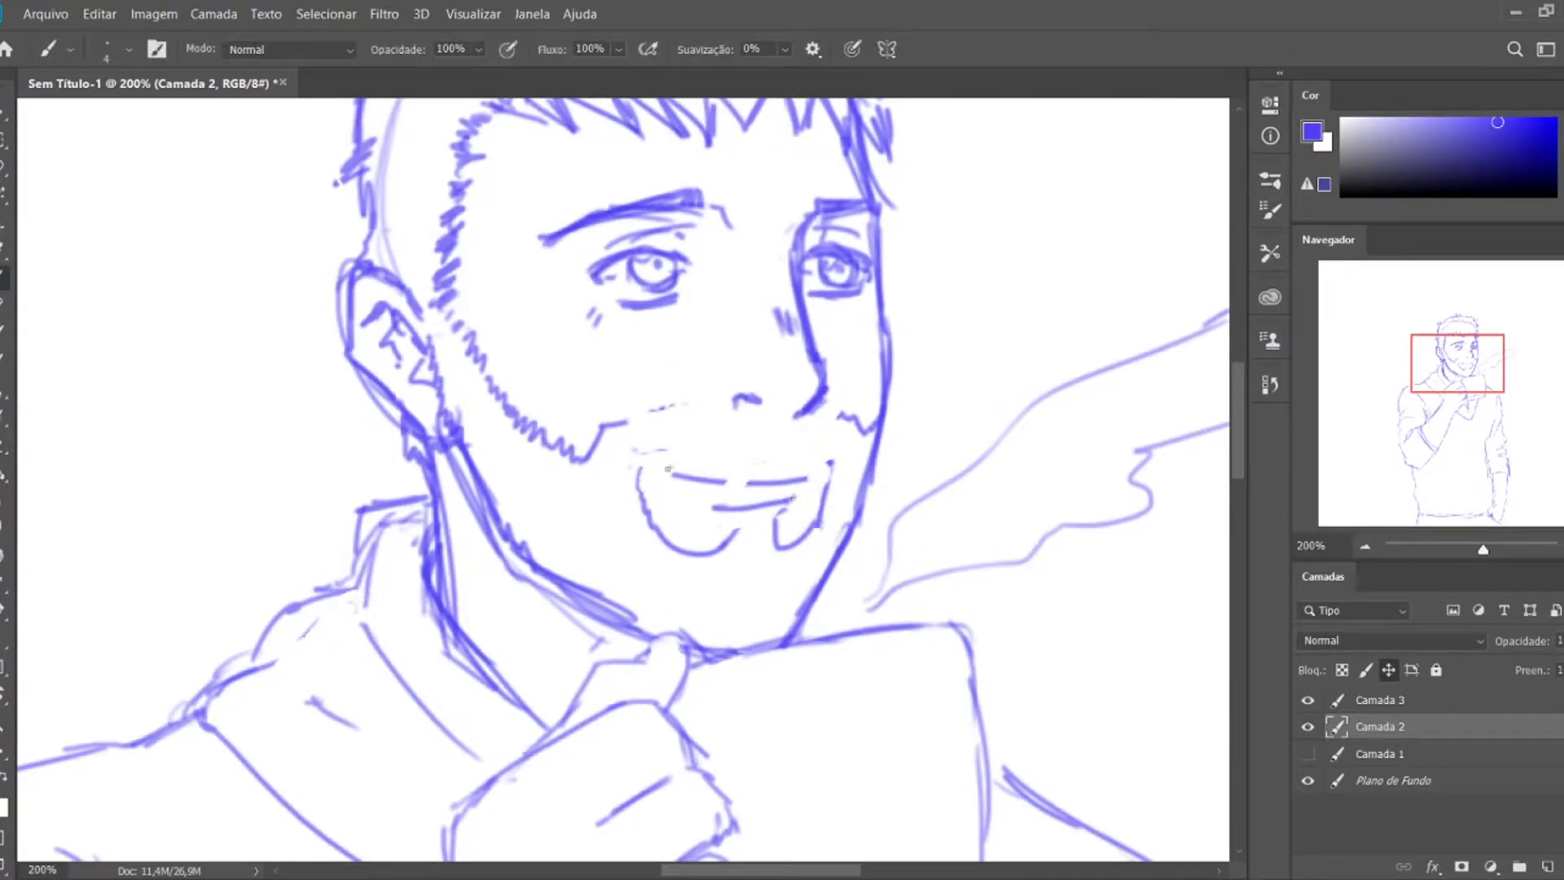
- Erase the jaw stubble and outline a goatee around the mouth
key(e)
drag(456, 322, 672, 542)
key(b)
key(e)
key(b)
key(e)
mouse_move(650, 464)
mouse_down()
mouse_move(693, 554)
mouse_move(794, 541)
mouse_move(860, 473)
mouse_up()
key(b)
key(z)
mouse_move(896, 404)
mouse_down()
mouse_move(792, 479)
mouse_move(815, 479)
mouse_up()
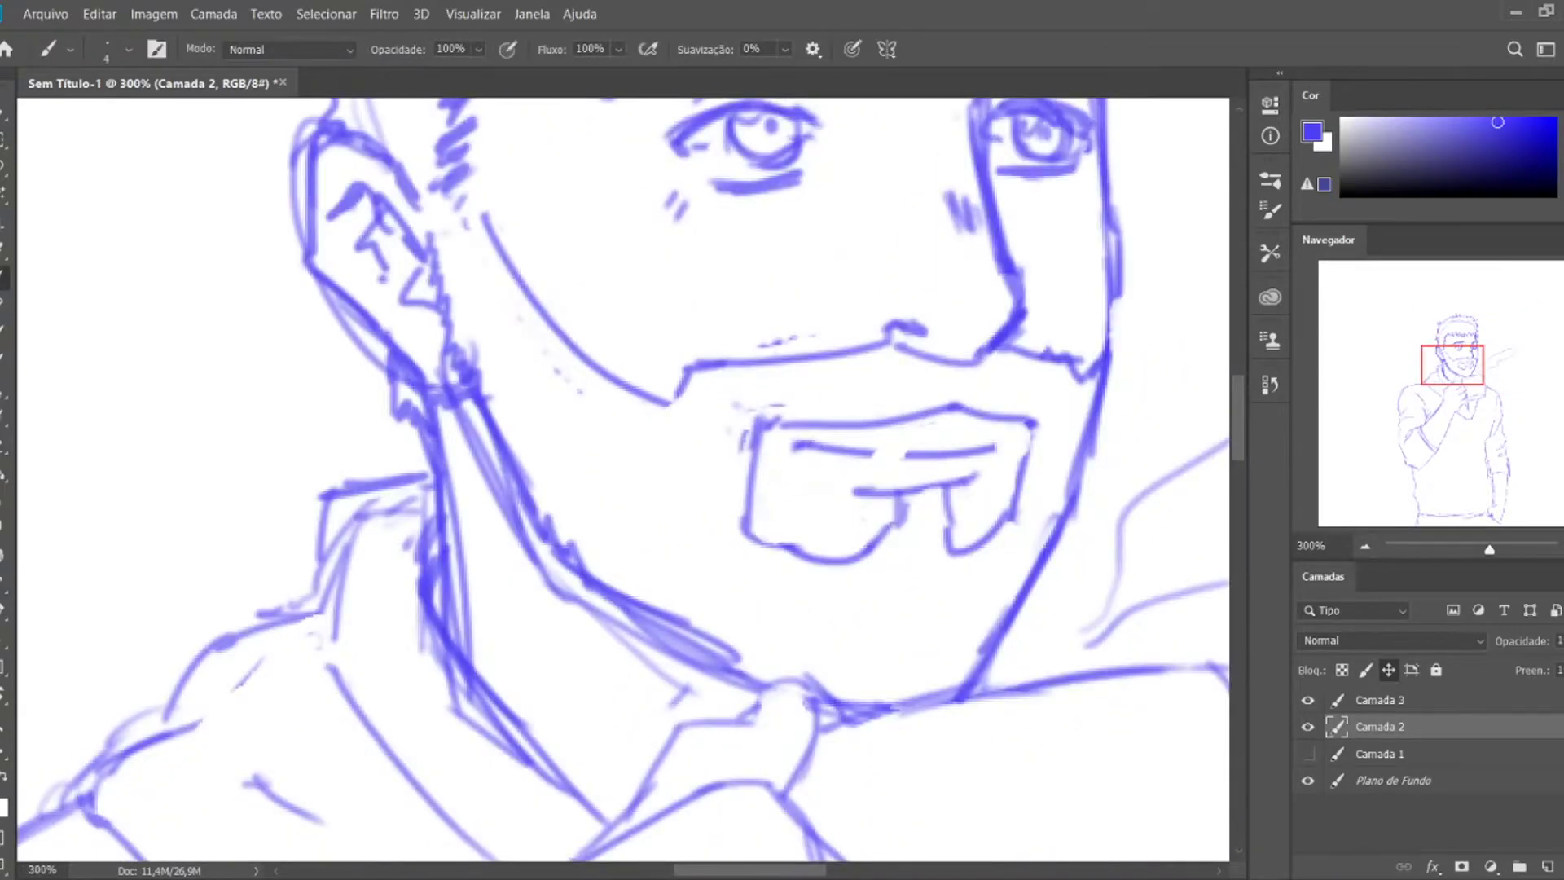
scroll(896, 456, down, 1)
scroll(1205, 442, down, 3)
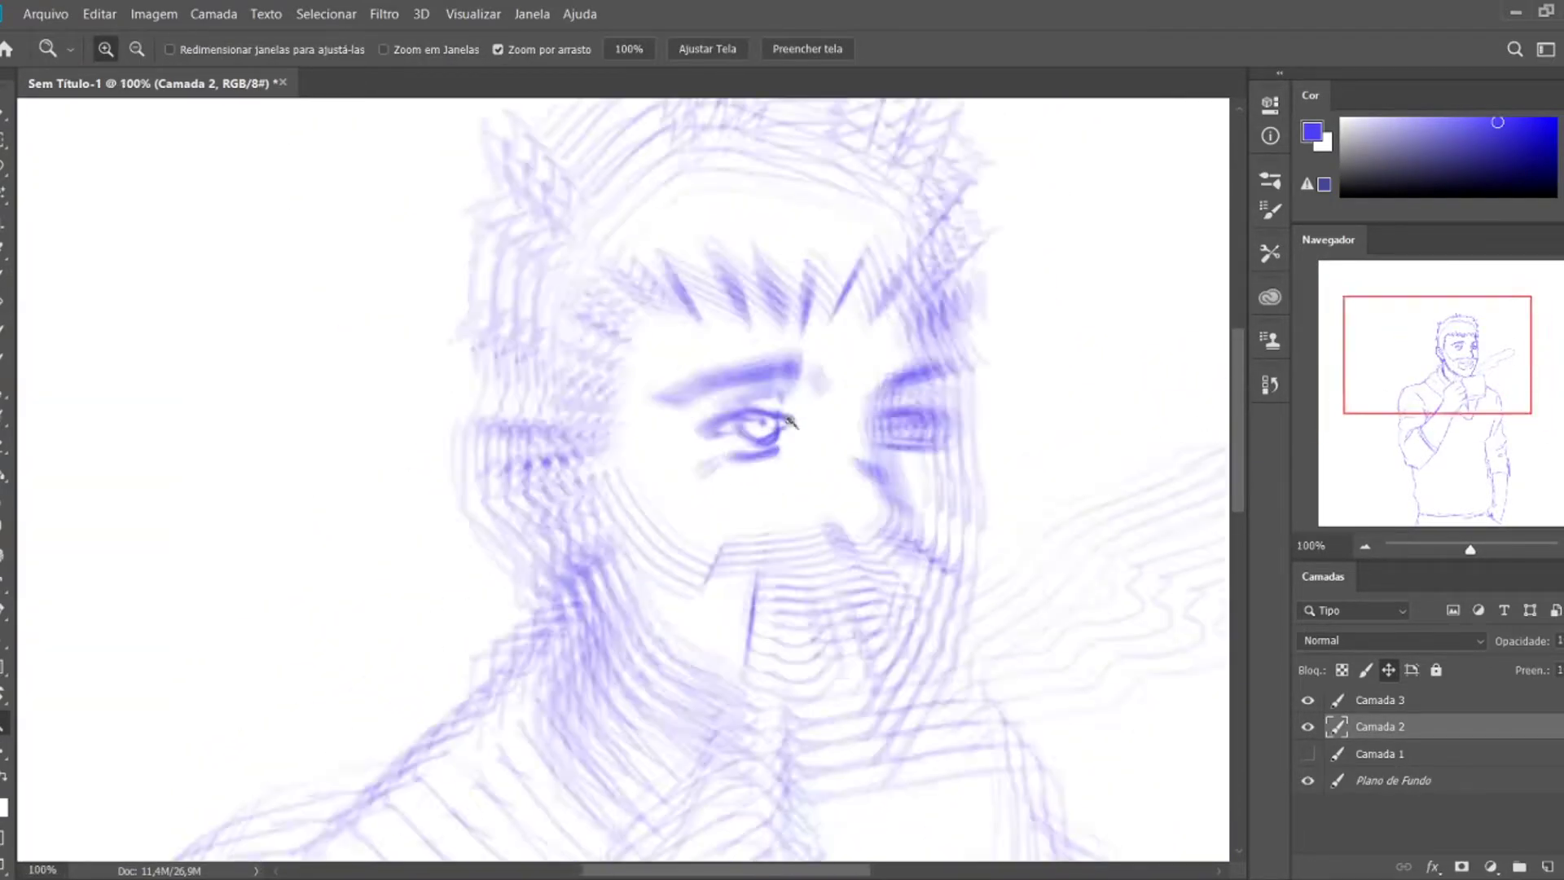
- Erase the upper eyelid and right eye, then redraw the right eye's lids
drag(799, 391, 937, 391)
key(e)
mouse_move(815, 411)
mouse_down()
mouse_move(648, 439)
mouse_move(826, 418)
mouse_up()
key(b)
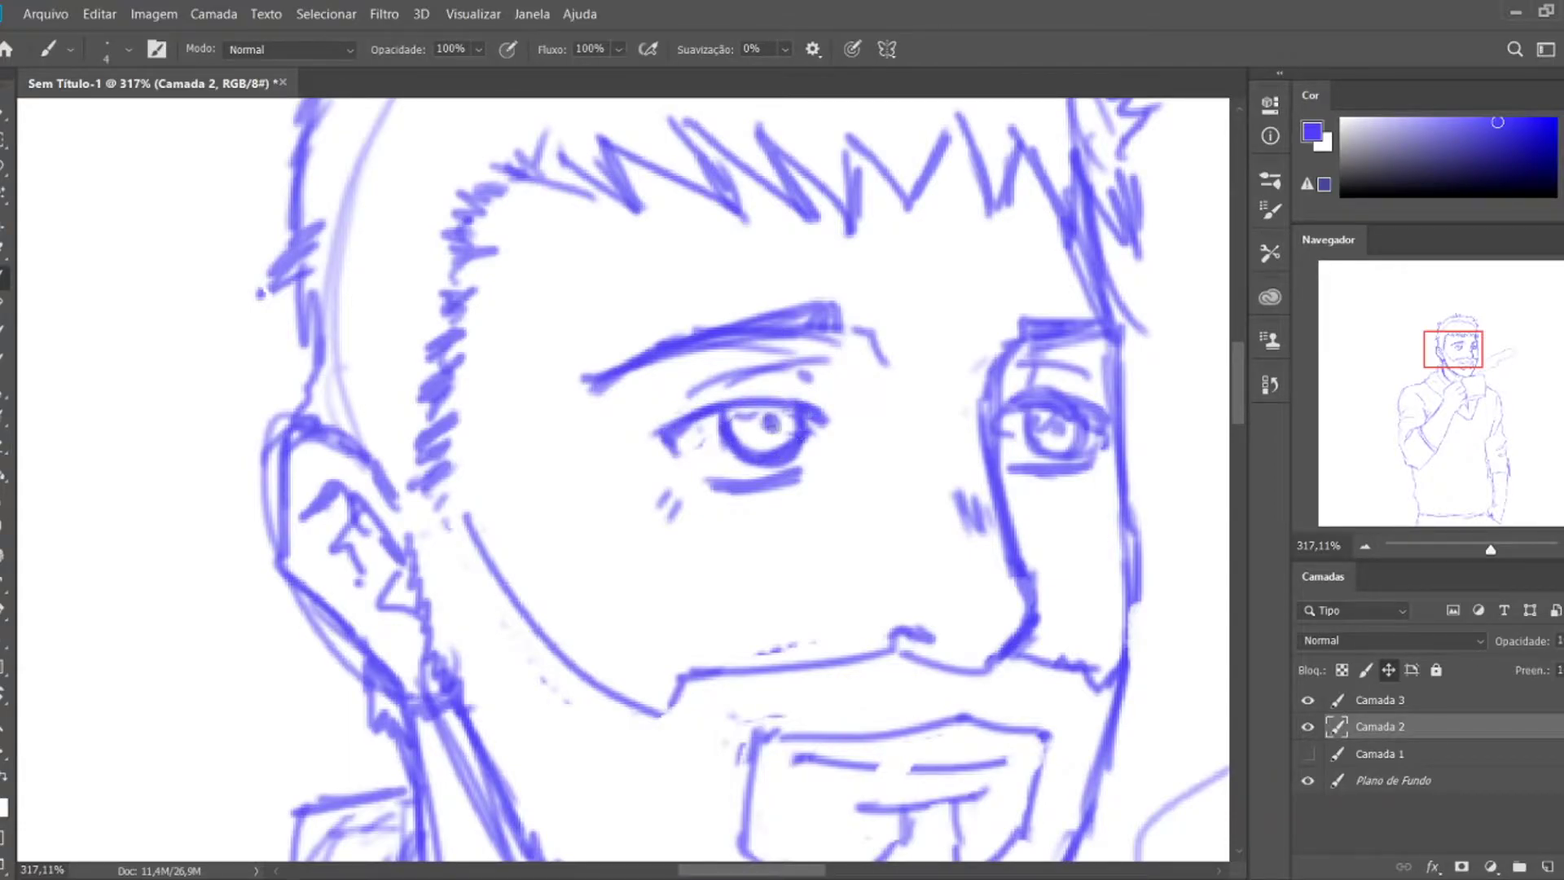
key(e)
drag(1010, 391, 1100, 473)
key(b)
drag(1010, 419, 1061, 400)
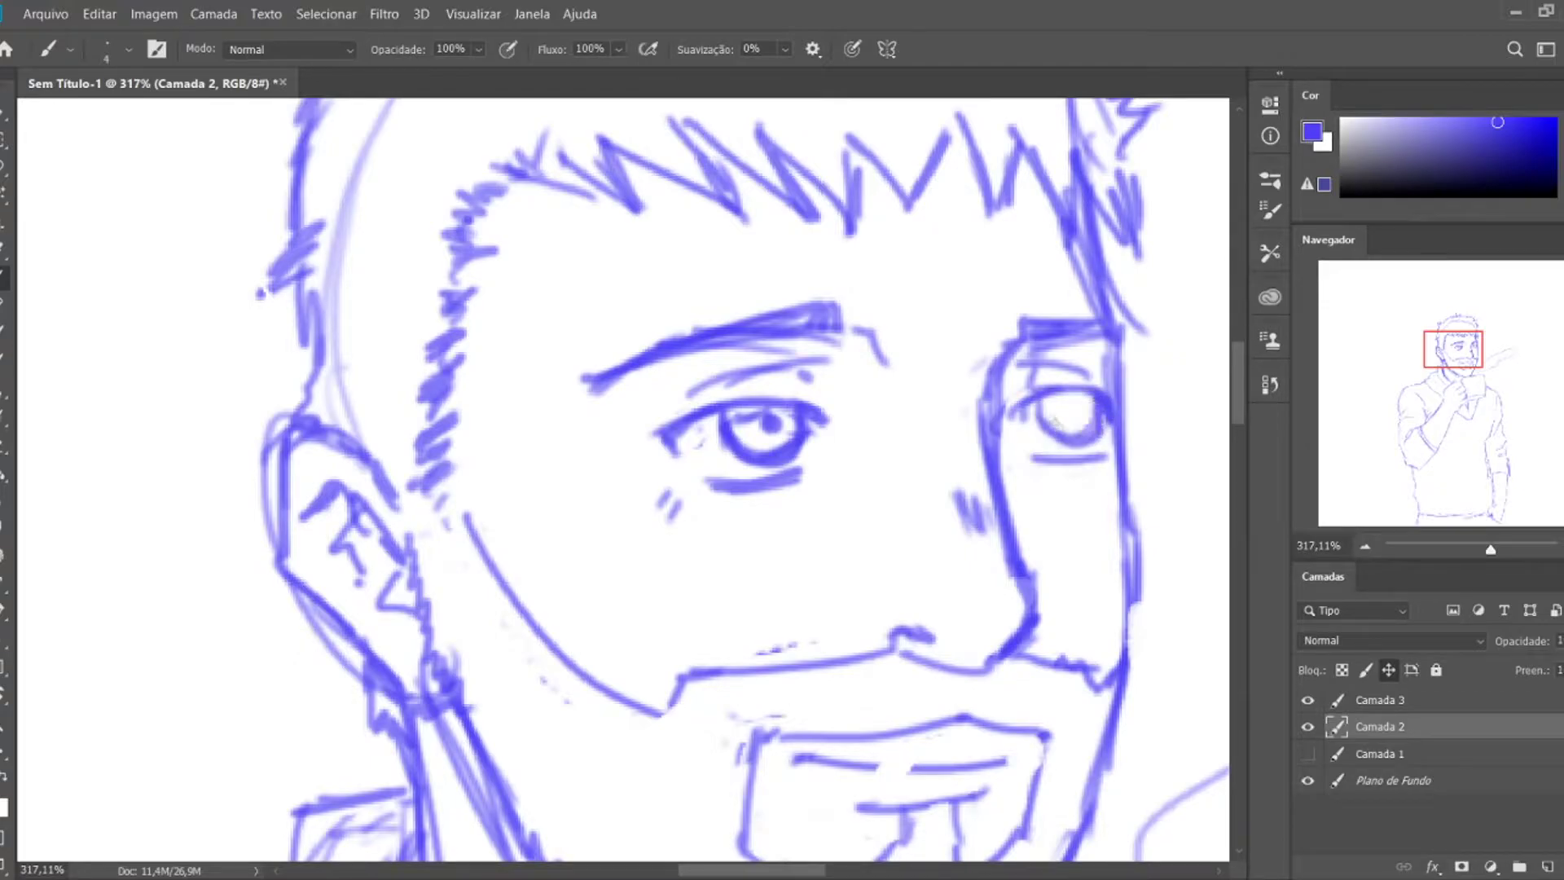
- Replace the thick left eyebrow with a newly drawn one
key(e)
drag(586, 376, 839, 309)
key(b)
drag(582, 382, 843, 308)
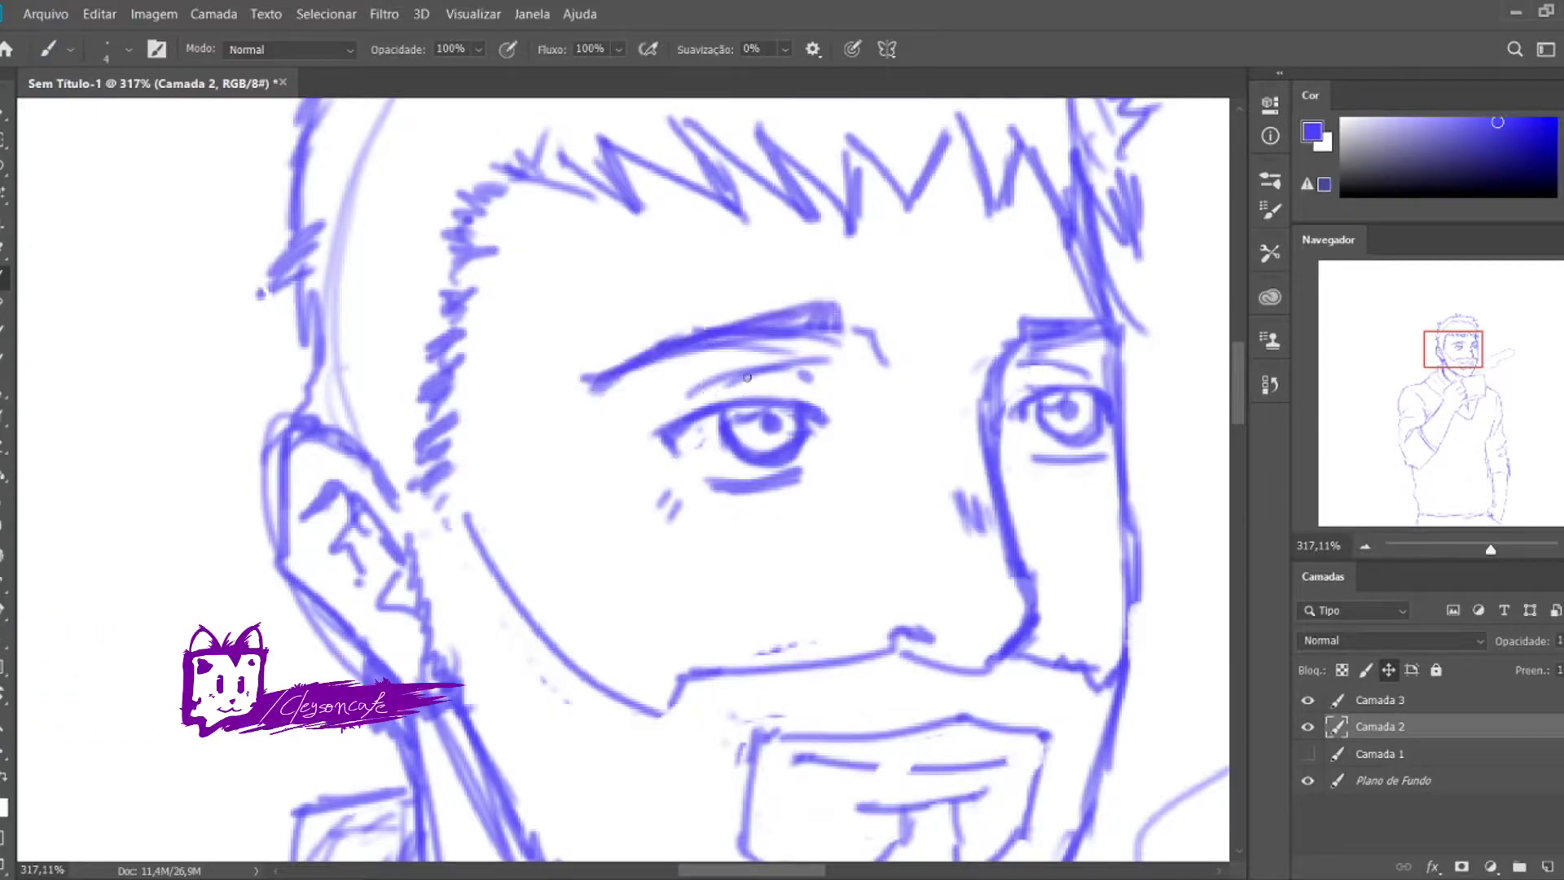
- Warp the new left eyebrow into a thick arch
key(l)
drag(558, 366, 582, 411)
key(ctrl+t)
mouse_move(857, 310)
mouse_down()
mouse_move(570, 348)
mouse_move(628, 307)
mouse_move(693, 303)
mouse_up()
key(Return)
key(ctrl+d)
key(v)
scroll(1042, 497, down, 5)
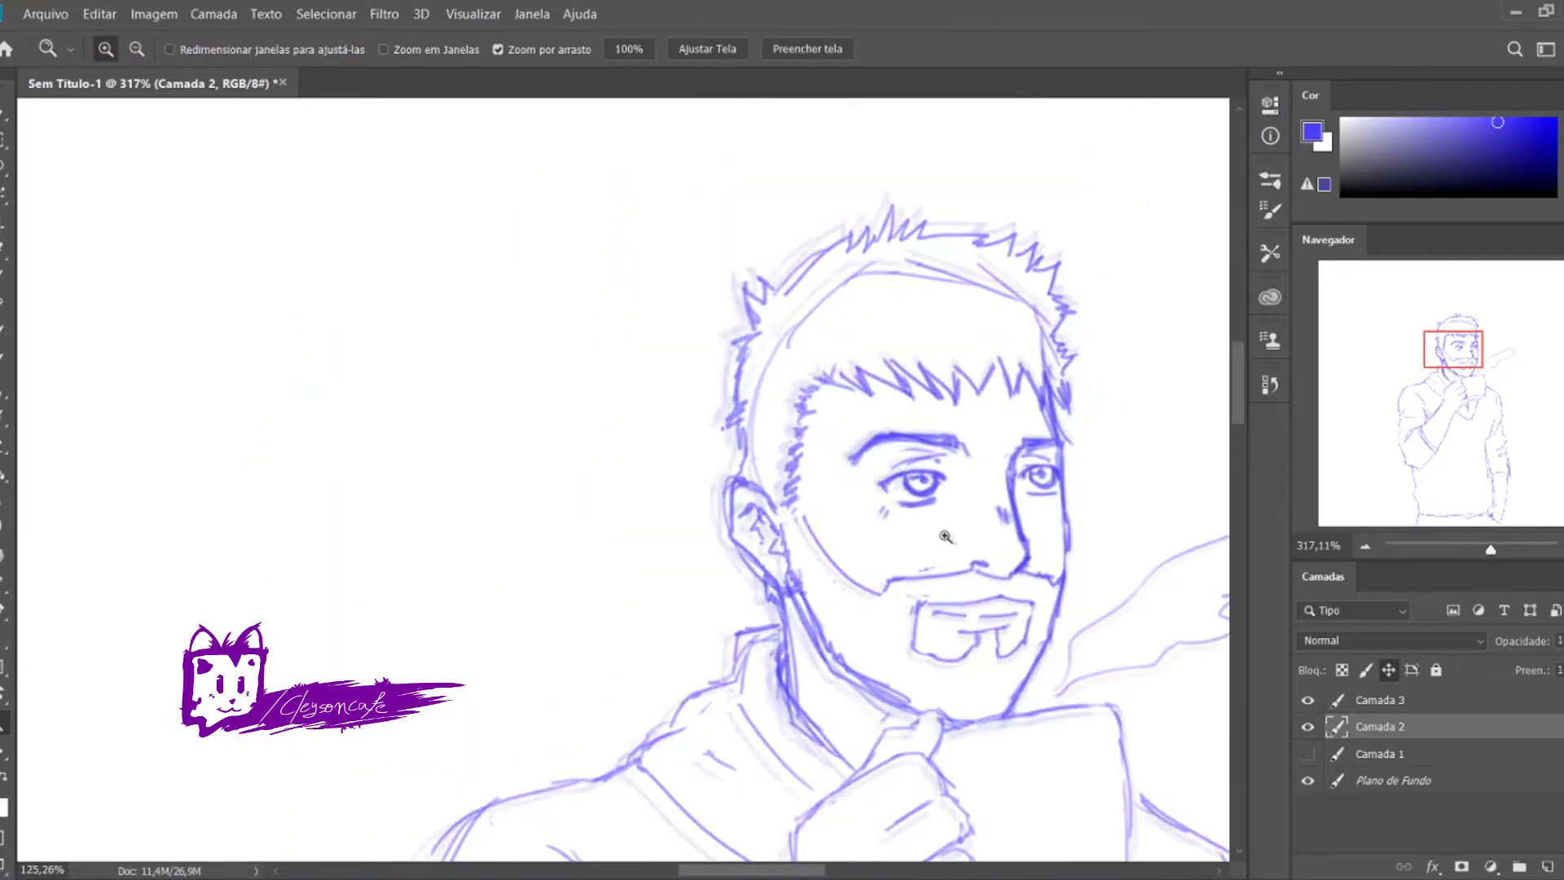
scroll(1043, 497, up, 6)
- Lasso the right eyebrow and apply a free transform to it
key(l)
drag(1010, 275, 1140, 326)
key(v)
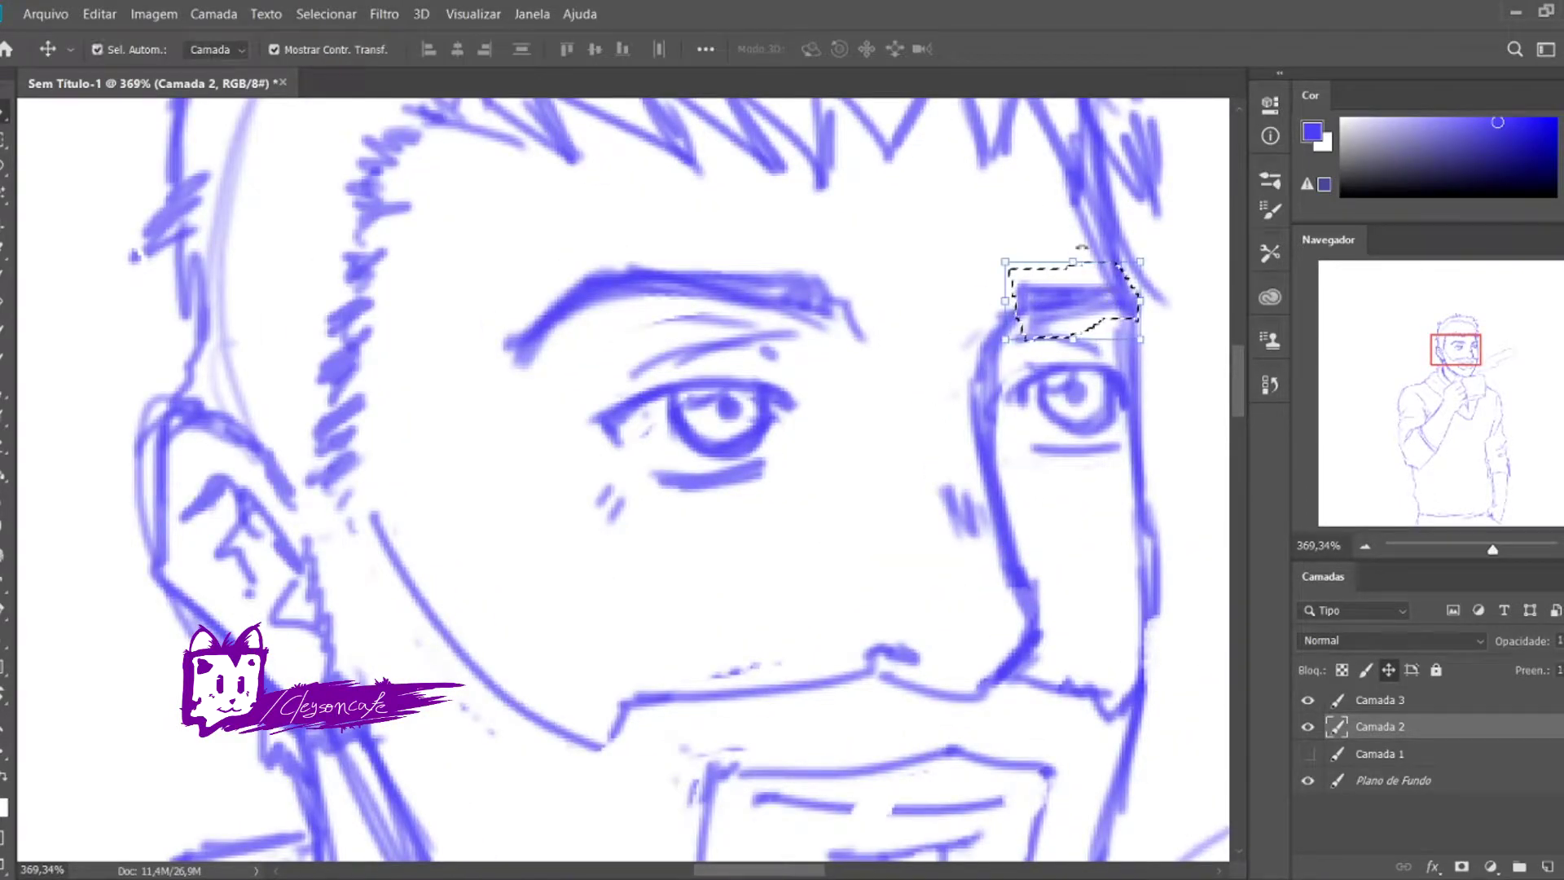
key(ctrl+t)
key(Return)
key(z)
scroll(869, 504, down, 3)
scroll(936, 424, up, 3)
- Brush creases above the left and right eyes
key(e)
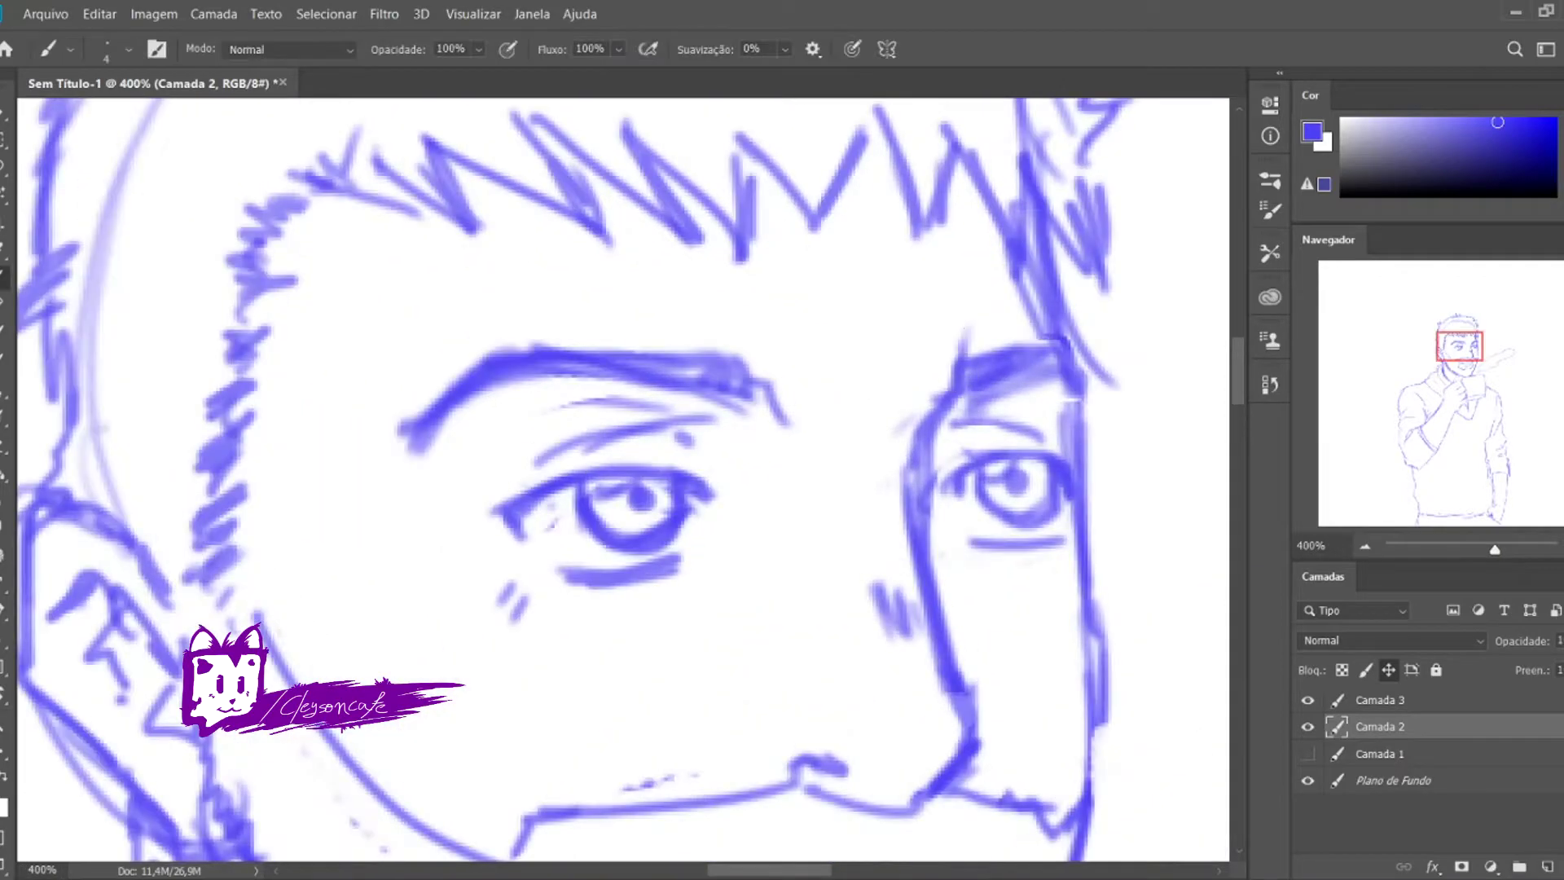
key(b)
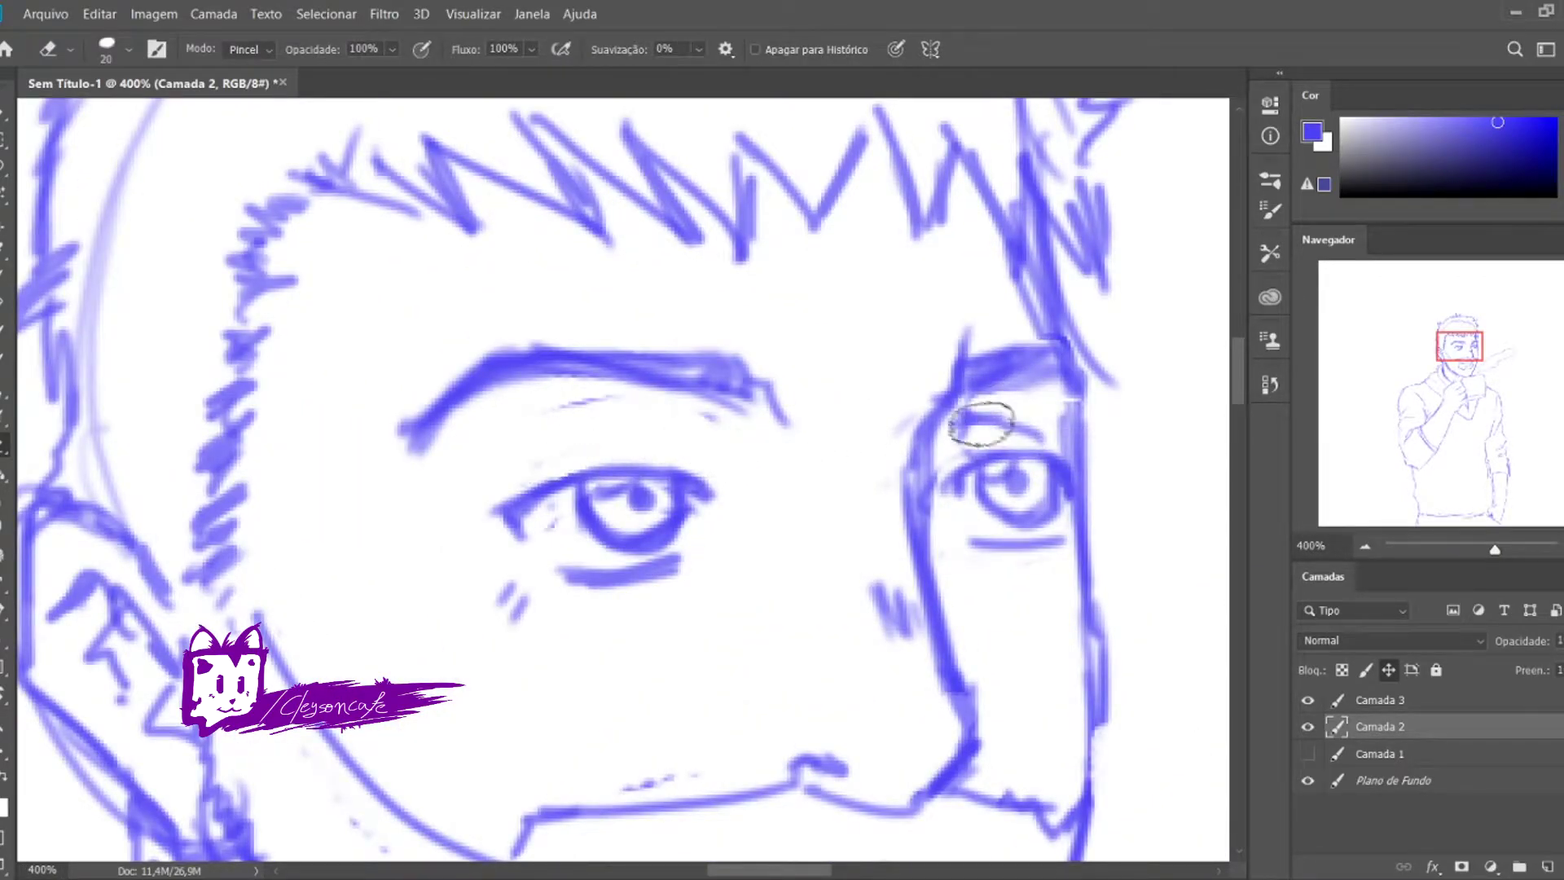
drag(506, 453, 692, 425)
drag(957, 430, 1051, 417)
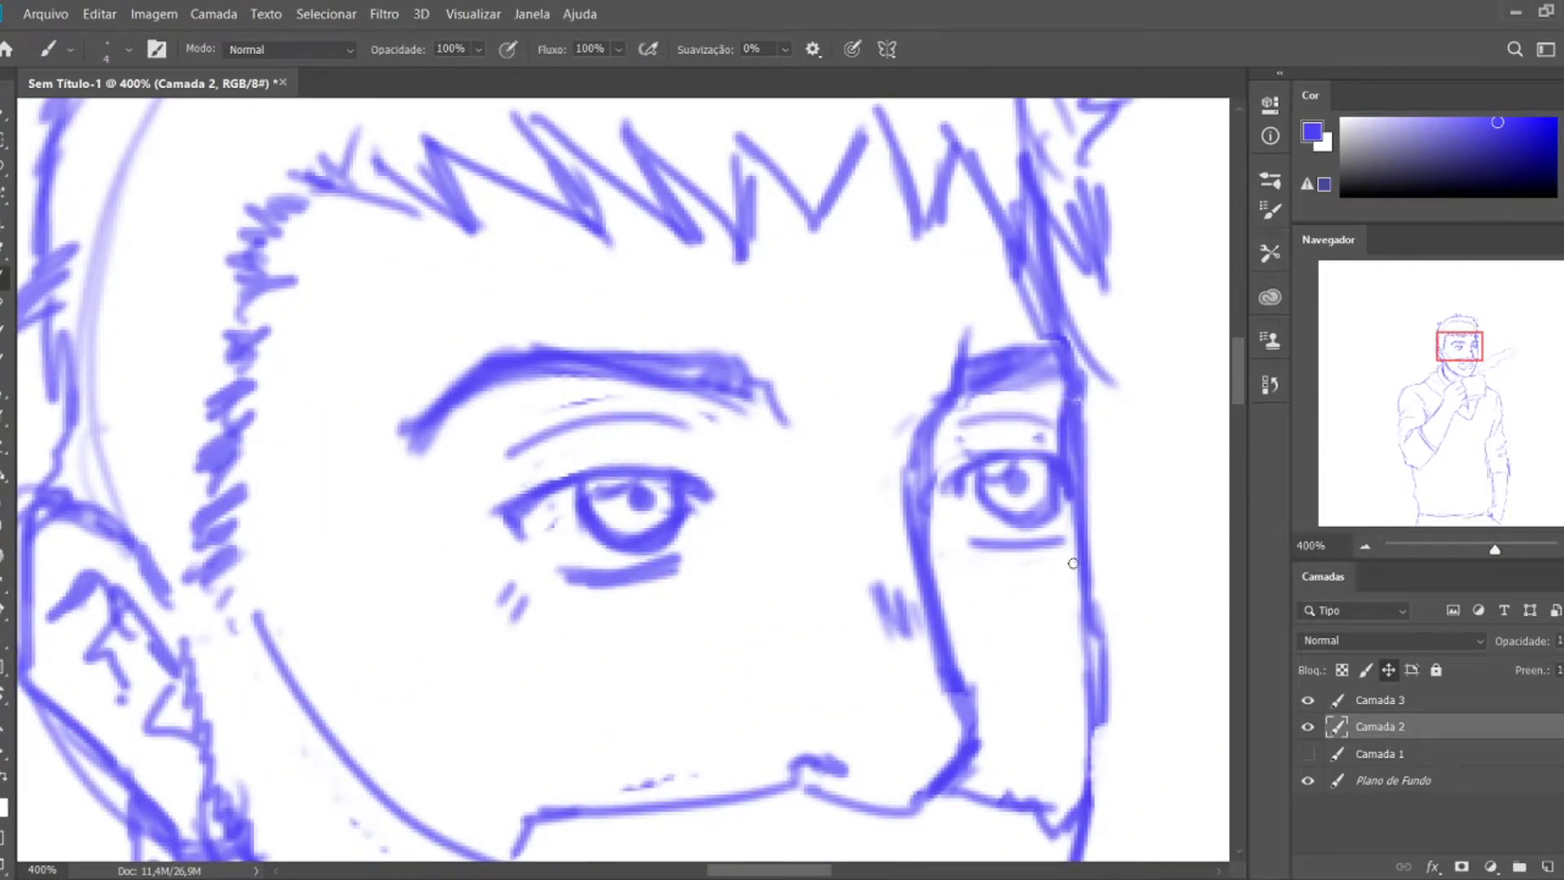
- Zoom out over the figure and lasso the whole head
drag(1074, 393, 866, 307)
drag(978, 469, 823, 468)
drag(887, 607, 636, 200)
- Warp the selected head to widen its right side
key(ctrl+t)
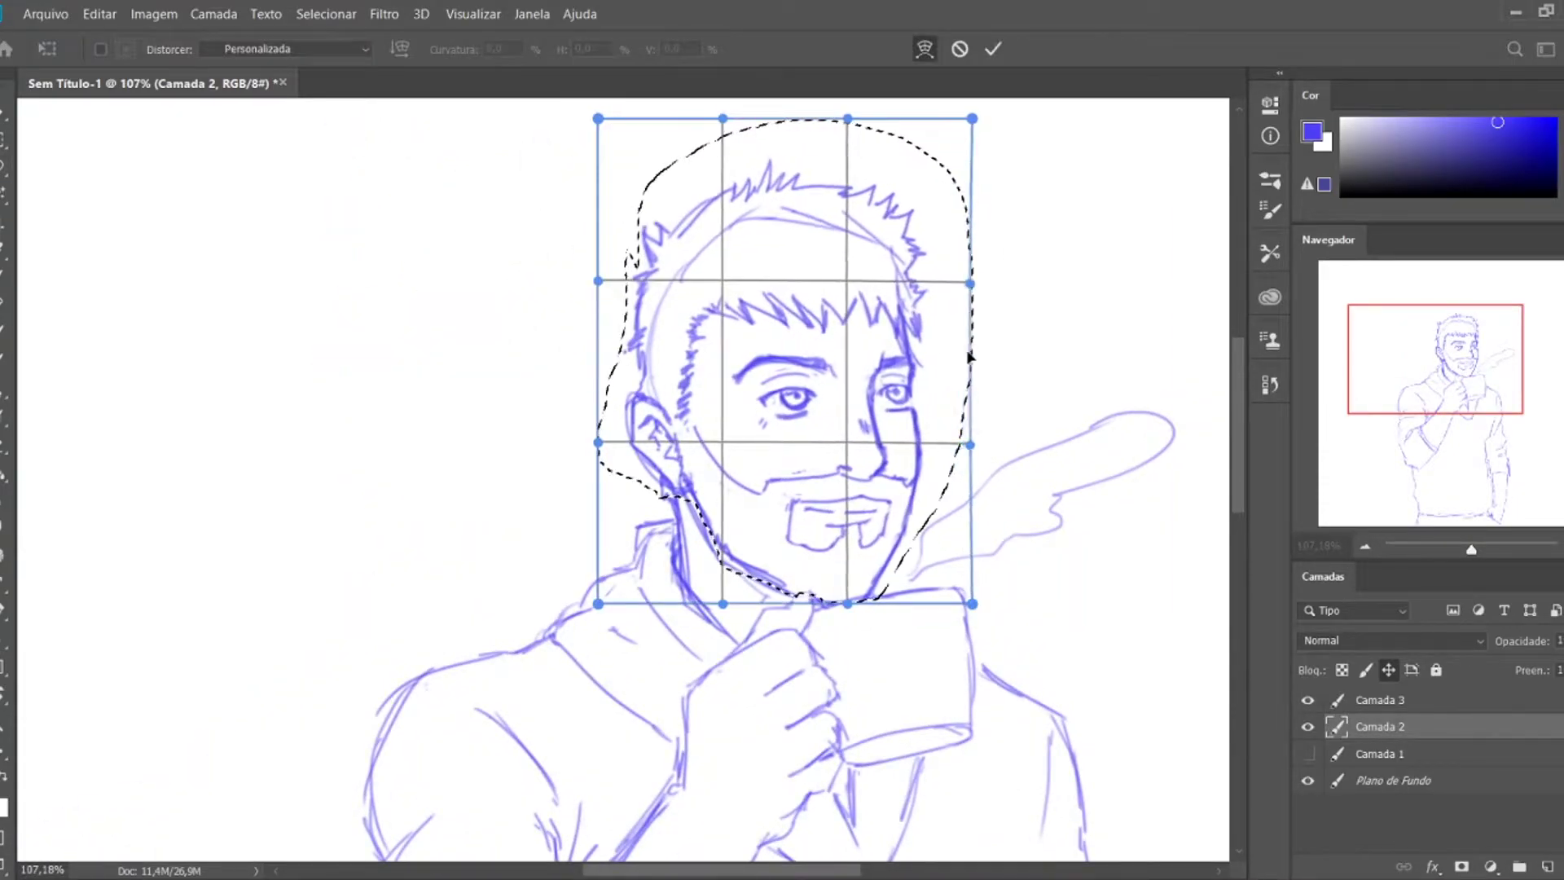
drag(971, 356, 986, 346)
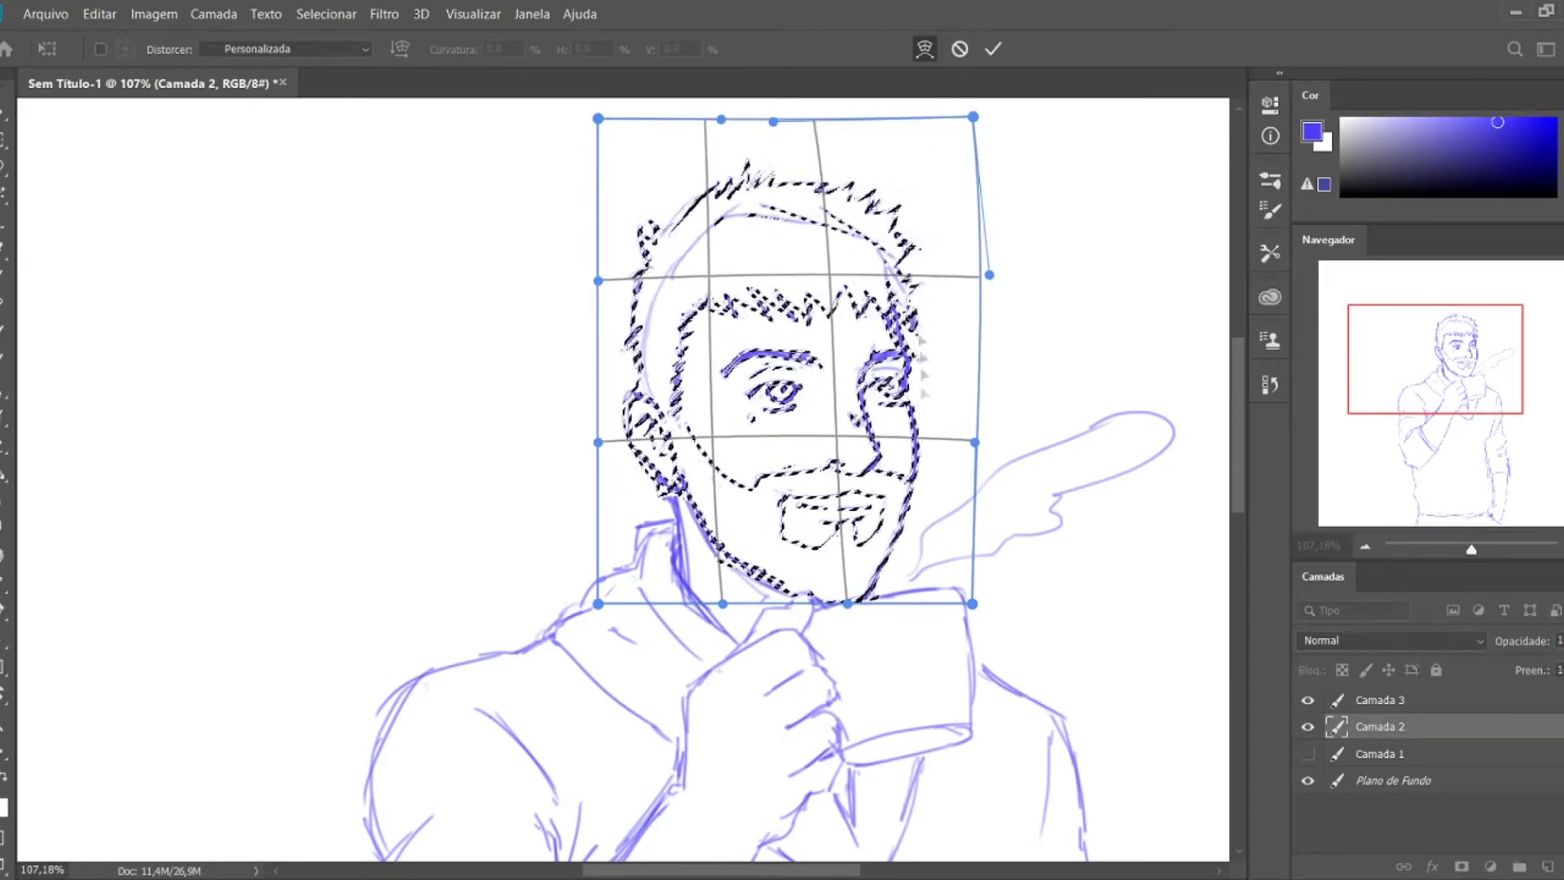
key(Return)
key(ctrl+d)
key(v)
- Zoom in on the face and nudge the lassoed eyes and eyebrows slightly down
key(z)
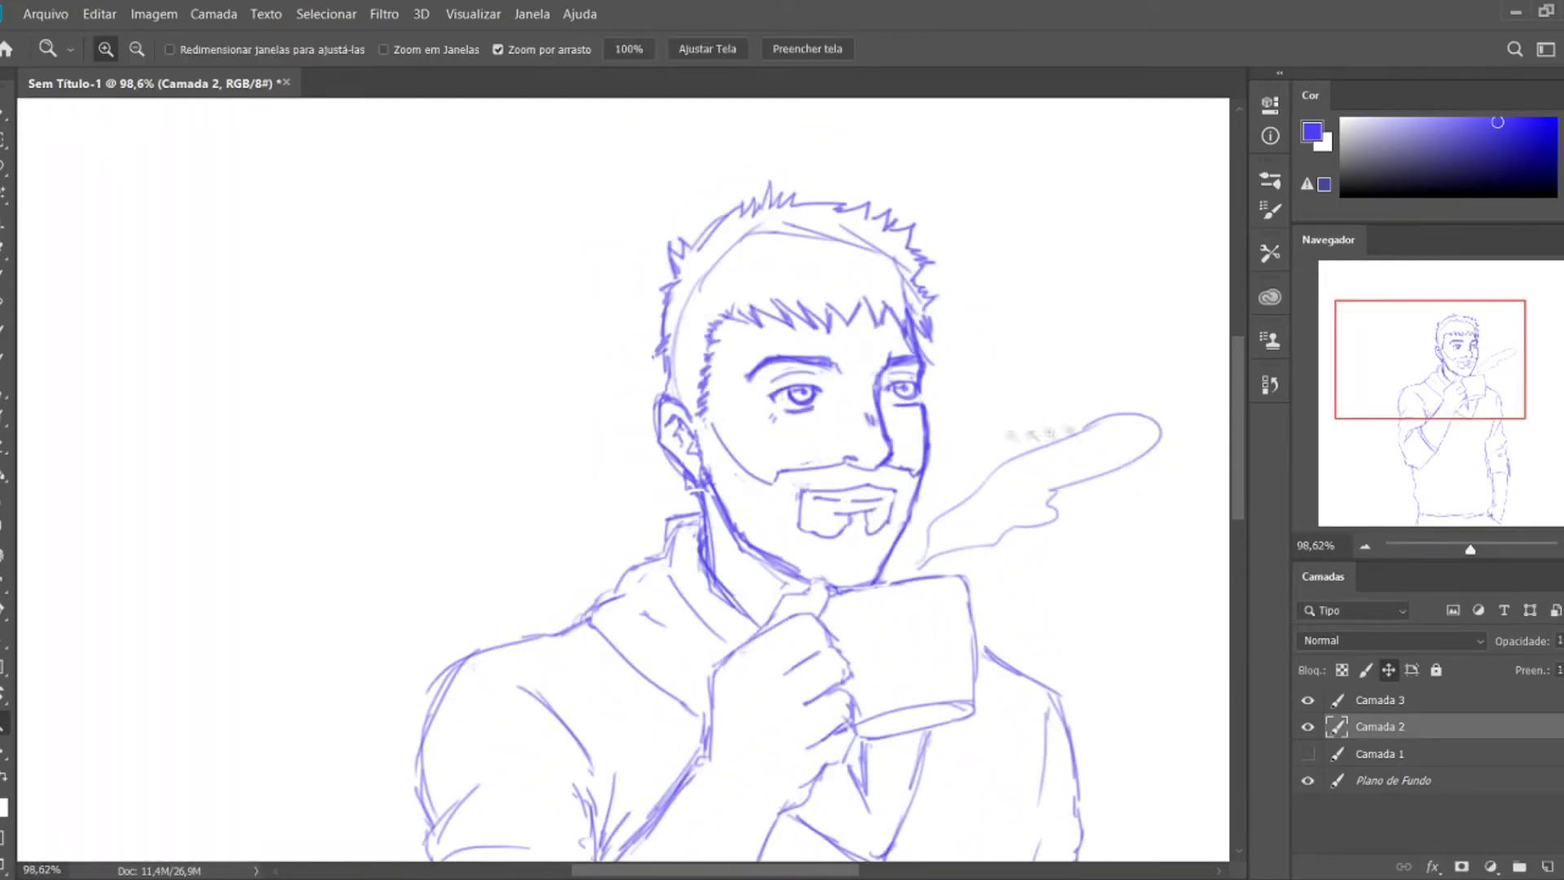
click(689, 238)
click(867, 323)
drag(1414, 386, 1431, 378)
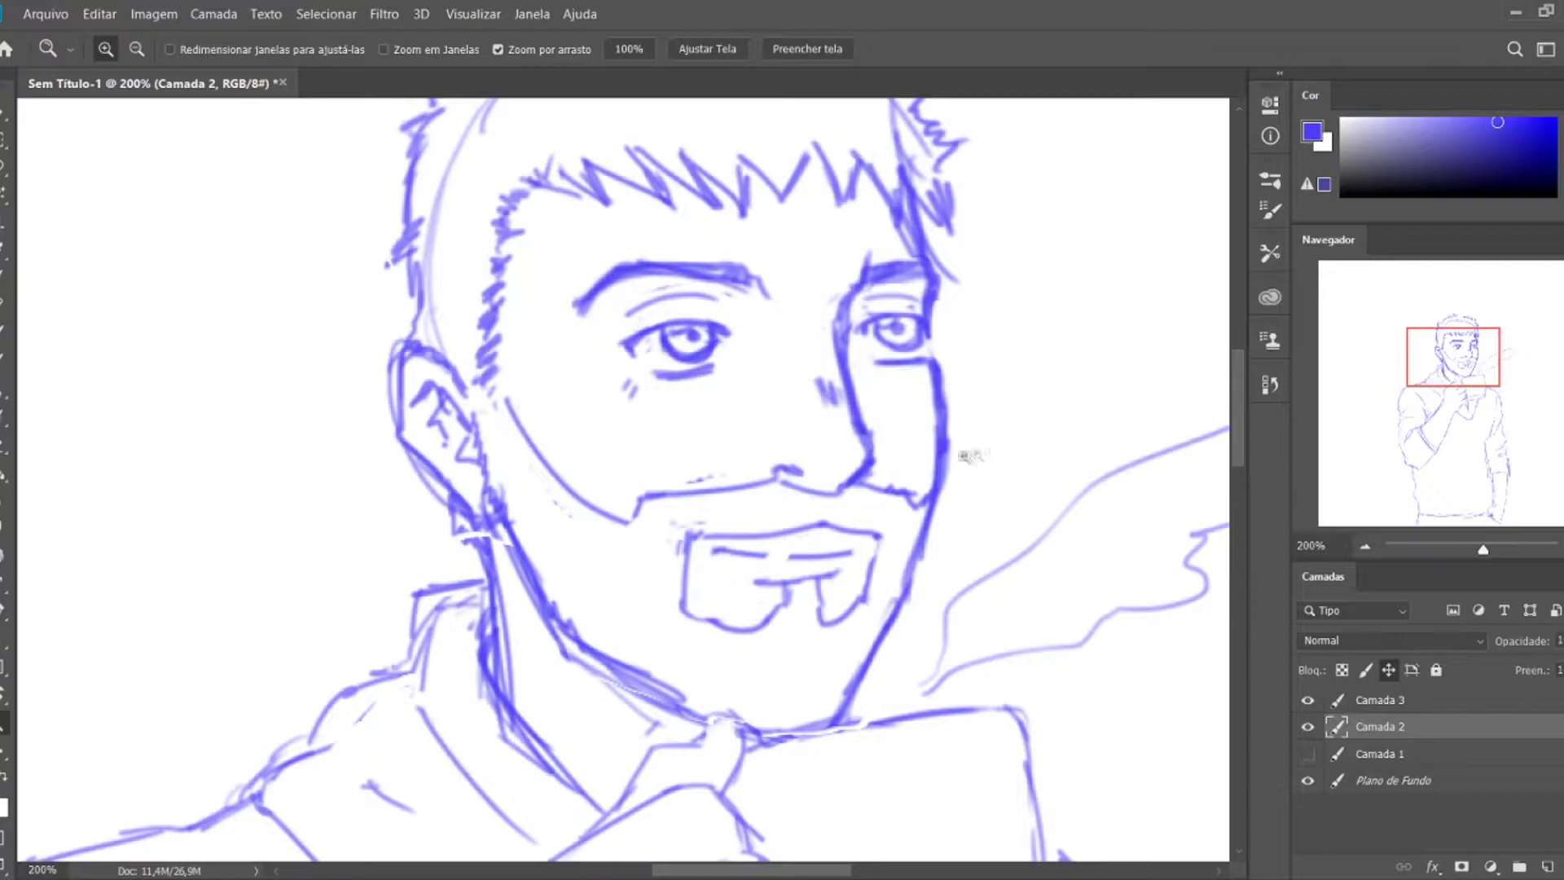
key(l)
drag(928, 378, 930, 381)
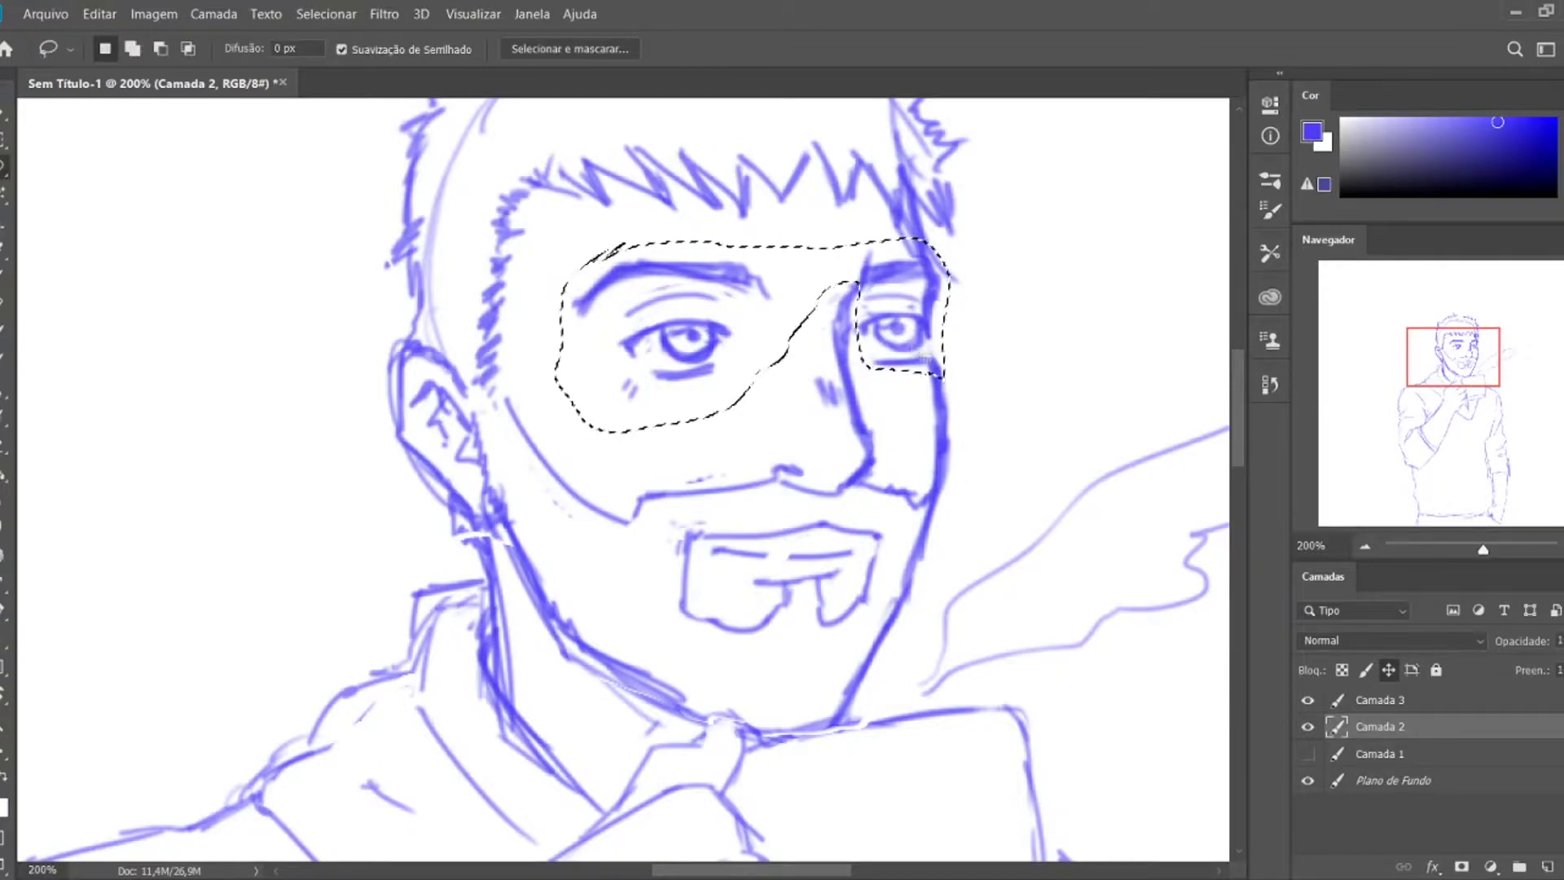
key(v)
drag(789, 294, 785, 314)
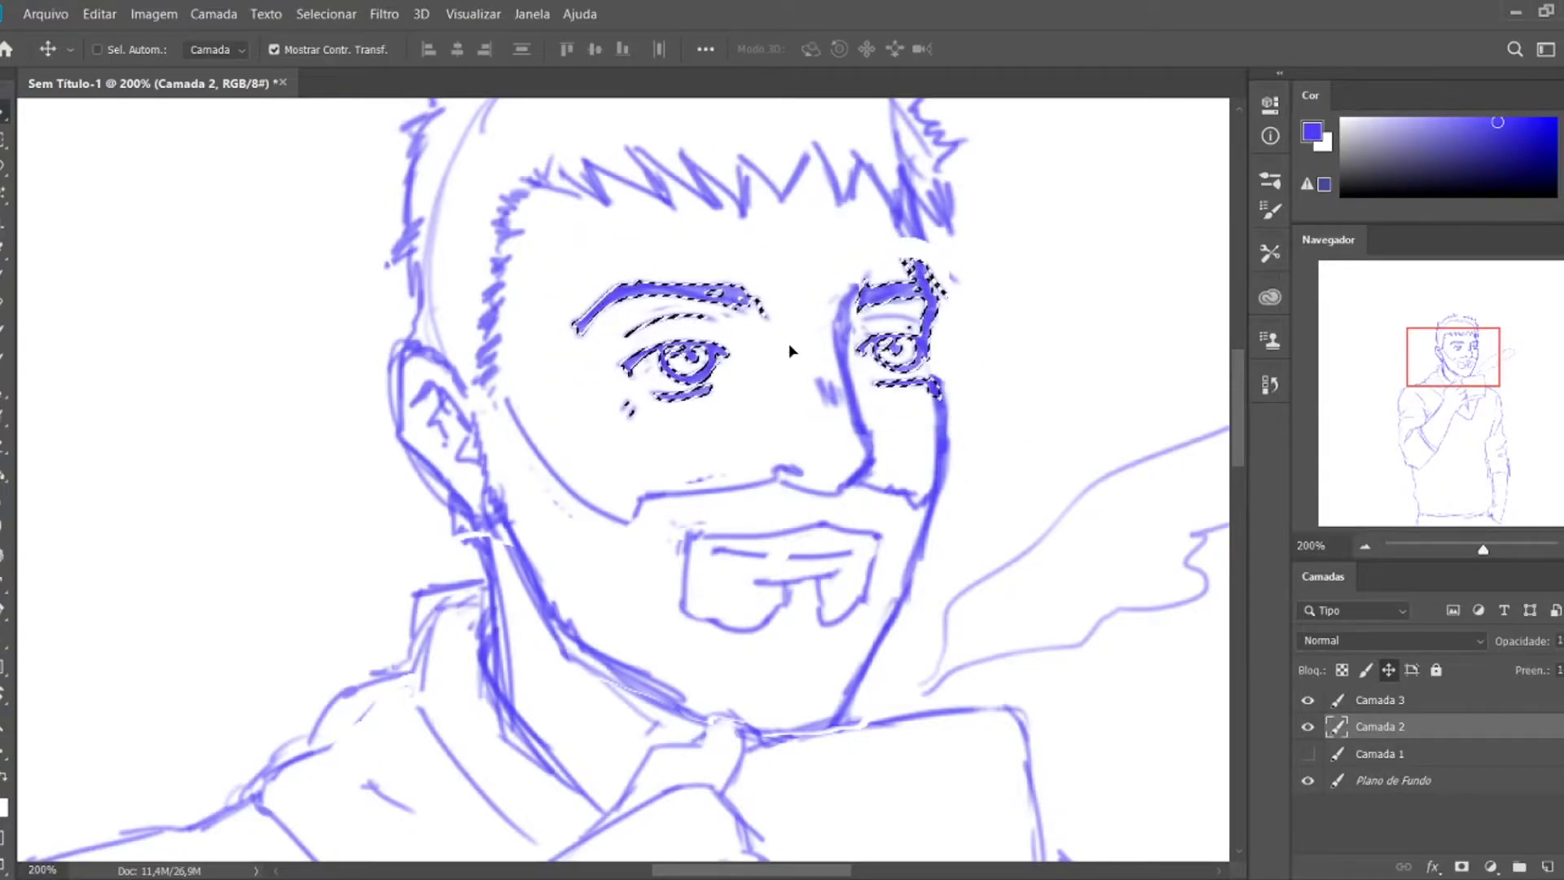
drag(669, 397, 670, 402)
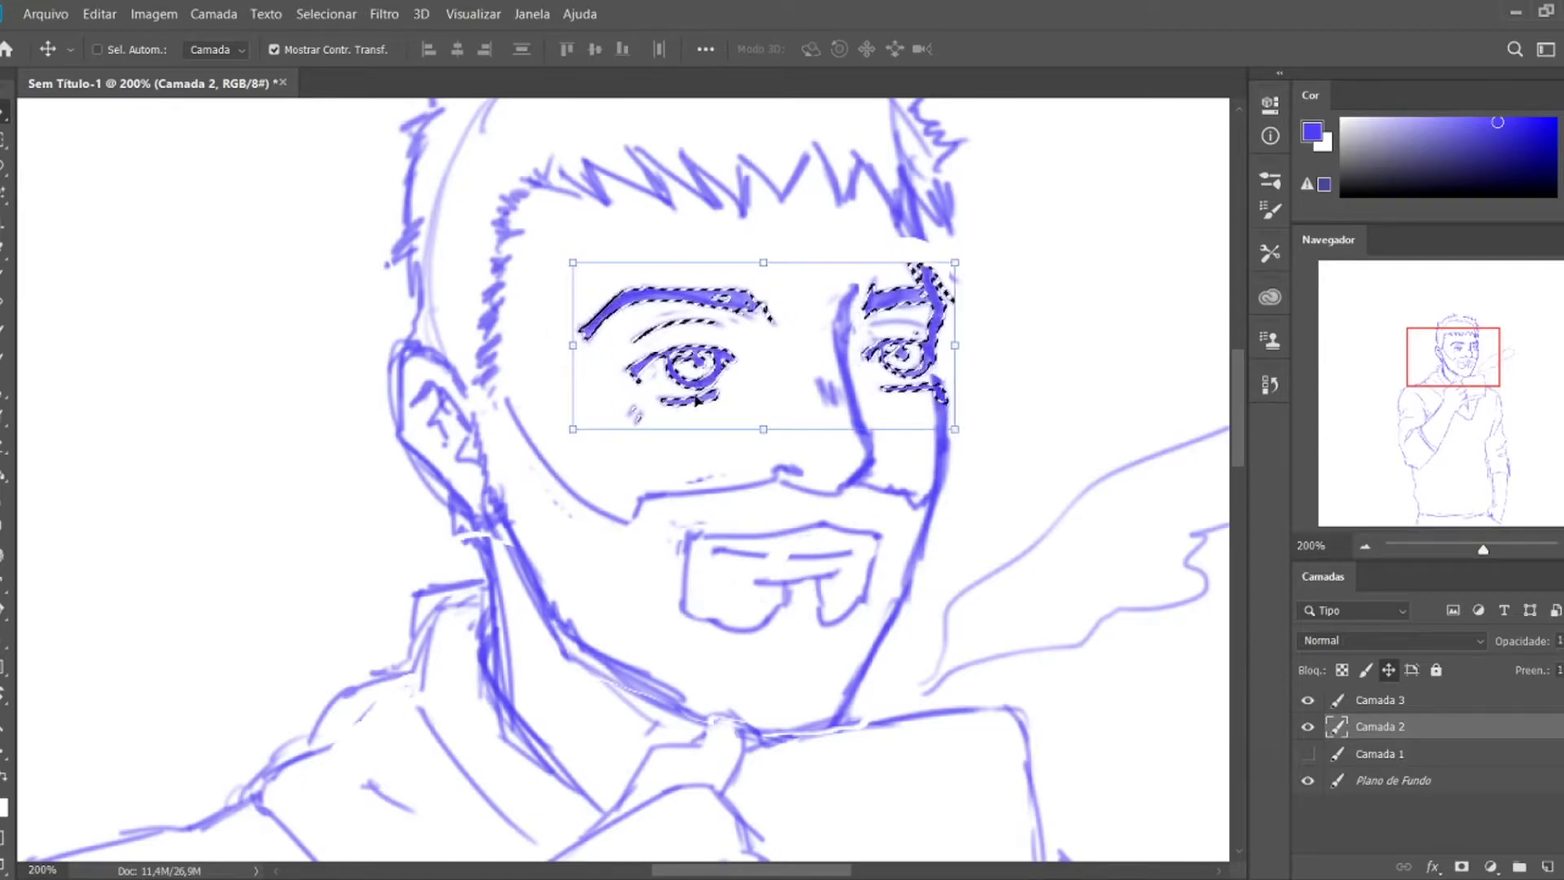
key(ctrl+d)
- Erase the upper part of the nose line
key(e)
mouse_move(847, 374)
mouse_down()
mouse_move(857, 283)
mouse_move(849, 382)
mouse_up()
key(b)
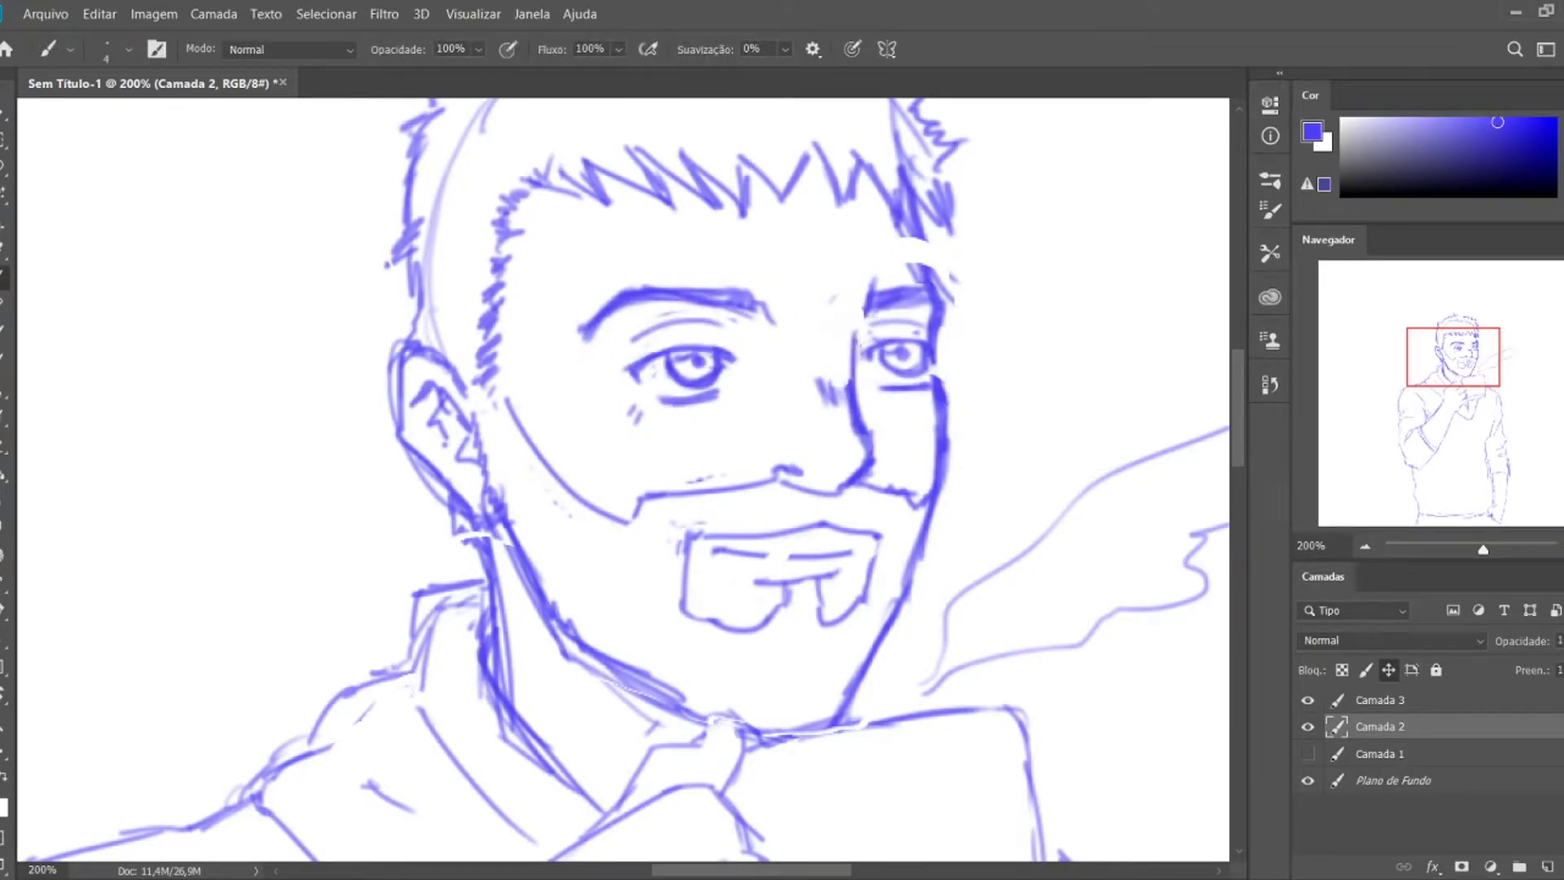
key(z)
drag(926, 471, 863, 473)
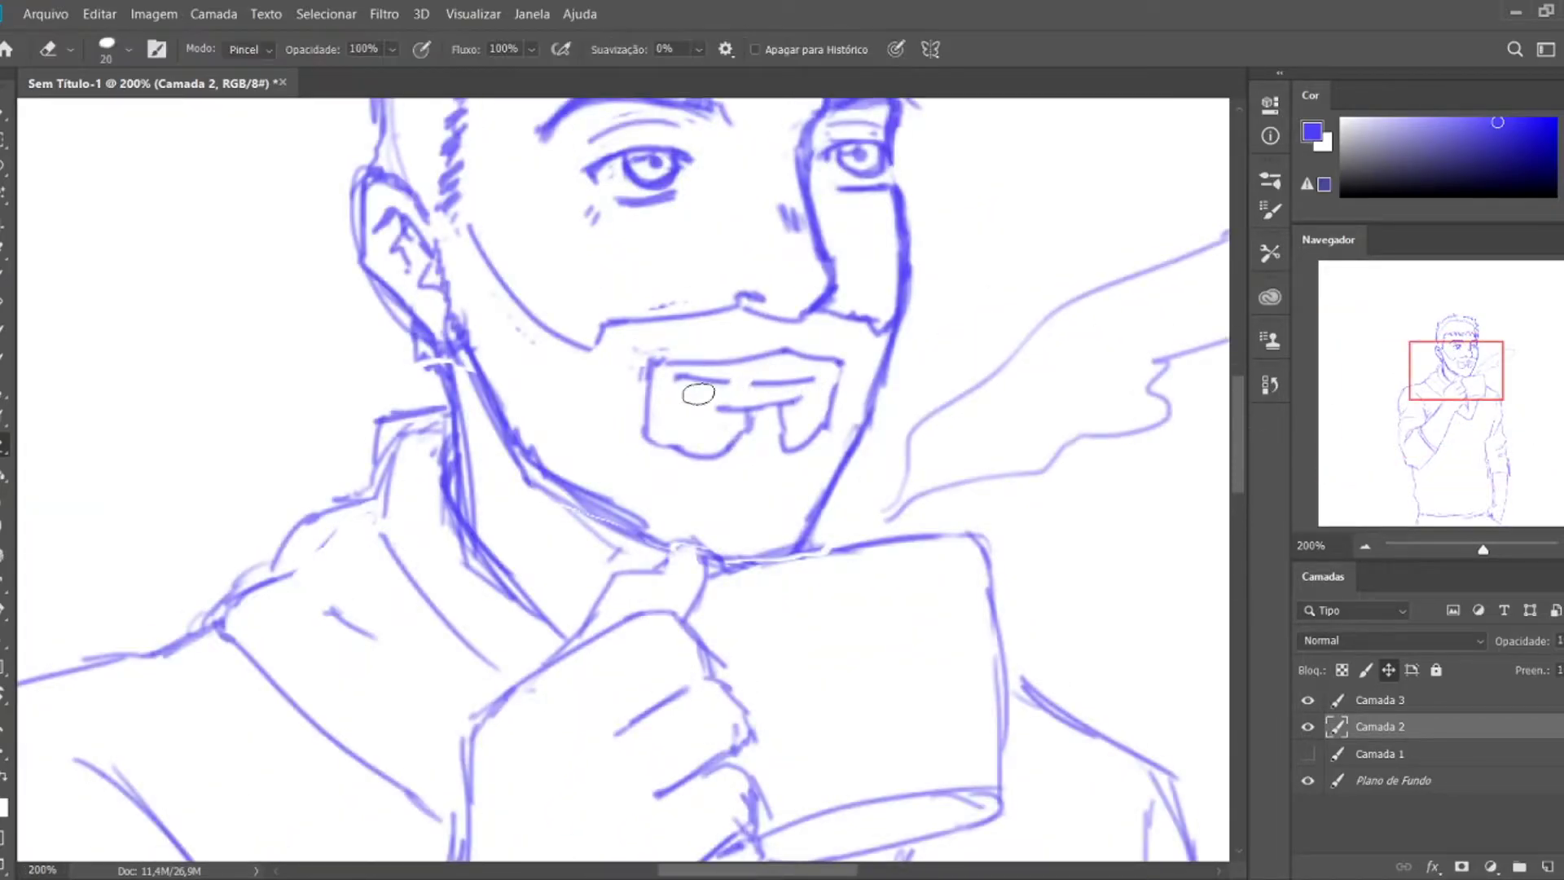
- At 200% on the face, erase stray strokes near the right eye and draw a new thin line beside it
key(b)
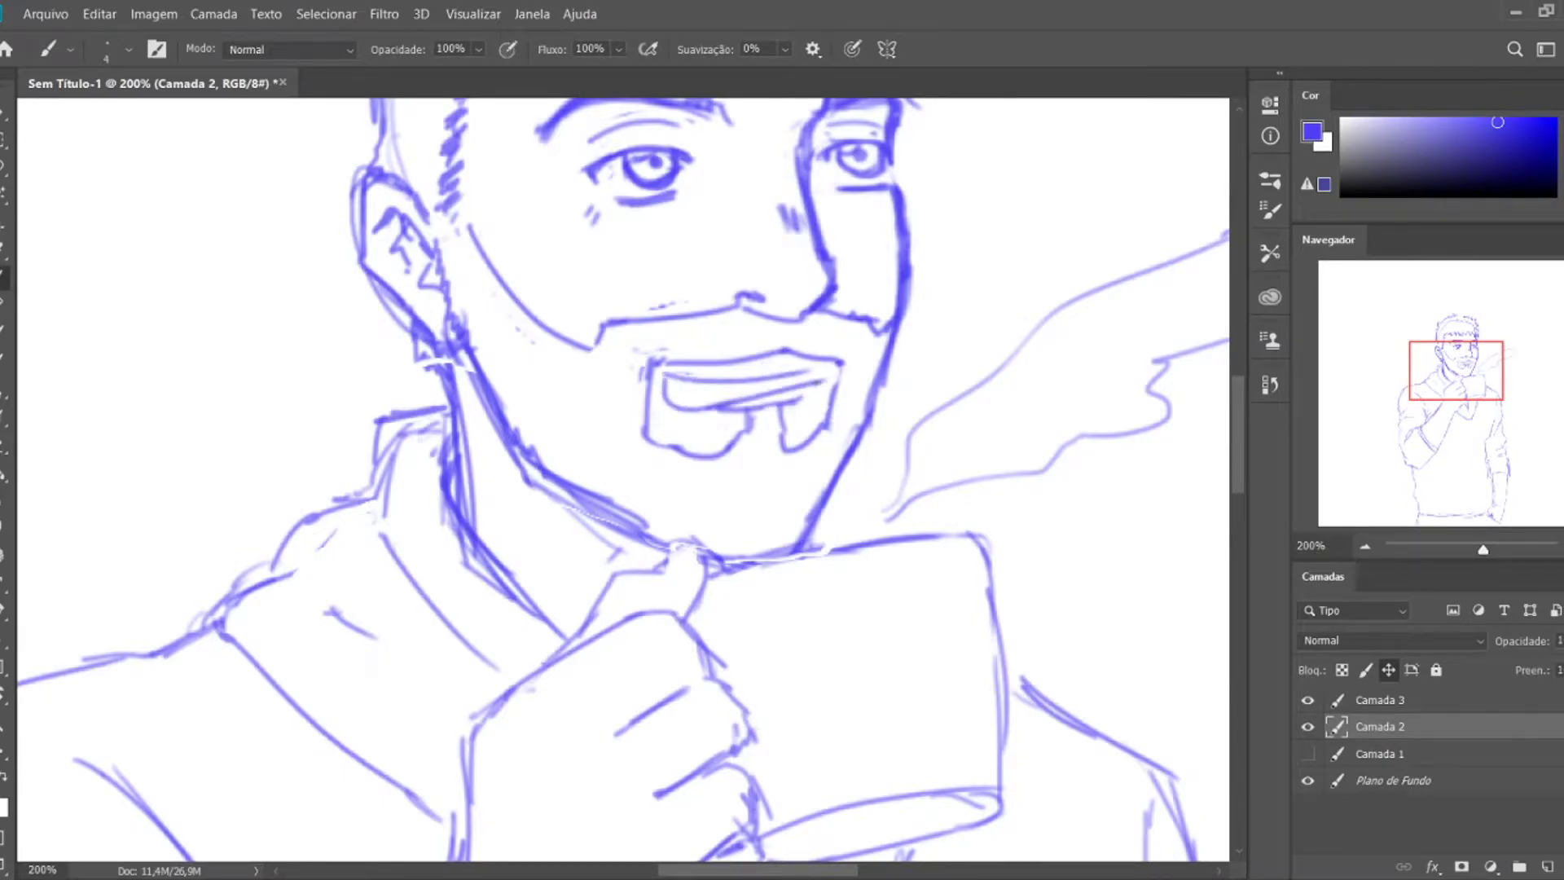
key(z)
alt+click(827, 381)
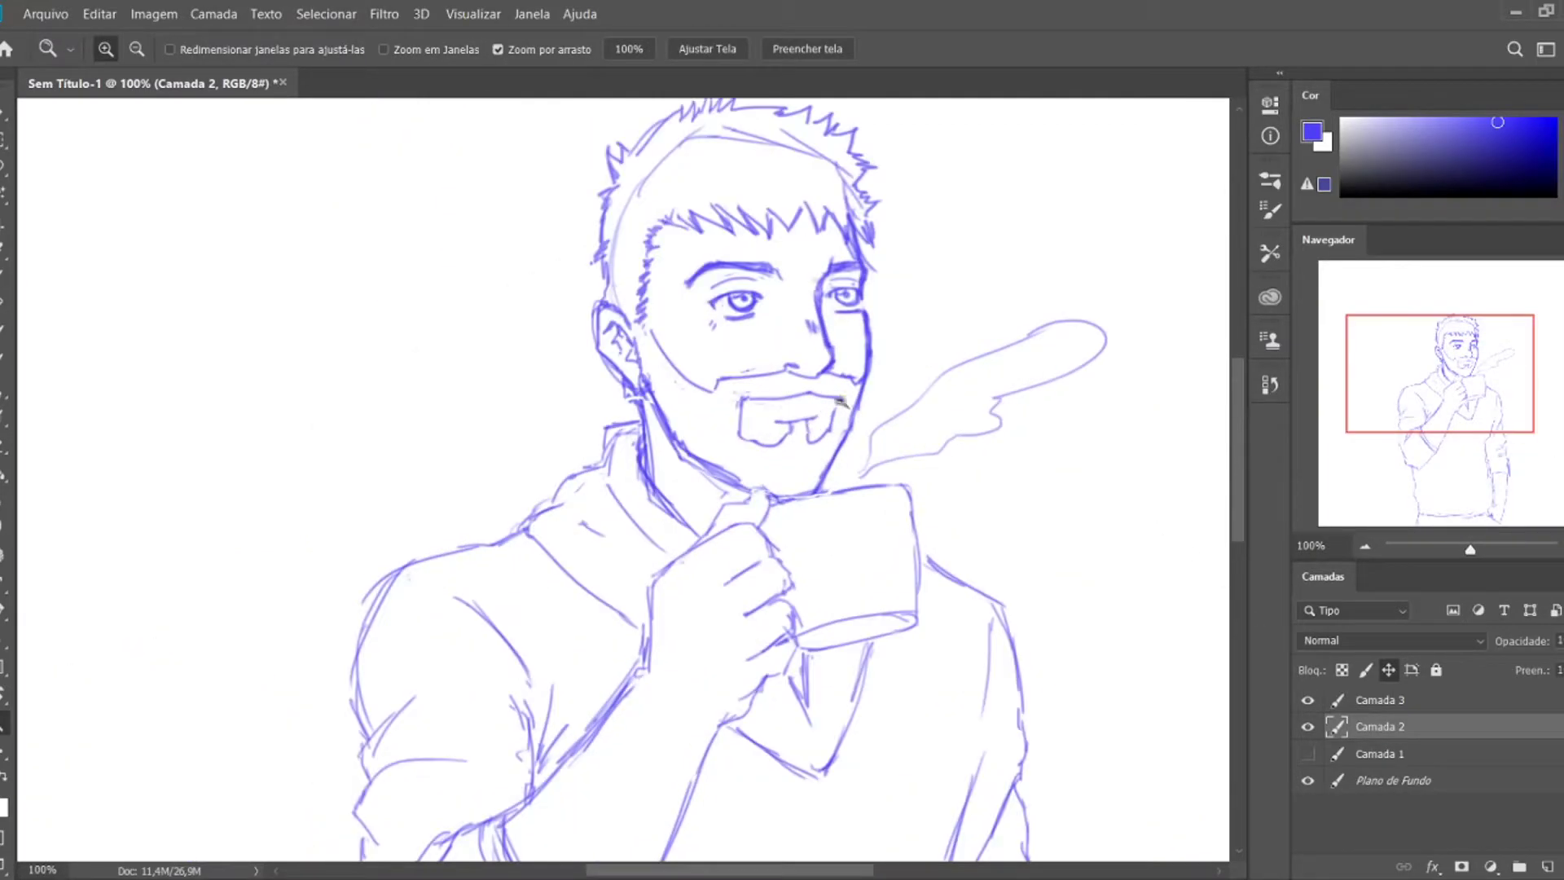
click(786, 114)
key(e)
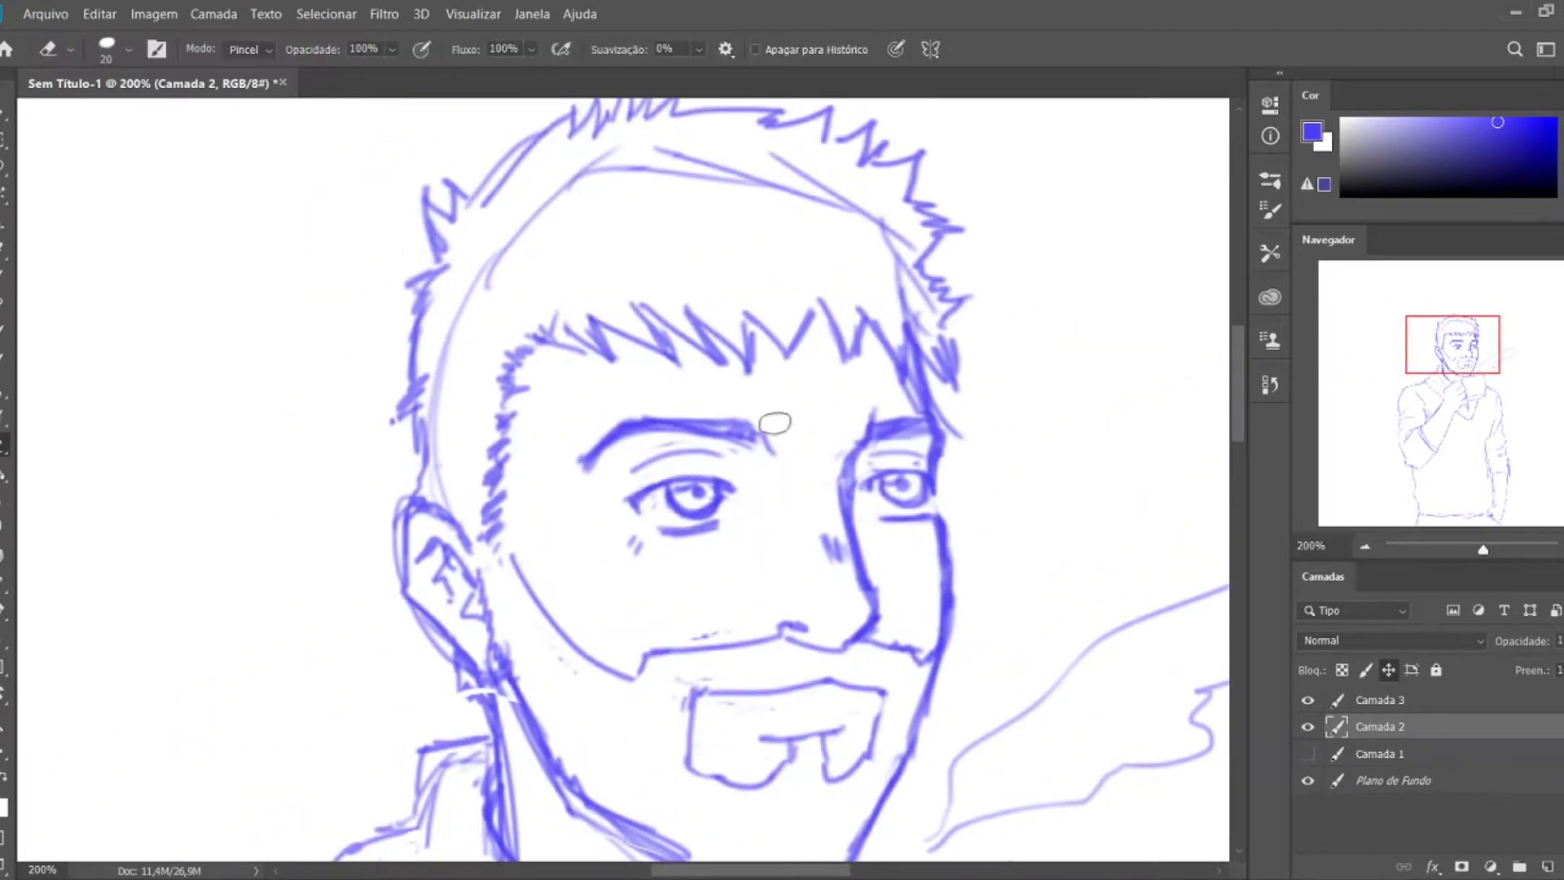
drag(924, 407, 847, 509)
key(b)
drag(865, 422, 851, 515)
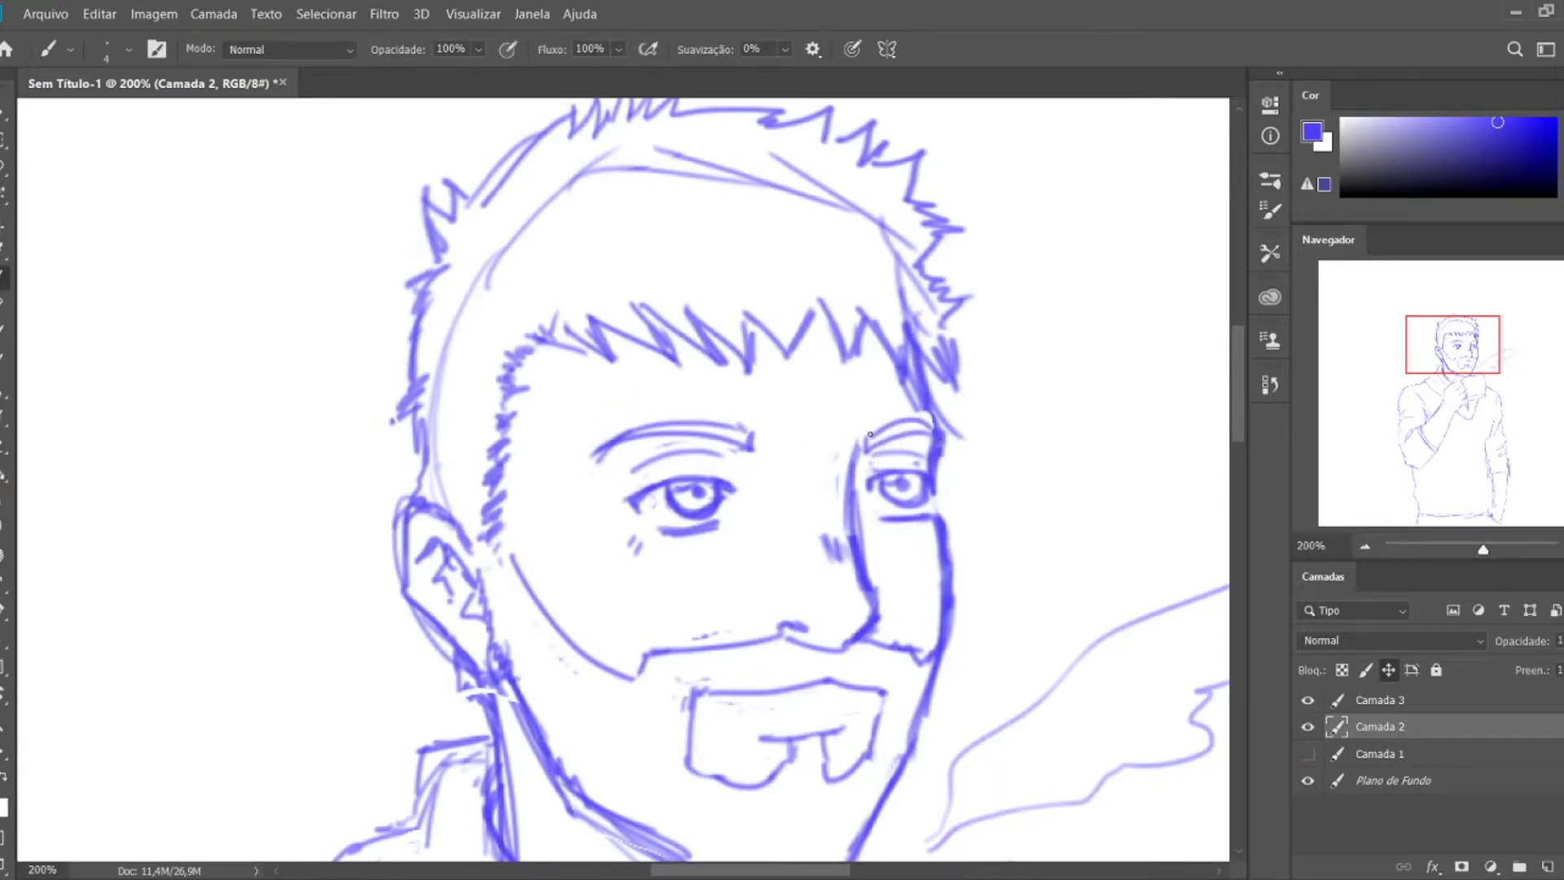
- Lasso around the left eye and erase its iris and pupil for redrawing
key(z)
drag(782, 501, 823, 501)
key(b)
key(l)
drag(605, 479, 698, 498)
key(ctrl+d)
key(e)
mouse_move(688, 499)
mouse_down()
mouse_move(617, 479)
mouse_move(652, 492)
mouse_move(937, 472)
mouse_up()
key(b)
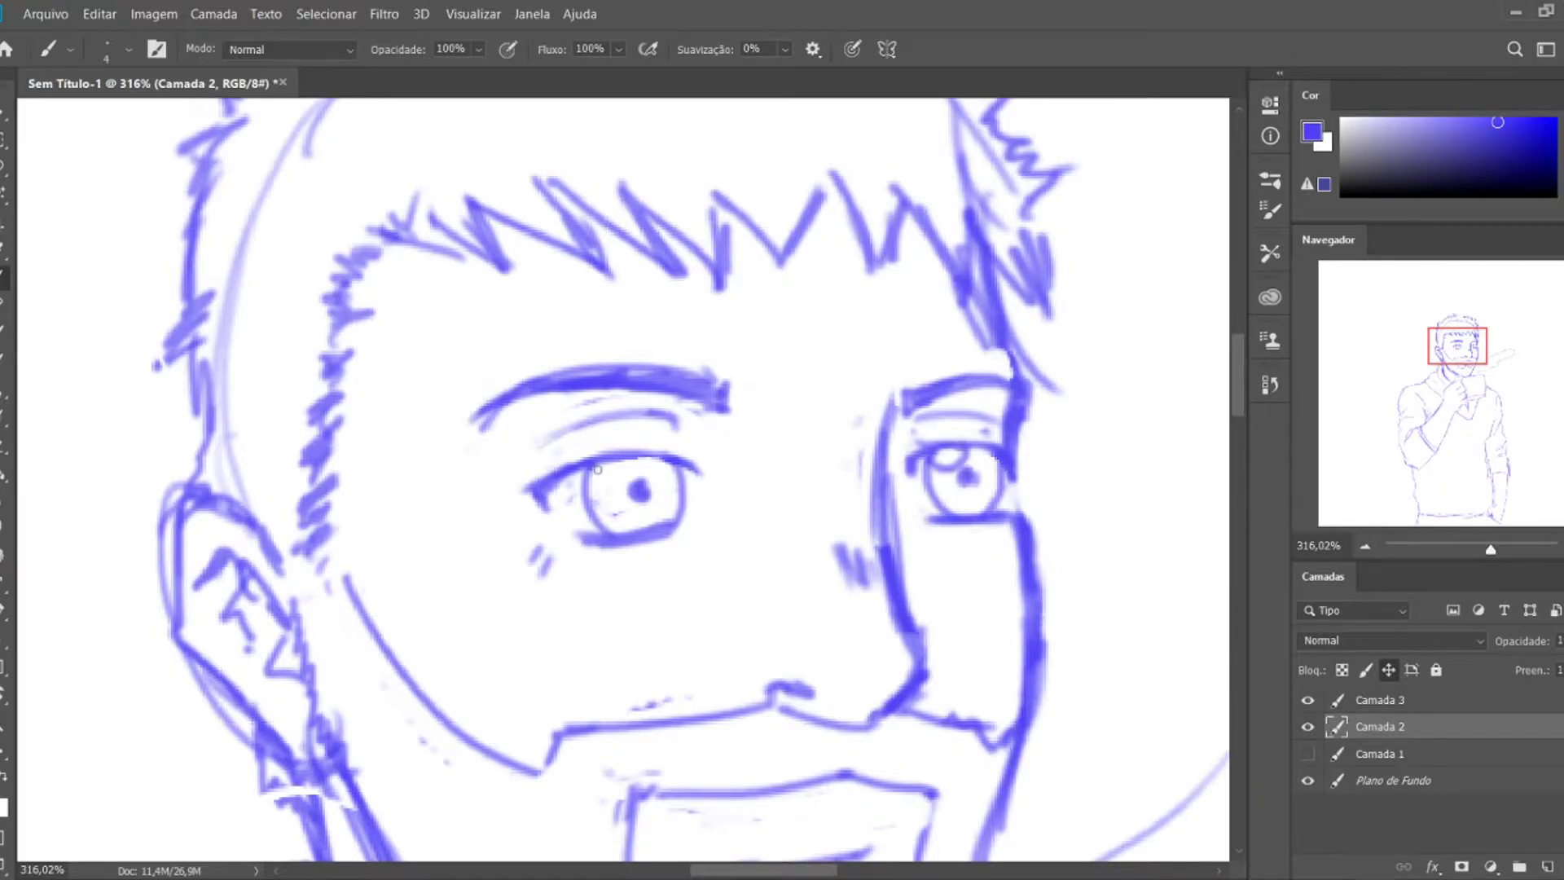
- Erase stray strokes on the chin at about 257% zoom
key(z)
drag(597, 469, 570, 473)
key(e)
mouse_move(871, 757)
mouse_down()
mouse_move(797, 811)
mouse_move(678, 496)
mouse_up()
key(b)
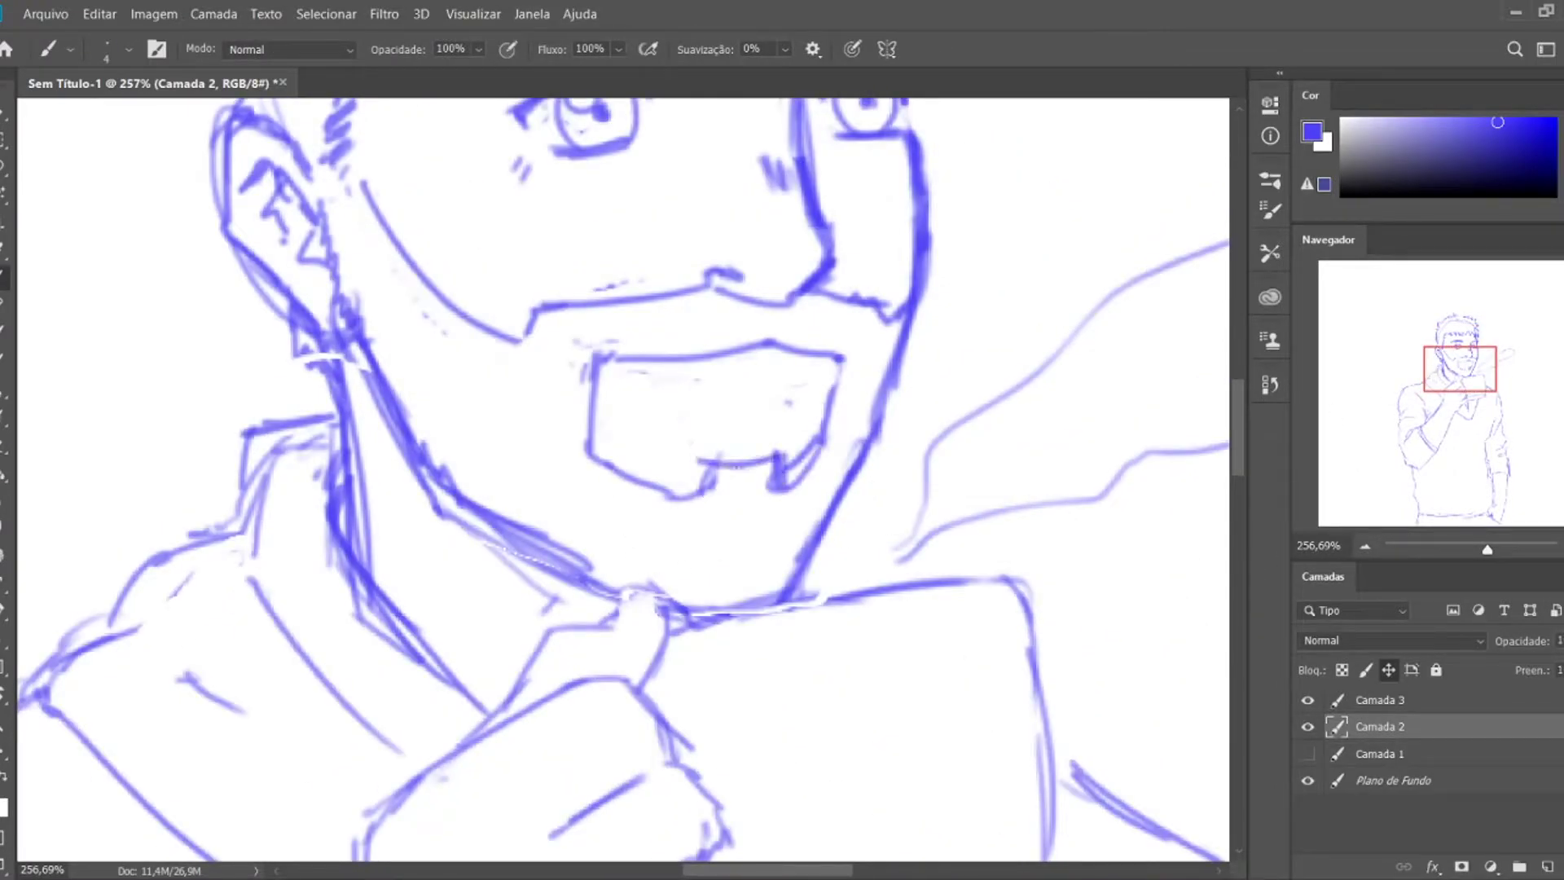
- Brush the top, side and bottom lines of the teeth inside the mouth
drag(611, 381, 824, 369)
drag(611, 381, 804, 423)
key(ctrl+z)
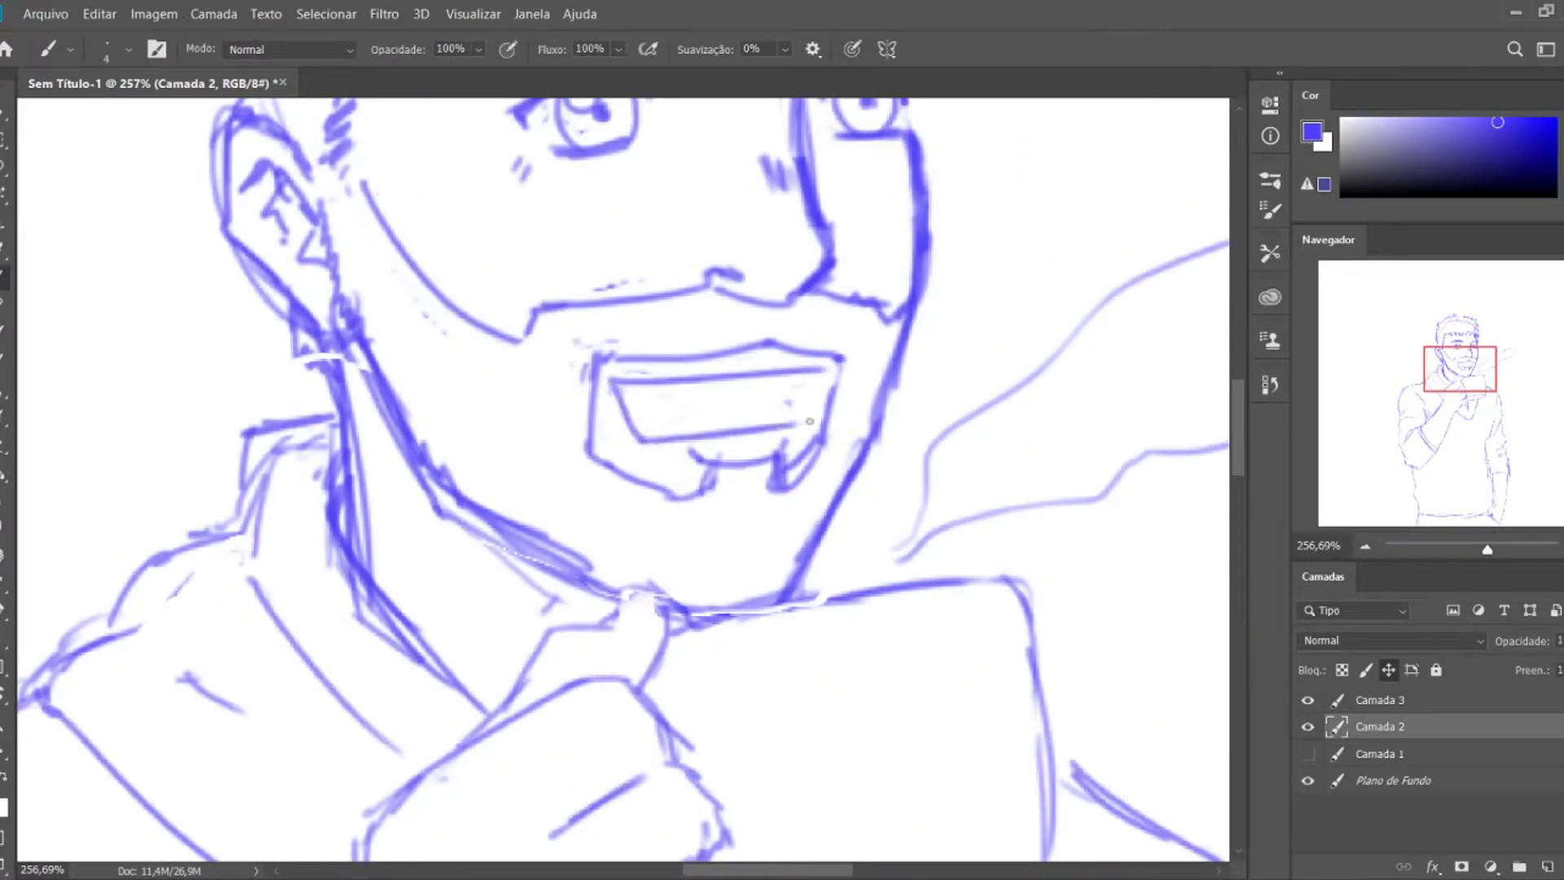
- Add another teeth line and dense shading inside the mouth below the teeth
drag(656, 405, 815, 388)
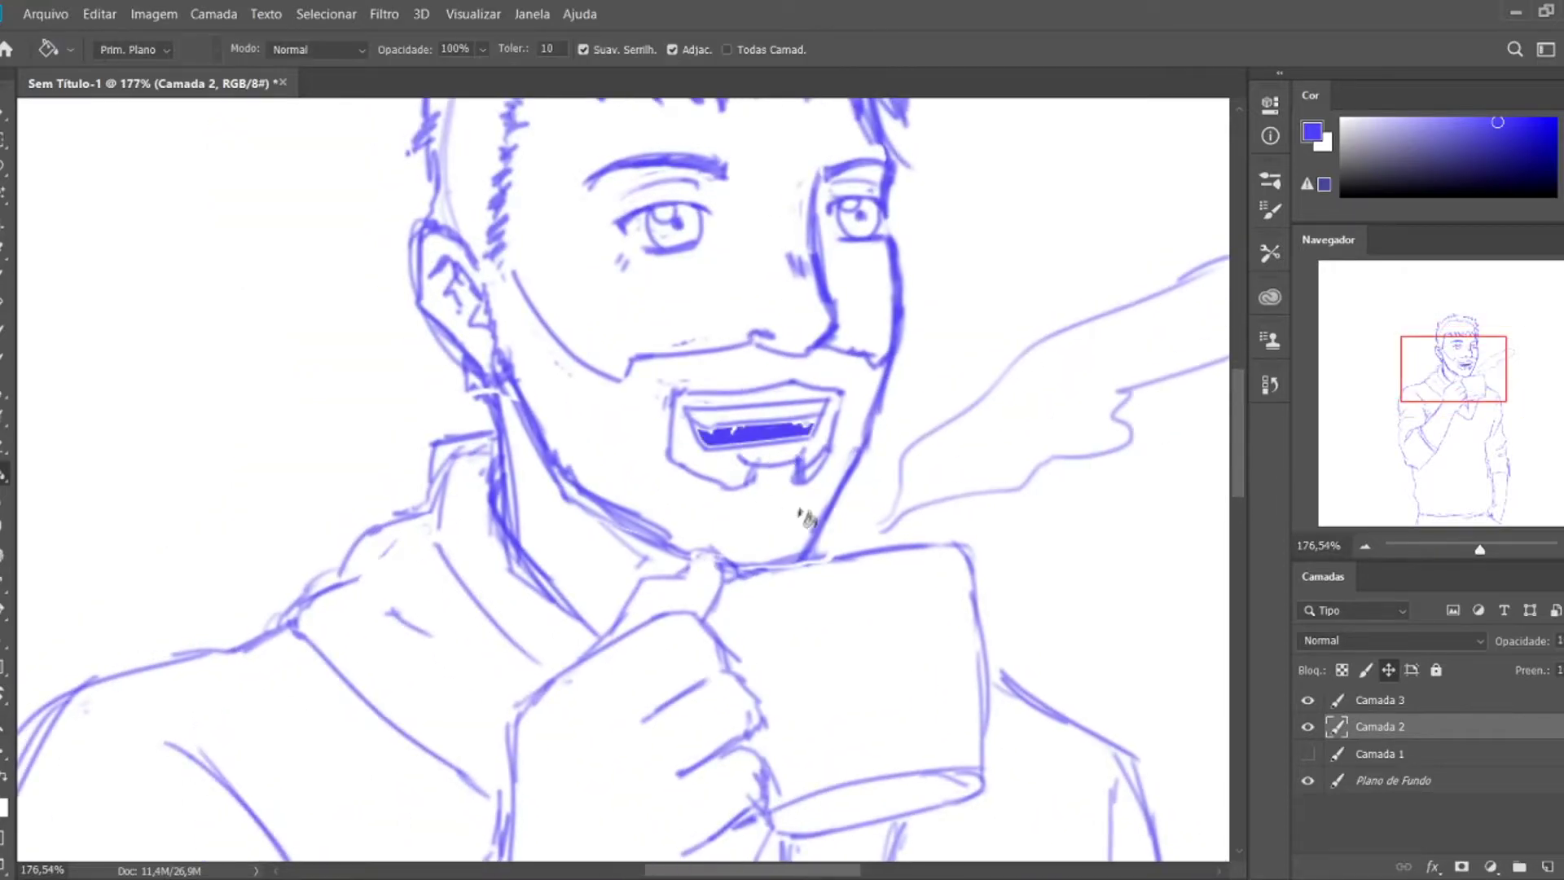
mouse_move(821, 499)
mouse_down()
mouse_move(641, 393)
mouse_move(811, 376)
mouse_up()
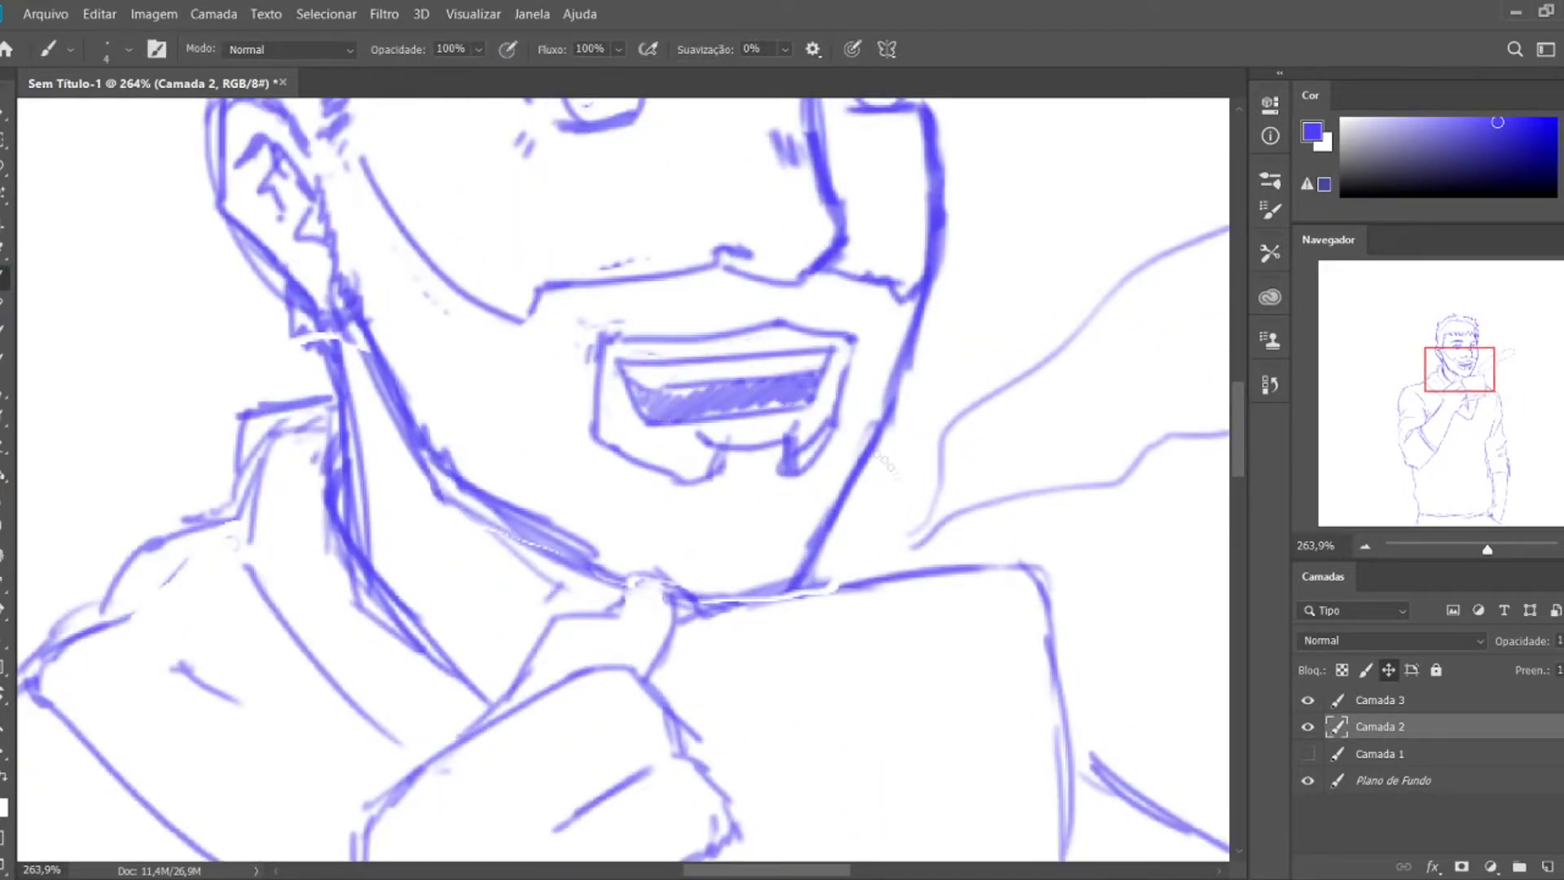
drag(867, 507, 937, 507)
mouse_move(644, 371)
mouse_down()
mouse_move(567, 348)
mouse_move(662, 369)
mouse_move(683, 355)
mouse_up()
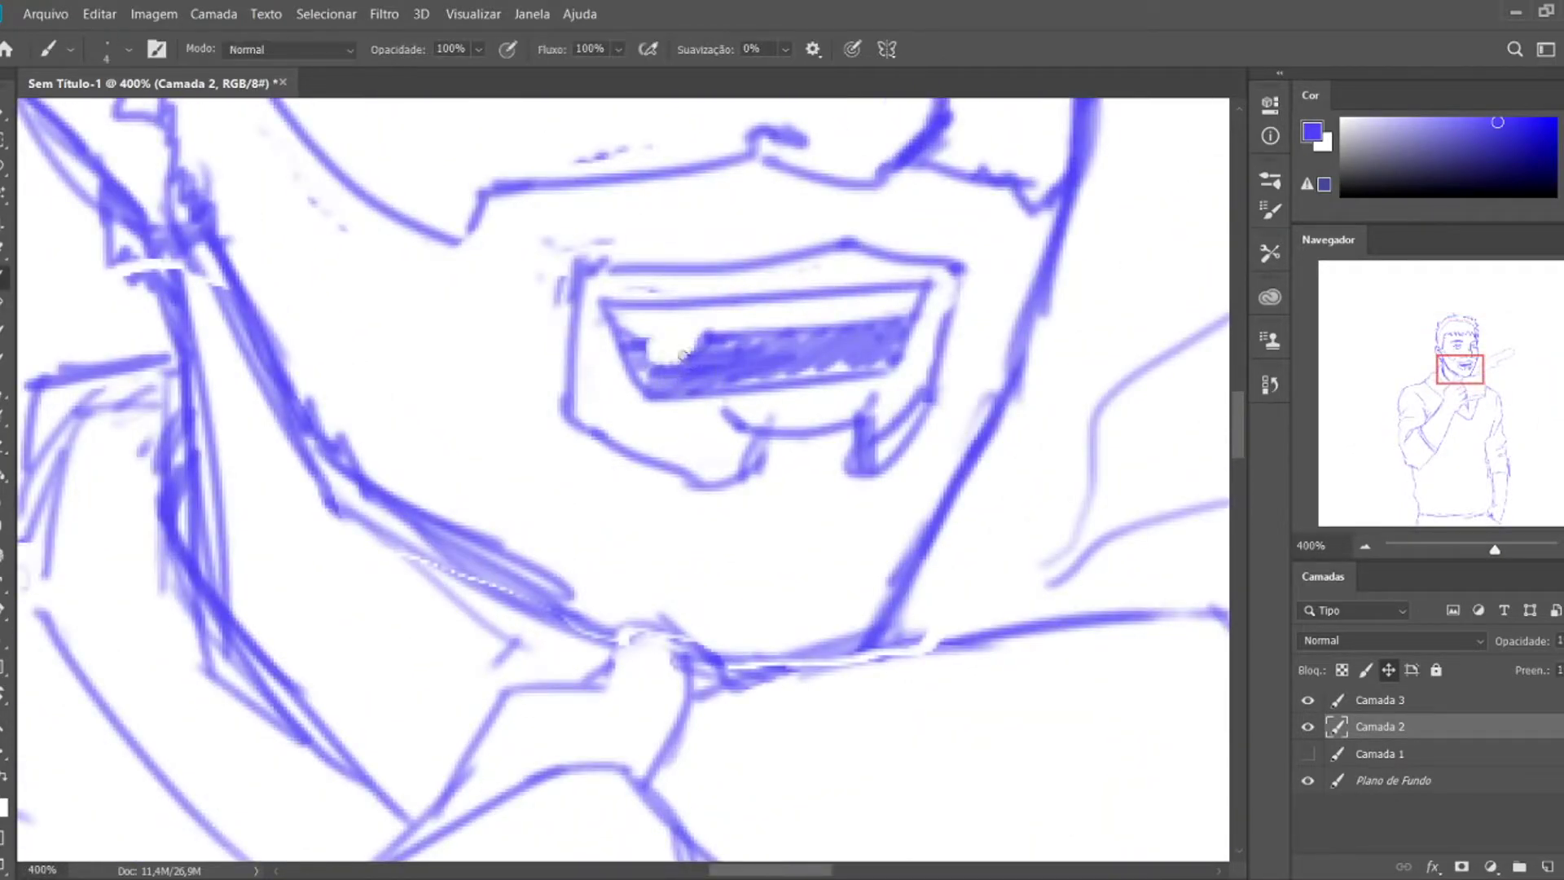
key(z)
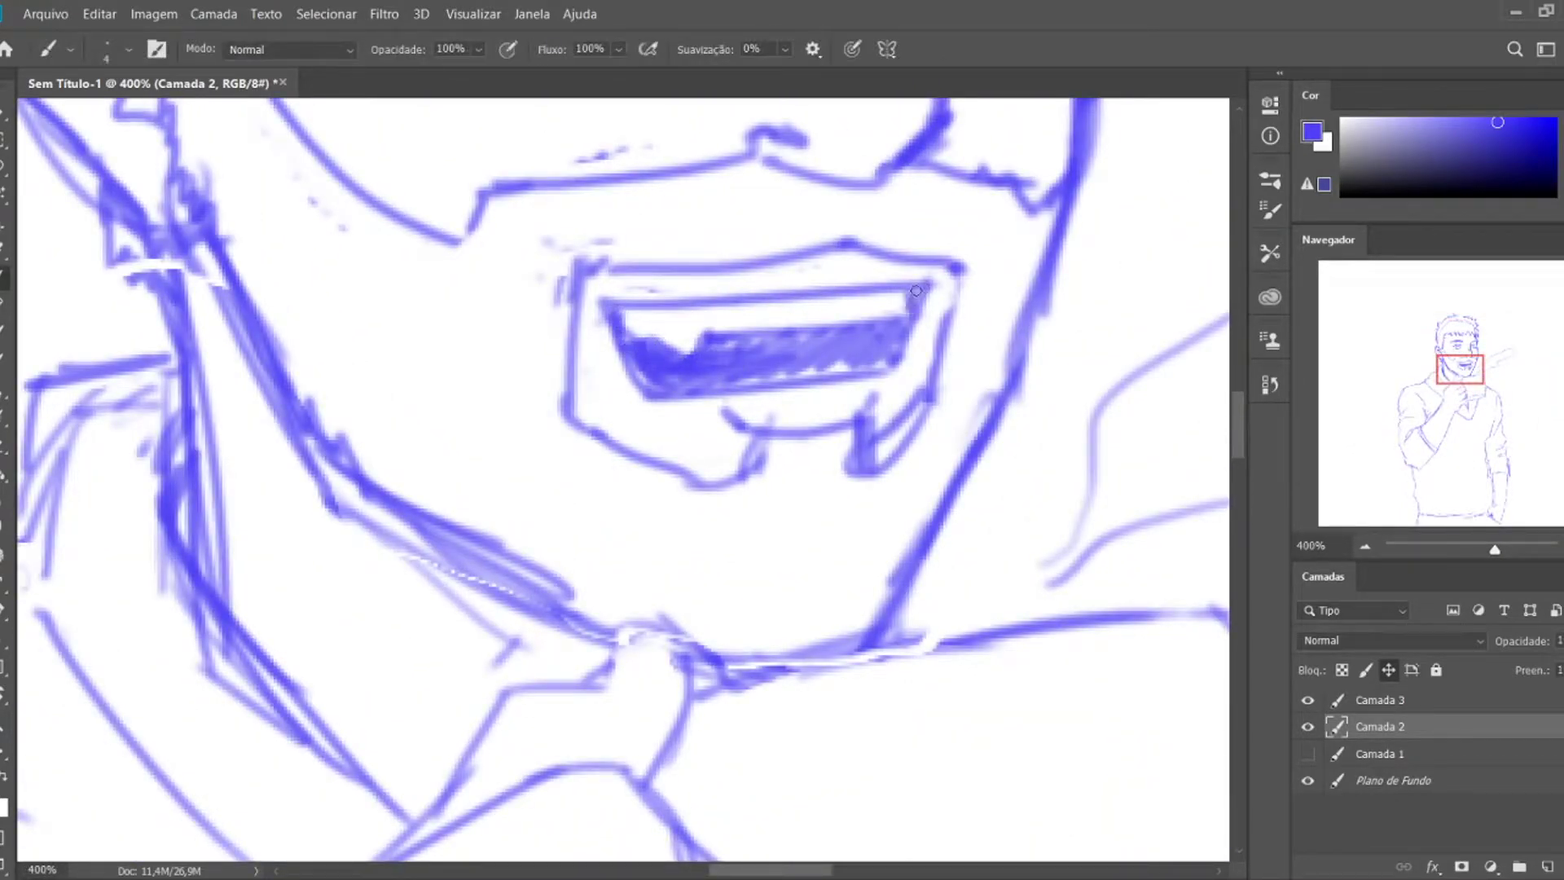
mouse_move(1053, 342)
mouse_down()
mouse_move(912, 352)
mouse_move(1002, 350)
mouse_up()
- Lighten part of the mouth shading with the Eraser at 400%
key(e)
key(z)
key(b)
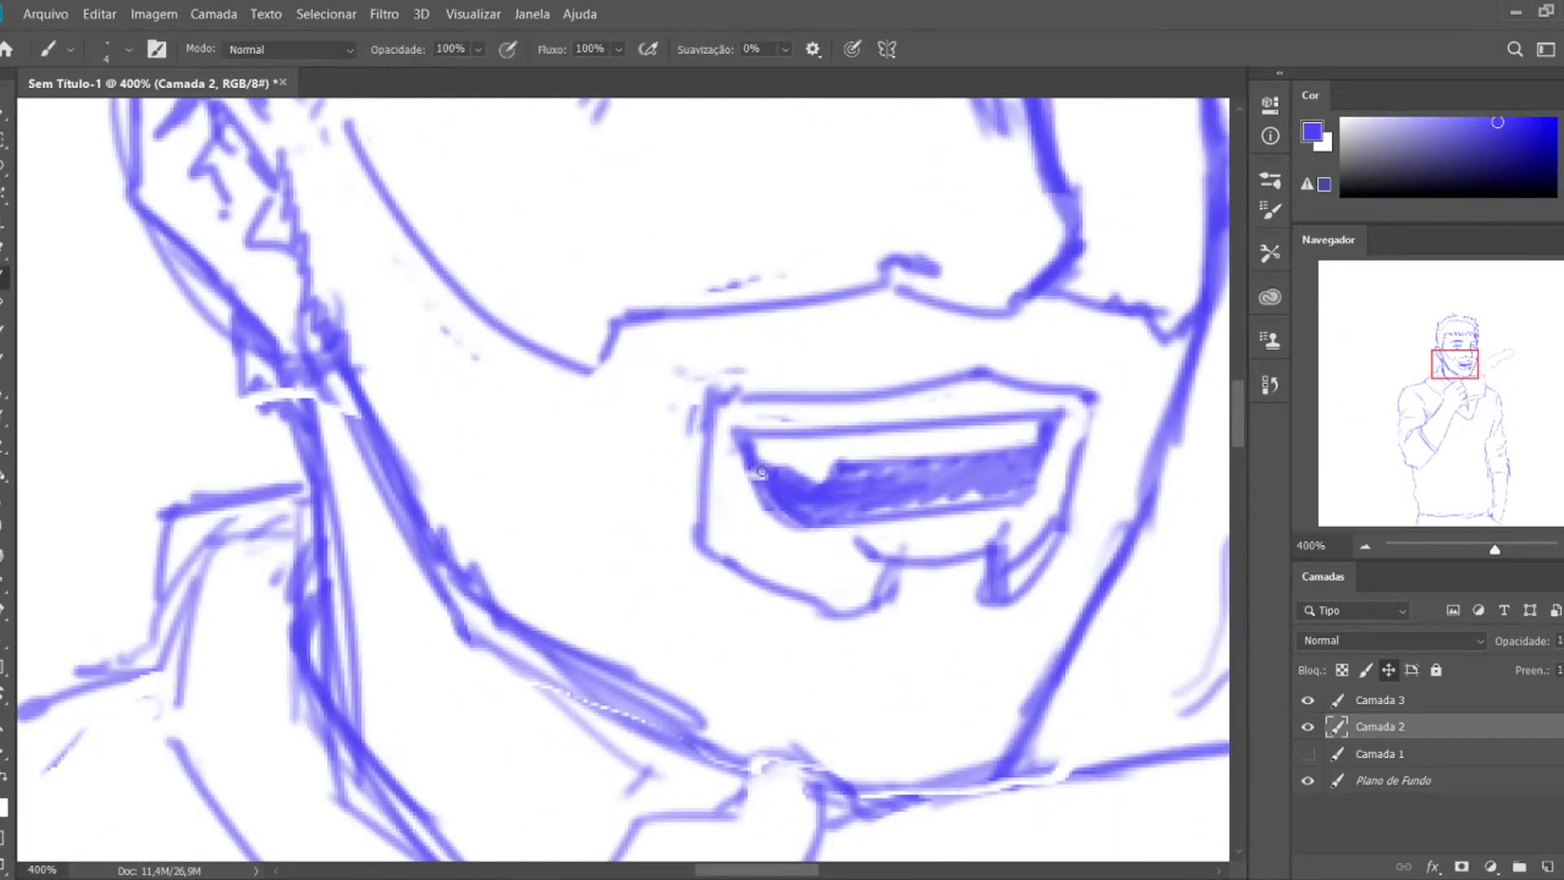
key(e)
mouse_move(995, 489)
mouse_down()
mouse_move(920, 488)
mouse_move(995, 489)
mouse_up()
- Zoom out from the mouth, framing the face at about 170%, then the whole figure
key(z)
key(e)
key(z)
mouse_move(1205, 580)
mouse_down()
mouse_move(1124, 580)
mouse_move(1206, 580)
mouse_up()
key(b)
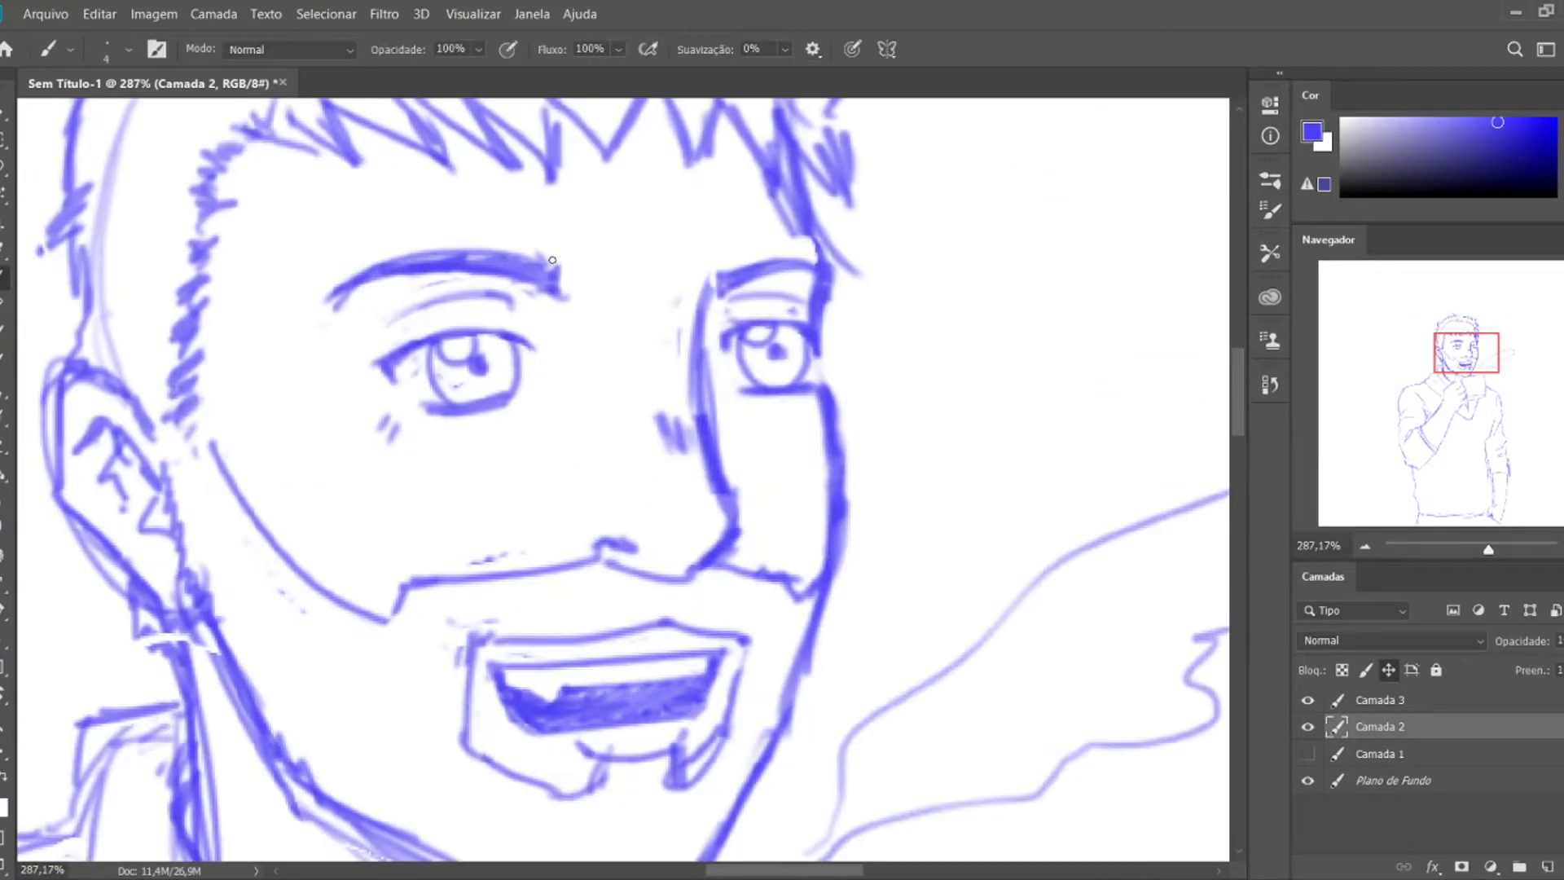
key(z)
drag(635, 516, 570, 516)
key(b)
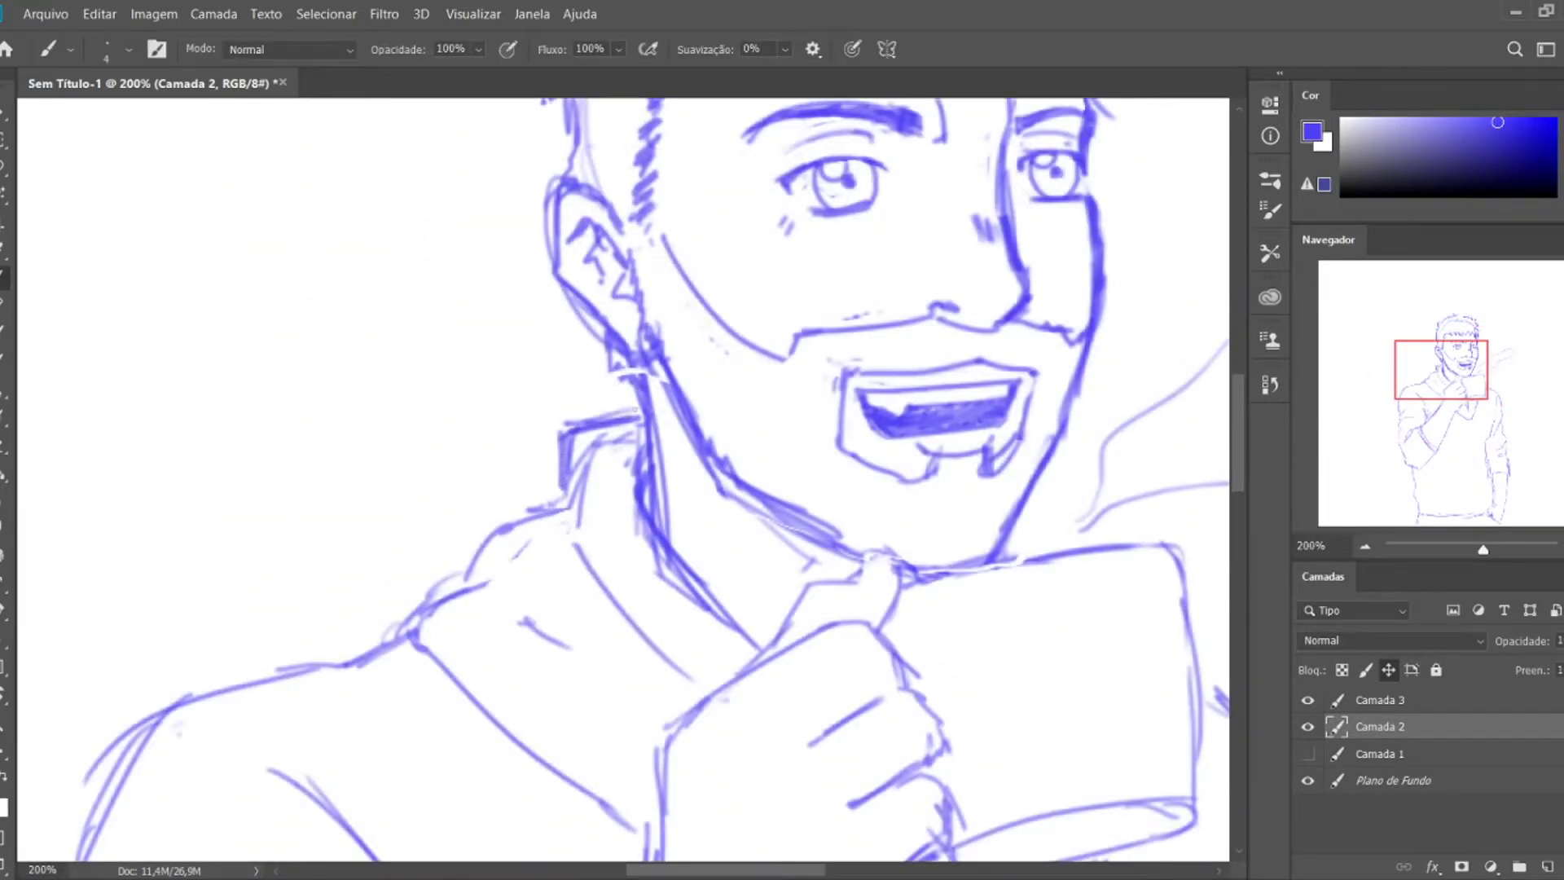
key(z)
drag(427, 615, 392, 589)
key(b)
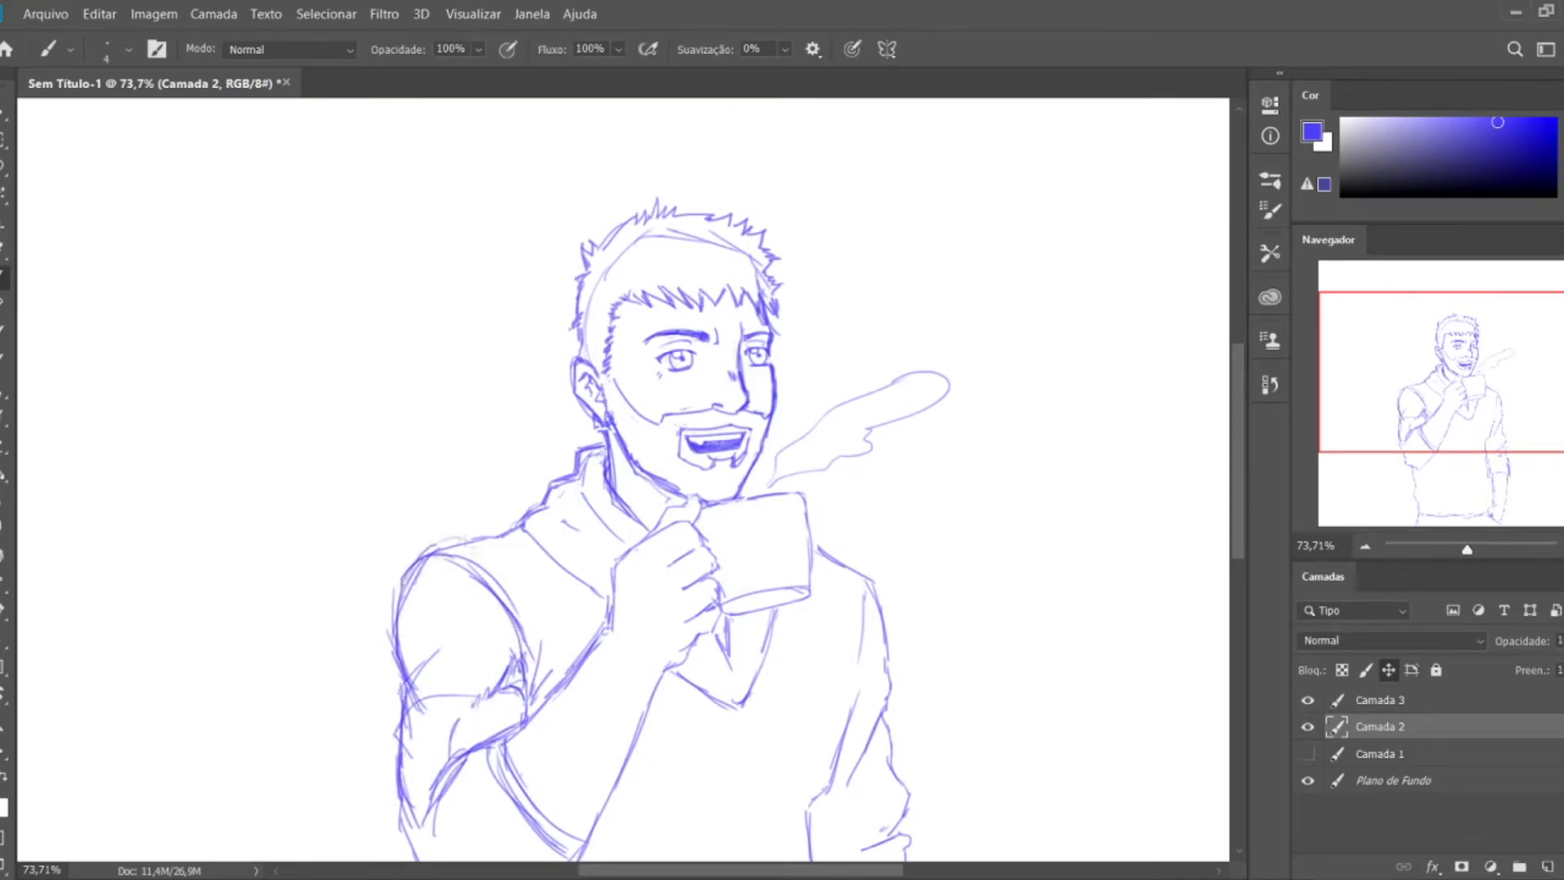
- Scroll down to the arms and tidy the sleeves with the Eraser and Brush
scroll(530, 677, down, 5)
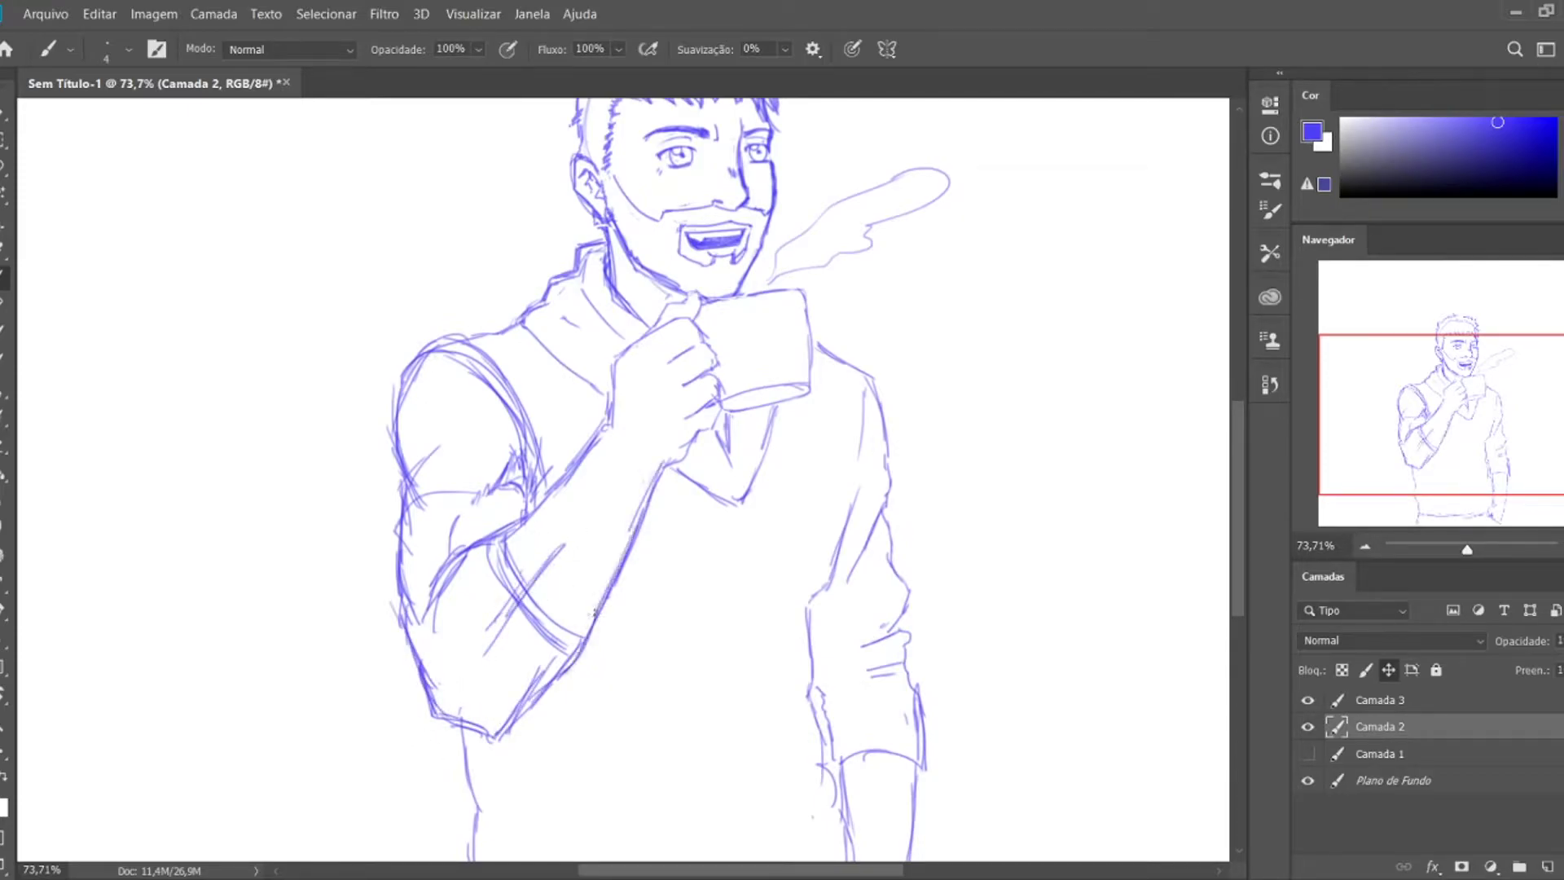
scroll(502, 527, down, 2)
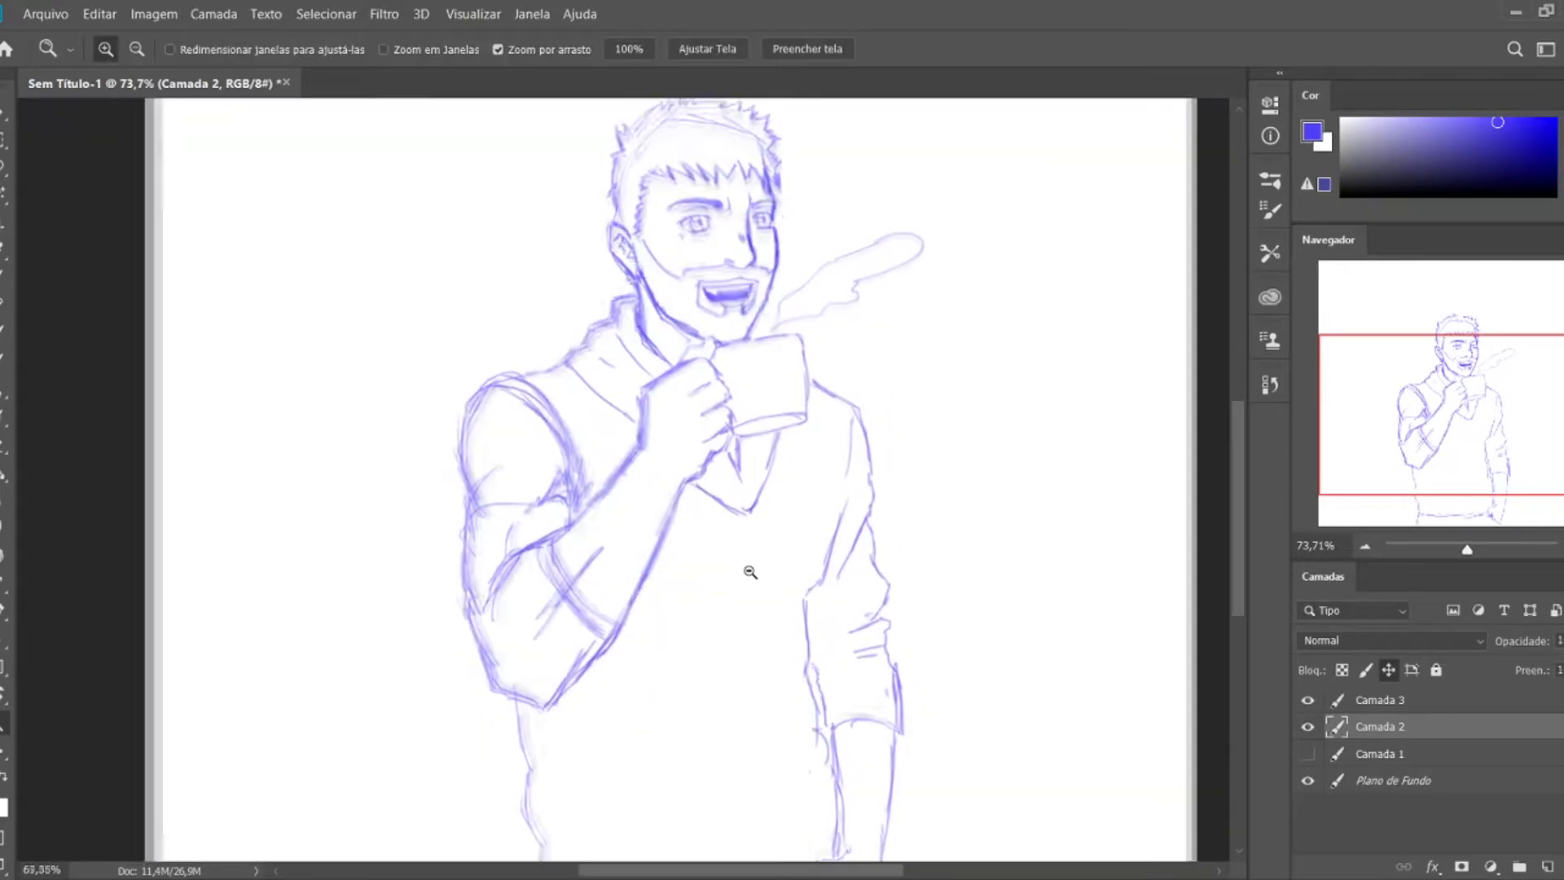
key(e)
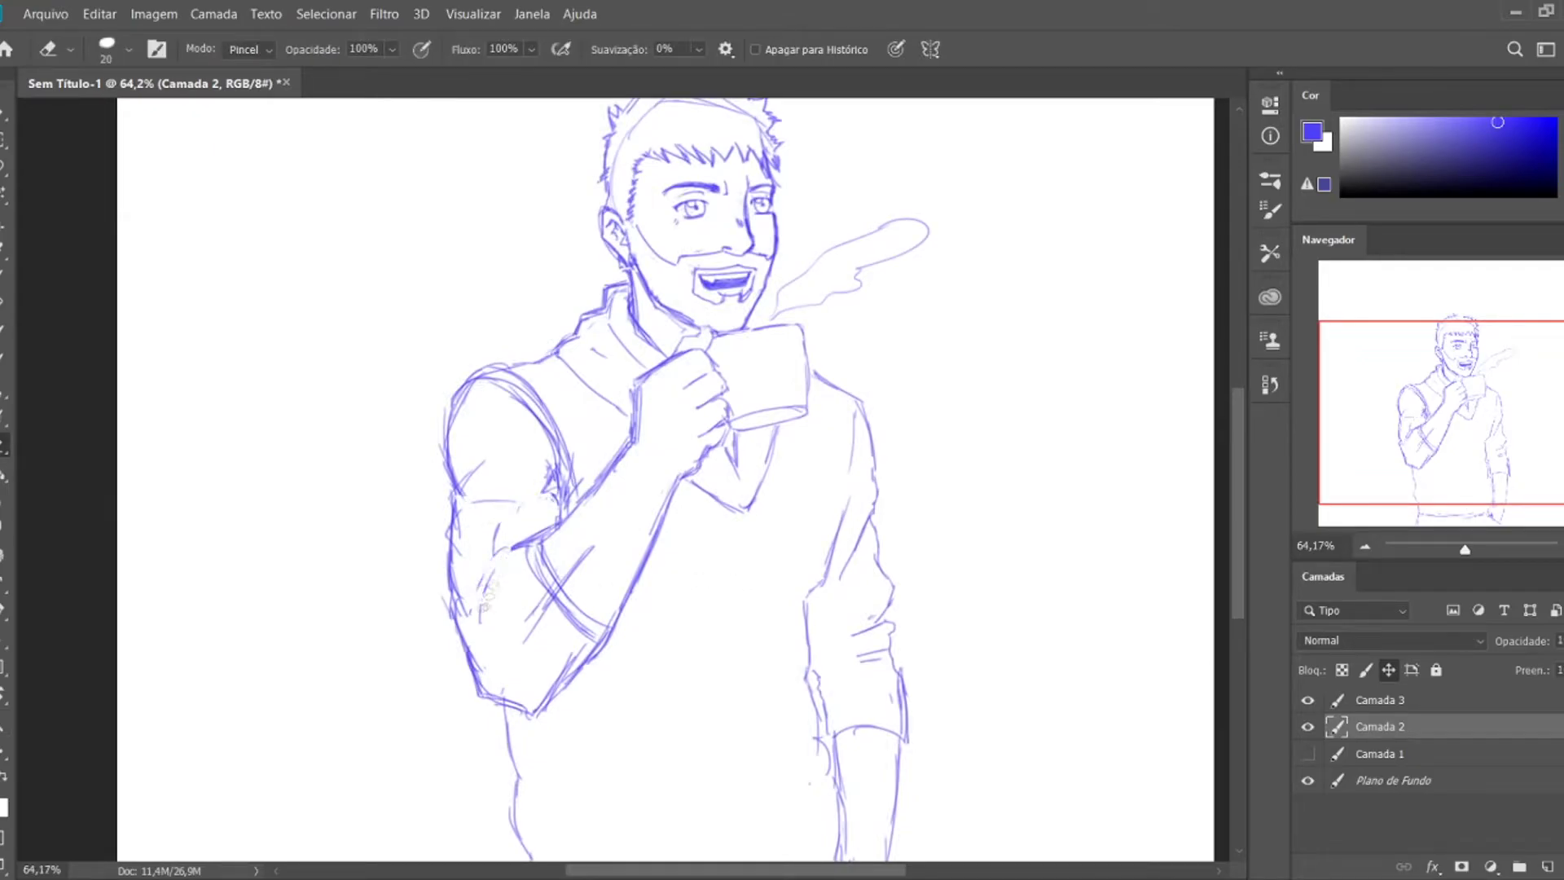
key(z)
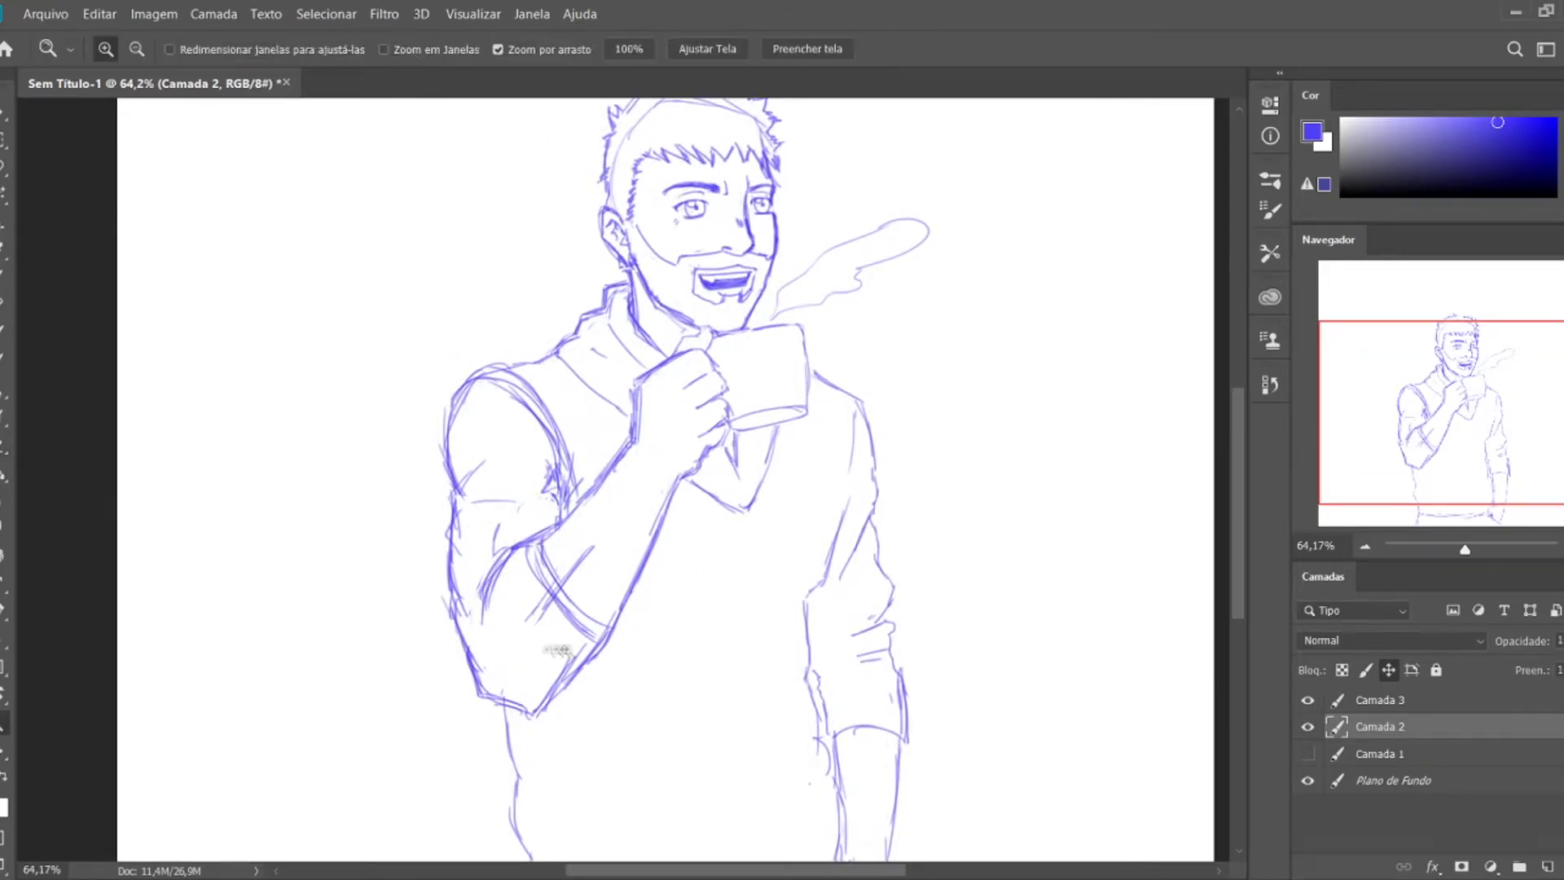
click(560, 649)
key(b)
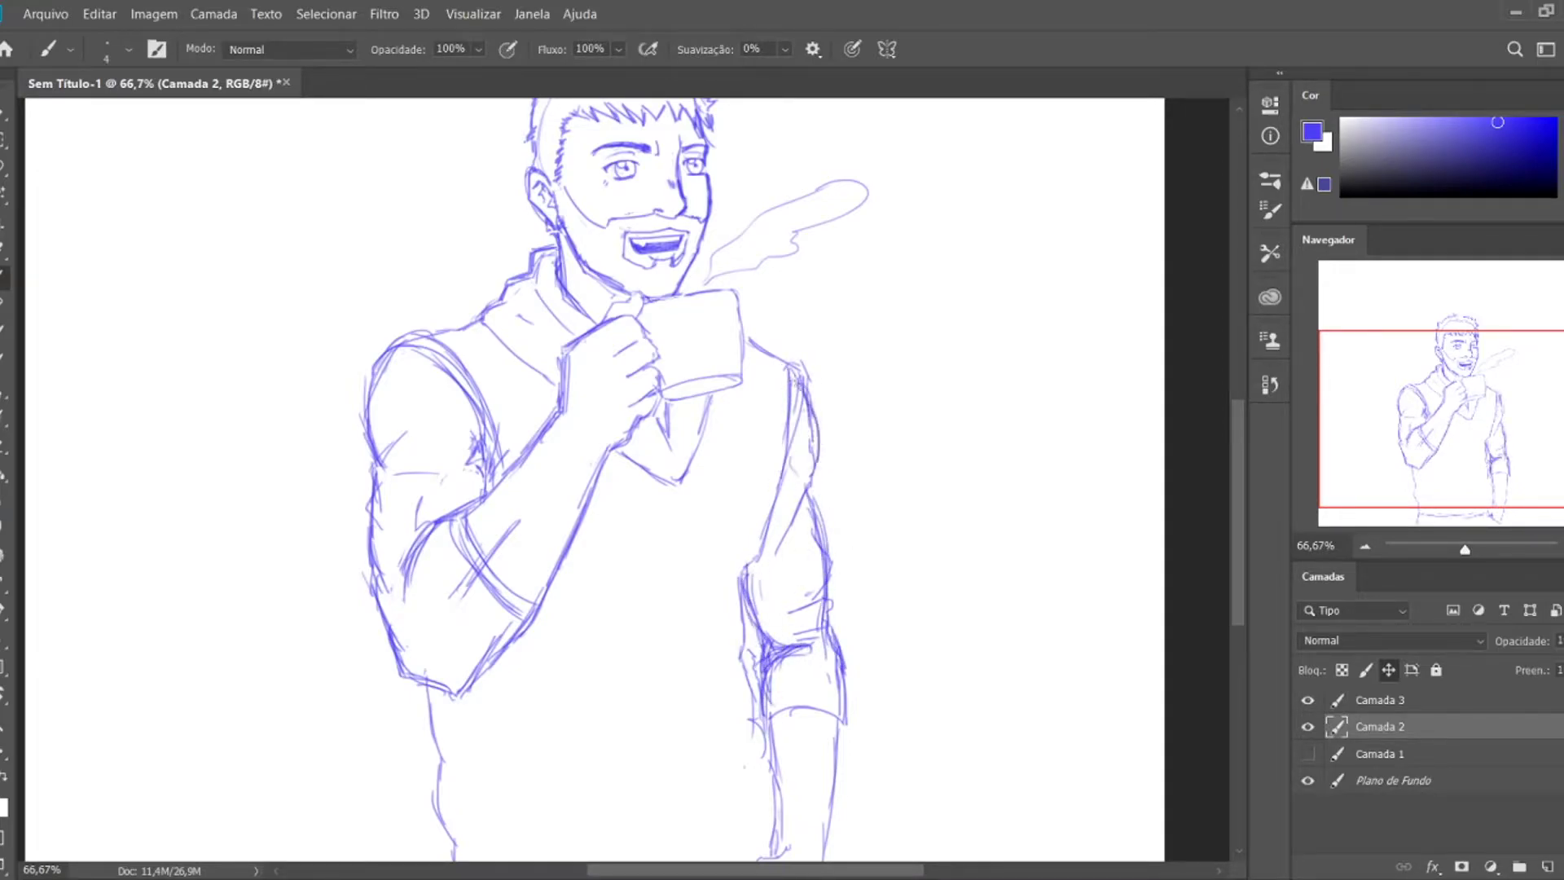
- Redraw the hanging forearm and hand, zooming in on the torso and back out to view the drawing
key(z)
drag(786, 651, 822, 651)
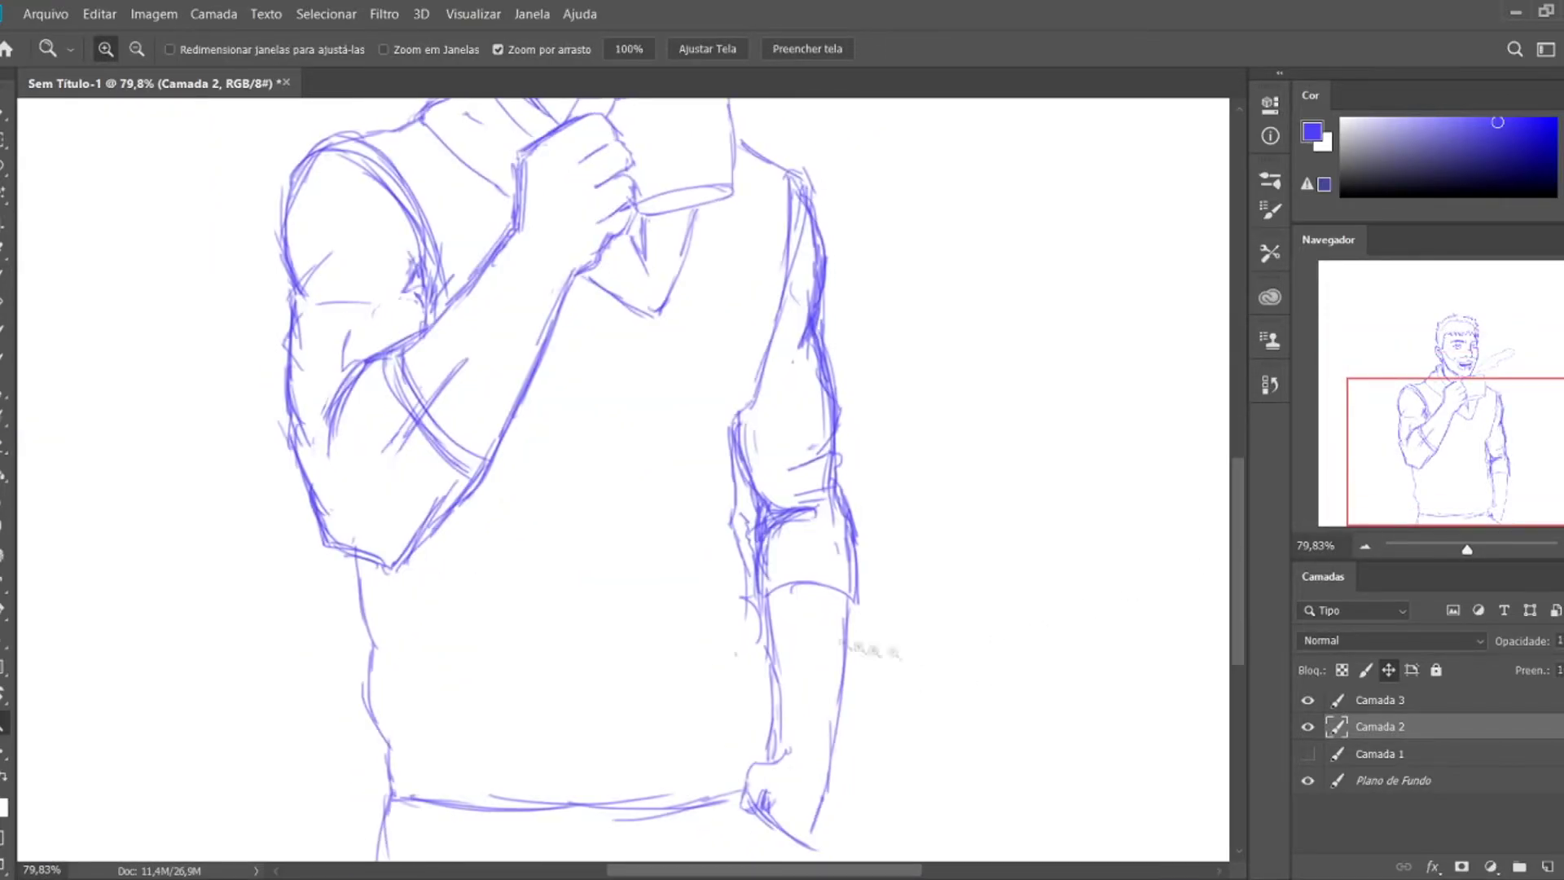
key(b)
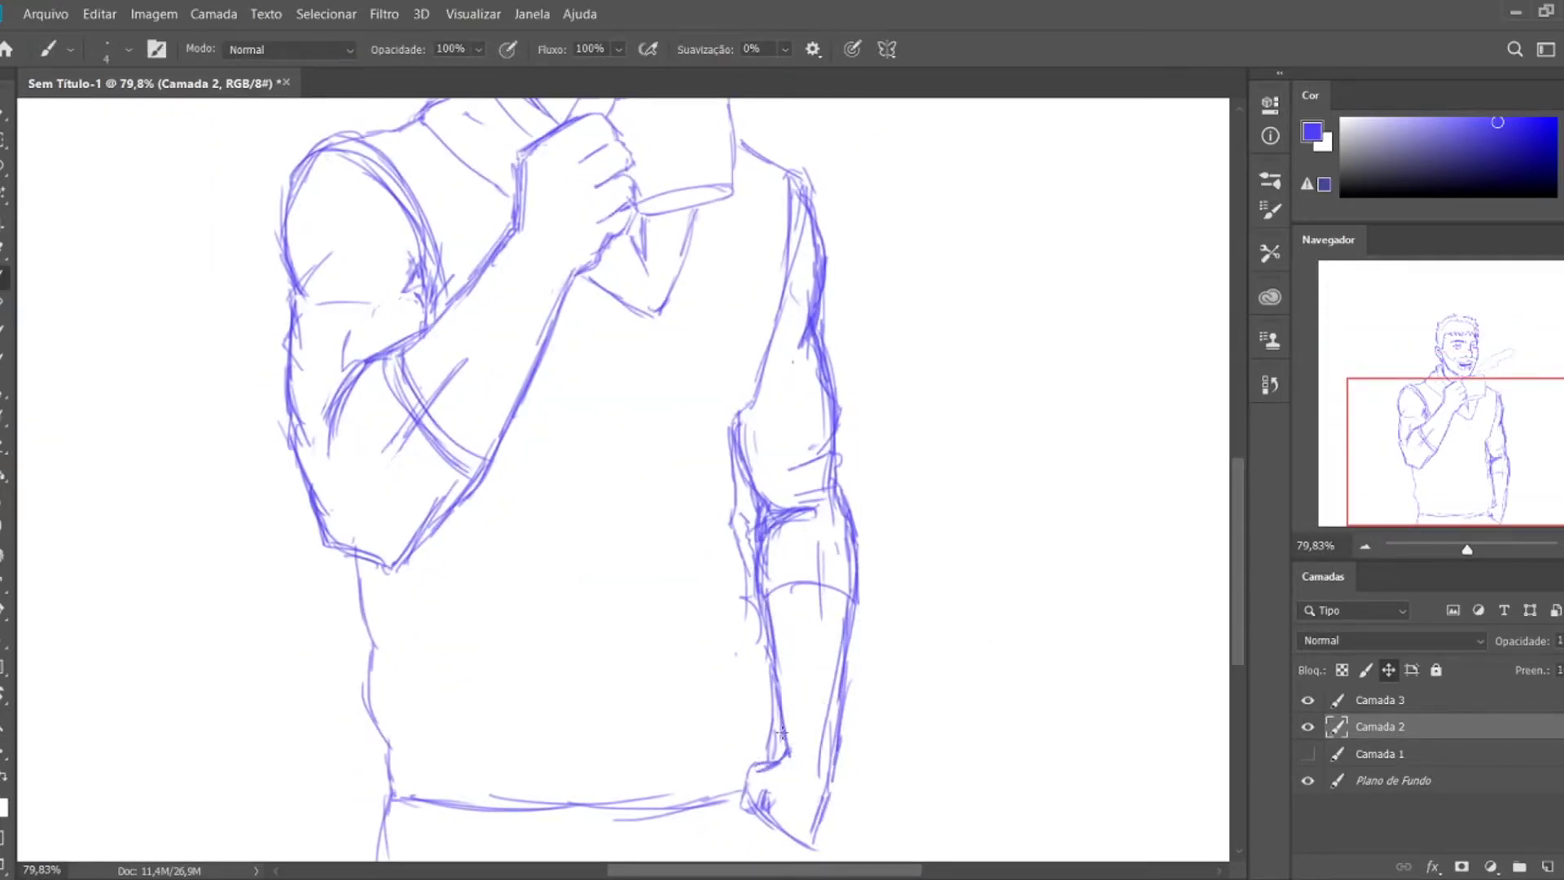
key(z)
alt+click(787, 717)
key(ctrl+1)
key(b)
mouse_move(1545, 424)
mouse_down()
mouse_move(1519, 404)
mouse_move(1520, 417)
mouse_up()
key(z)
drag(847, 687, 819, 687)
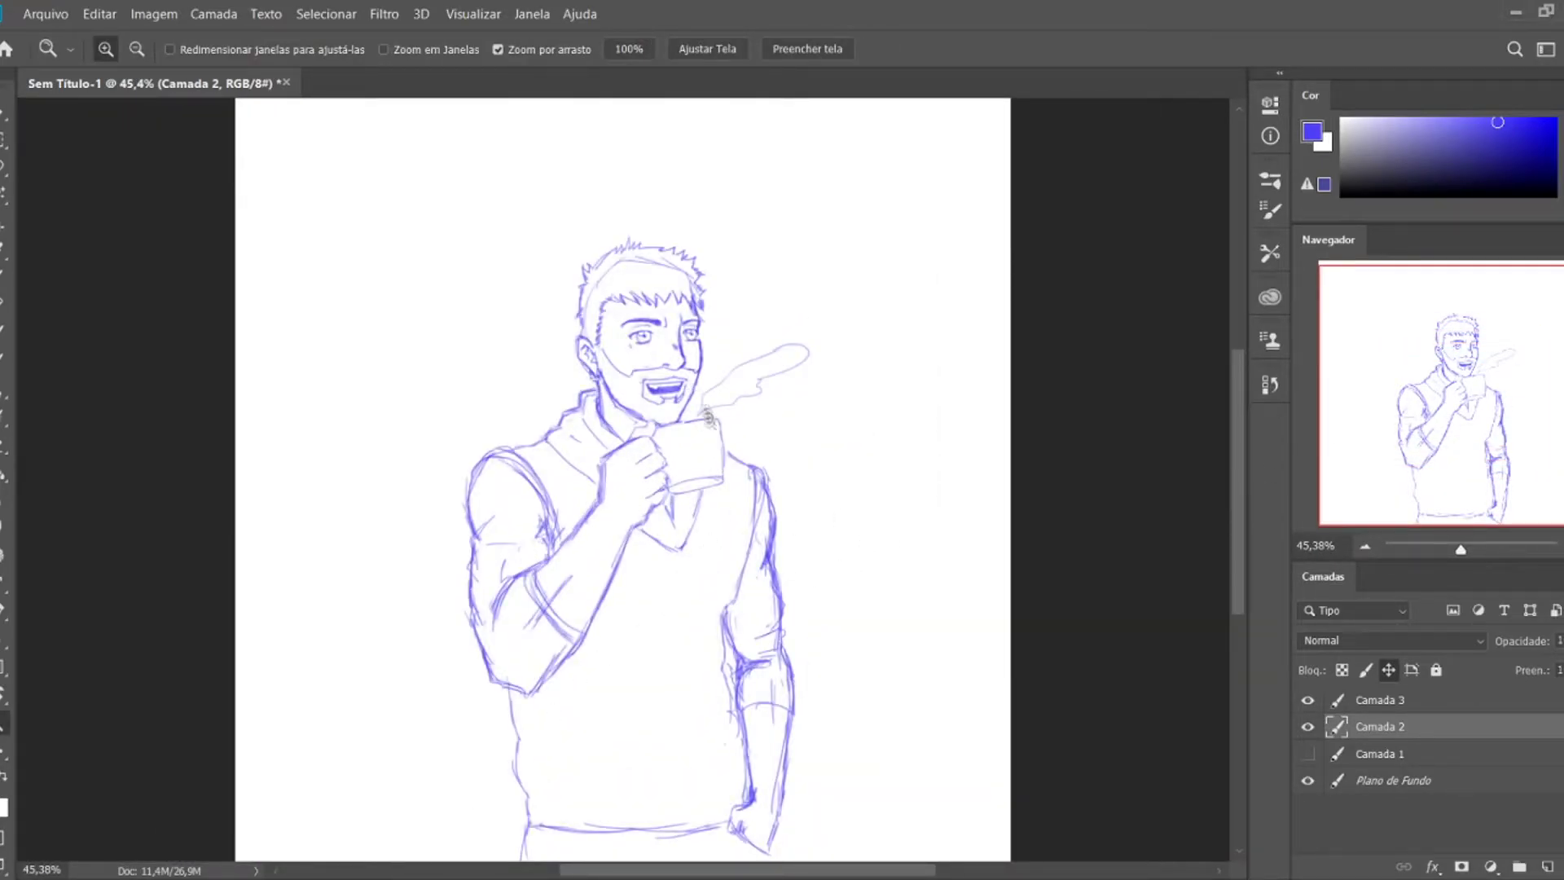
- Zoom in on the face and draw the left eye outline under the eyebrow
drag(789, 651, 831, 652)
drag(876, 472, 920, 472)
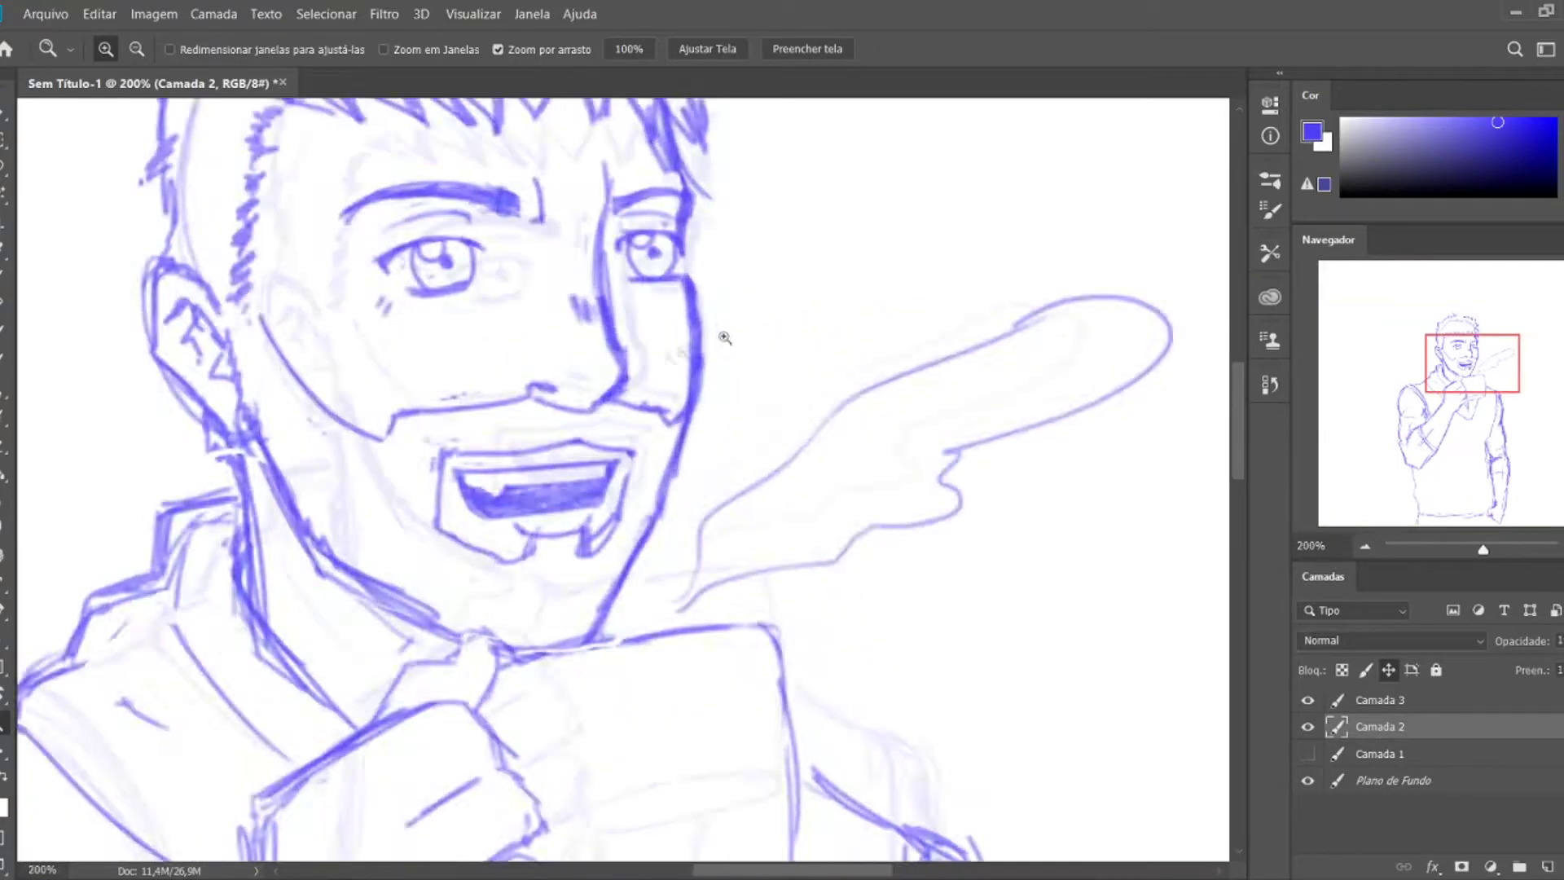
key(b)
drag(748, 490, 725, 490)
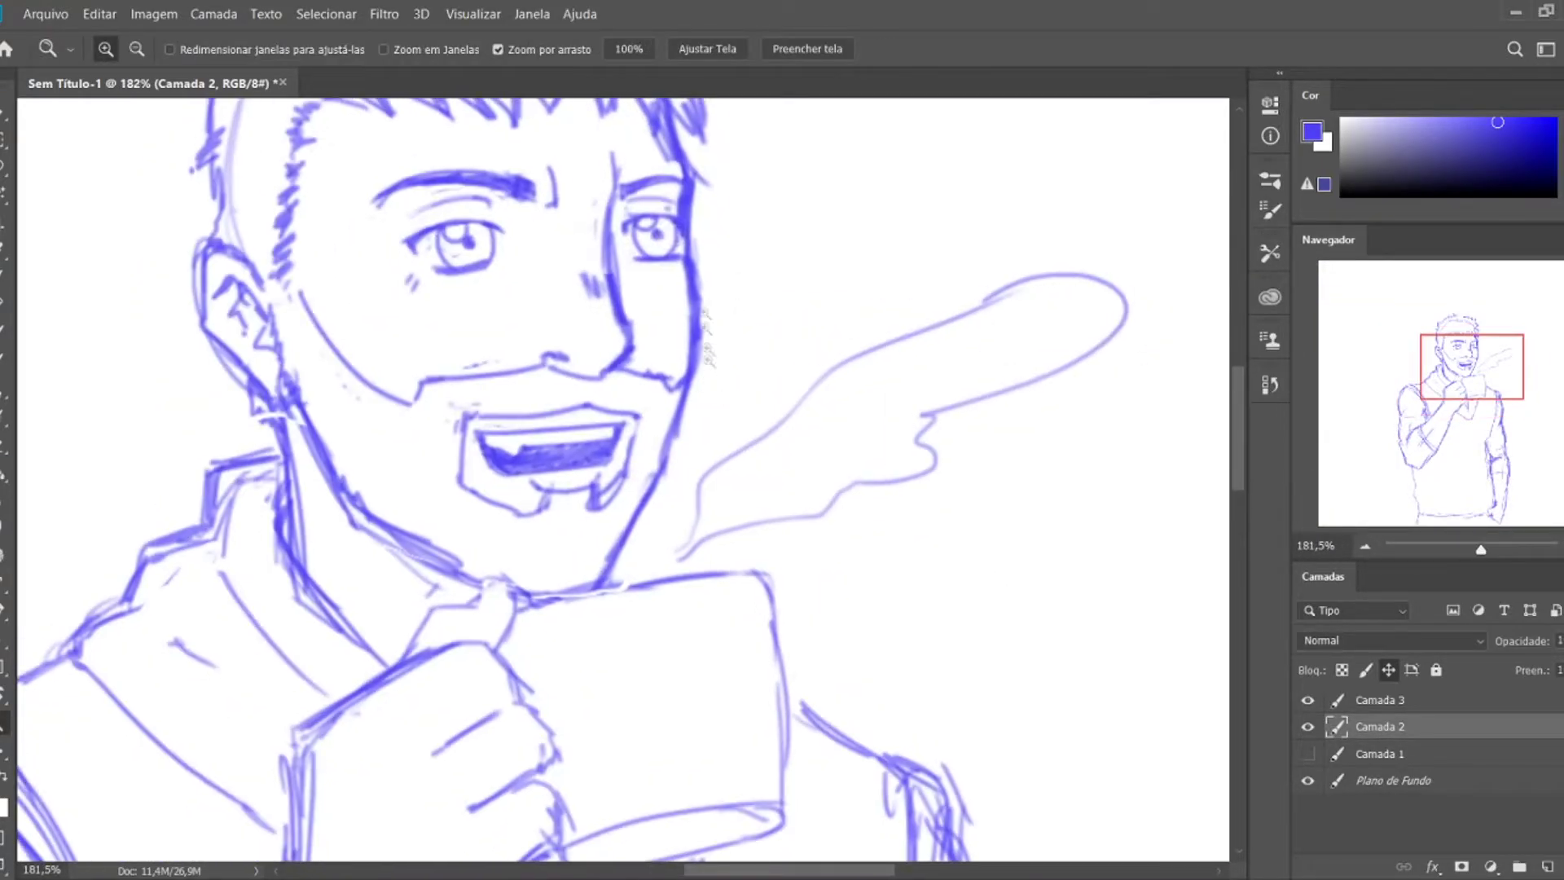
mouse_move(652, 336)
mouse_down()
mouse_move(605, 335)
mouse_move(652, 336)
mouse_up()
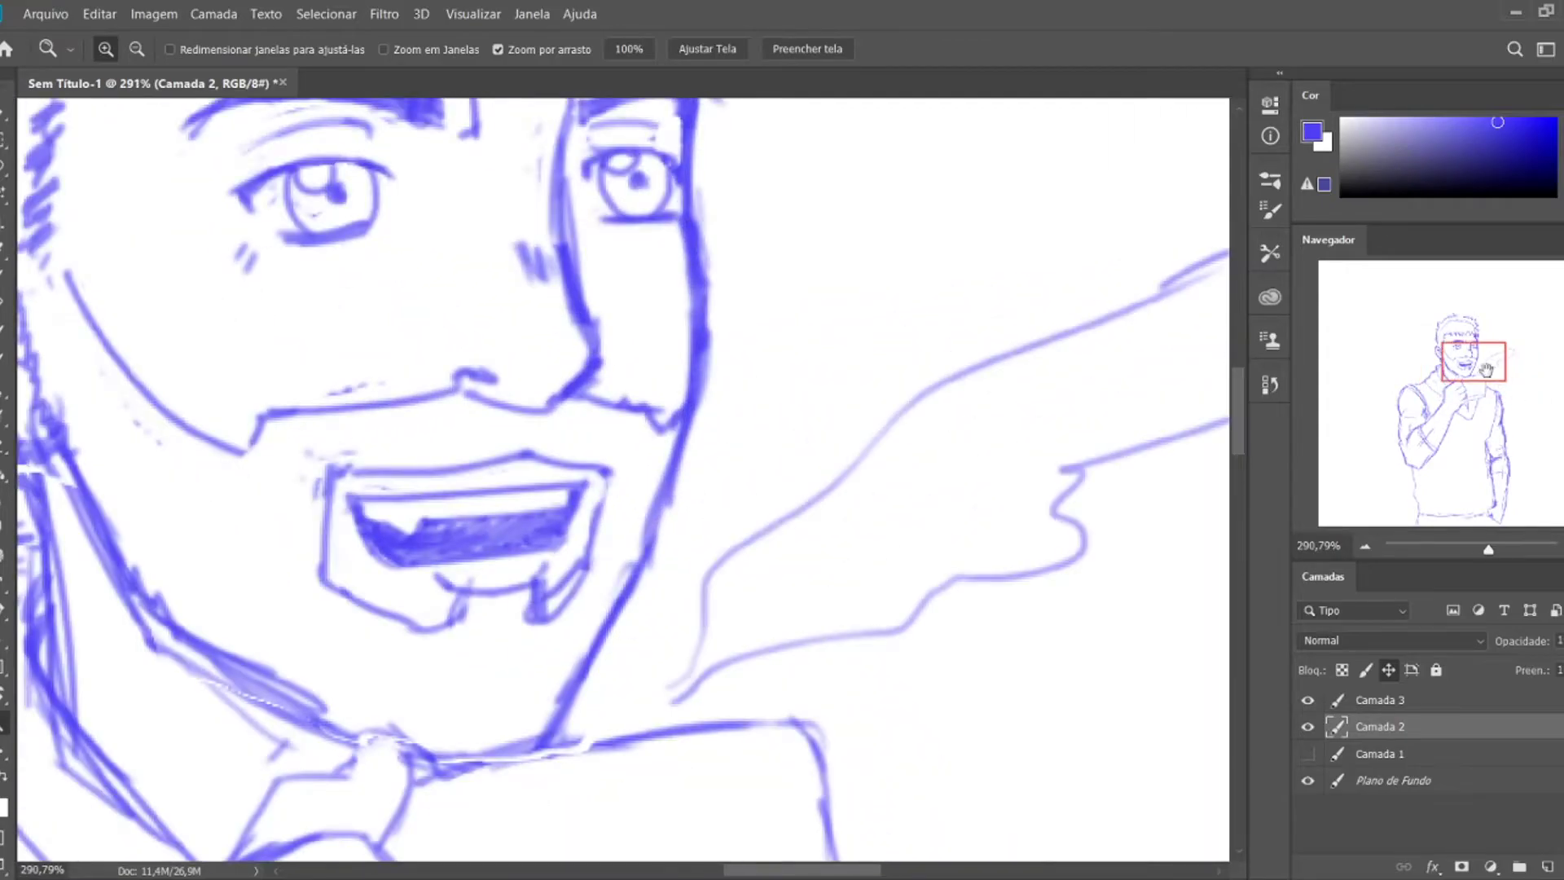
key(b)
drag(484, 319, 664, 370)
drag(485, 317, 676, 350)
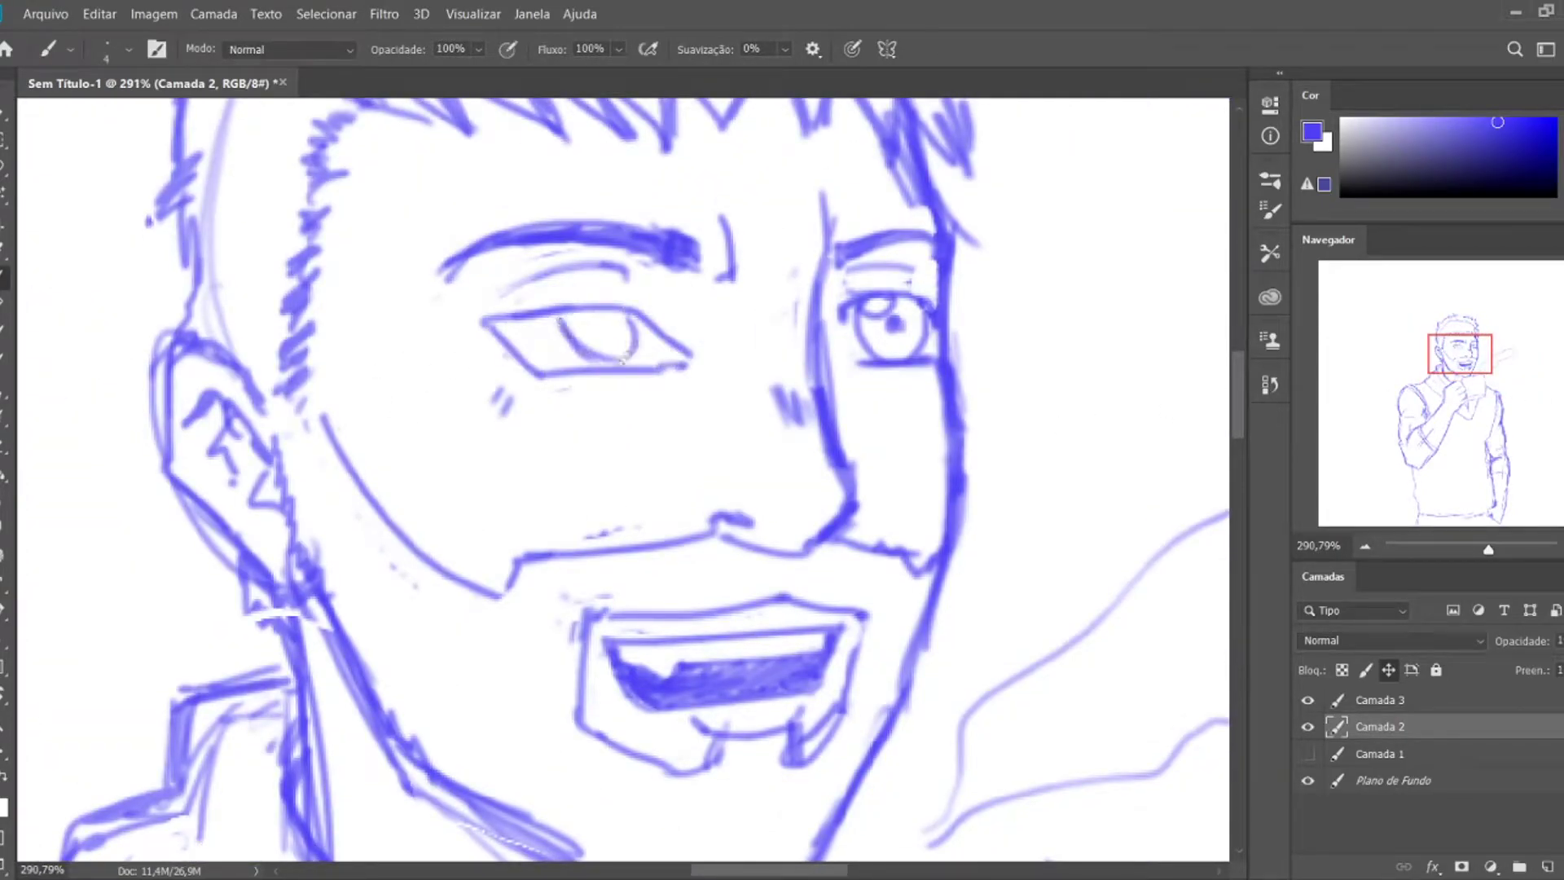
- Add iris strokes to the left eye and thicken its upper and lower lid lines
drag(573, 322, 575, 364)
drag(644, 323, 647, 368)
drag(570, 334, 532, 332)
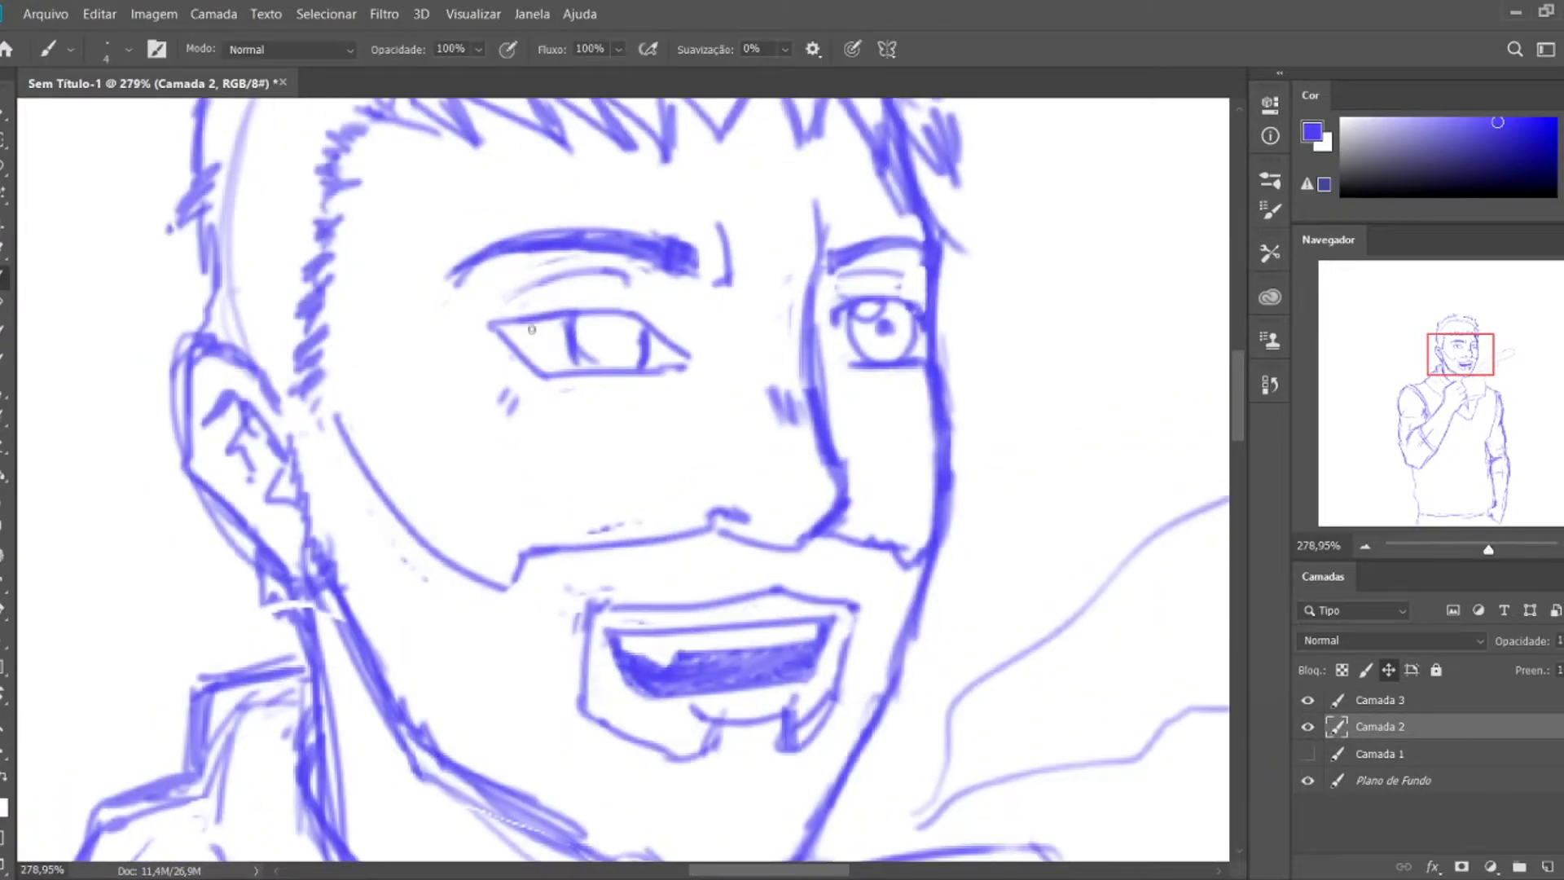
drag(638, 320, 510, 324)
key(e)
key(b)
mouse_move(547, 379)
mouse_down()
mouse_move(593, 375)
mouse_move(619, 325)
mouse_up()
key(e)
key(b)
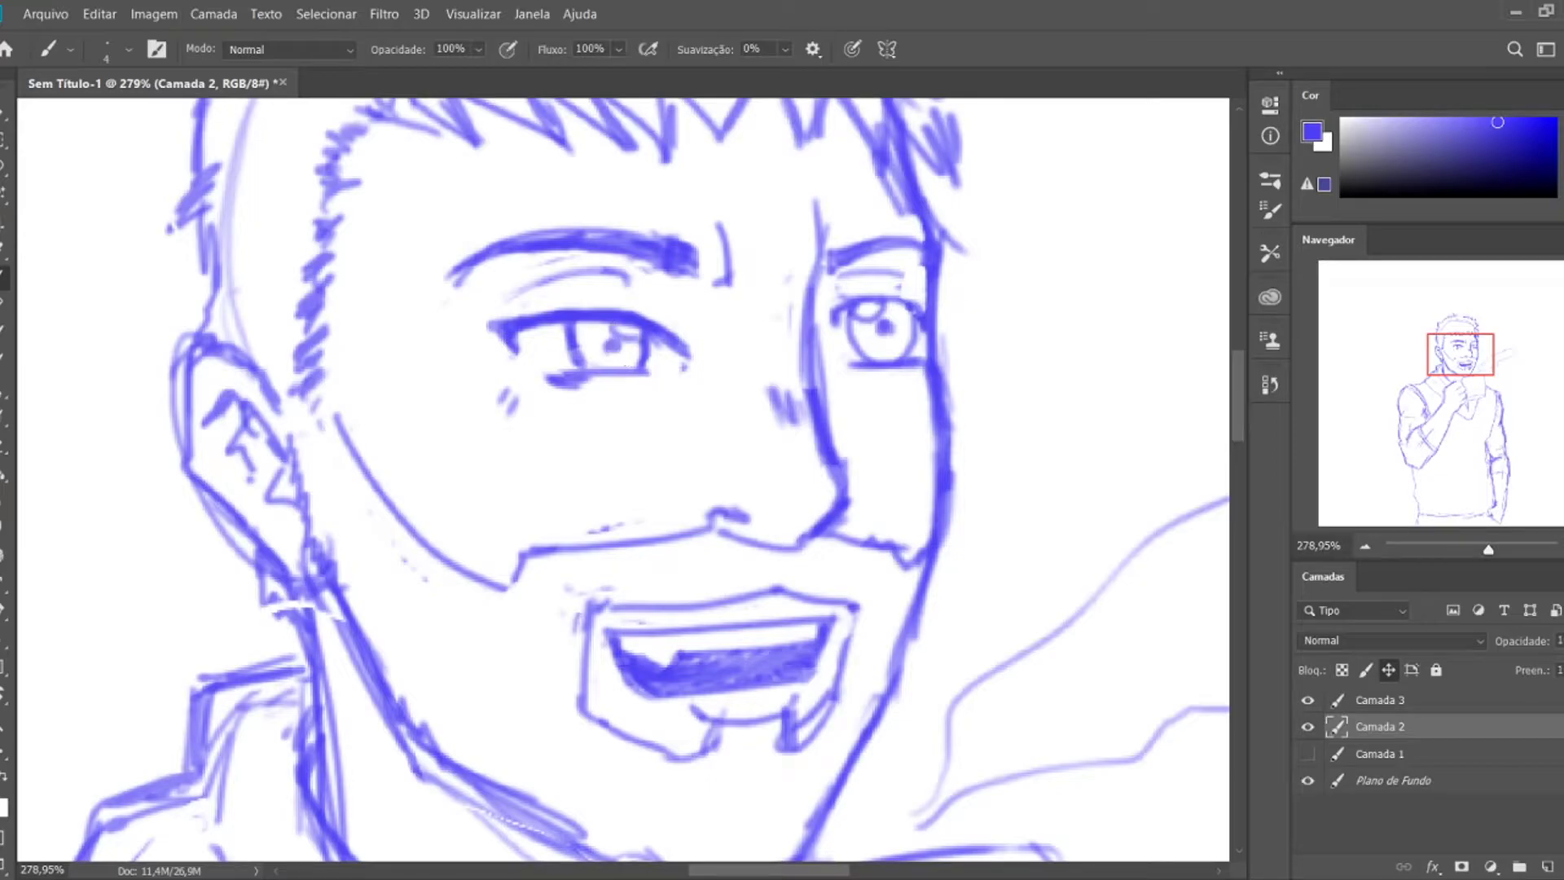
- Replace the right eye's curly top with a curved upper eyelid and erase stray dashes above it
key(e)
key(z)
drag(741, 444, 773, 444)
key(b)
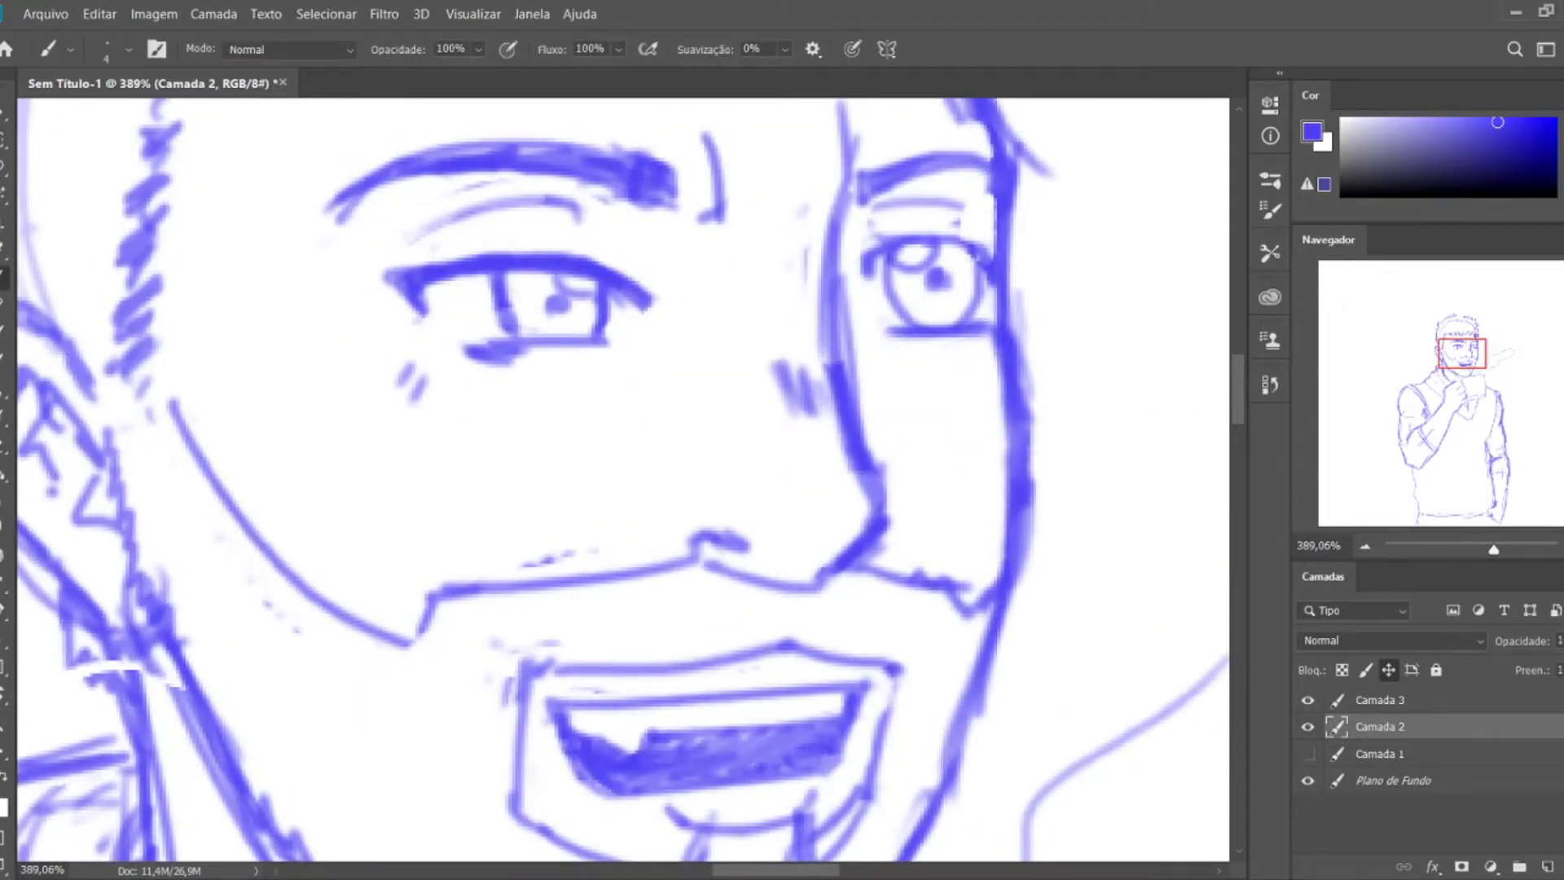
key(e)
drag(863, 269, 967, 245)
key(b)
drag(879, 297, 985, 252)
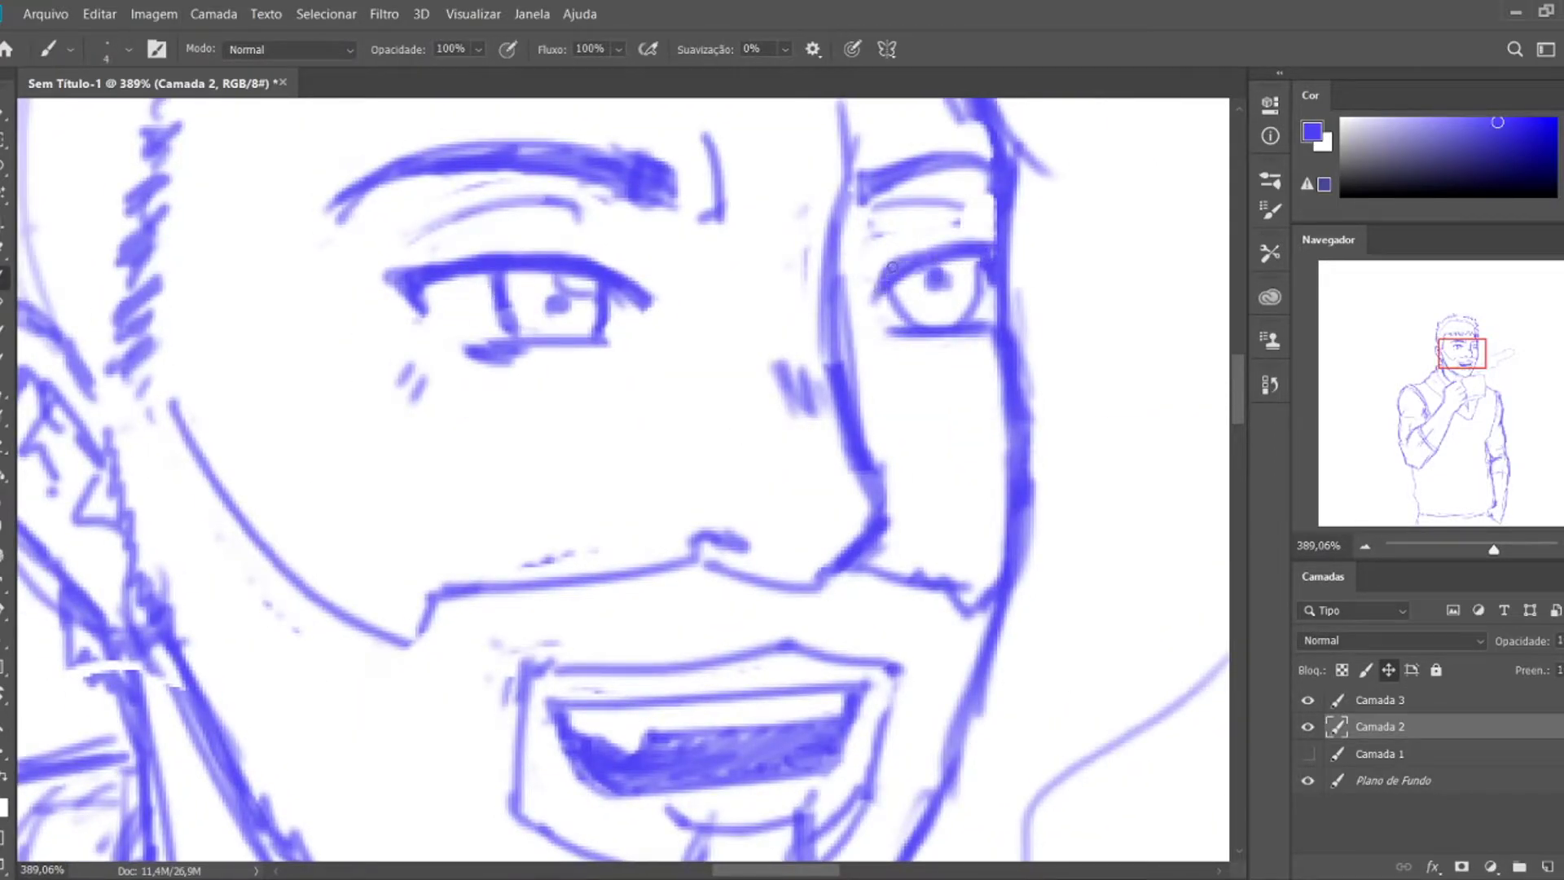
key(e)
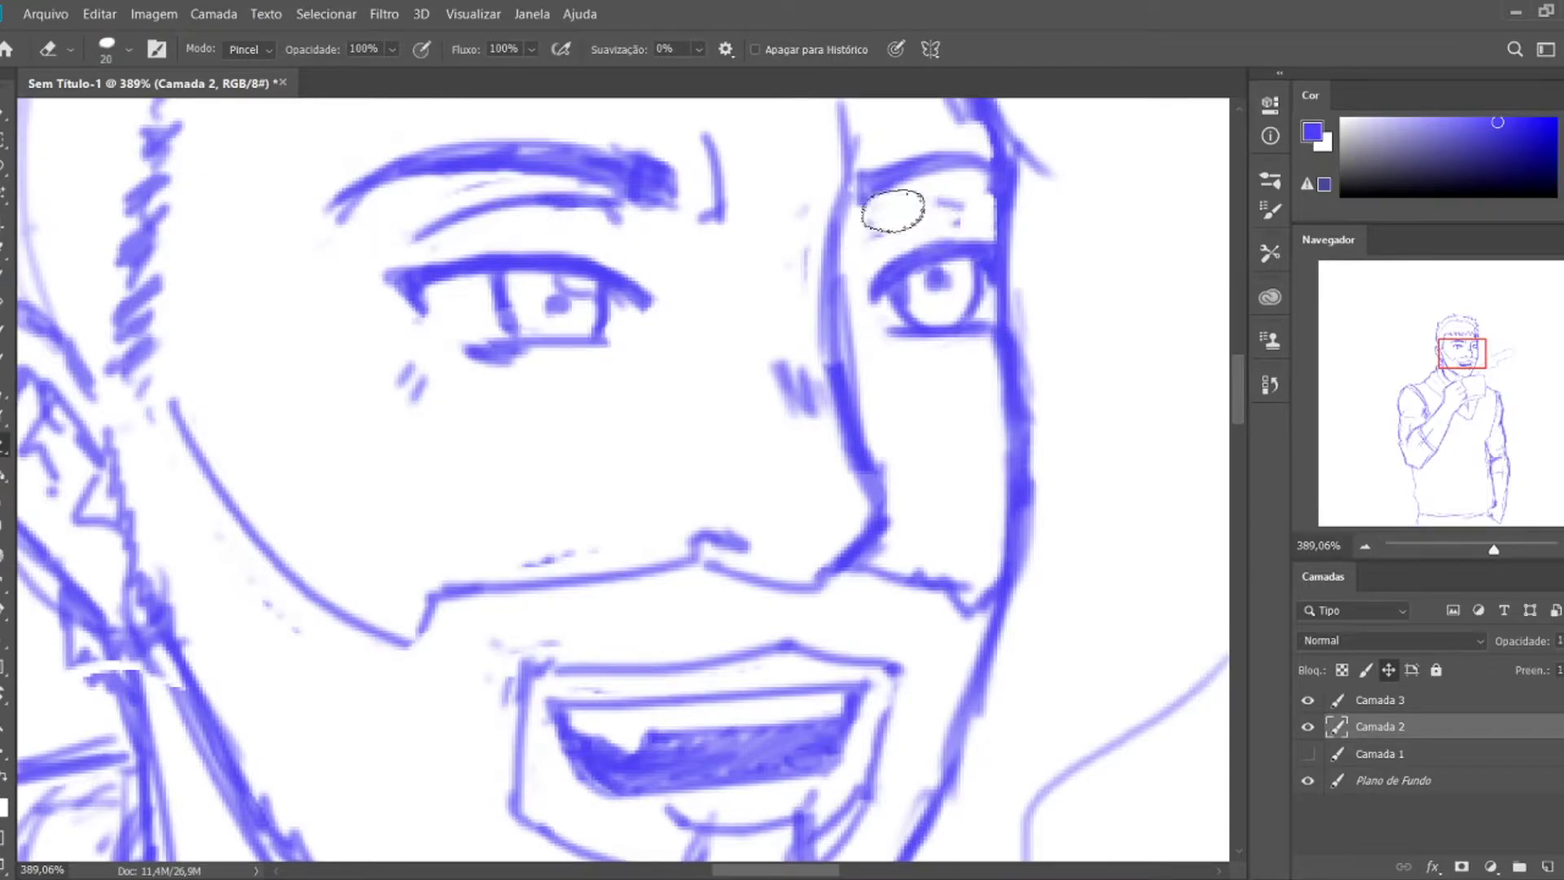
drag(863, 218, 961, 214)
key(b)
- Lasso the left eye and warp it into a better shape
key(z)
mouse_move(814, 410)
mouse_down()
mouse_move(692, 410)
mouse_move(814, 366)
mouse_move(691, 351)
mouse_up()
key(z)
key(l)
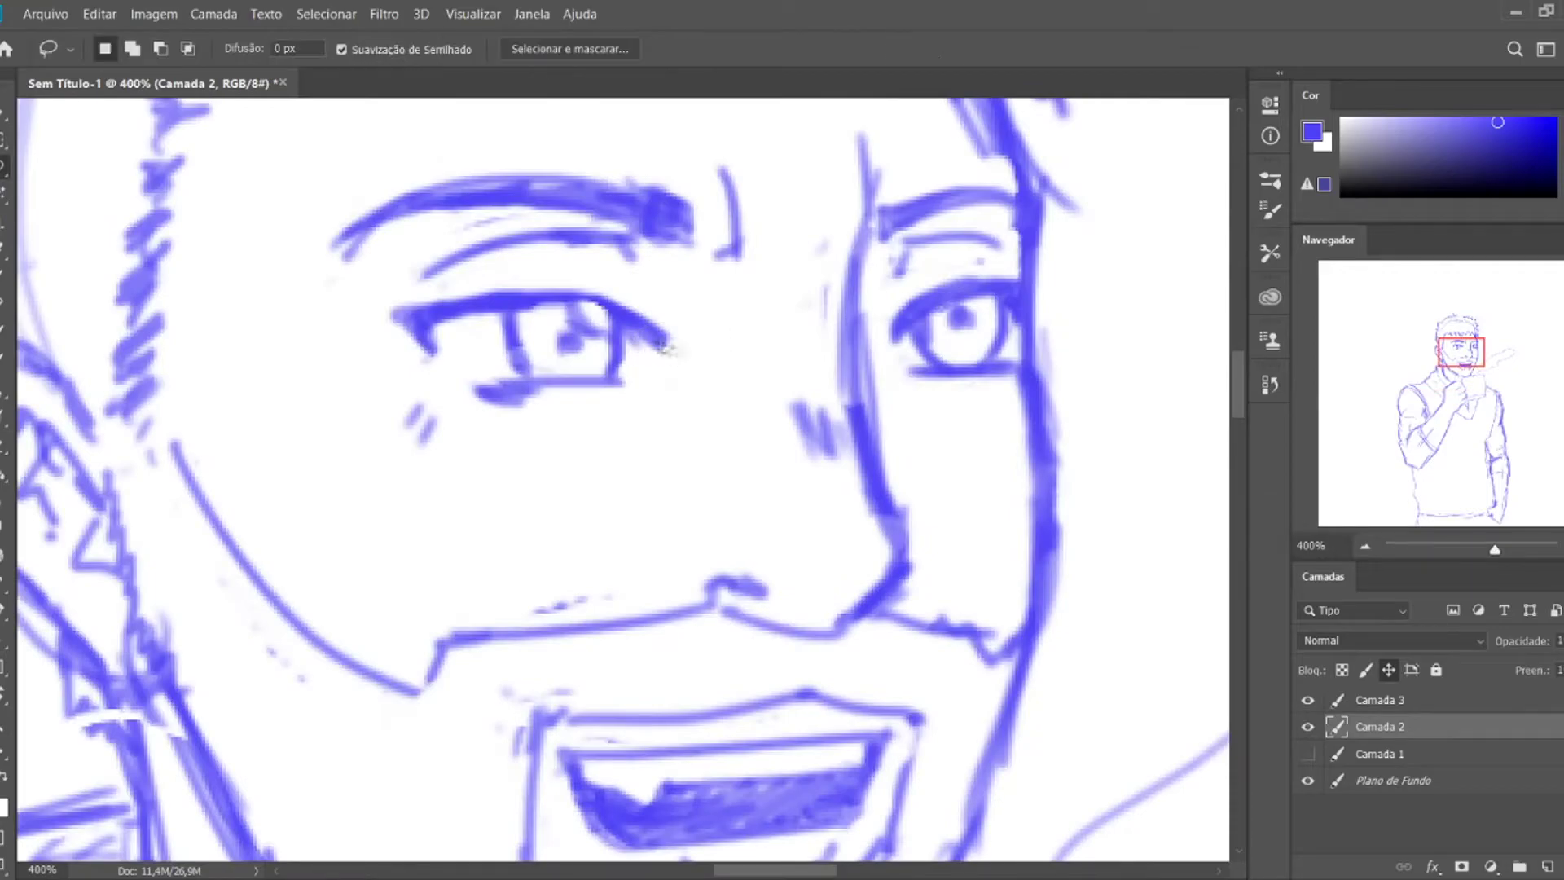
drag(444, 314, 647, 362)
key(ctrl+t)
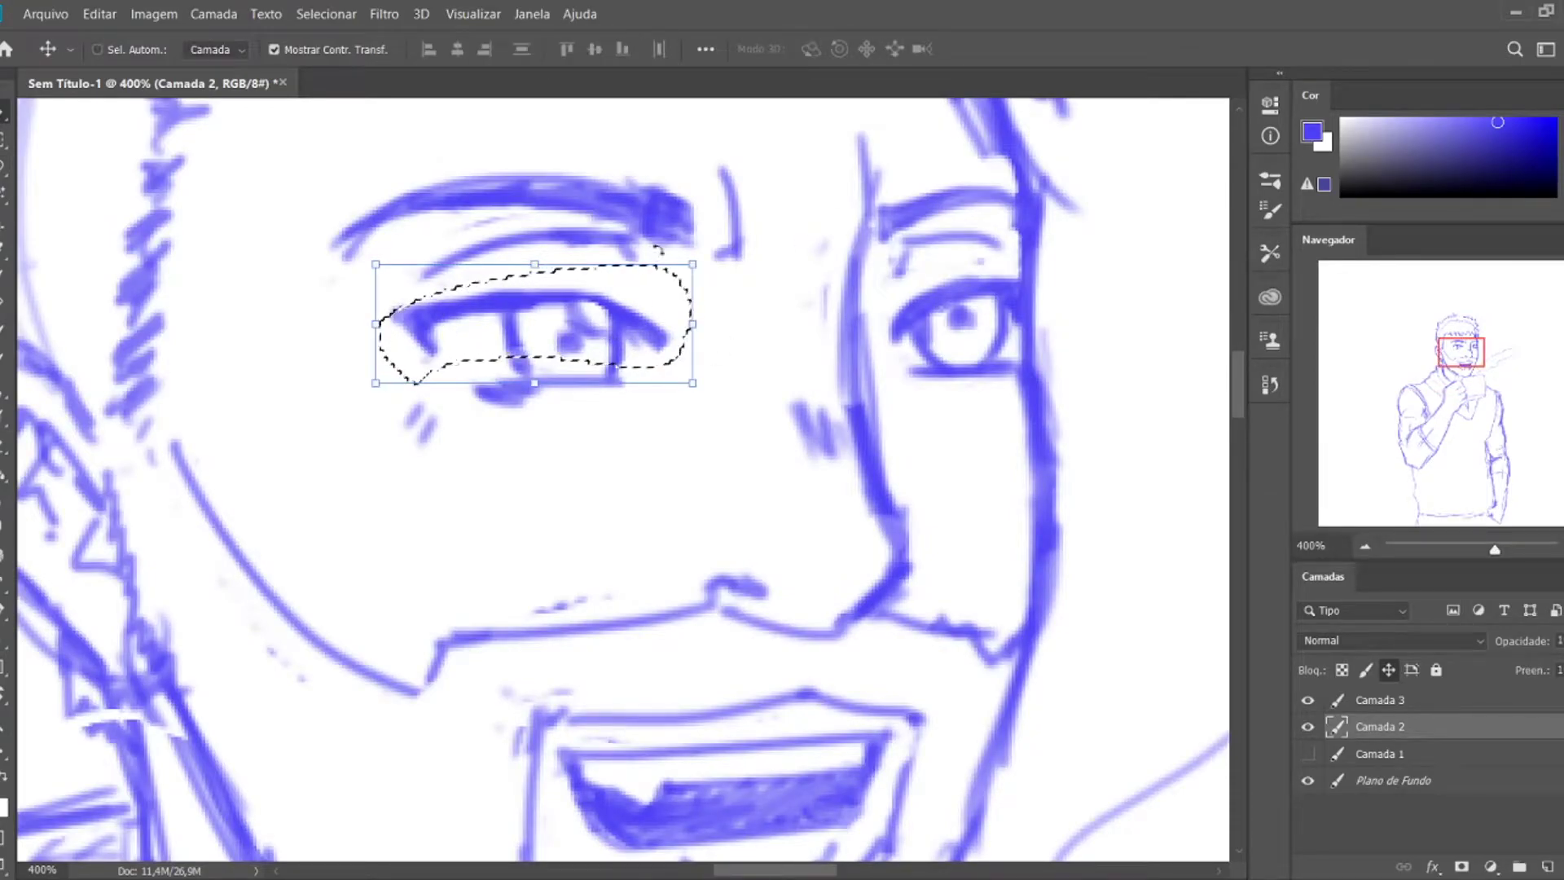
drag(546, 286, 554, 309)
key(Return)
key(z)
drag(733, 407, 570, 407)
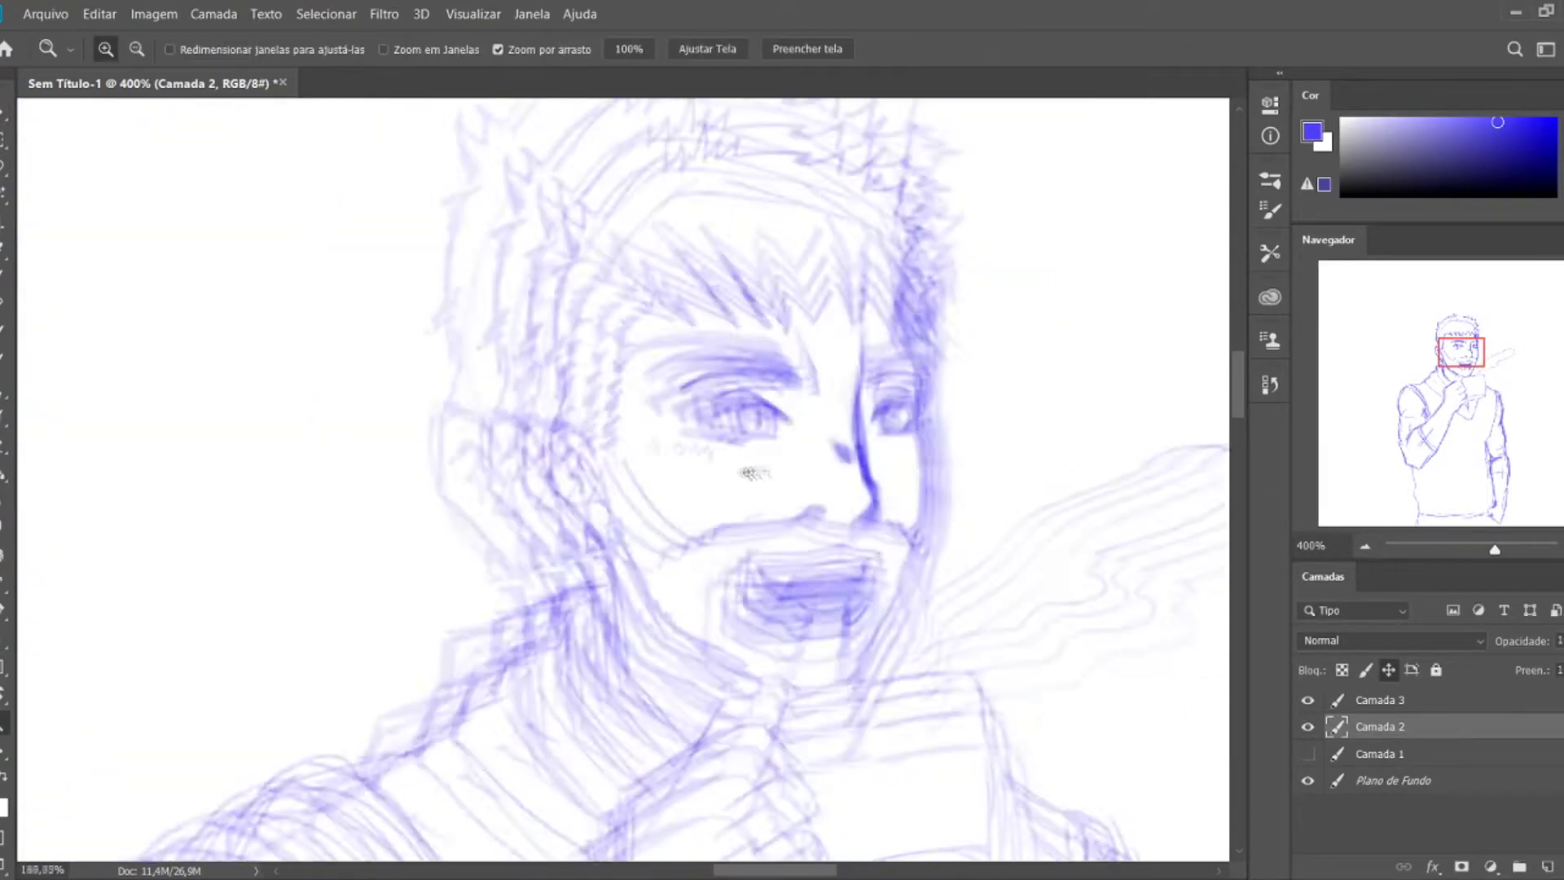
- Brush a hair spike on top of the head, undoing a stray hairline stroke
drag(692, 145, 806, 147)
key(b)
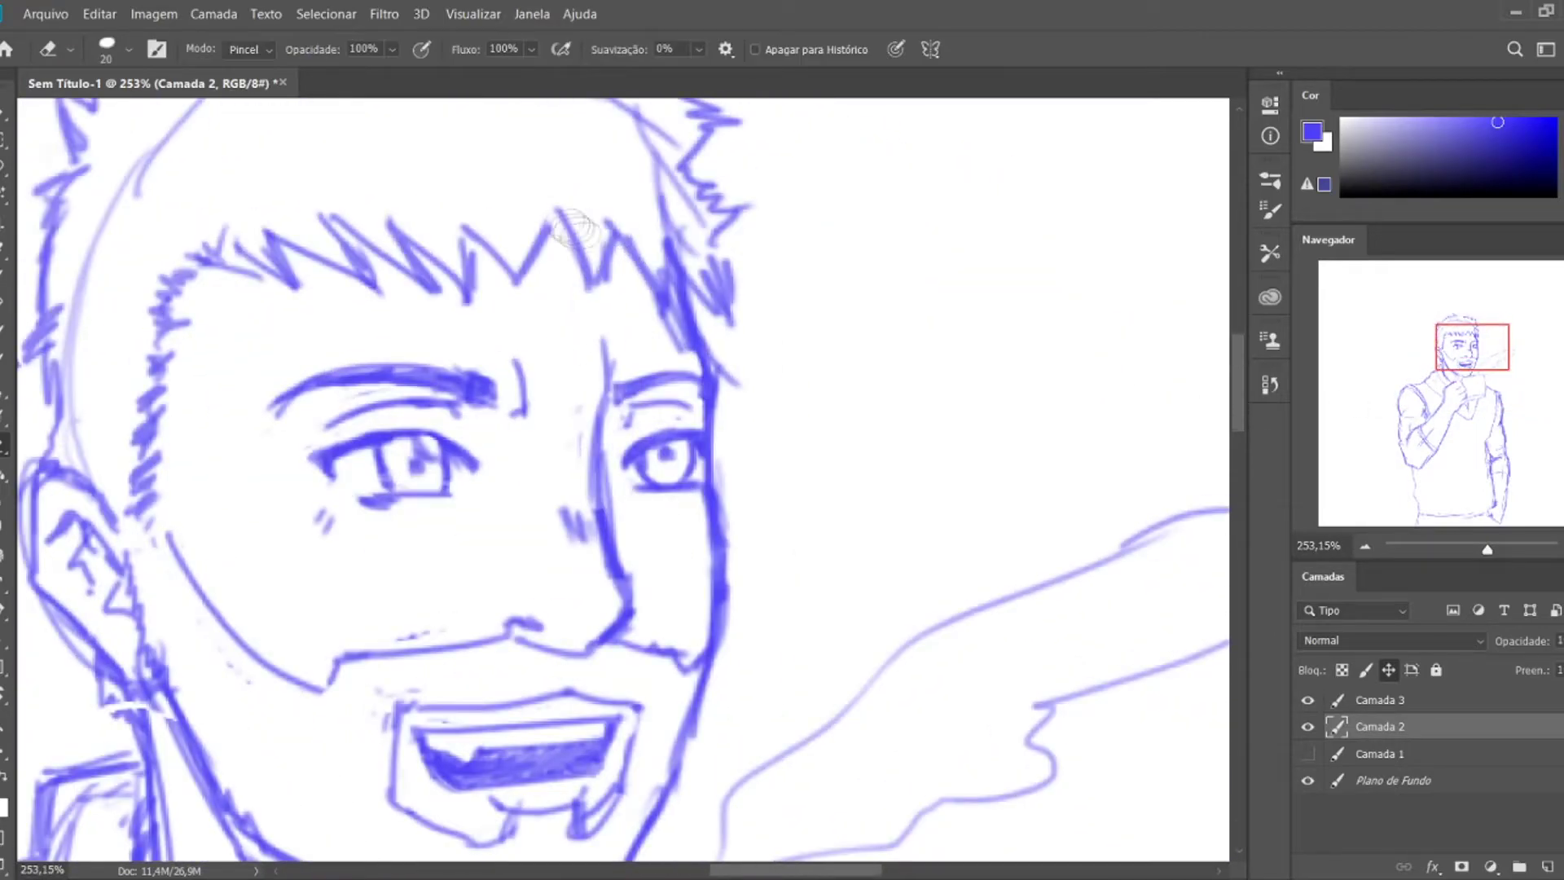
drag(232, 206, 257, 198)
key(ctrl+z)
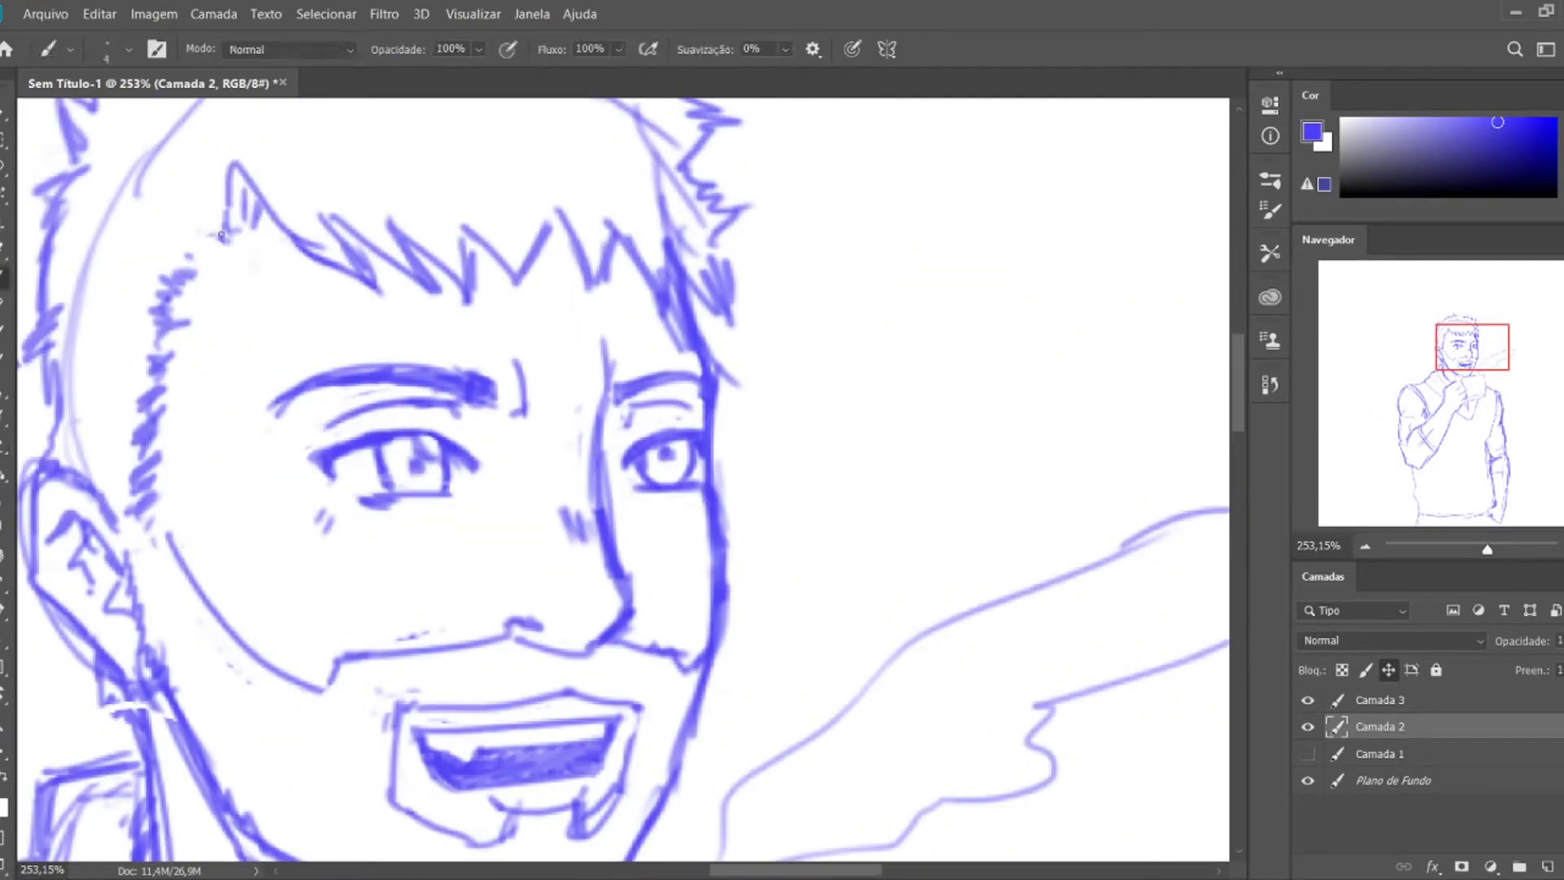
- Zoom out to the upper body and add a new layer, Camada 4, above the sketch
key(z)
mouse_move(794, 360)
mouse_down()
mouse_move(712, 365)
mouse_move(959, 622)
mouse_up()
key(ctrl+shift+alt+n)
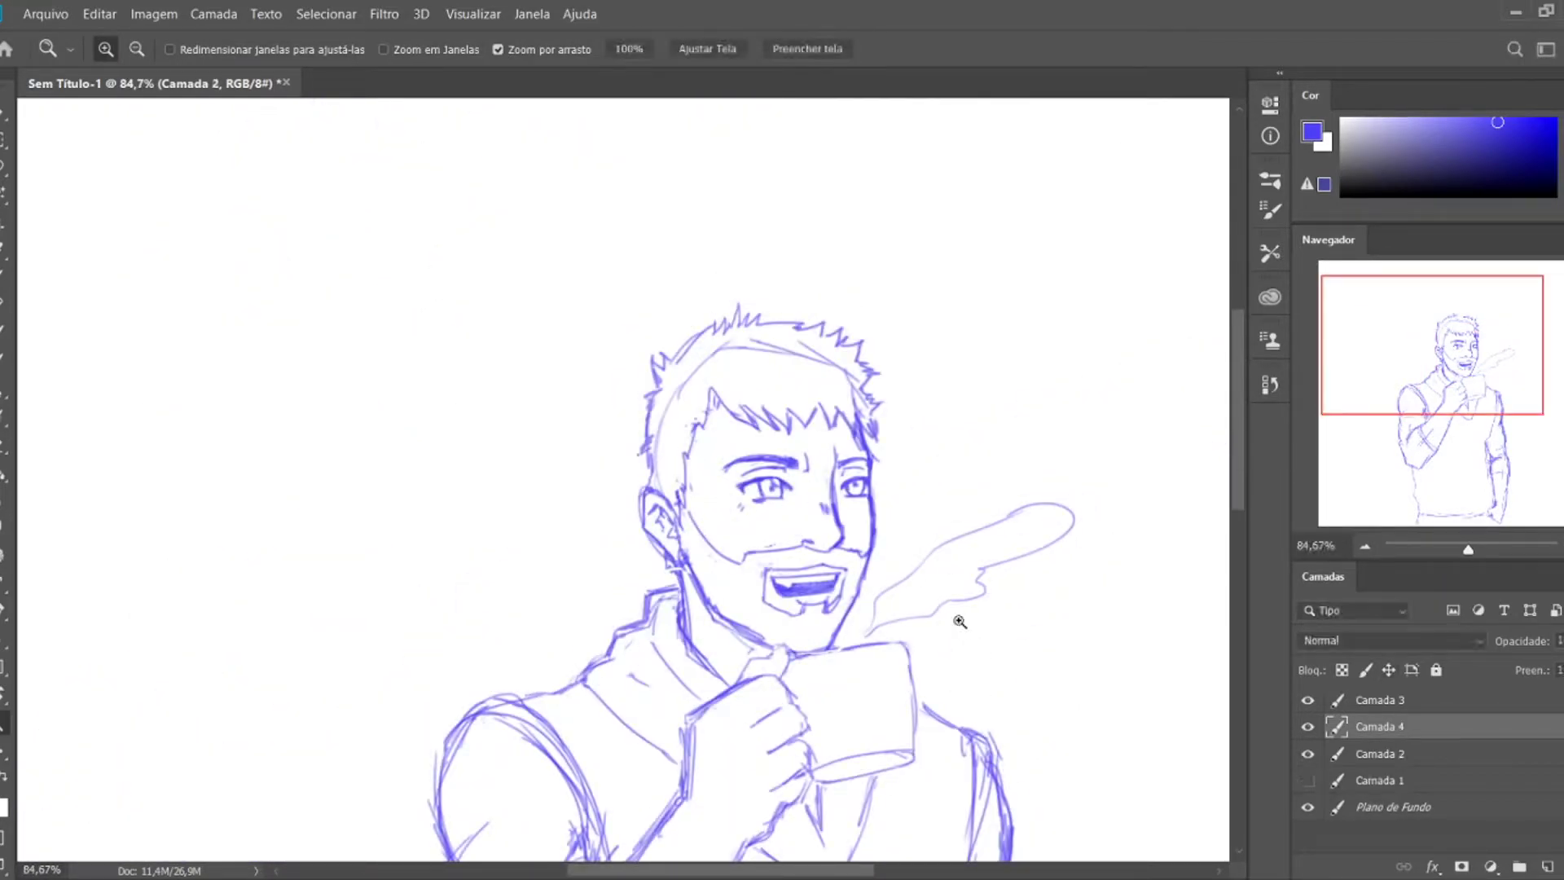
- Delete the empty Camada 4 and set up a black brush on Camada 3
key(Delete)
click(1402, 703)
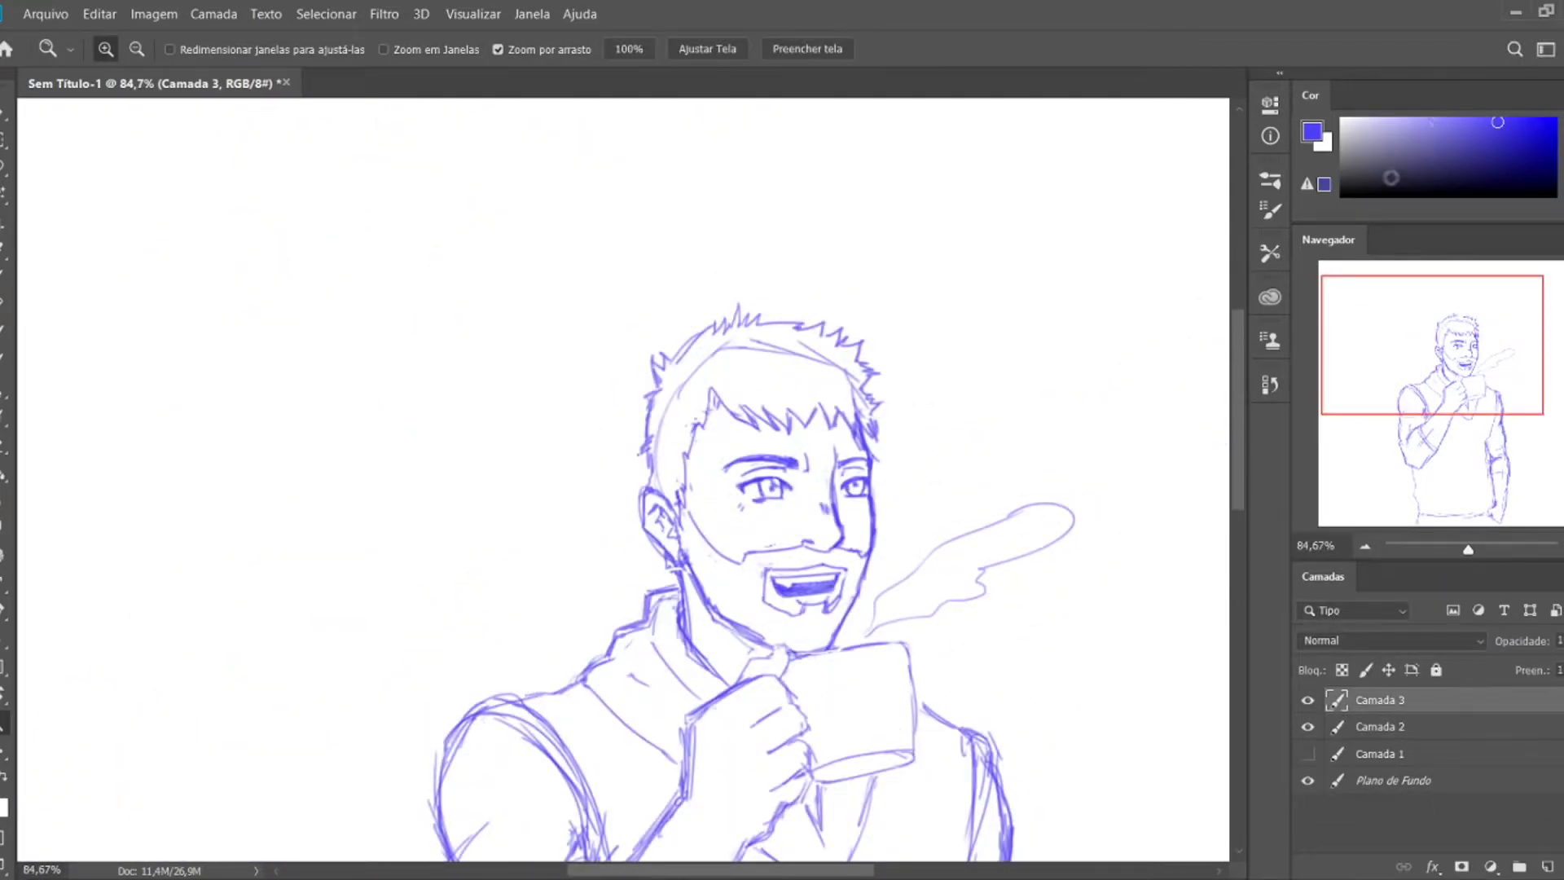
key(d)
key(b)
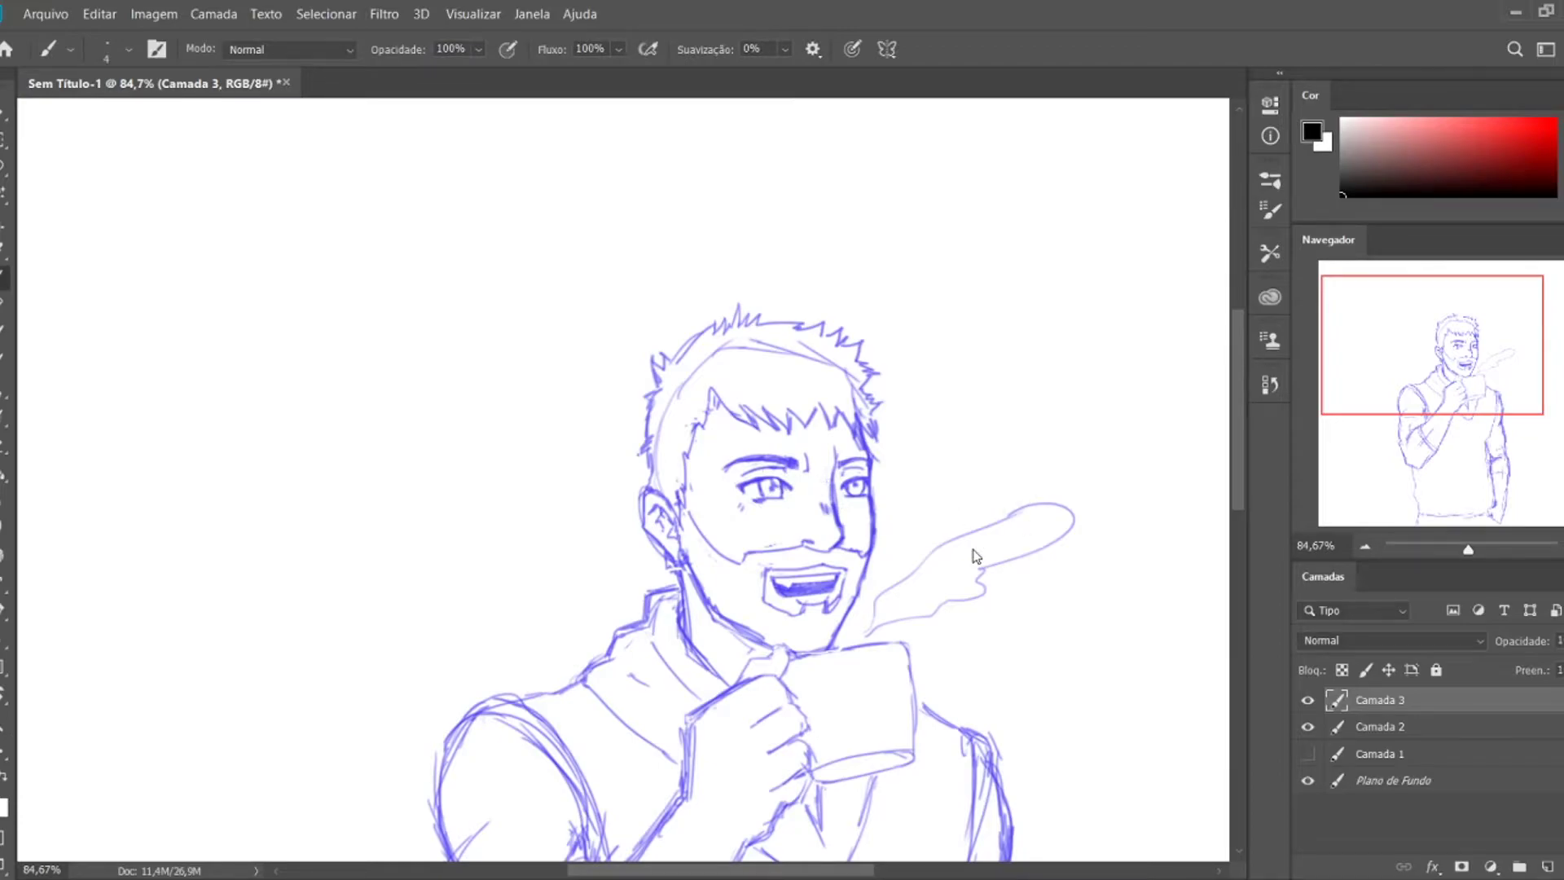
- Test black ink strokes along the jaw and beside the face, undoing each one
drag(756, 361, 794, 400)
mouse_move(639, 492)
mouse_down()
mouse_move(745, 651)
mouse_move(621, 460)
mouse_up()
key(ctrl+z)
drag(481, 590, 525, 668)
key(ctrl+z)
drag(454, 331, 611, 838)
key(ctrl+z)
drag(527, 386, 594, 607)
key(ctrl+z)
drag(436, 214, 523, 489)
key(ctrl+z)
drag(538, 403, 383, 709)
key(ctrl+z)
- Try ear and curved strokes left of the face, undoing each, and zoom in on the face
key(ctrl+z)
drag(516, 437, 629, 639)
key(ctrl+z)
drag(331, 237, 541, 656)
key(ctrl+z)
key(shift+b)
drag(310, 254, 499, 650)
key(ctrl+z)
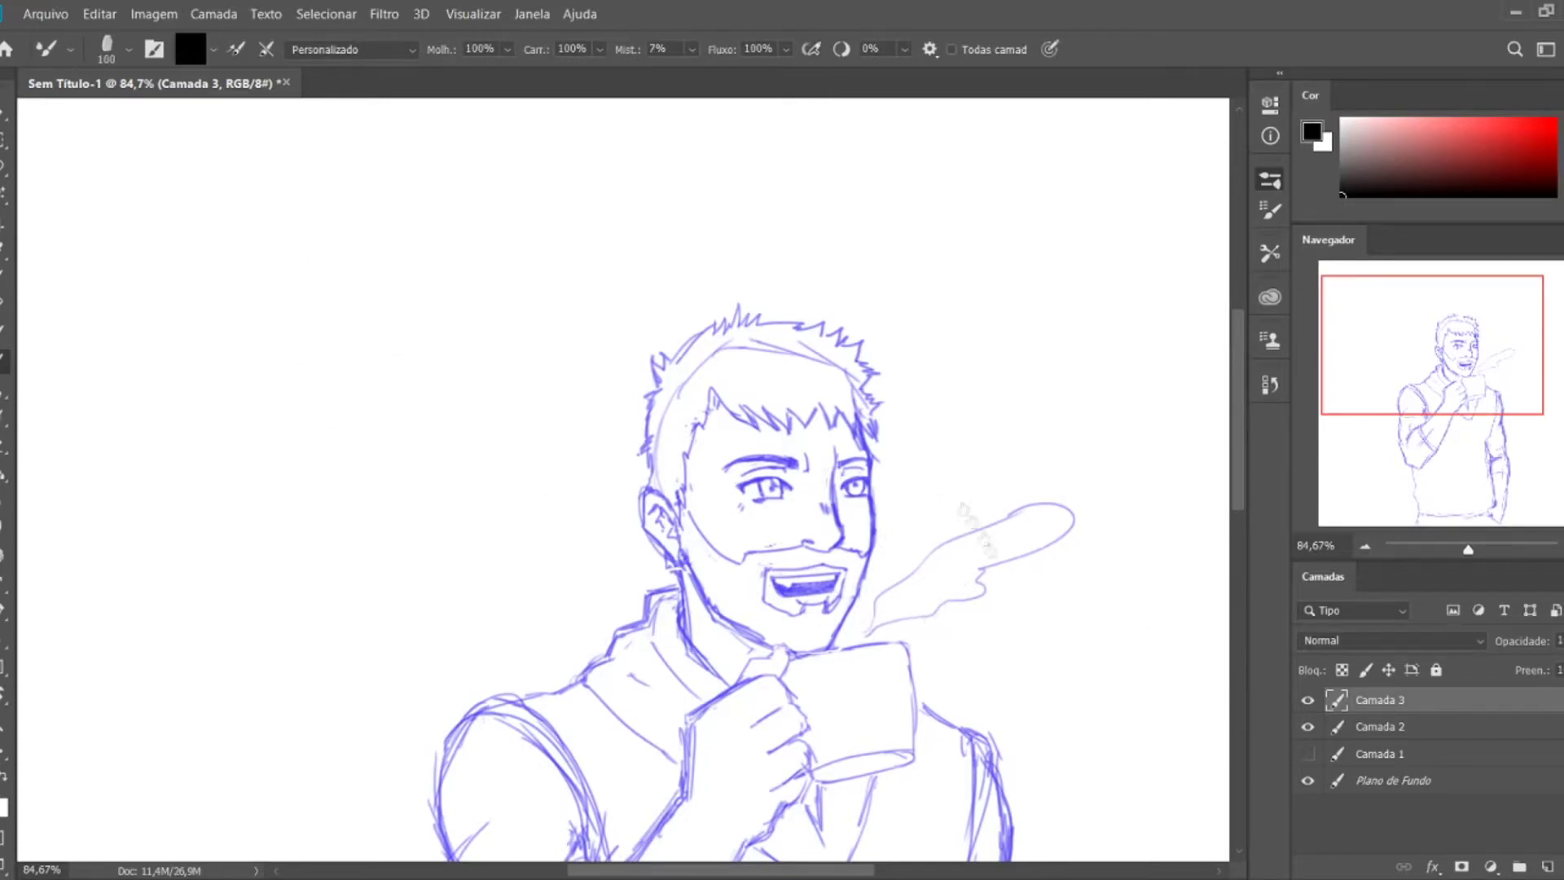
key(shift+b)
key(ctrl+z)
drag(336, 301, 473, 648)
key(ctrl+z)
drag(339, 418, 611, 594)
key(ctrl+z)
scroll(911, 535, up, 5)
drag(699, 130, 721, 184)
key(ctrl+z)
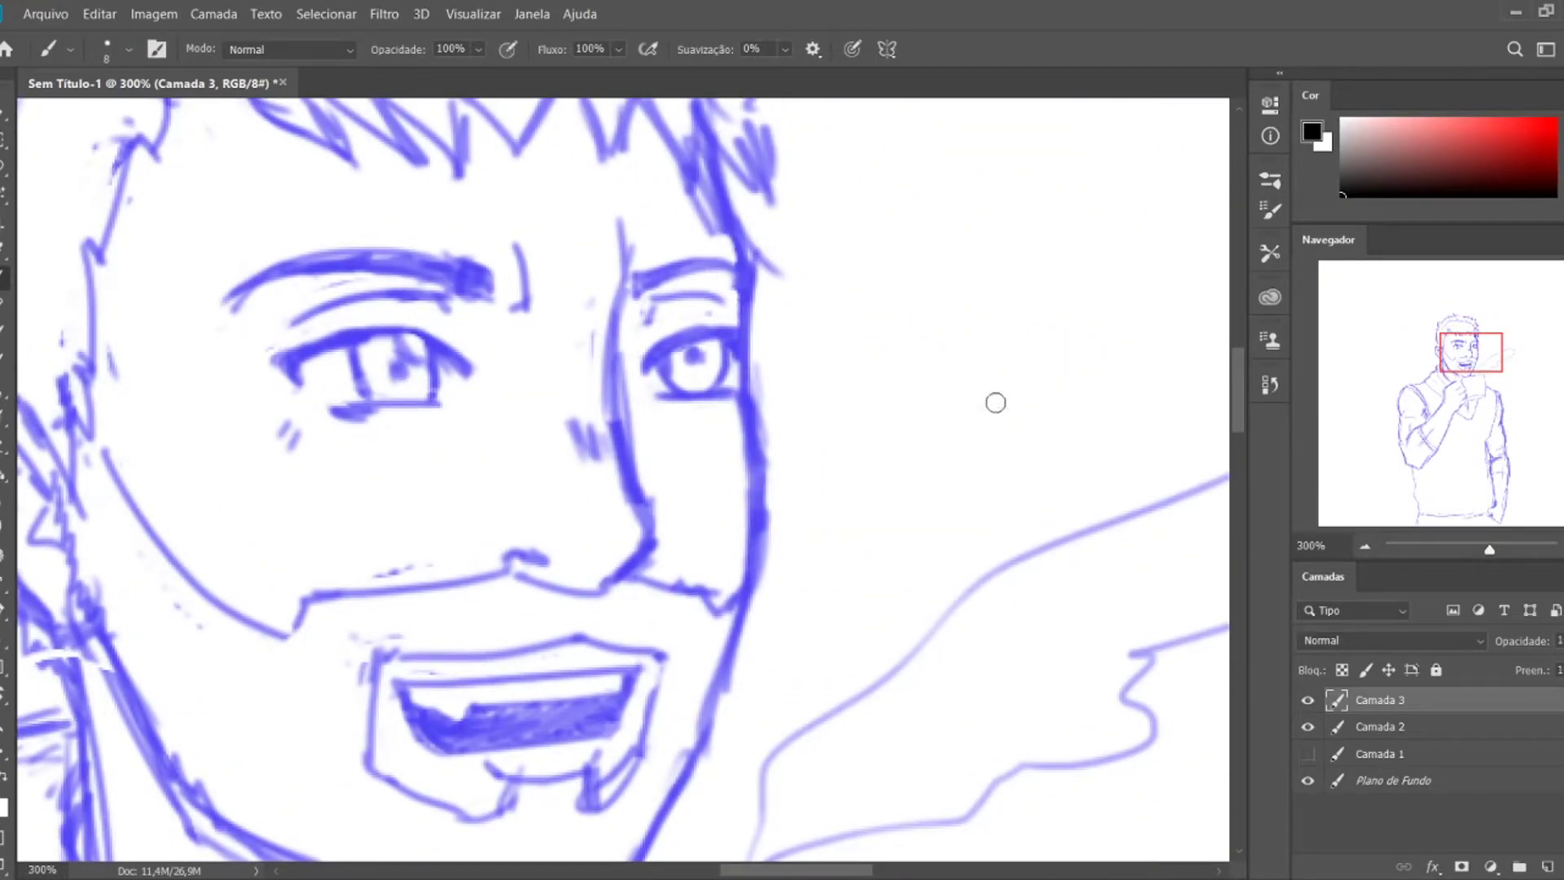
- Lower the opacity of the blue sketch layer Camada 2, then return to Camada 3
click(1376, 726)
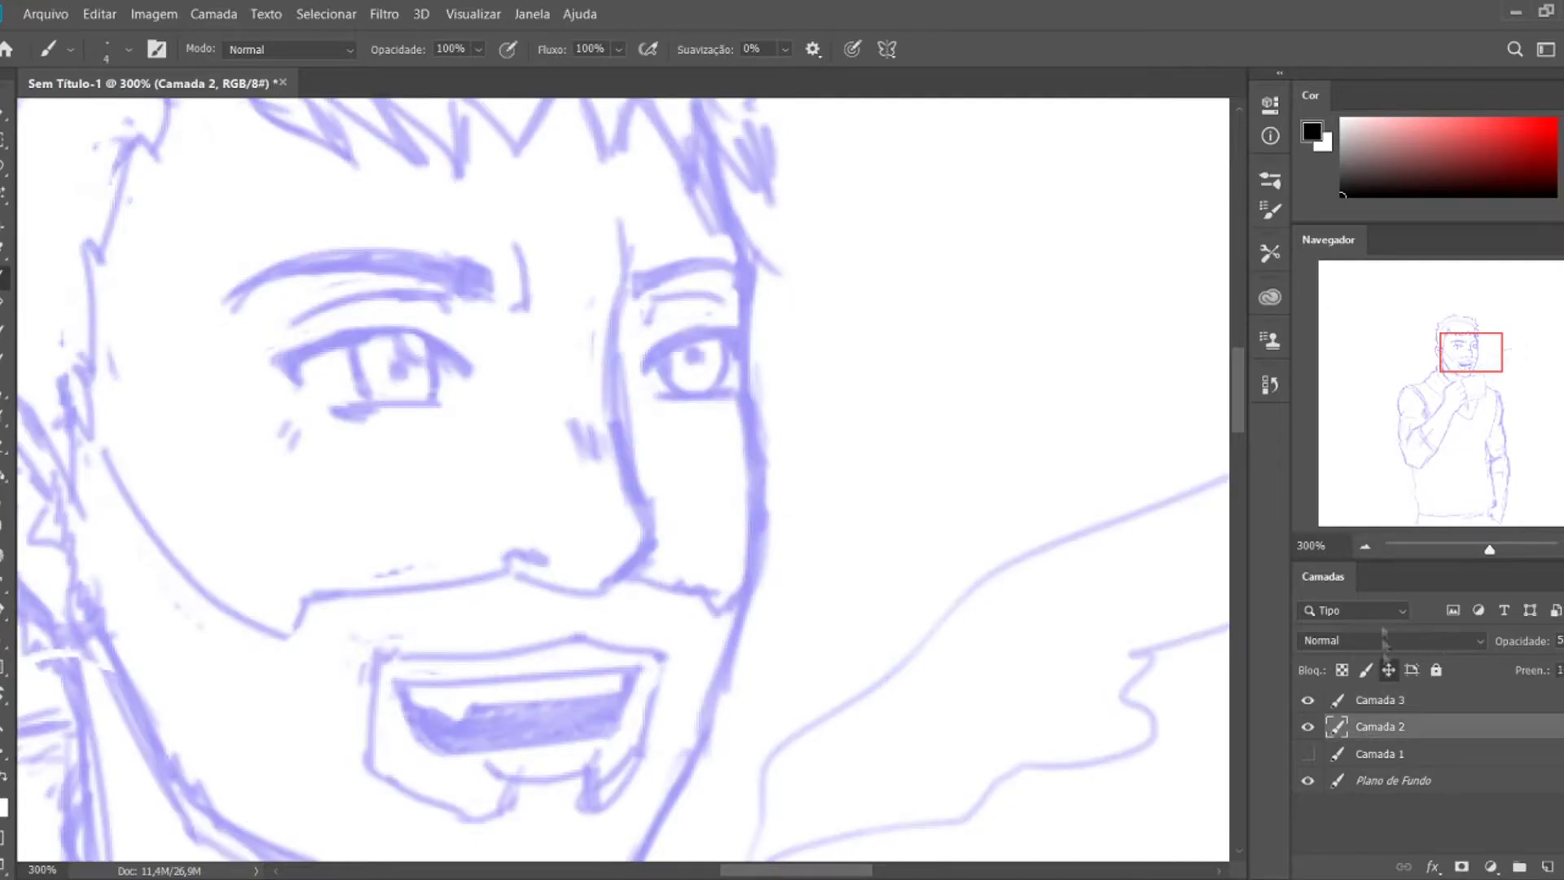
drag(1519, 640, 1495, 640)
click(1376, 699)
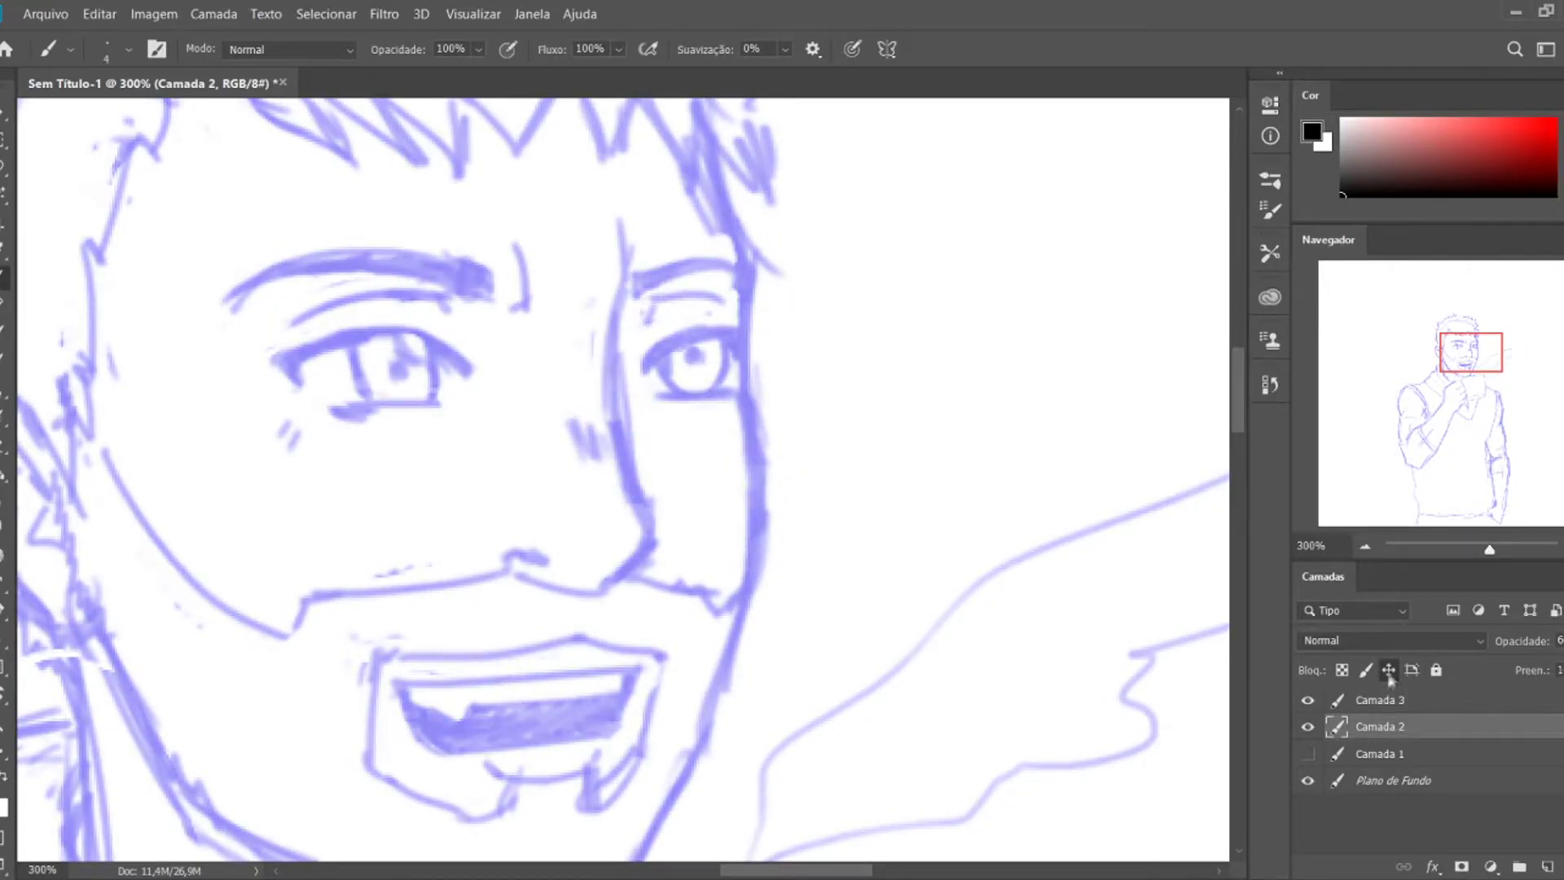
- Test black ink strokes over the faded sketch, undoing and redoing them
drag(737, 240, 886, 513)
drag(1032, 349, 985, 511)
key(ctrl+z)
key(ctrl+z)
key(ctrl+z)
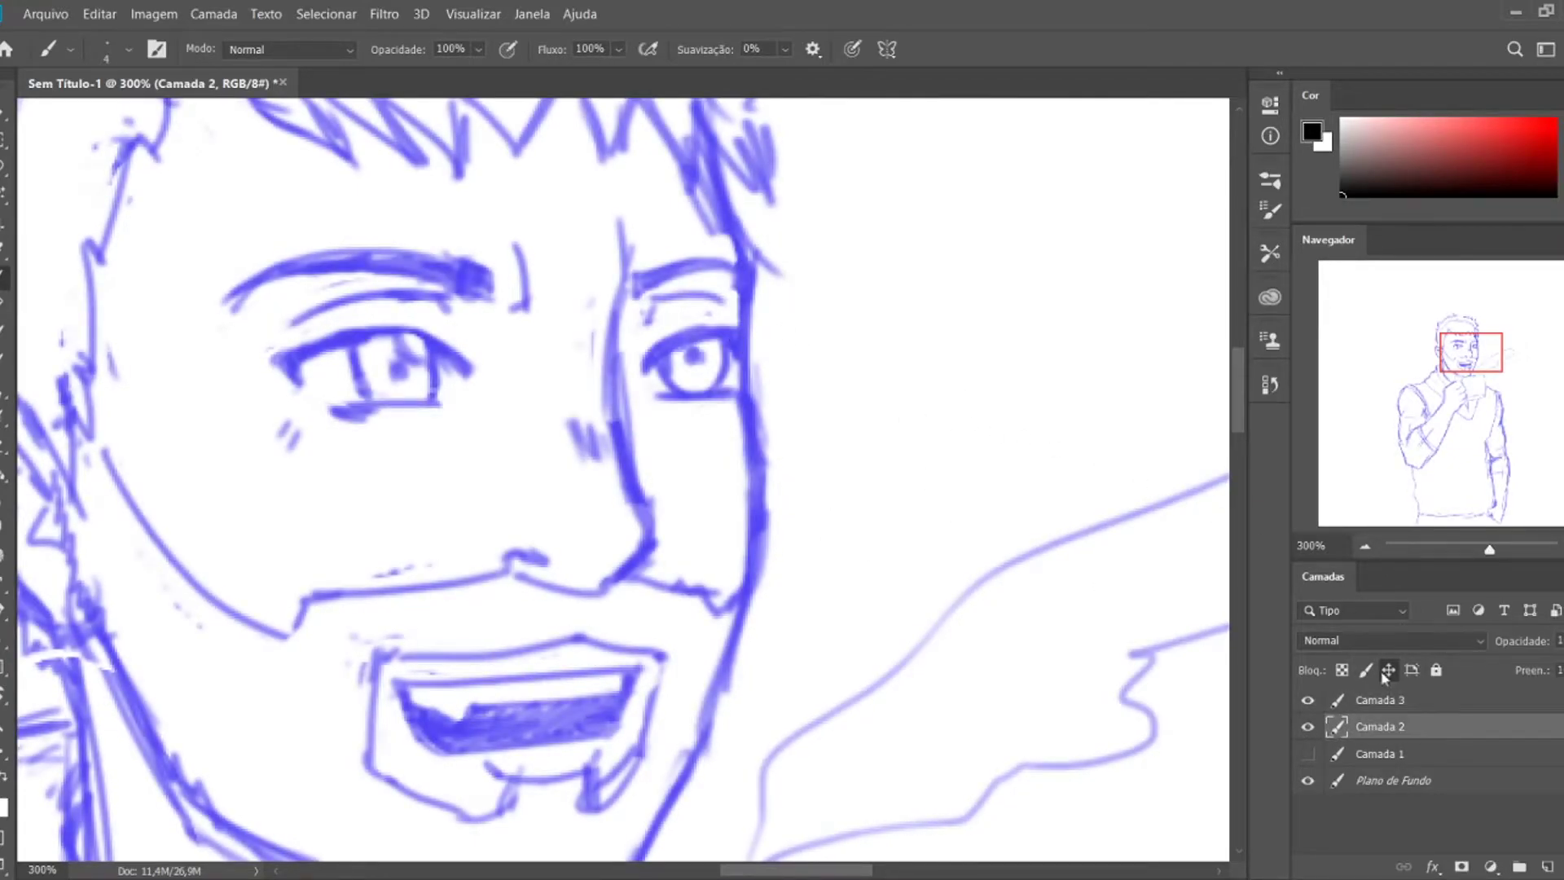
key(ctrl+shift+z)
scroll(843, 283, down, 3)
drag(943, 261, 872, 646)
key(ctrl+z)
- Try more long ink curves down the face, undoing each so no trial strokes remain
drag(314, 419, 401, 559)
key(ctrl+z)
key(ctrl+z)
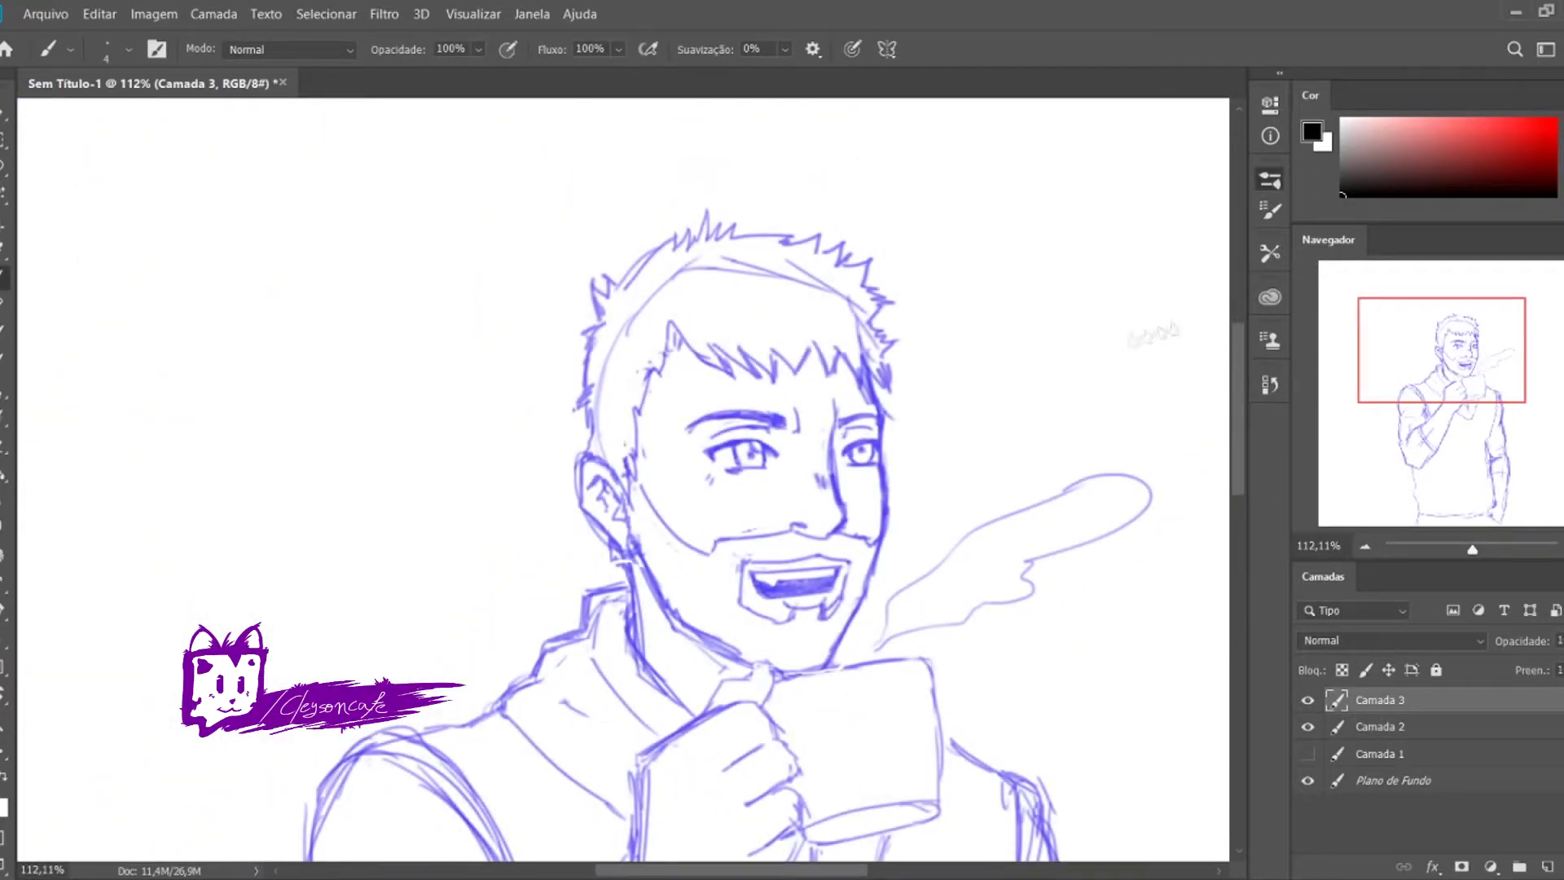
scroll(489, 482, up, 3)
drag(373, 368, 355, 471)
key(ctrl+z)
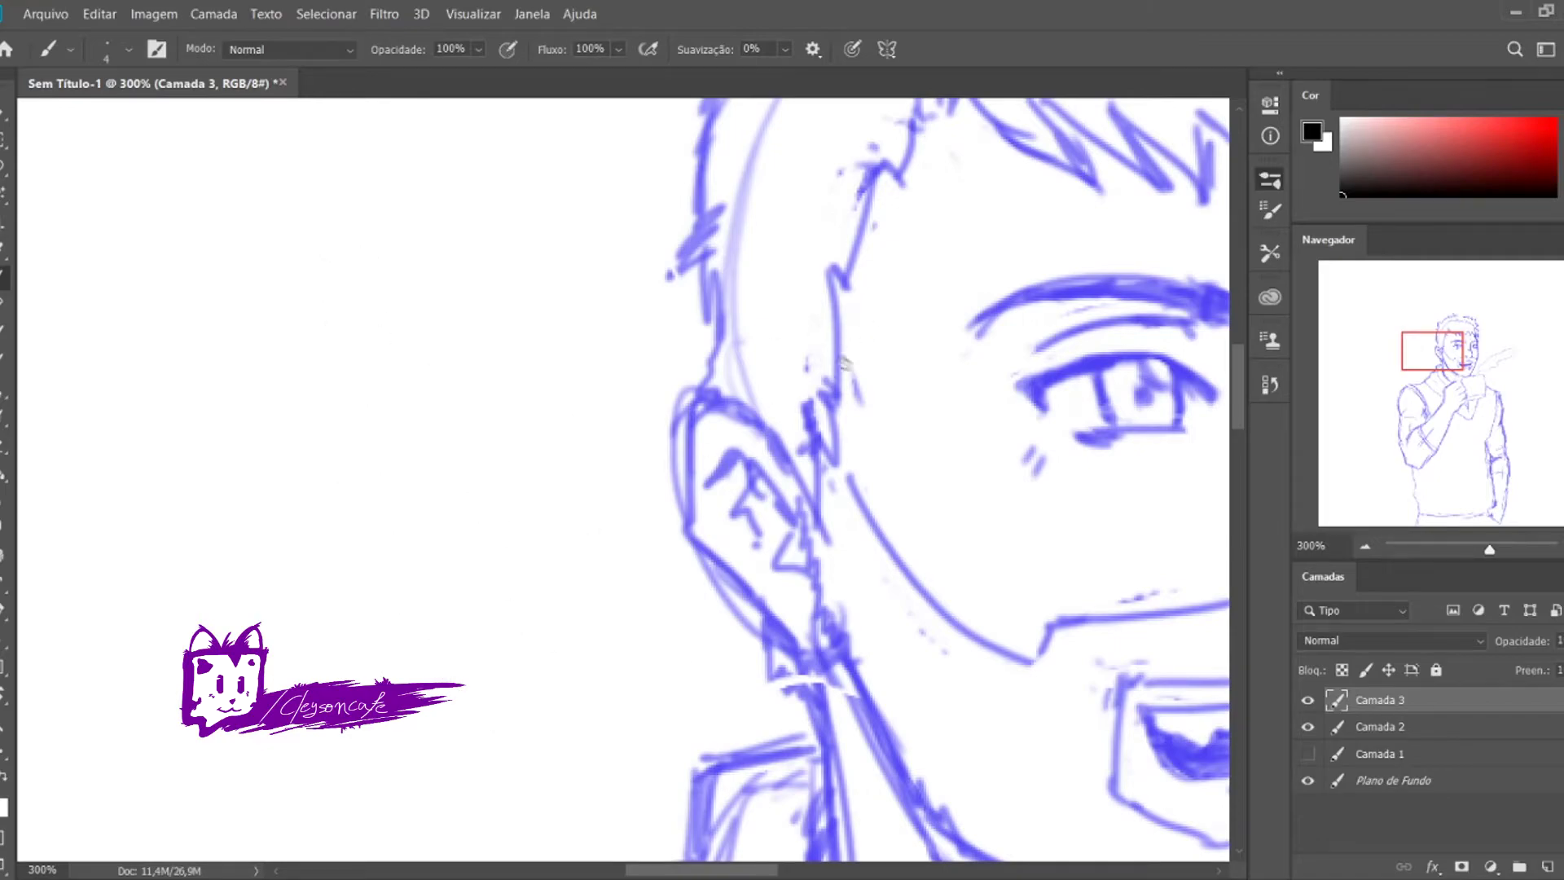
drag(326, 185, 584, 684)
key(ctrl+z)
drag(181, 317, 698, 715)
- Try several black curves for the ear outline, undoing each attempt
key(ctrl+z)
drag(338, 317, 412, 437)
key(ctrl+z)
drag(771, 436, 692, 521)
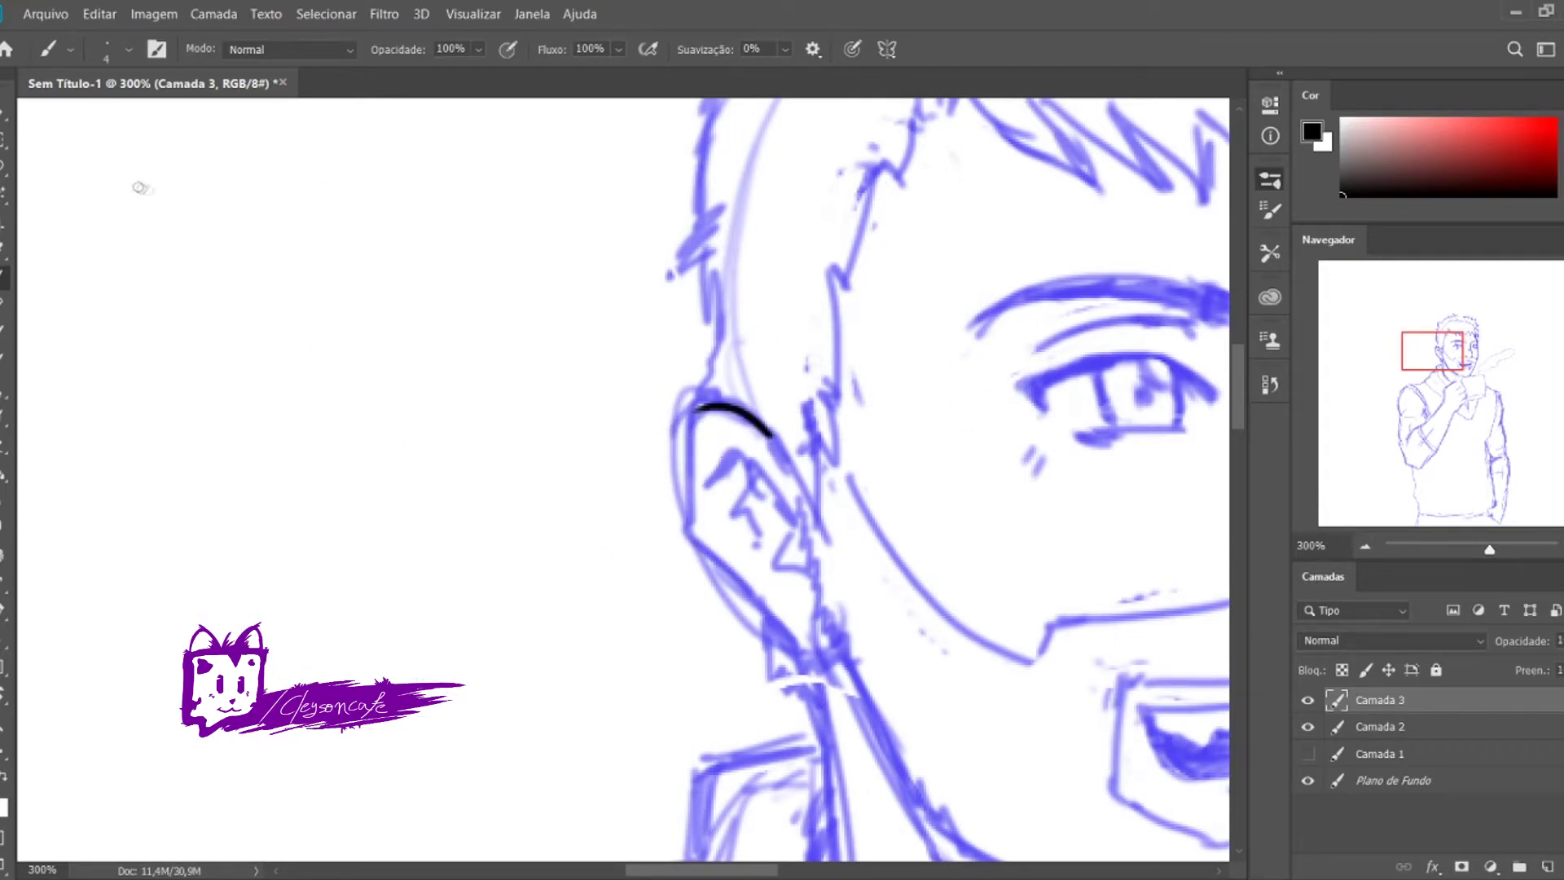
key(ctrl+z)
drag(697, 403, 807, 472)
key(ctrl+z)
mouse_move(700, 403)
mouse_down()
mouse_move(802, 470)
mouse_move(676, 473)
mouse_move(843, 672)
mouse_move(167, 769)
mouse_up()
key(ctrl+z)
mouse_move(767, 248)
mouse_down()
mouse_move(821, 394)
mouse_move(818, 560)
mouse_move(817, 267)
mouse_move(815, 458)
mouse_up()
key(ctrl+z)
- Ink the right face edge, jagged beard along jaw and cheek, mustache and nose contour
mouse_move(819, 236)
mouse_down()
mouse_move(792, 548)
mouse_move(644, 818)
mouse_up()
mouse_move(167, 488)
mouse_down()
mouse_move(195, 566)
mouse_move(313, 700)
mouse_move(529, 802)
mouse_move(639, 807)
mouse_up()
mouse_move(166, 275)
mouse_down()
mouse_move(195, 350)
mouse_move(298, 489)
mouse_move(388, 509)
mouse_up()
drag(379, 442, 562, 416)
drag(684, 417, 814, 444)
drag(570, 403, 716, 391)
drag(696, 131, 717, 367)
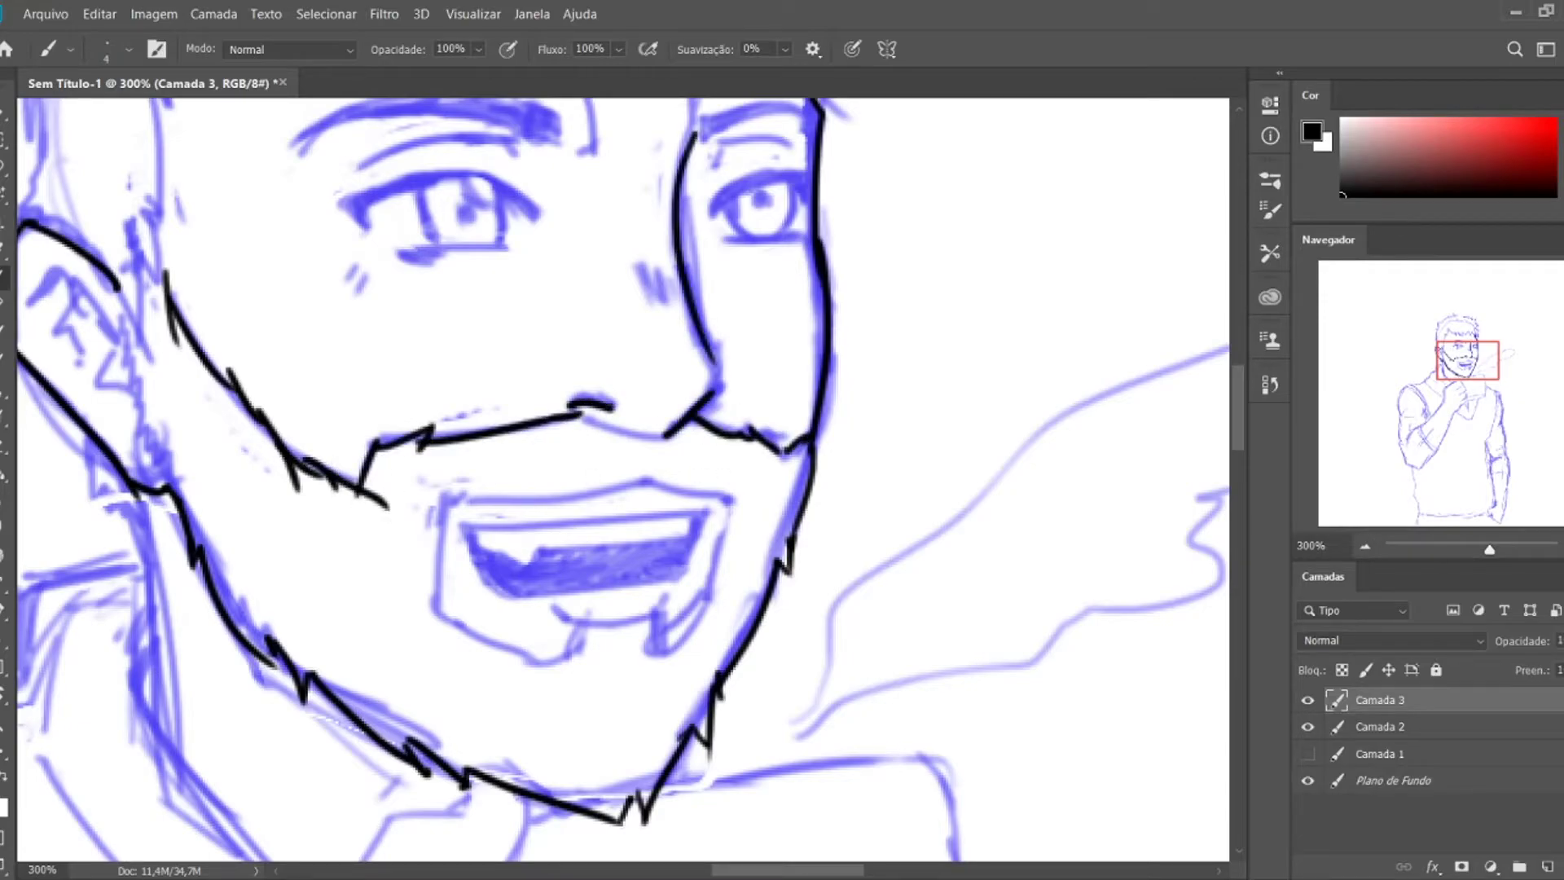
- Ink both eyebrows solid black
scroll(623, 480, up, 5)
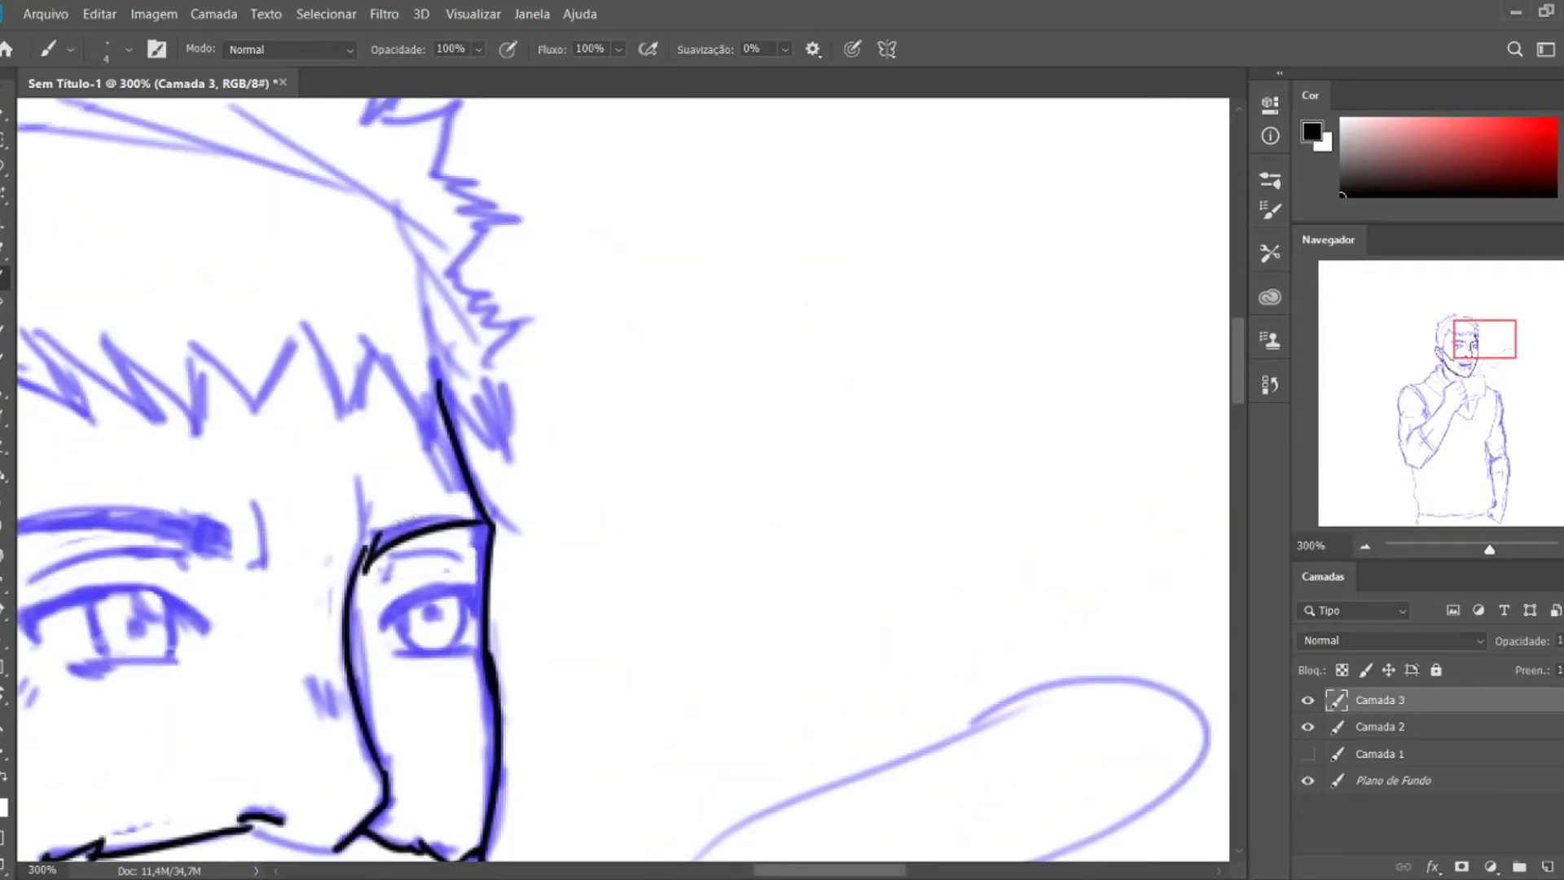
scroll(623, 480, up, 2)
mouse_move(574, 617)
mouse_down()
mouse_move(307, 633)
mouse_move(561, 576)
mouse_up()
key(ctrl+z)
drag(721, 611, 814, 580)
scroll(815, 580, down, 3)
scroll(815, 580, up, 5)
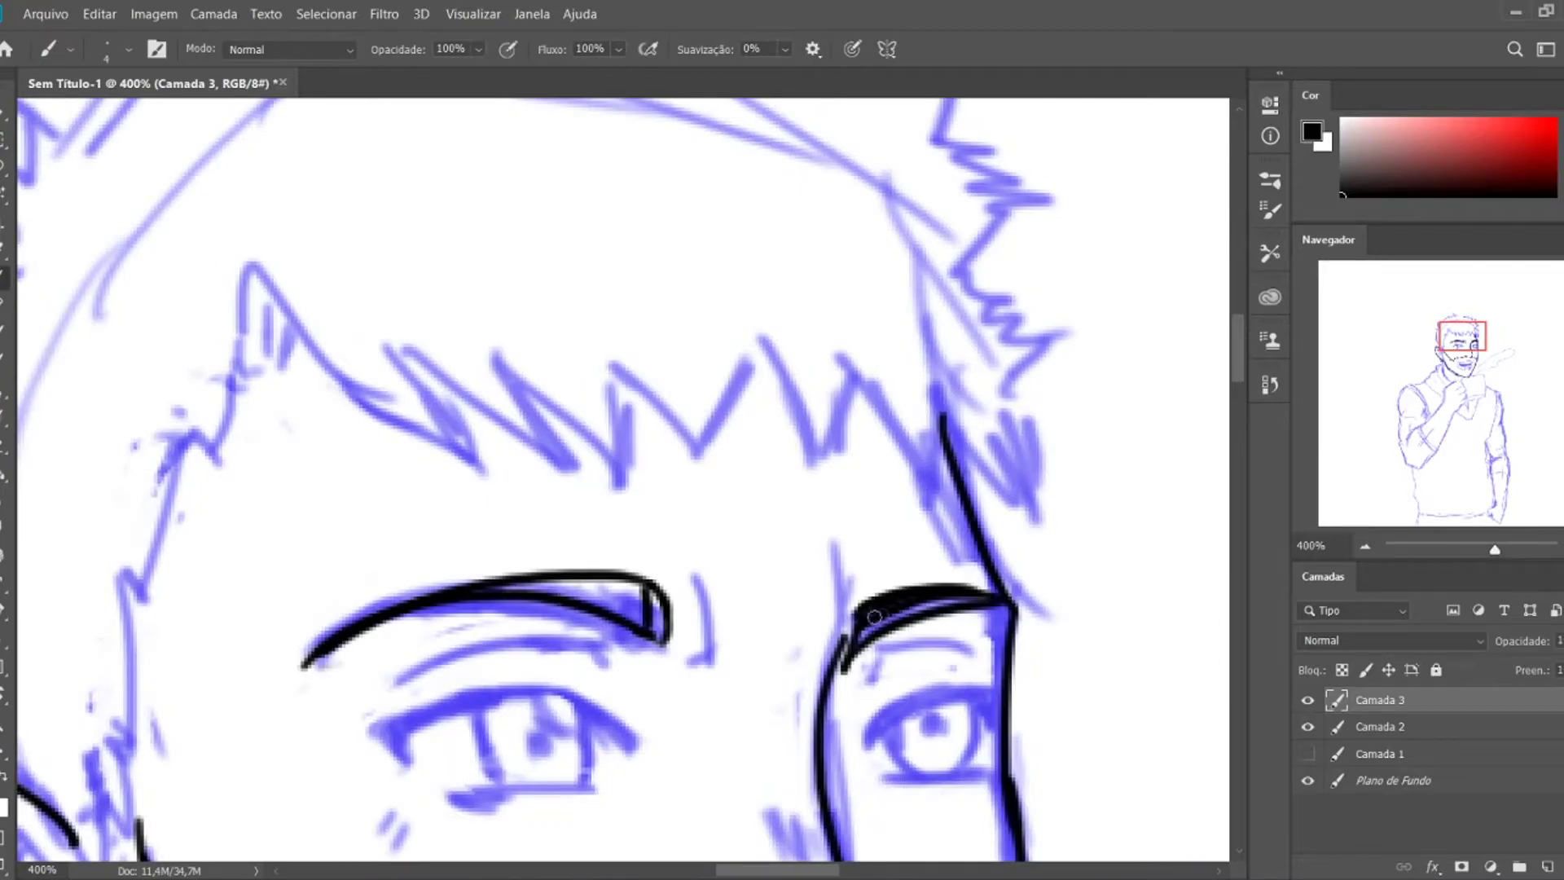
mouse_move(499, 583)
mouse_down()
mouse_move(660, 627)
mouse_move(617, 595)
mouse_move(666, 629)
mouse_up()
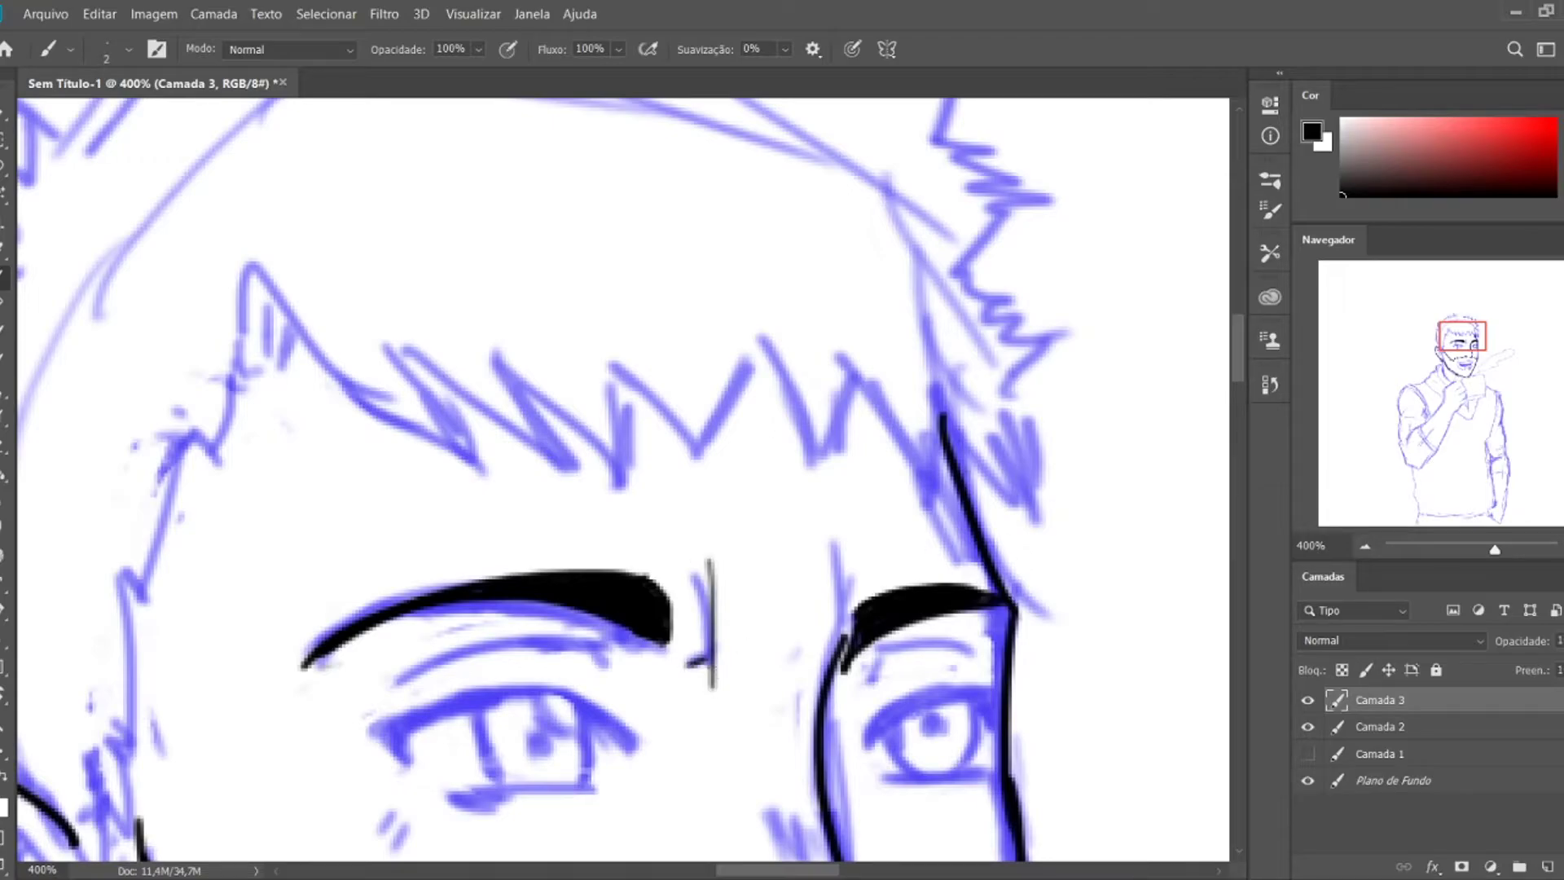
- Add hatch marks beside the nose and ink the left eye's upper lid and outer corner
key(v)
key(b)
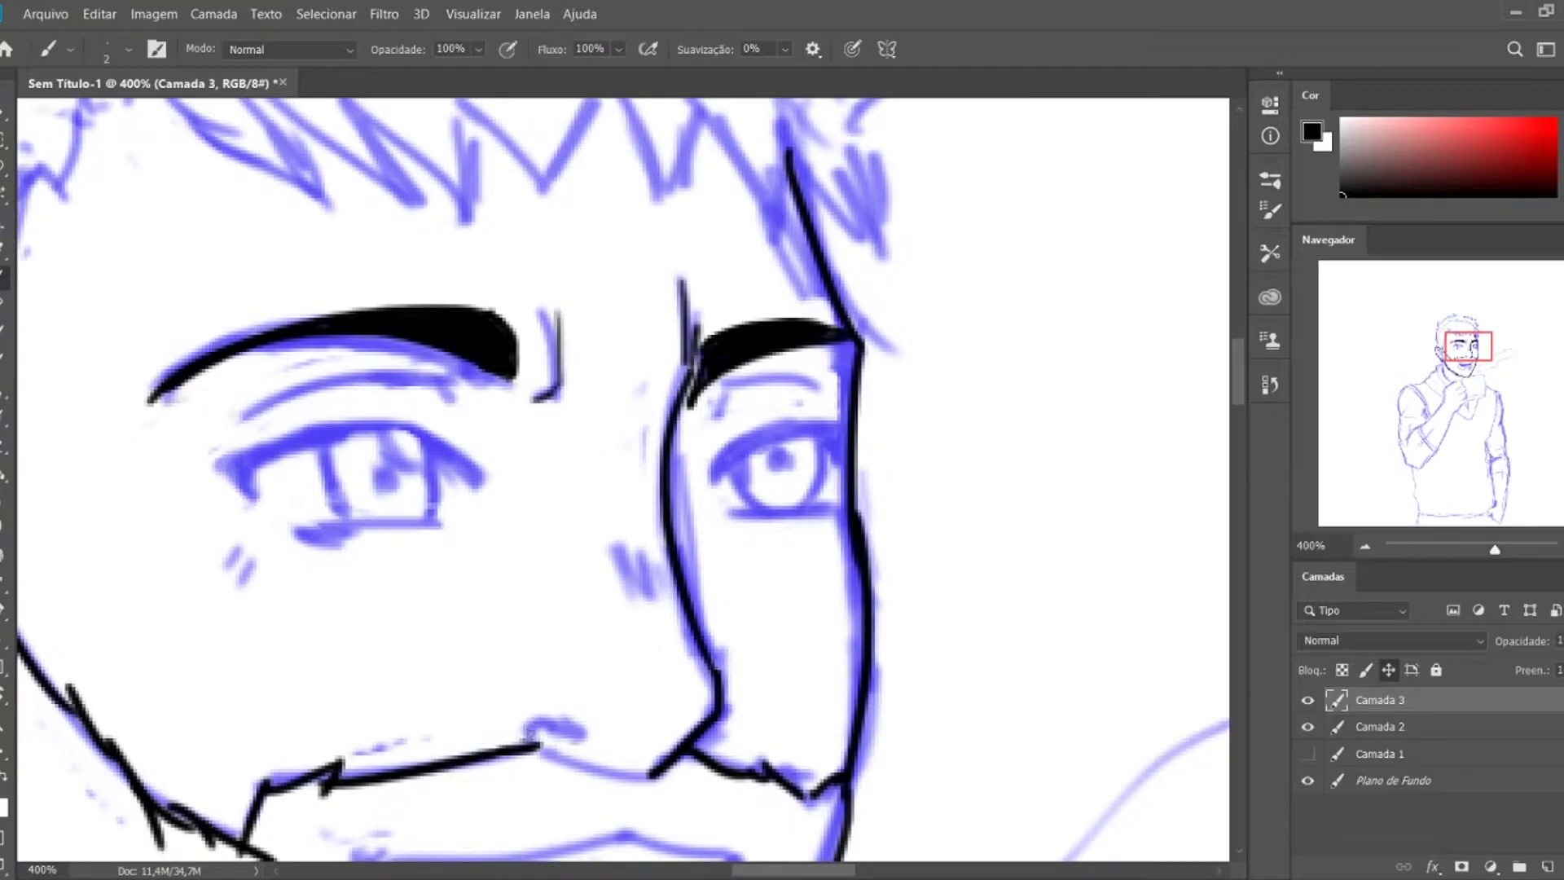
drag(654, 555, 662, 588)
drag(664, 554, 671, 585)
mouse_move(255, 471)
mouse_down()
mouse_move(440, 431)
mouse_move(471, 469)
mouse_up()
mouse_move(271, 513)
mouse_down()
mouse_move(233, 453)
mouse_move(379, 432)
mouse_move(235, 462)
mouse_up()
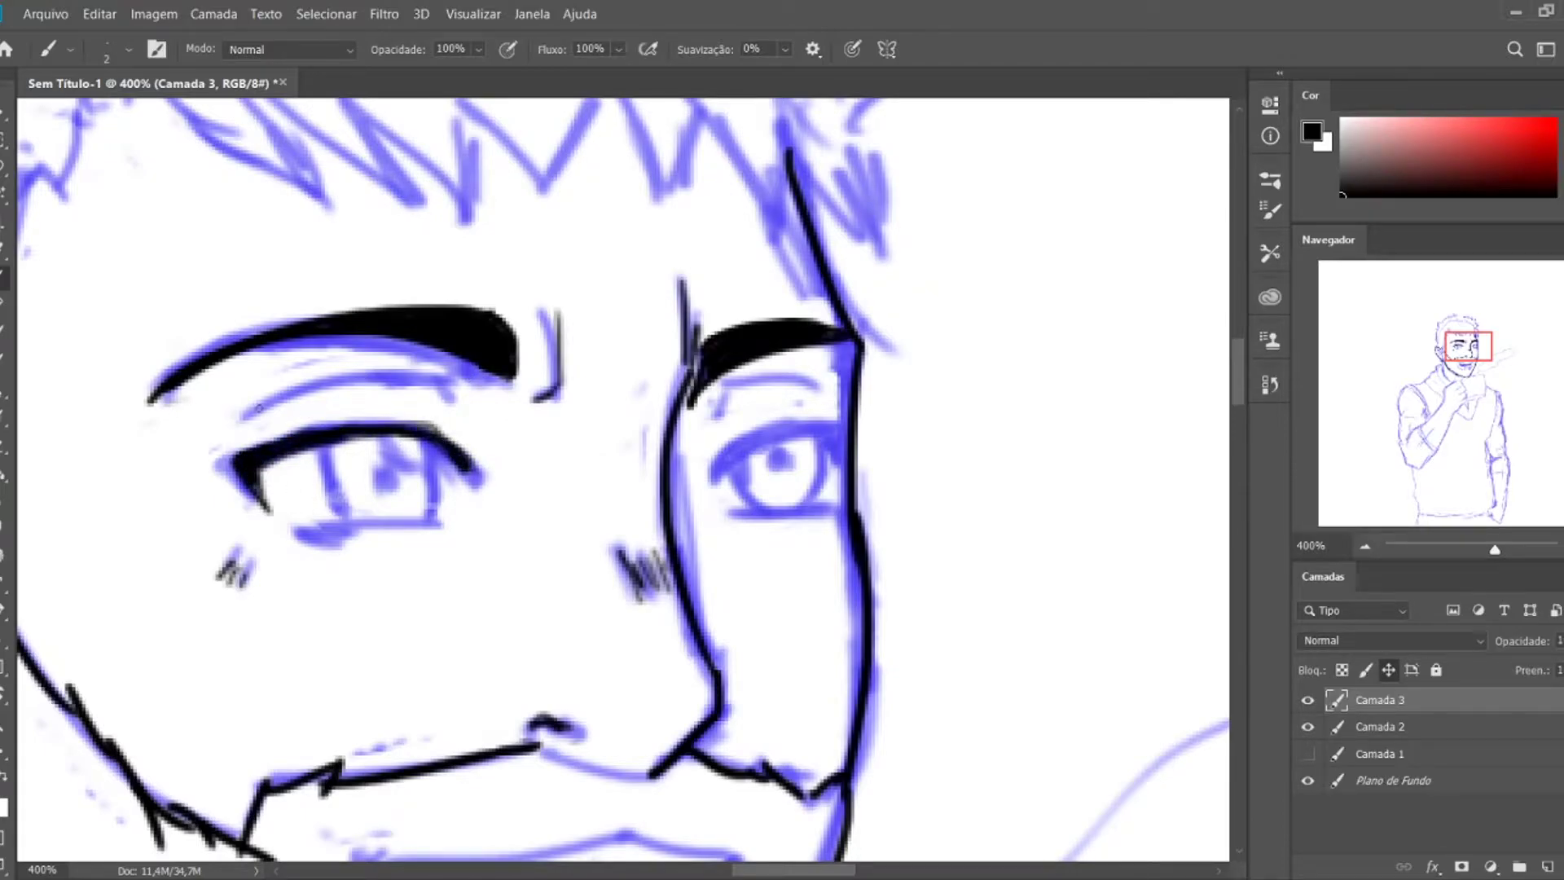
- Ink the left eye's crease, lower lid and both iris sides, plus the right upper lid
drag(238, 416, 452, 384)
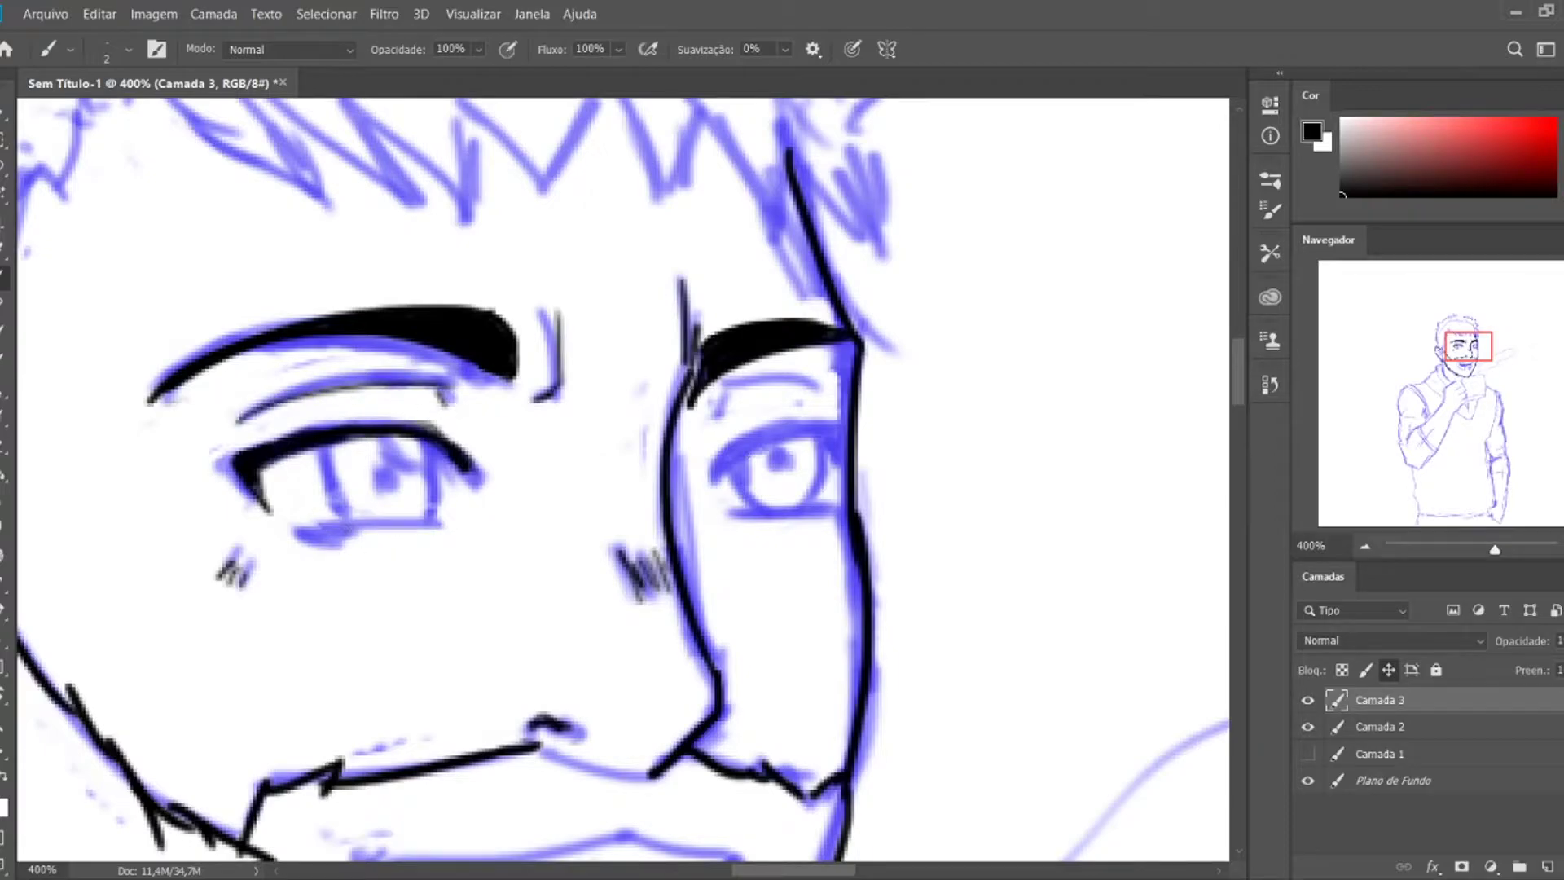
drag(334, 528, 463, 522)
drag(326, 450, 358, 518)
key(ctrl+z)
mouse_move(324, 447)
mouse_down()
mouse_move(347, 523)
mouse_move(444, 445)
mouse_up()
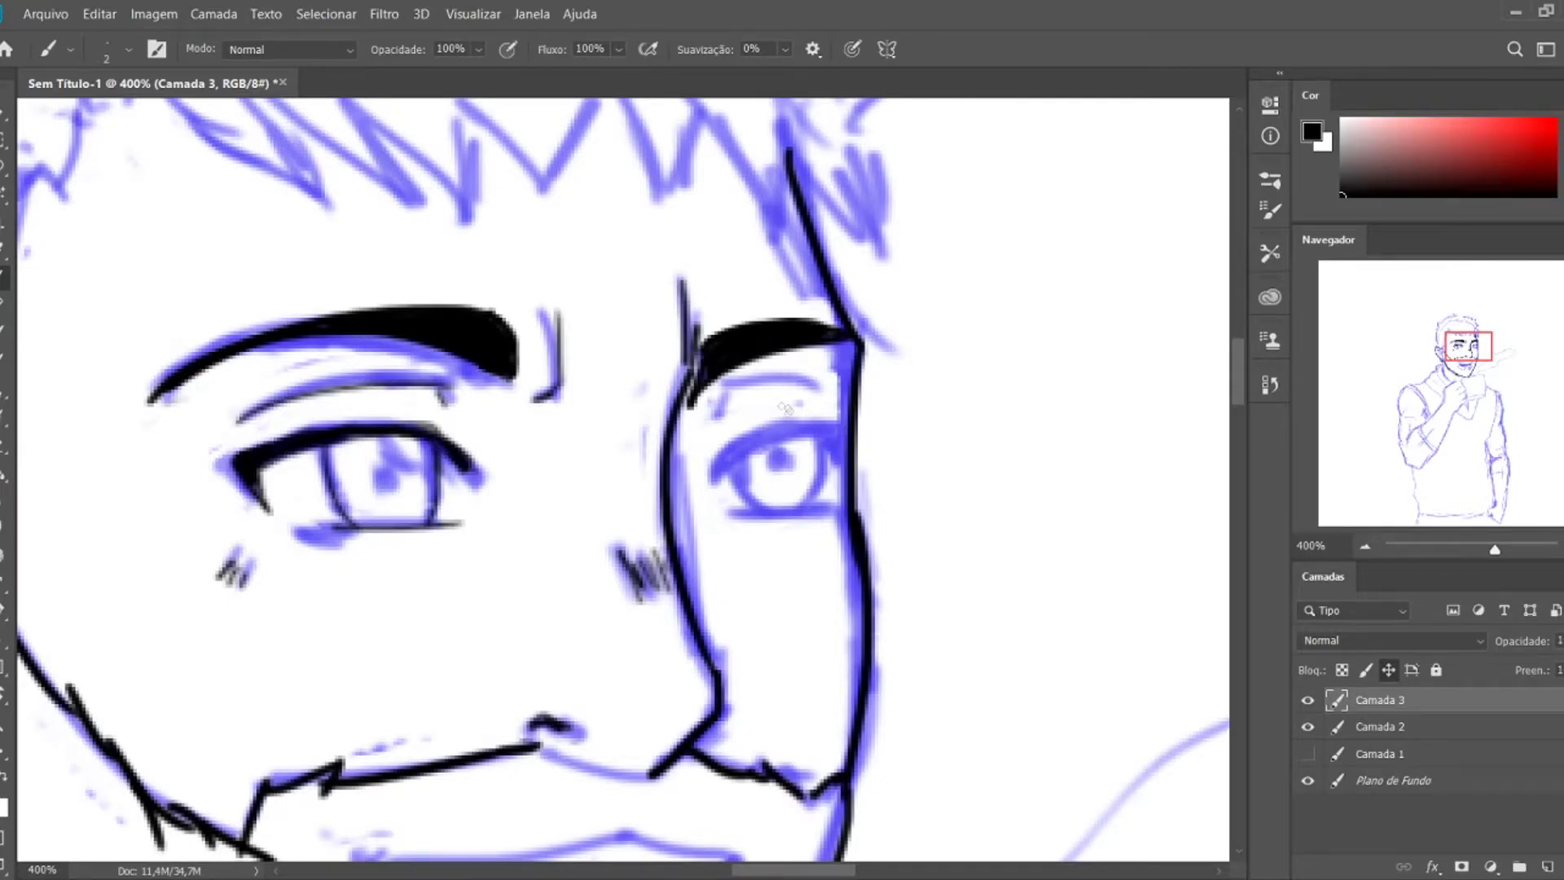
drag(716, 482, 845, 419)
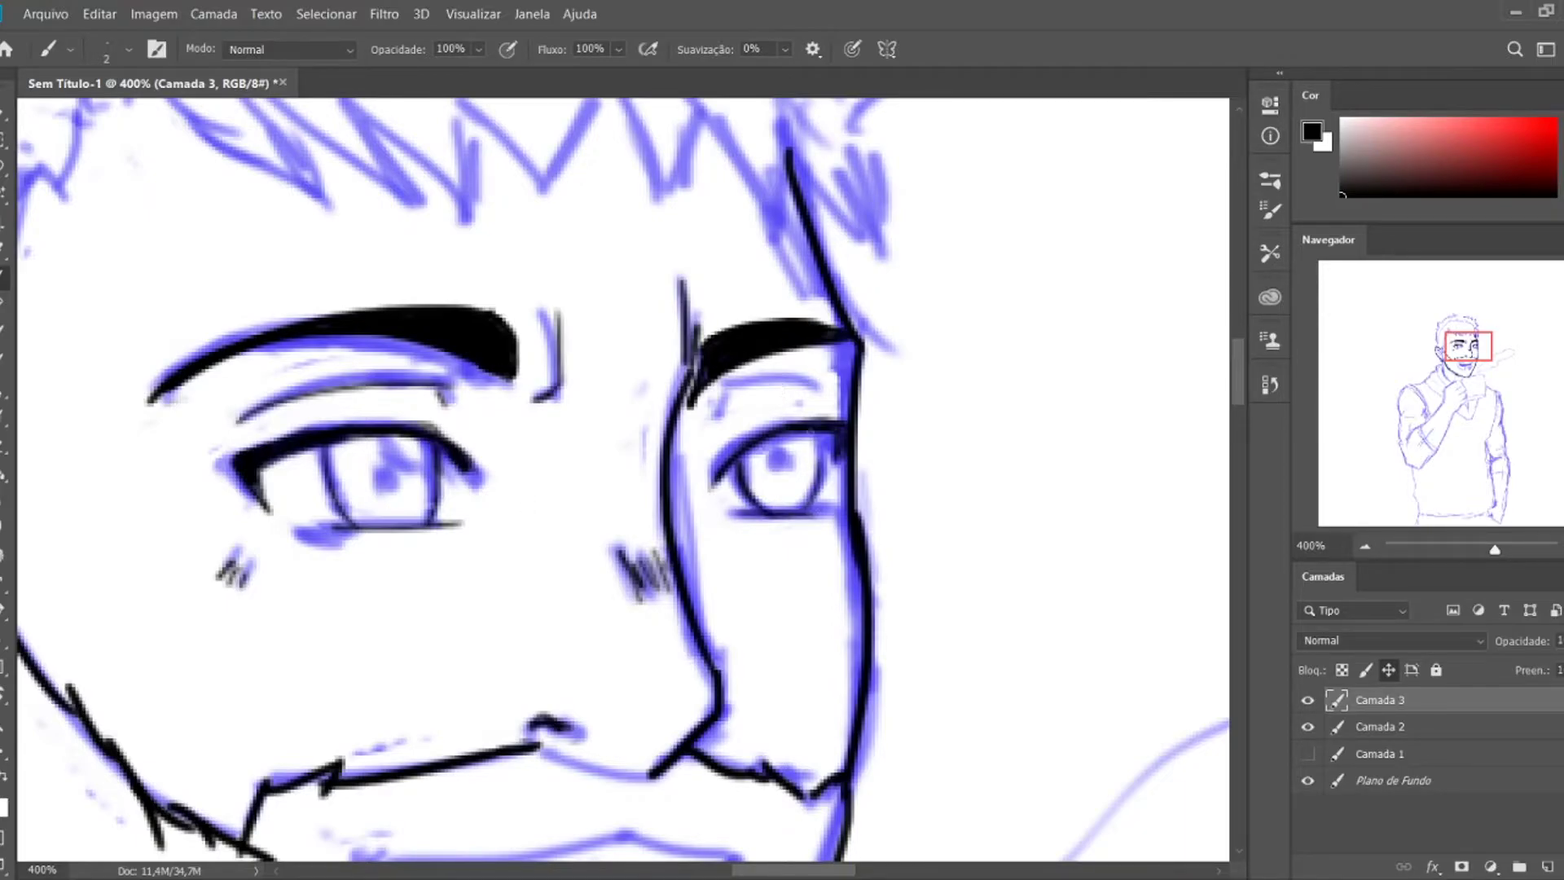
scroll(733, 401, down, 5)
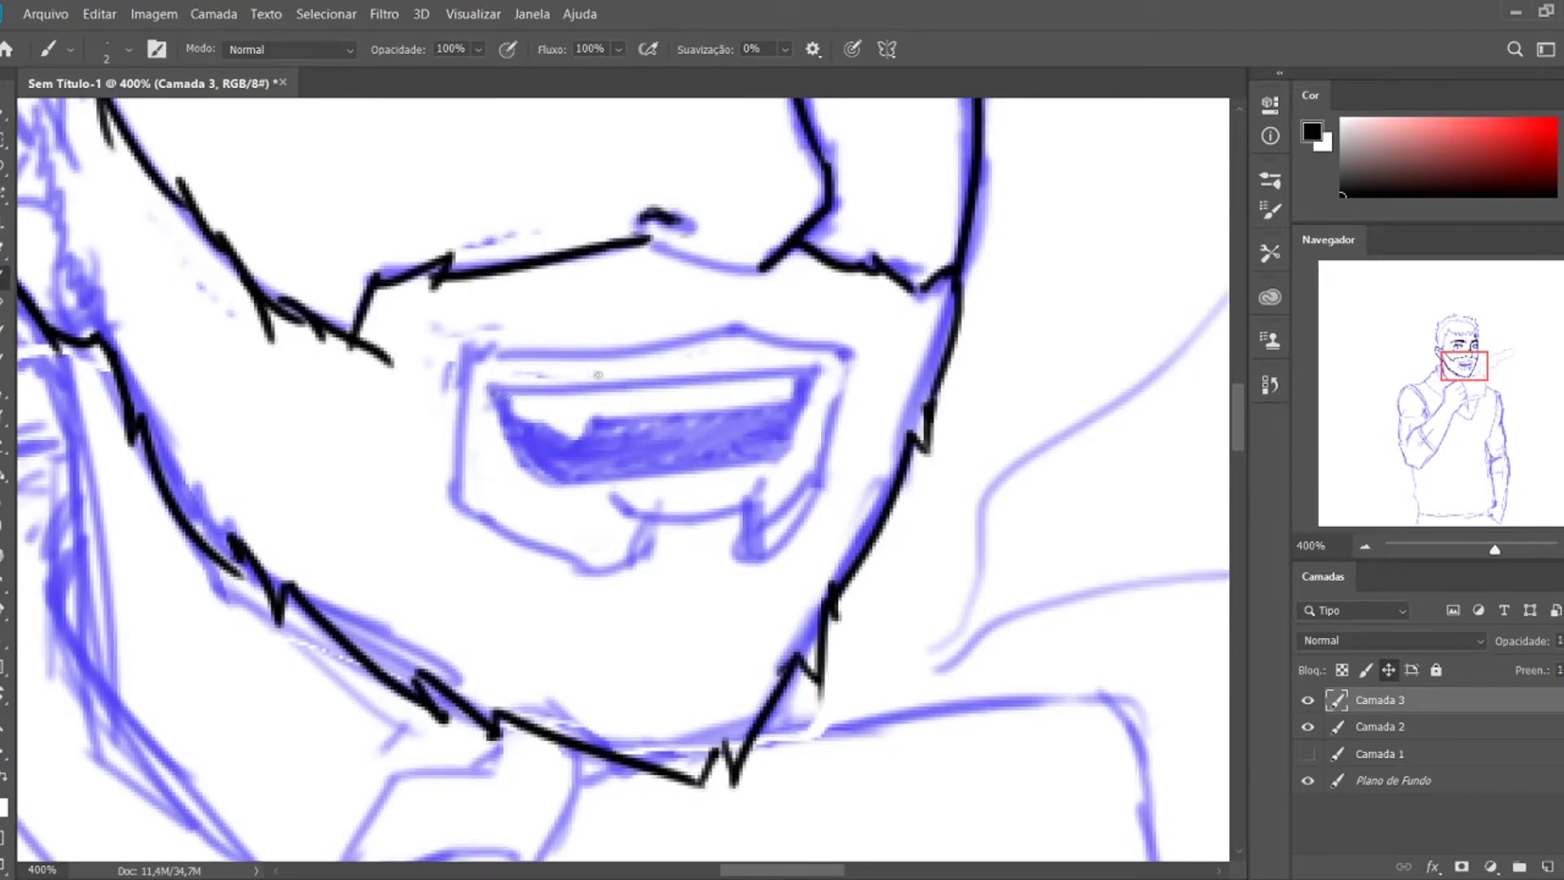
- Outline the teeth, the line under the lower lip and the top edge of the mouth interior
mouse_move(826, 372)
mouse_down()
mouse_move(493, 388)
mouse_move(509, 456)
mouse_move(619, 489)
mouse_move(819, 390)
mouse_move(784, 457)
mouse_up()
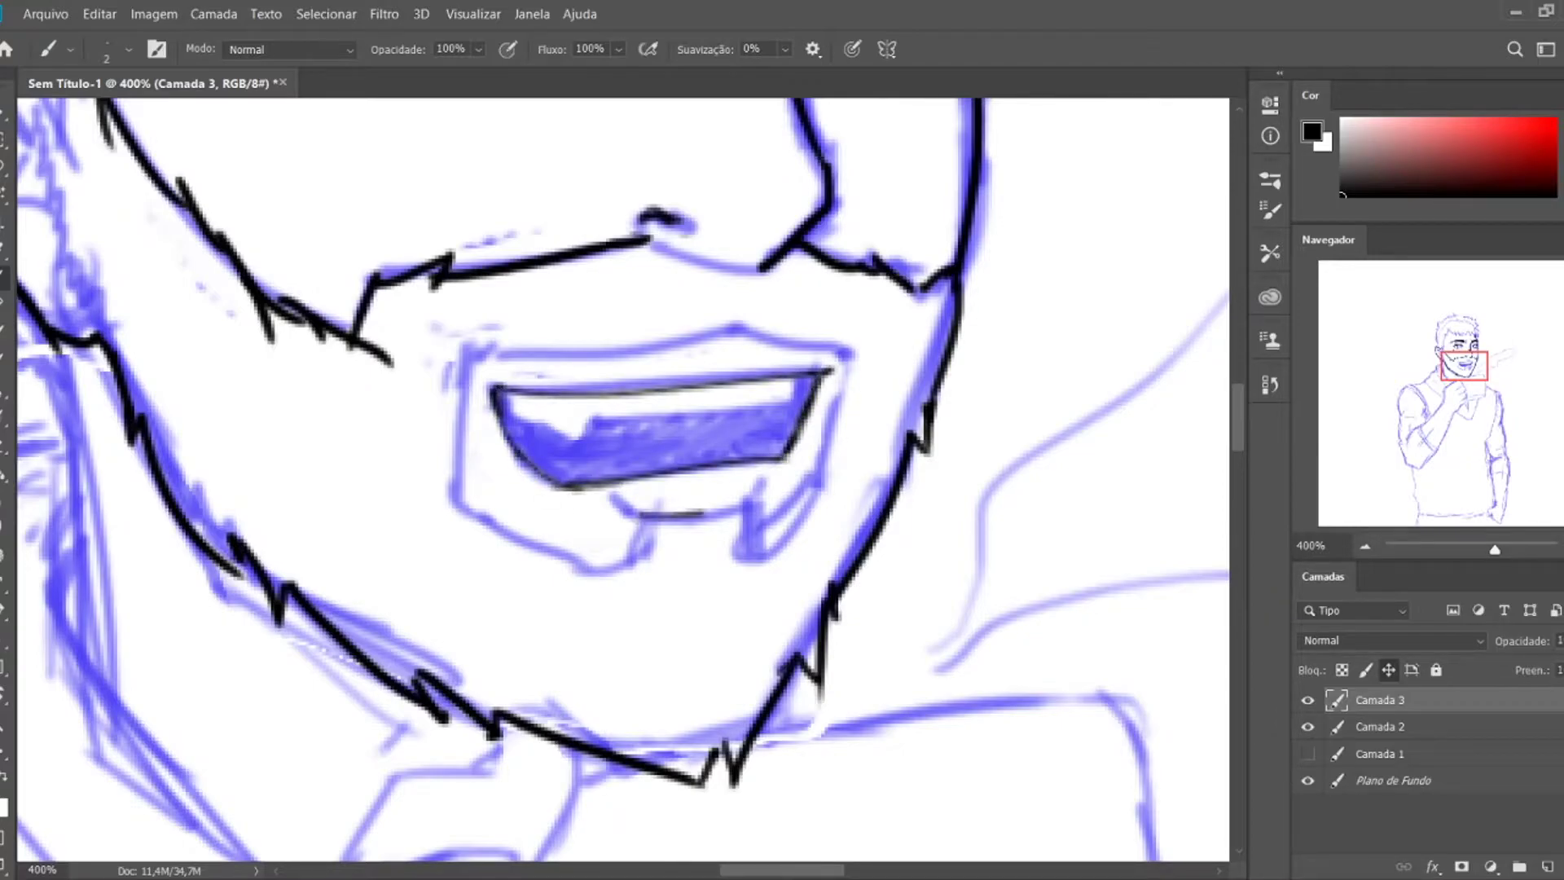
drag(639, 519, 763, 485)
mouse_move(509, 411)
mouse_down()
mouse_move(554, 423)
mouse_move(802, 400)
mouse_move(797, 376)
mouse_up()
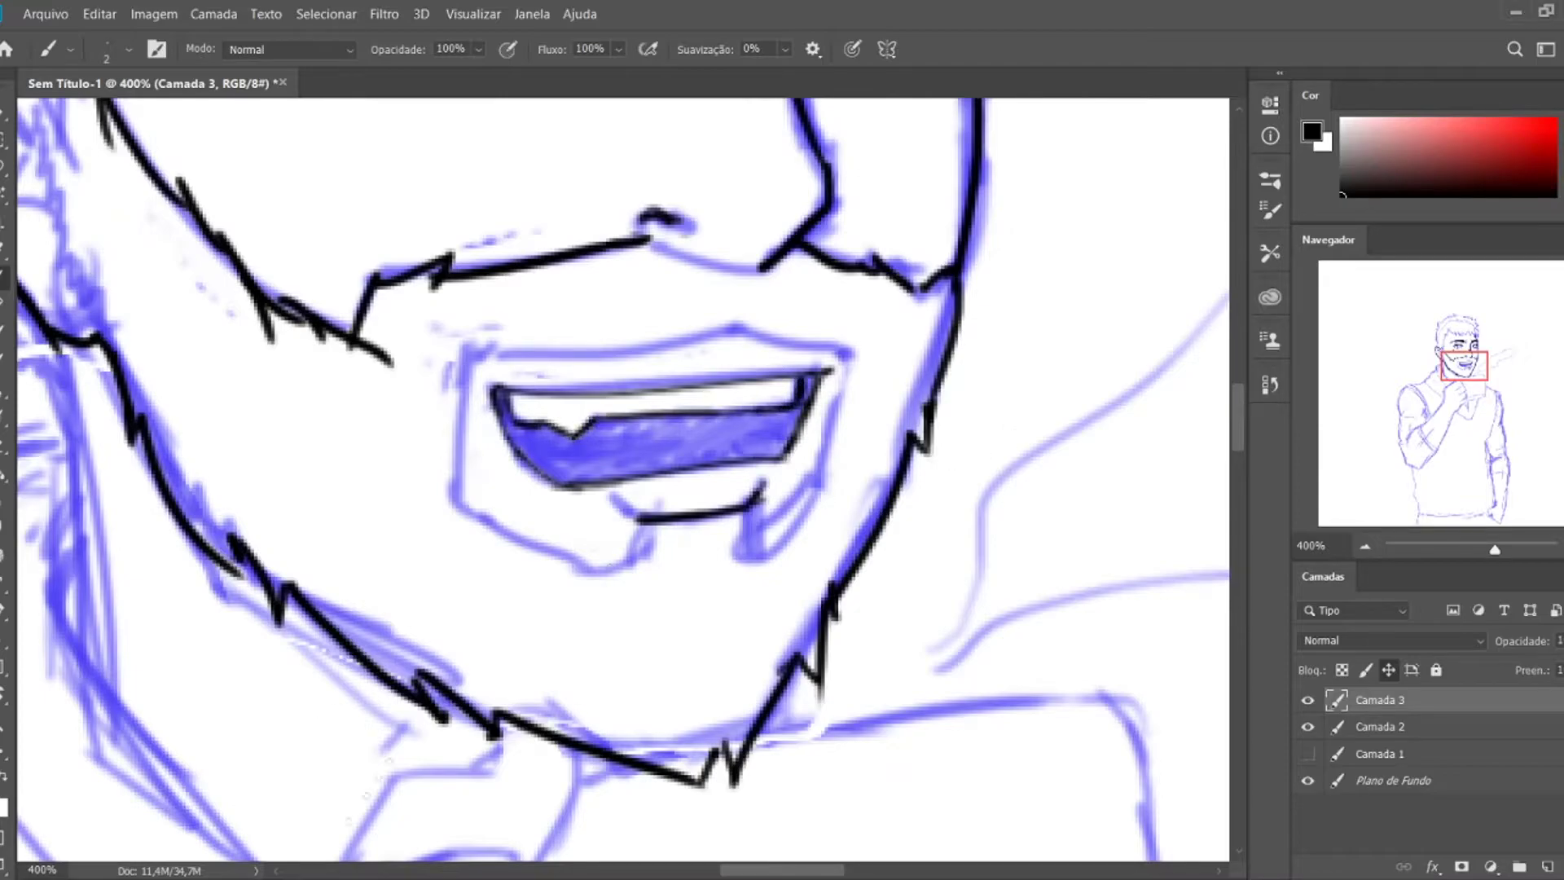
mouse_move(505, 440)
mouse_down()
mouse_move(570, 428)
mouse_move(708, 443)
mouse_up()
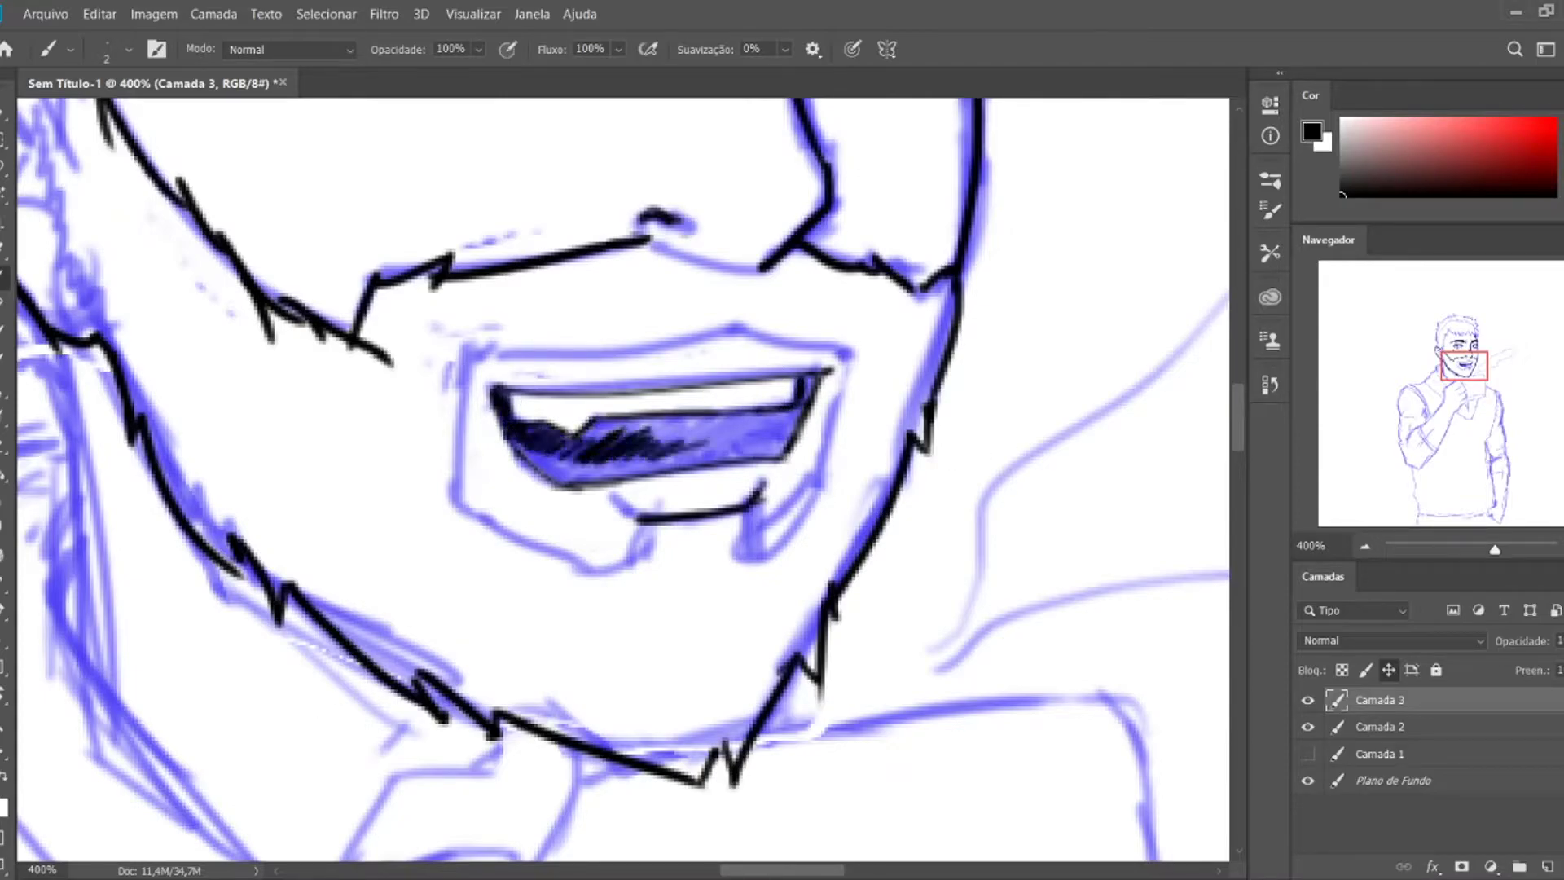
- Fill the mouth interior solid black using Magic Wand, Paint Bucket and a larger brush
key(w)
click(733, 436)
key(g)
click(717, 440)
key(b)
key(ctrl+d)
drag(542, 466, 652, 482)
key(bracketright)
key(bracketright)
key(bracketright)
mouse_move(570, 448)
mouse_down()
mouse_move(709, 440)
mouse_move(544, 444)
mouse_move(634, 423)
mouse_up()
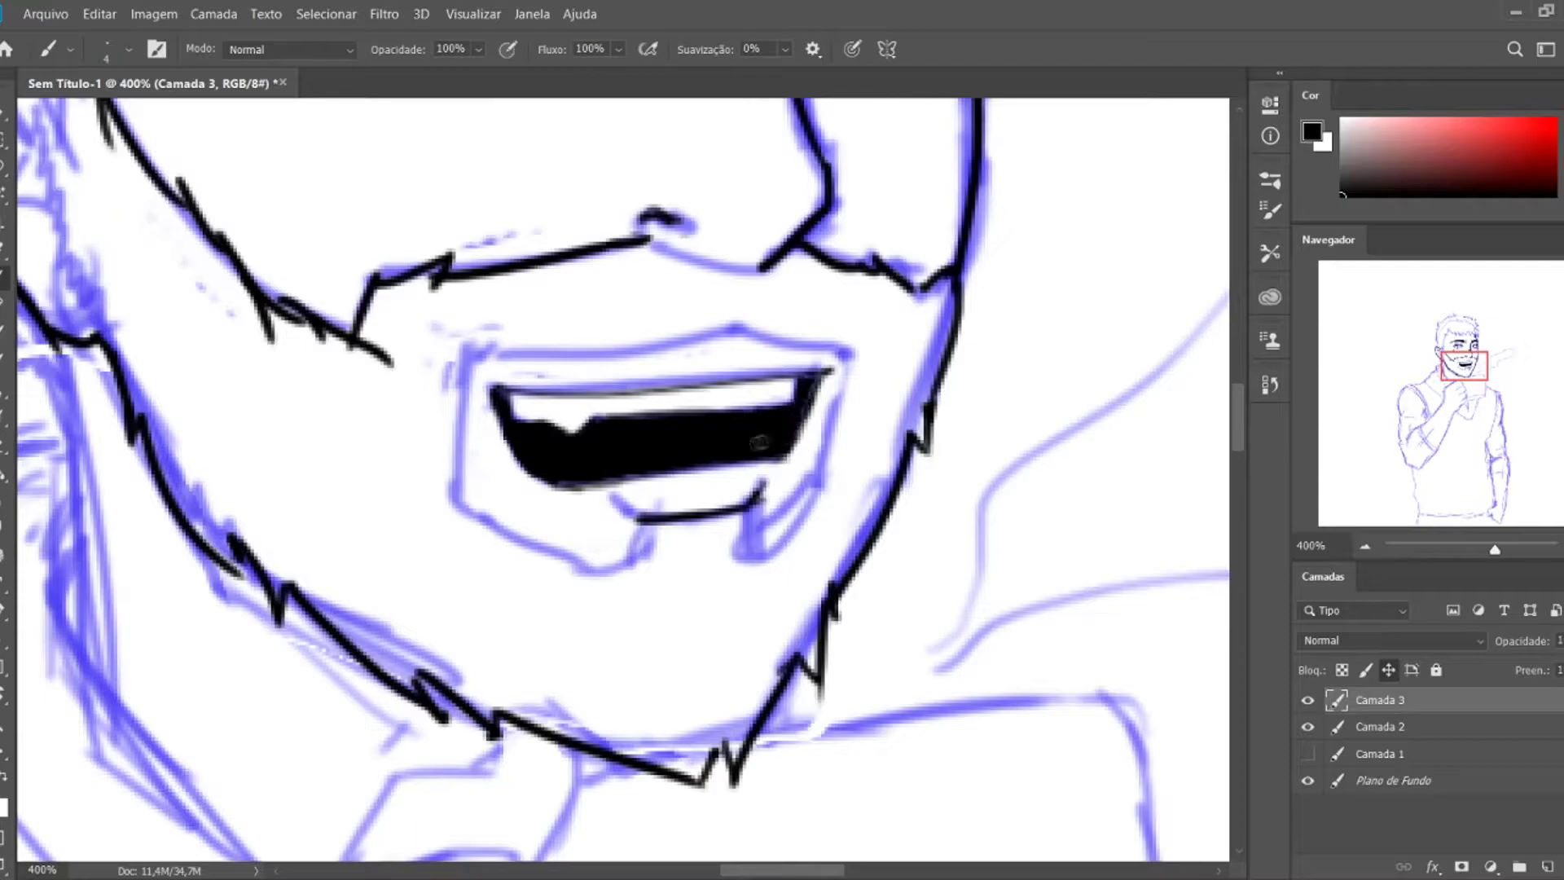
- Ink the upper lip, mouth corner, lower lip outline and vertical chin strokes
mouse_move(474, 349)
mouse_down()
mouse_move(445, 534)
mouse_move(733, 318)
mouse_move(856, 376)
mouse_move(809, 493)
mouse_up()
drag(681, 522, 658, 588)
drag(447, 515, 658, 590)
drag(741, 509, 794, 550)
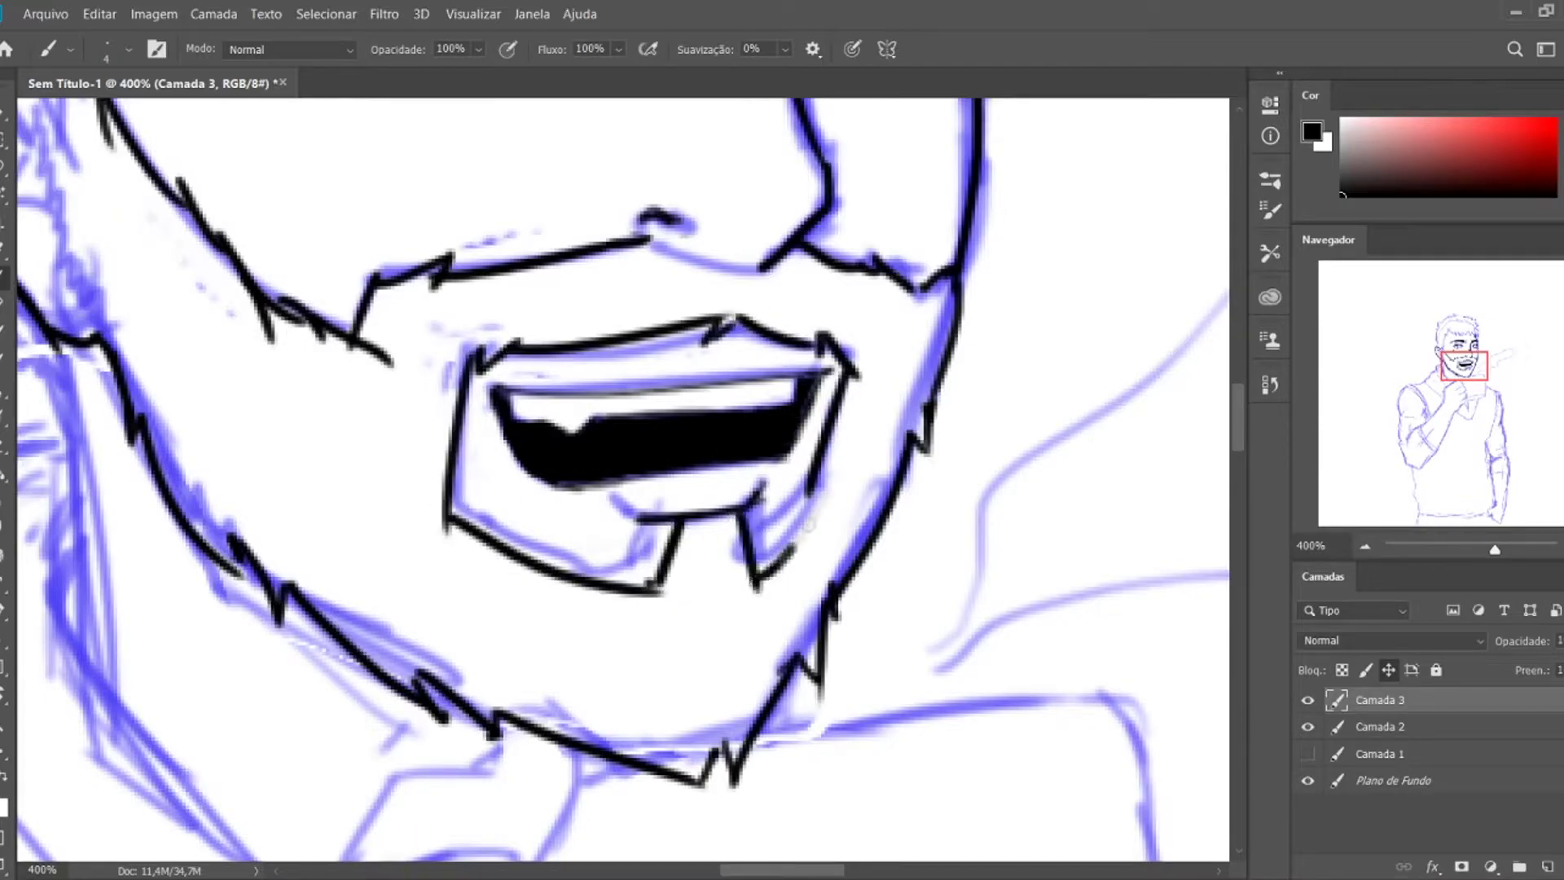
key(ctrl+z)
drag(811, 481, 758, 578)
scroll(757, 579, up, 5)
- Dot black pupils into both eyes and ink the inner edge of the ear
click(470, 466)
click(863, 460)
scroll(619, 481, up, 5)
scroll(619, 480, left, 5)
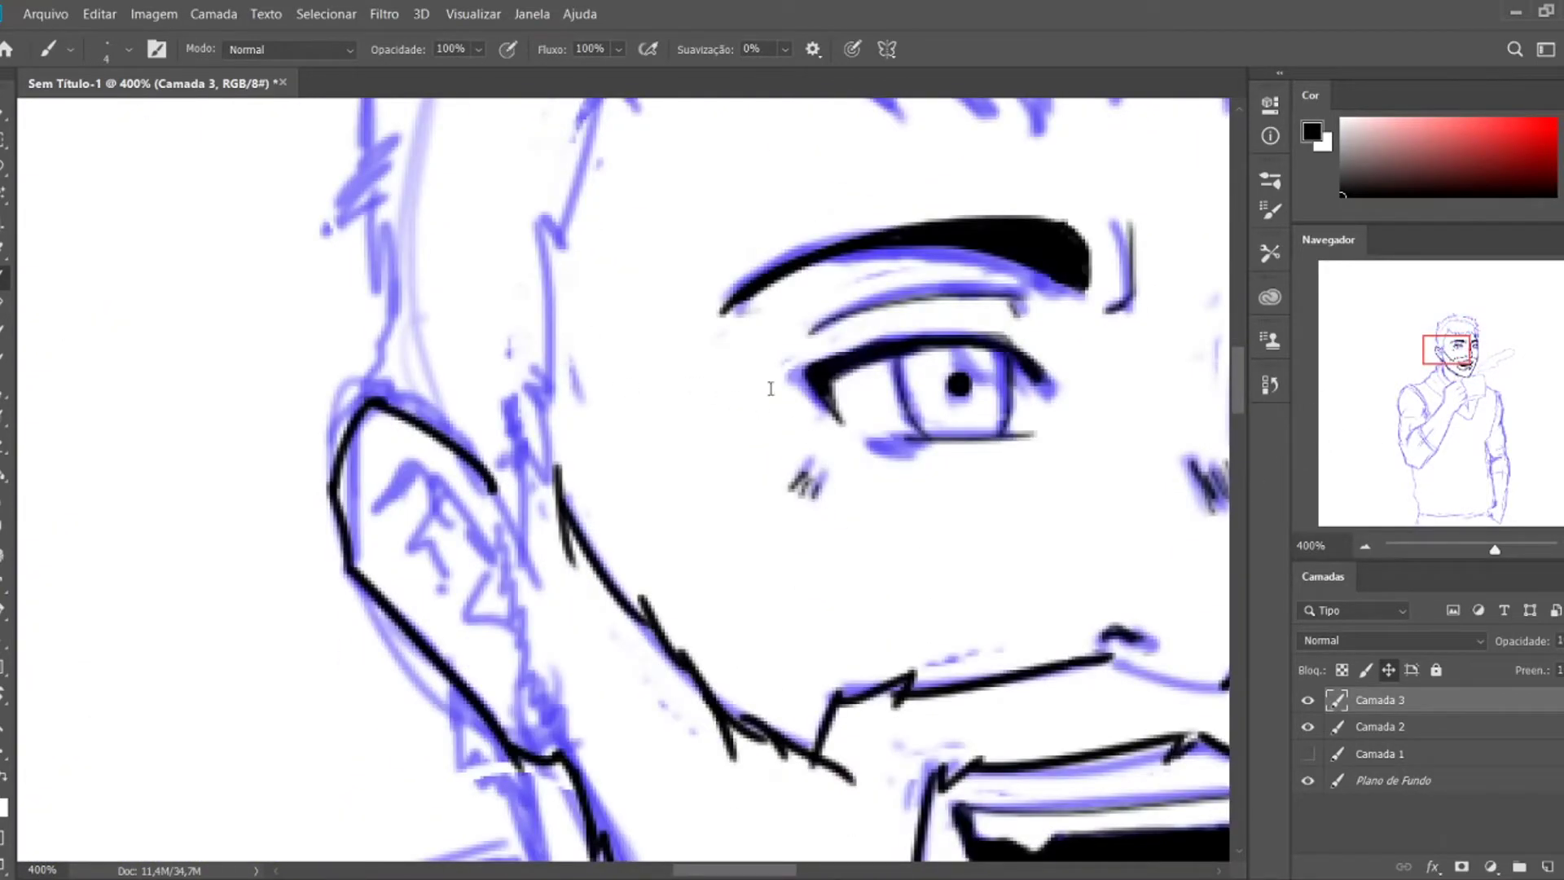
mouse_move(494, 481)
mouse_down()
mouse_move(554, 623)
mouse_move(558, 411)
mouse_move(949, 672)
mouse_up()
- Ink several spiky hair strands falling over the forehead
scroll(619, 481, up, 5)
drag(772, 429, 945, 668)
mouse_move(906, 444)
mouse_down()
mouse_move(1083, 676)
mouse_move(1116, 684)
mouse_up()
drag(1120, 448, 1173, 701)
scroll(814, 570, down, 5)
scroll(815, 570, right, 5)
drag(660, 114, 803, 334)
drag(855, 196, 936, 358)
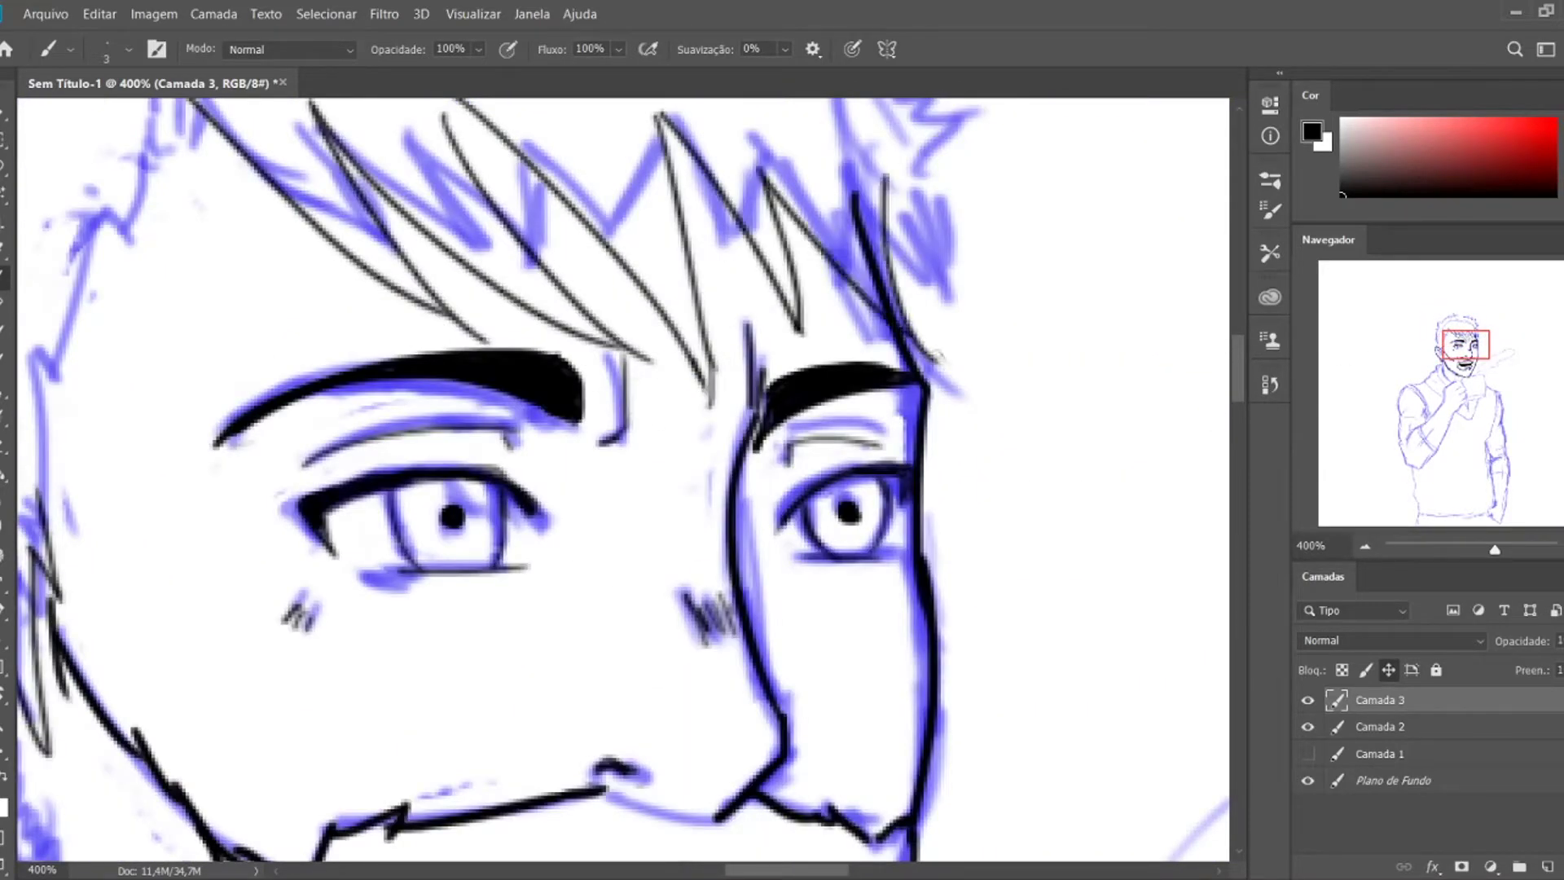
- Redraw the right-side hair strands and re-ink the trimmed tips as short strokes
key(ctrl+z)
drag(884, 156, 961, 393)
drag(908, 262, 1008, 352)
drag(933, 160, 998, 349)
key(e)
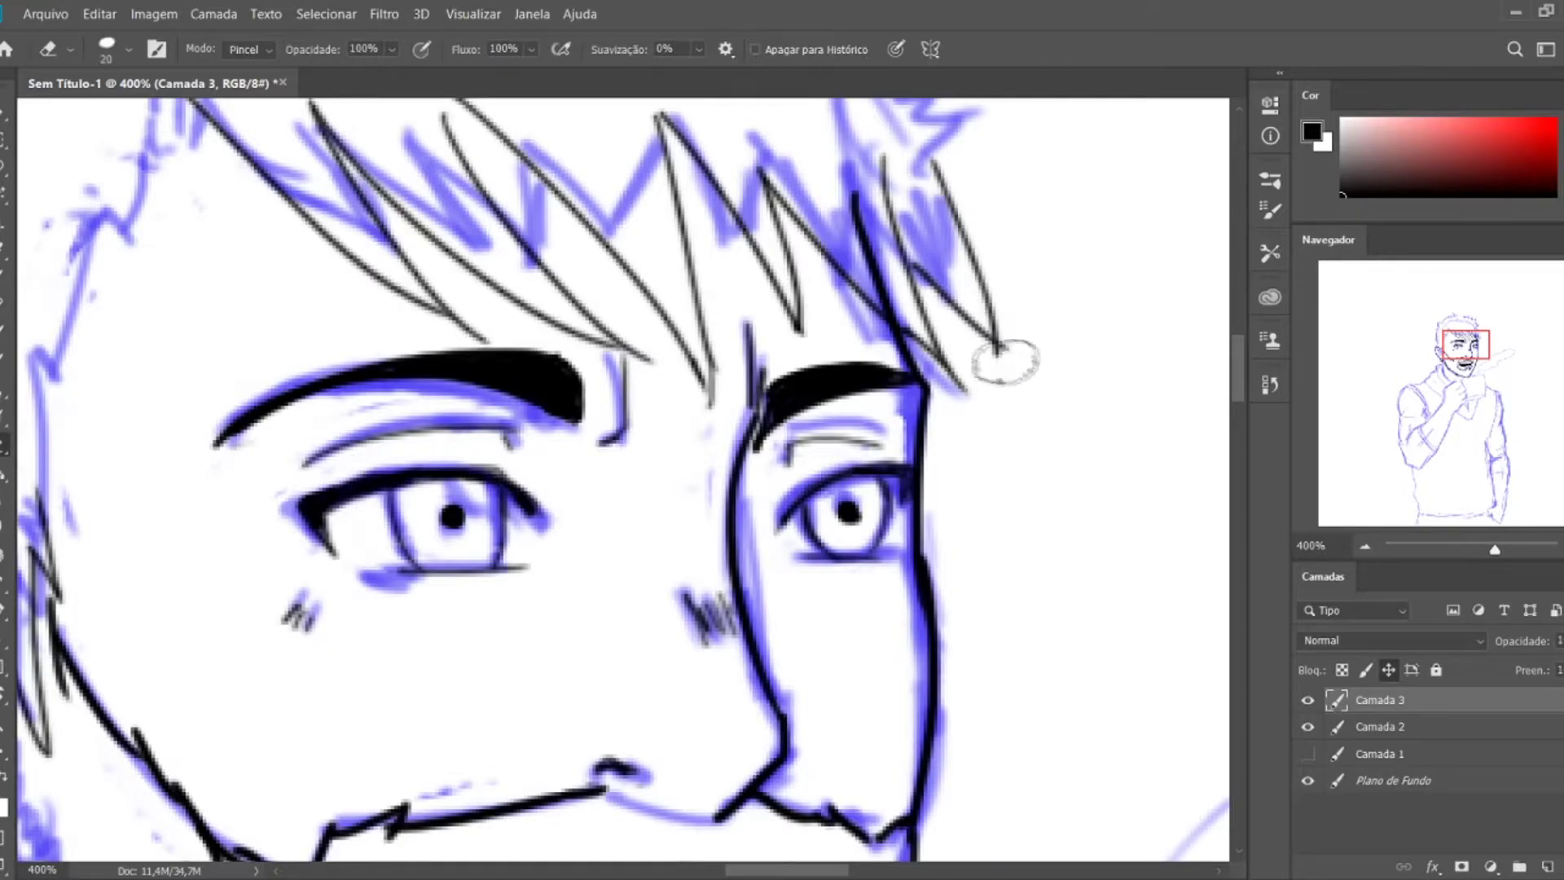
key(b)
mouse_move(576, 307)
mouse_down()
mouse_move(607, 338)
mouse_move(591, 335)
mouse_move(621, 334)
mouse_up()
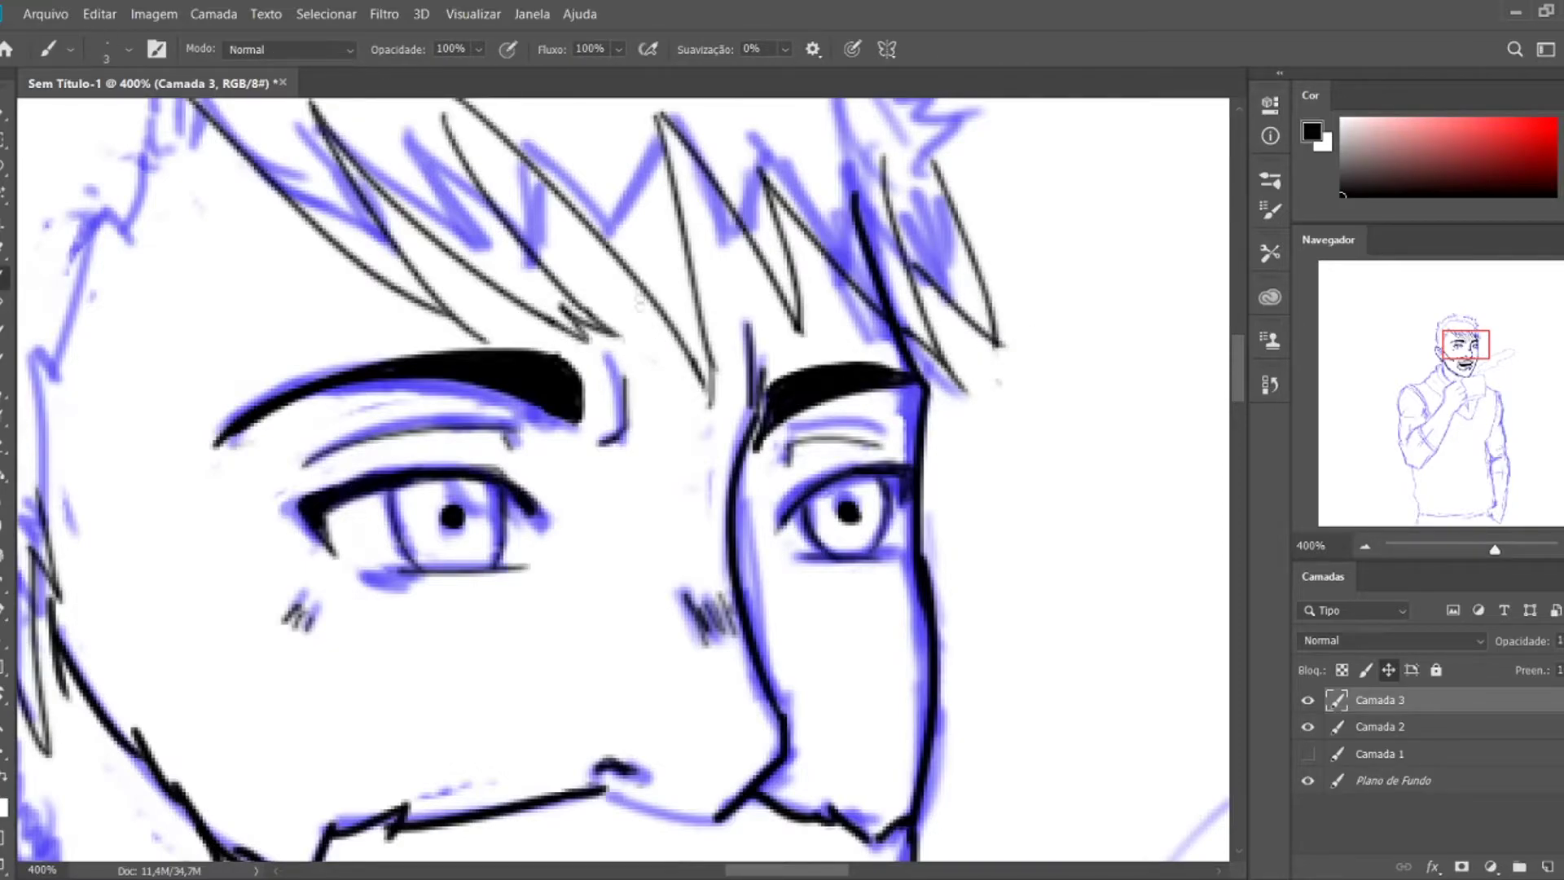
- Ink the jagged left hairline down the side of the forehead
scroll(639, 301, up, 5)
scroll(640, 301, left, 5)
mouse_move(717, 381)
mouse_down()
mouse_move(721, 456)
mouse_move(769, 436)
mouse_move(659, 584)
mouse_move(598, 810)
mouse_up()
scroll(623, 481, down, 2)
scroll(624, 481, right, 3)
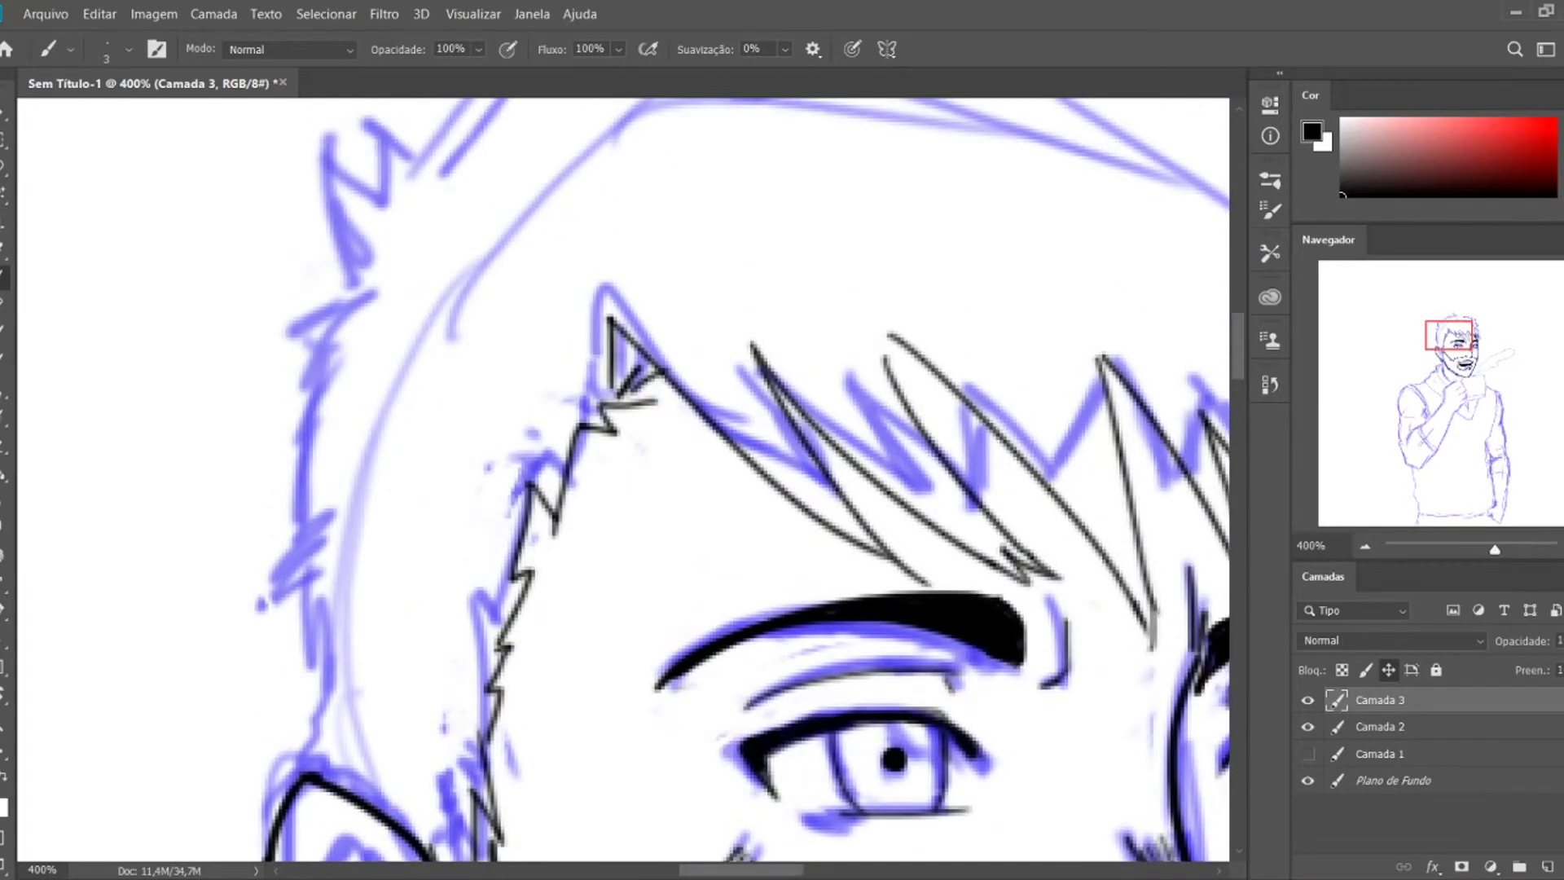
scroll(885, 565, up, 1)
scroll(884, 565, right, 5)
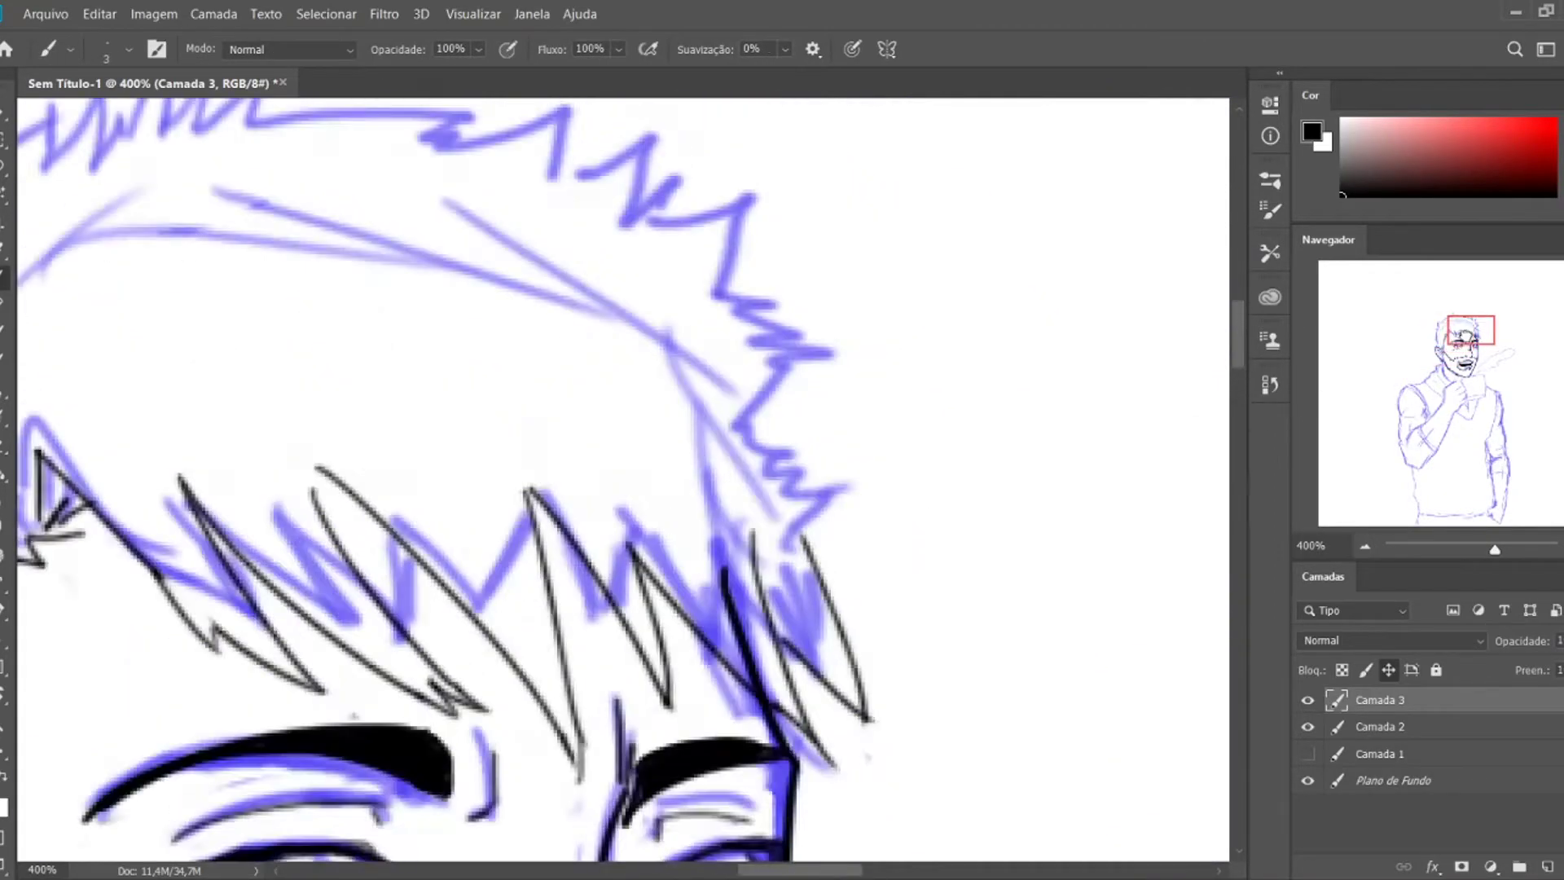
scroll(619, 481, down, 4)
- Trim overlapping hair lines and strand tips, then touch up the remaining strands
key(e)
mouse_move(575, 363)
mouse_down()
mouse_move(541, 321)
mouse_move(590, 359)
mouse_up()
key(b)
key(e)
key(b)
mouse_move(769, 351)
mouse_down()
mouse_move(778, 387)
mouse_move(743, 375)
mouse_up()
scroll(758, 342, down, 5)
key(e)
key(b)
drag(673, 348, 663, 370)
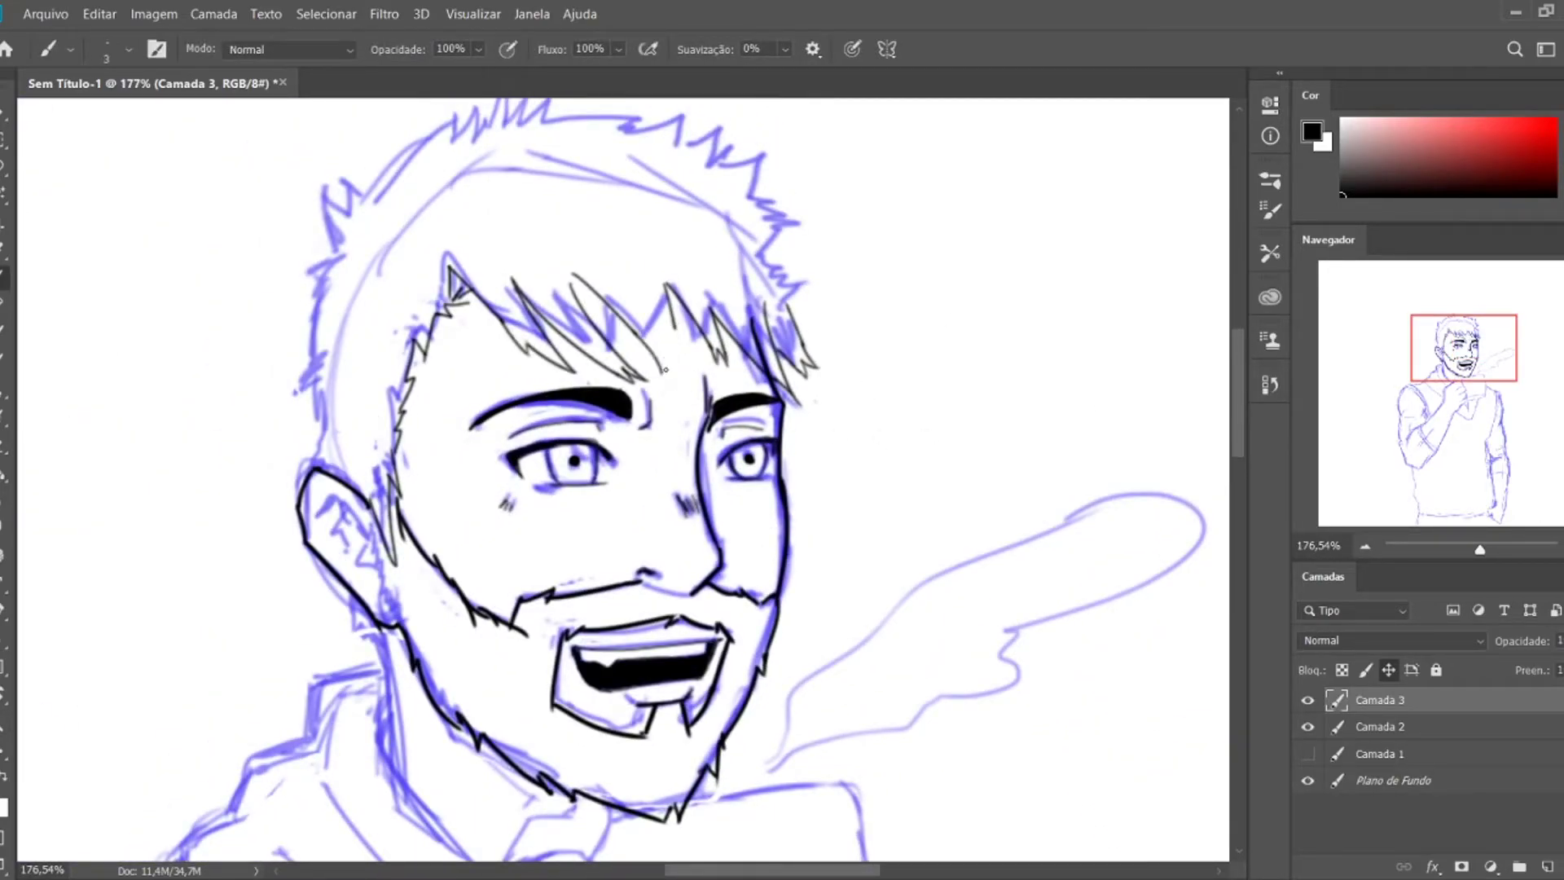
key(z)
drag(688, 358, 644, 359)
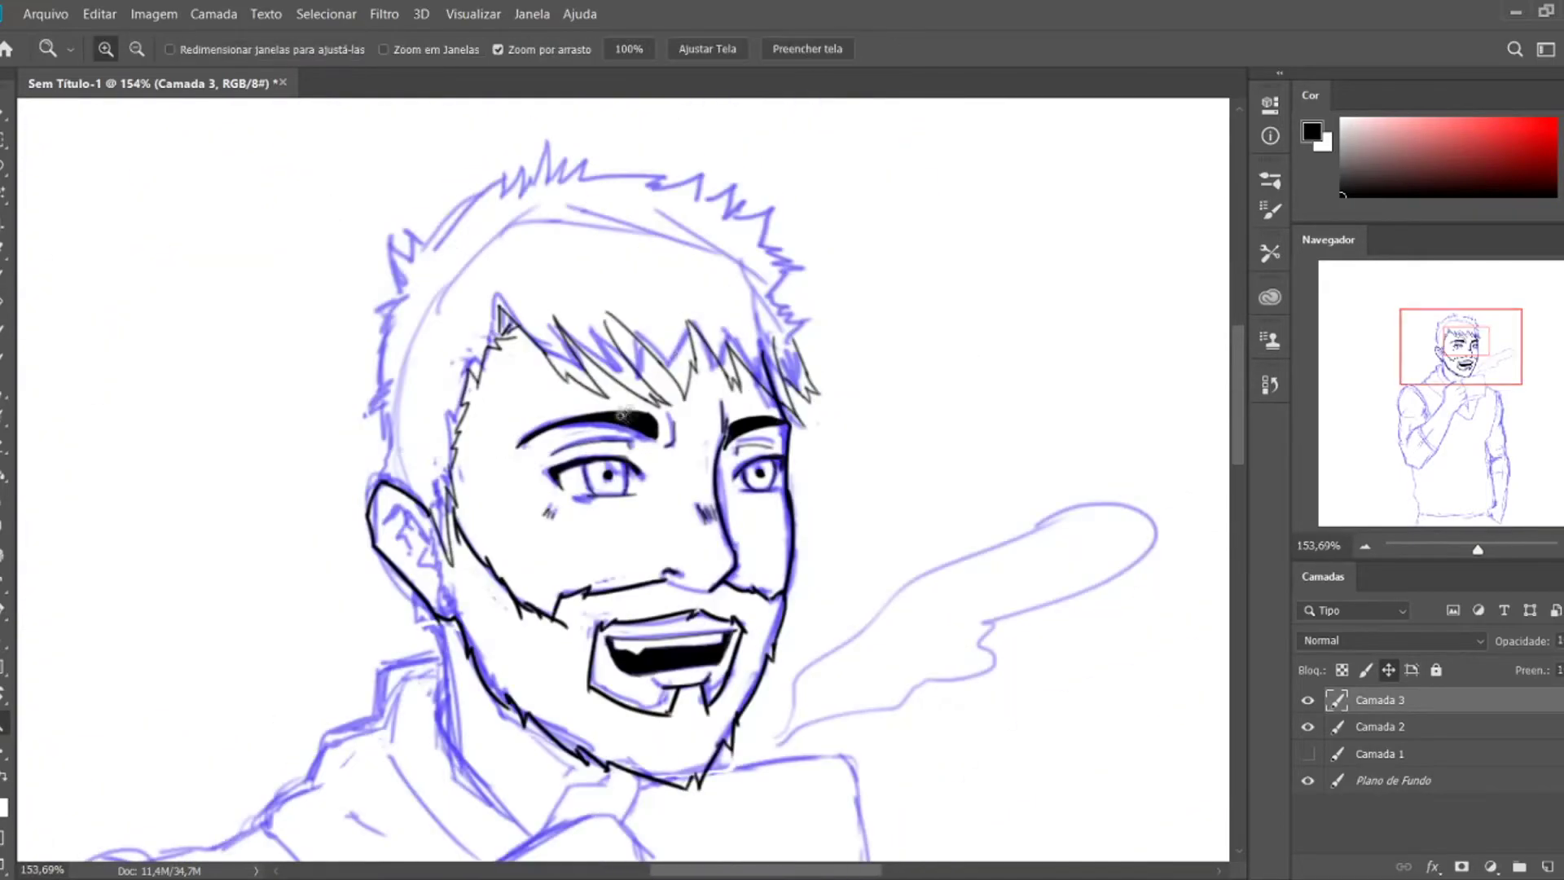
- Lower the sketch layer Camada 2's opacity, then return to the ink layer Camada 3
click(1379, 726)
drag(1479, 647, 1527, 656)
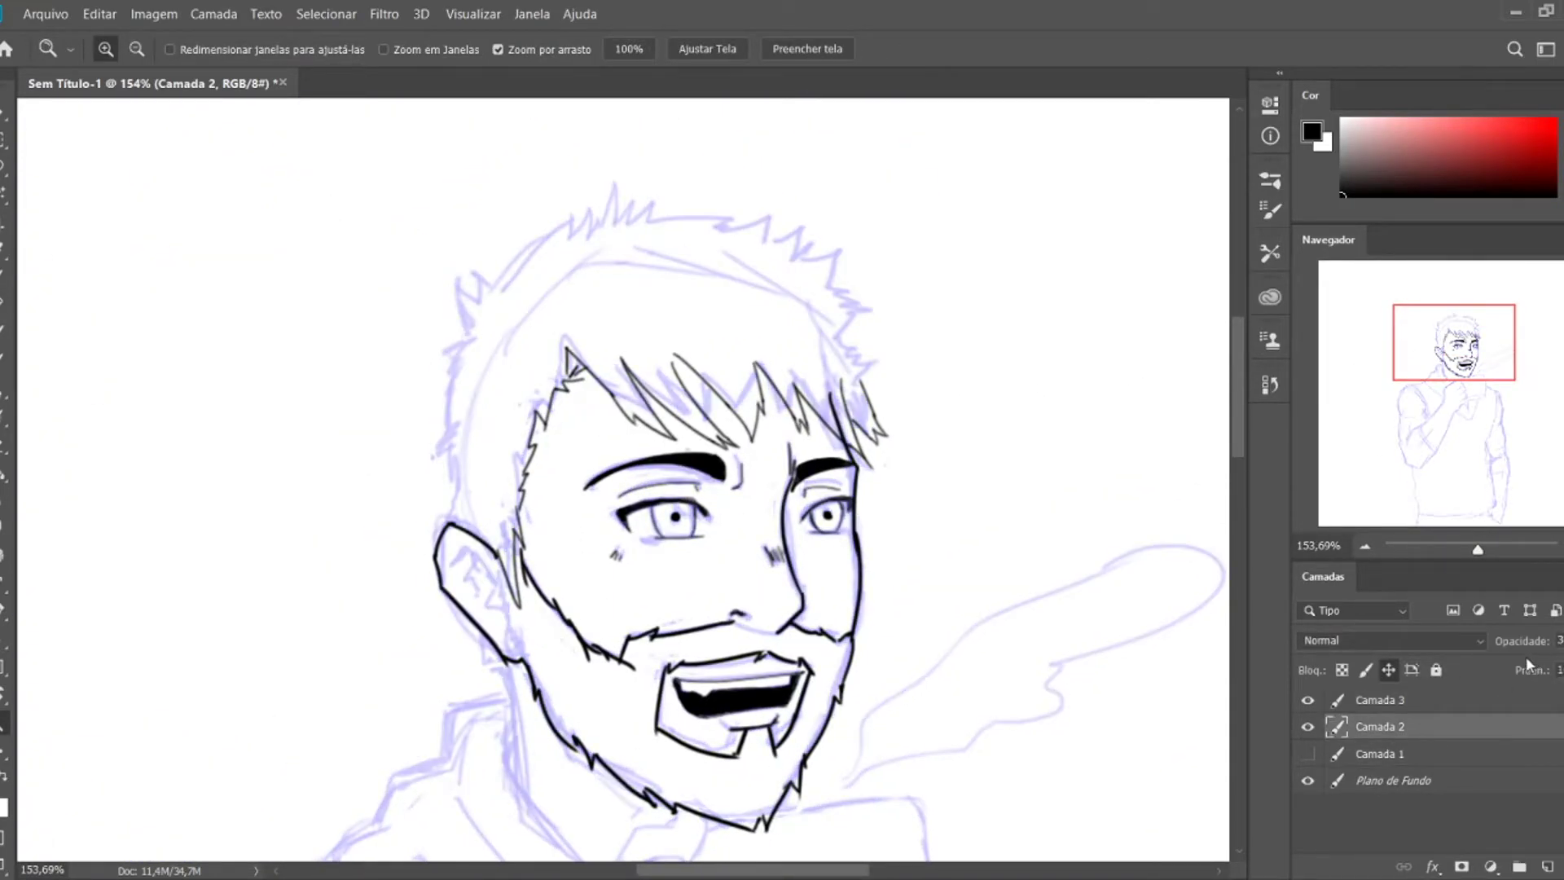
click(1446, 702)
key(b)
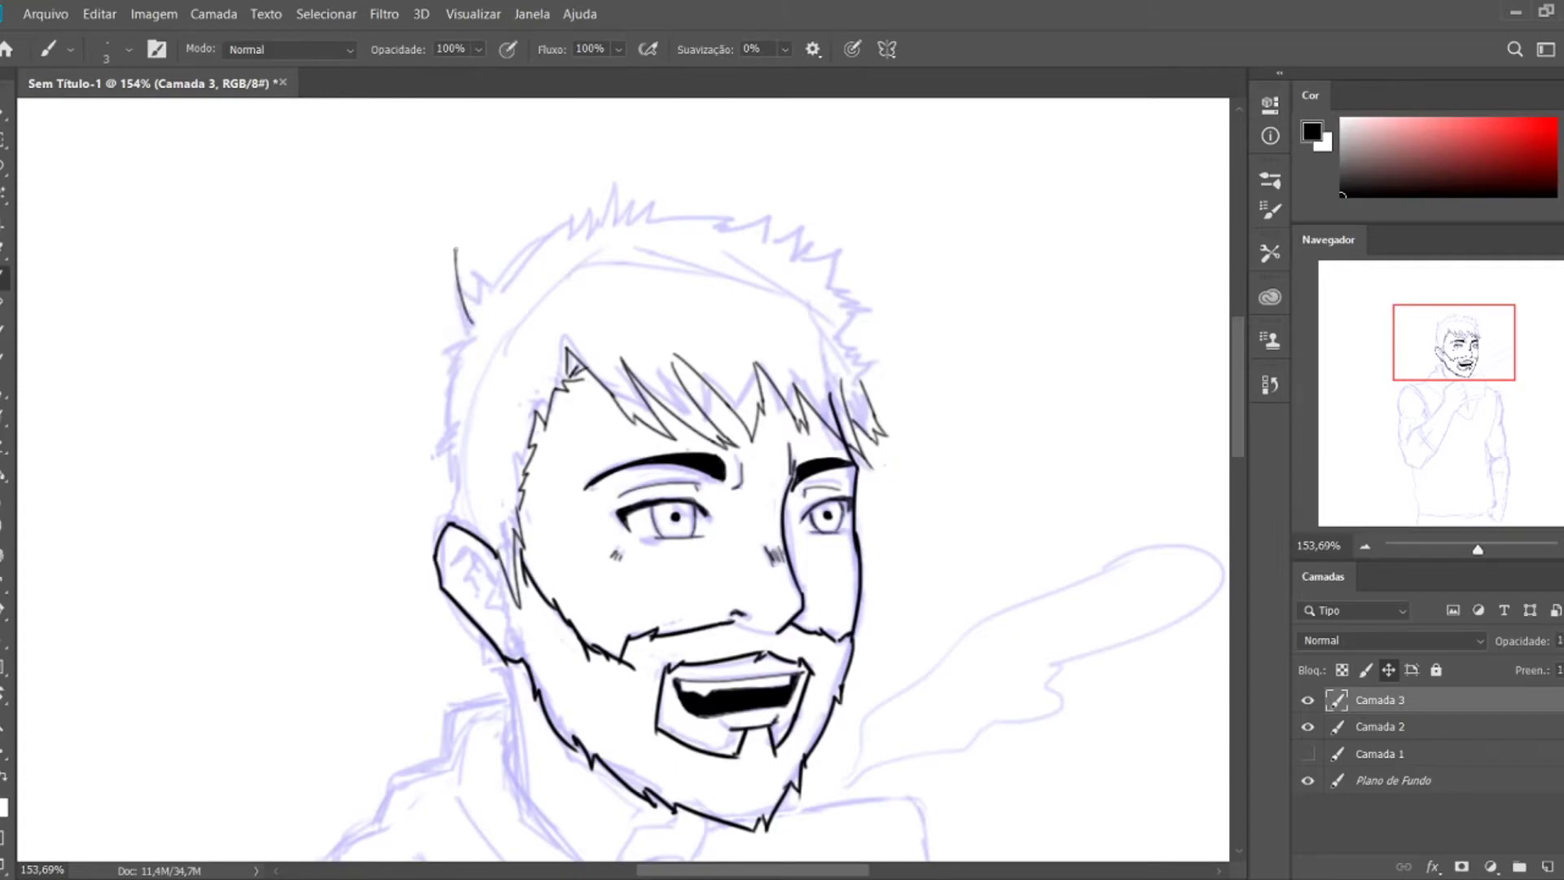
- Ink the spiky top hair, the left hair edge and short strokes beside the ear
mouse_move(510, 281)
mouse_down()
mouse_move(580, 229)
mouse_move(735, 220)
mouse_up()
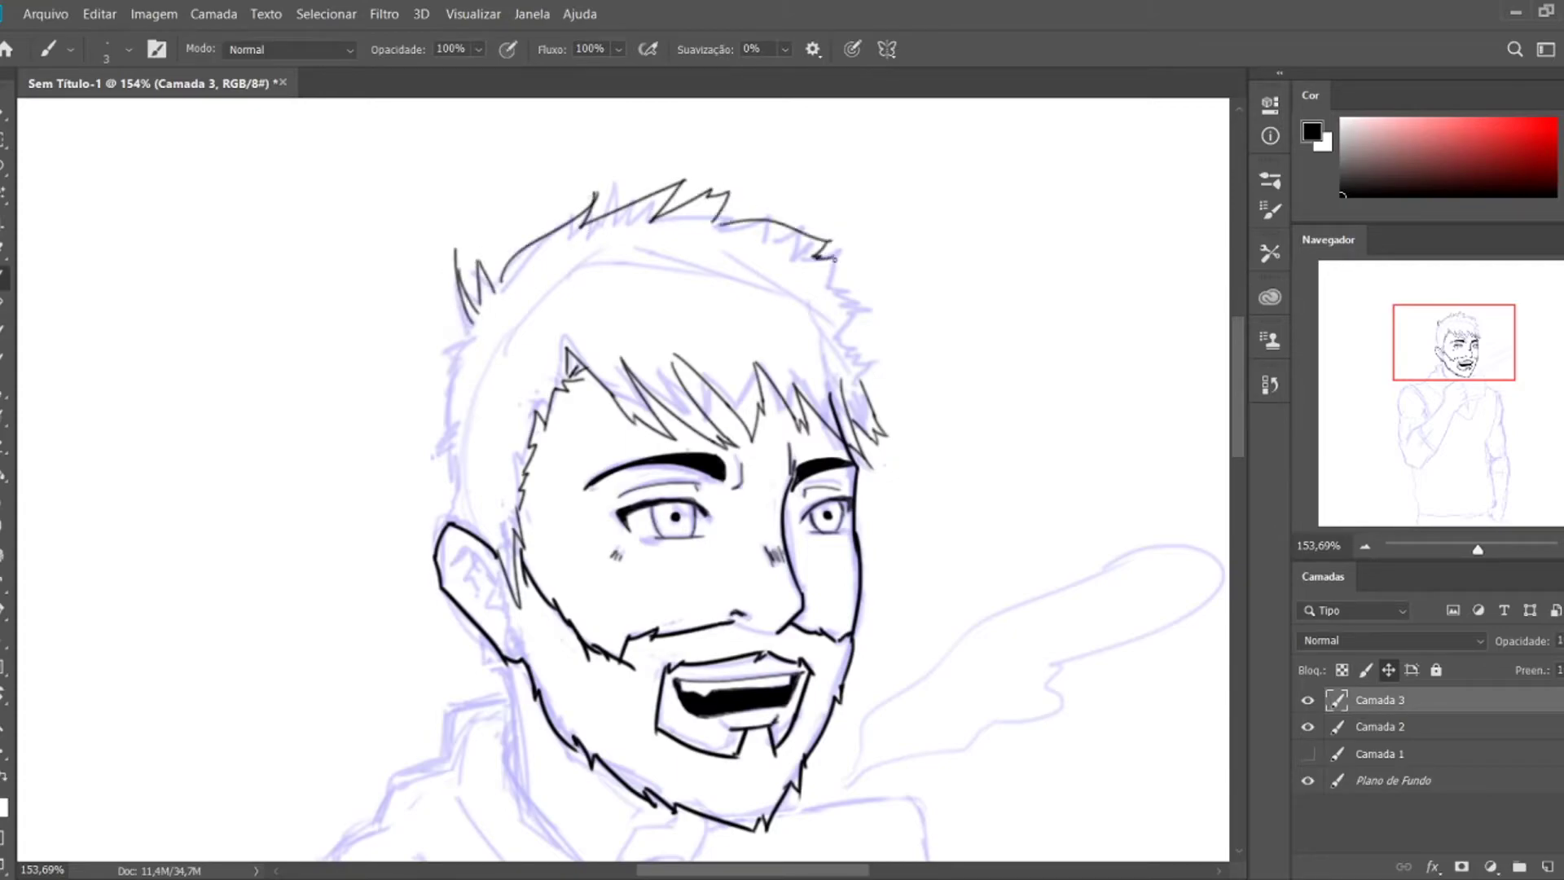
key(ctrl+z)
mouse_move(885, 334)
mouse_down()
mouse_move(921, 338)
mouse_move(509, 678)
mouse_up()
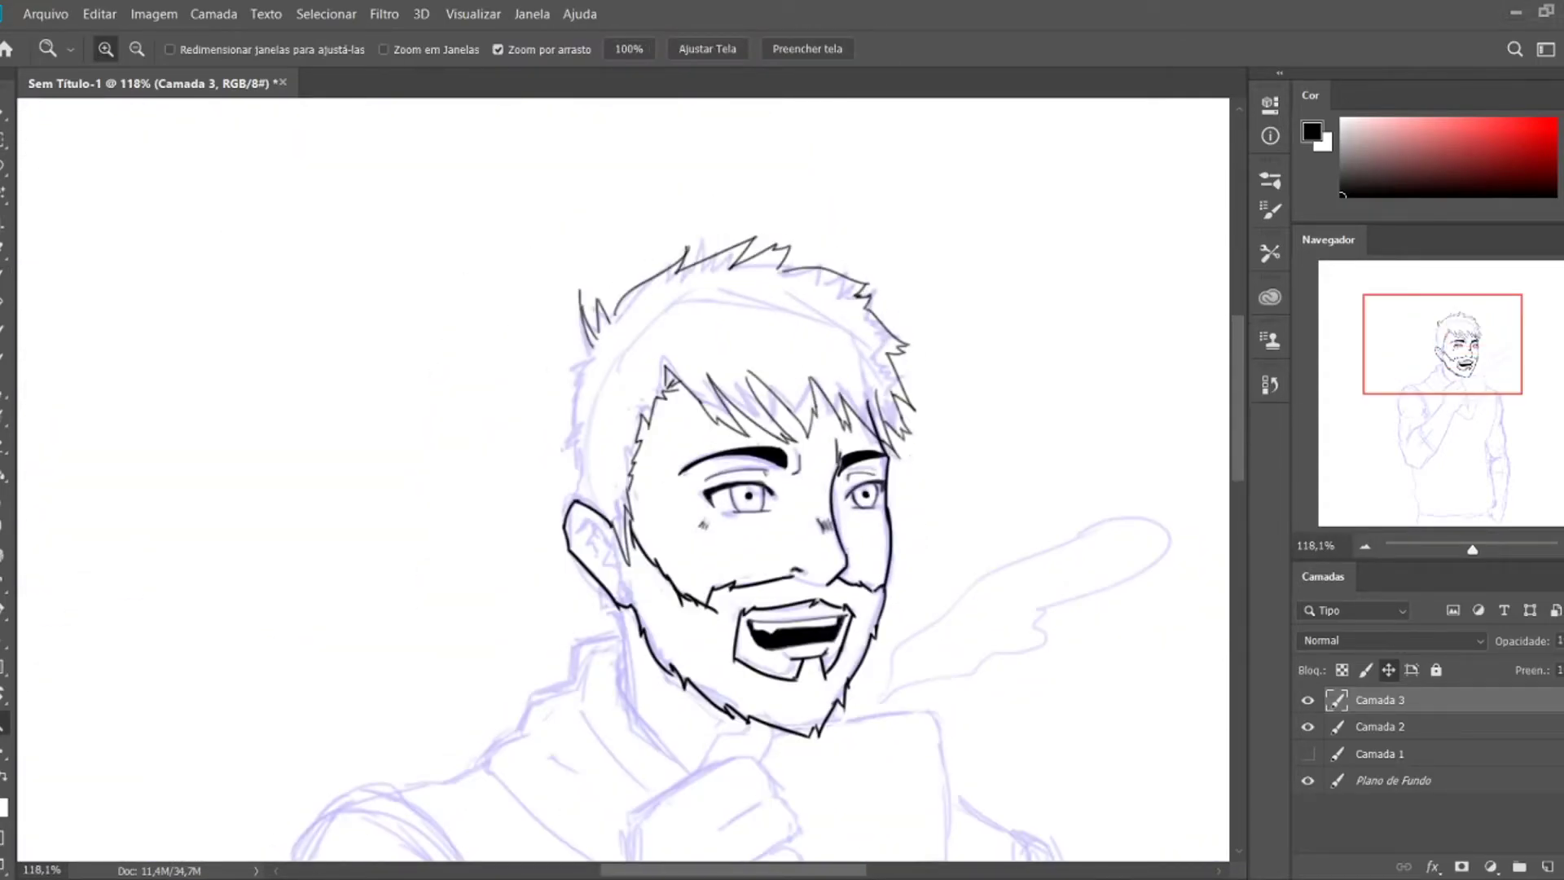
click(578, 399)
key(b)
drag(575, 362, 576, 554)
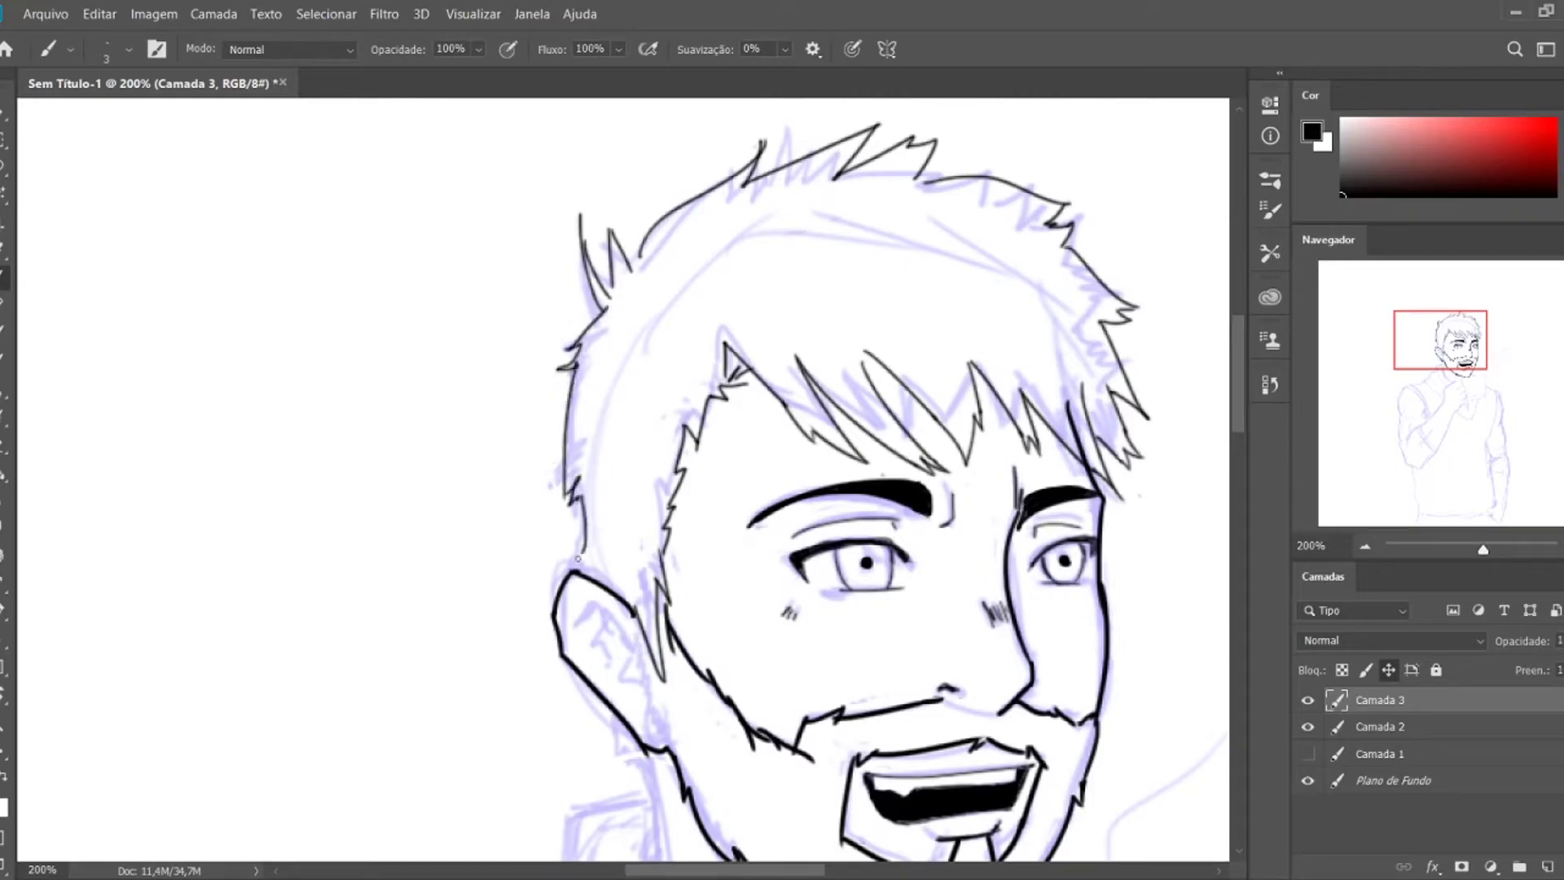
key(ctrl+z)
mouse_move(569, 494)
mouse_down()
mouse_move(575, 538)
mouse_move(437, 330)
mouse_up()
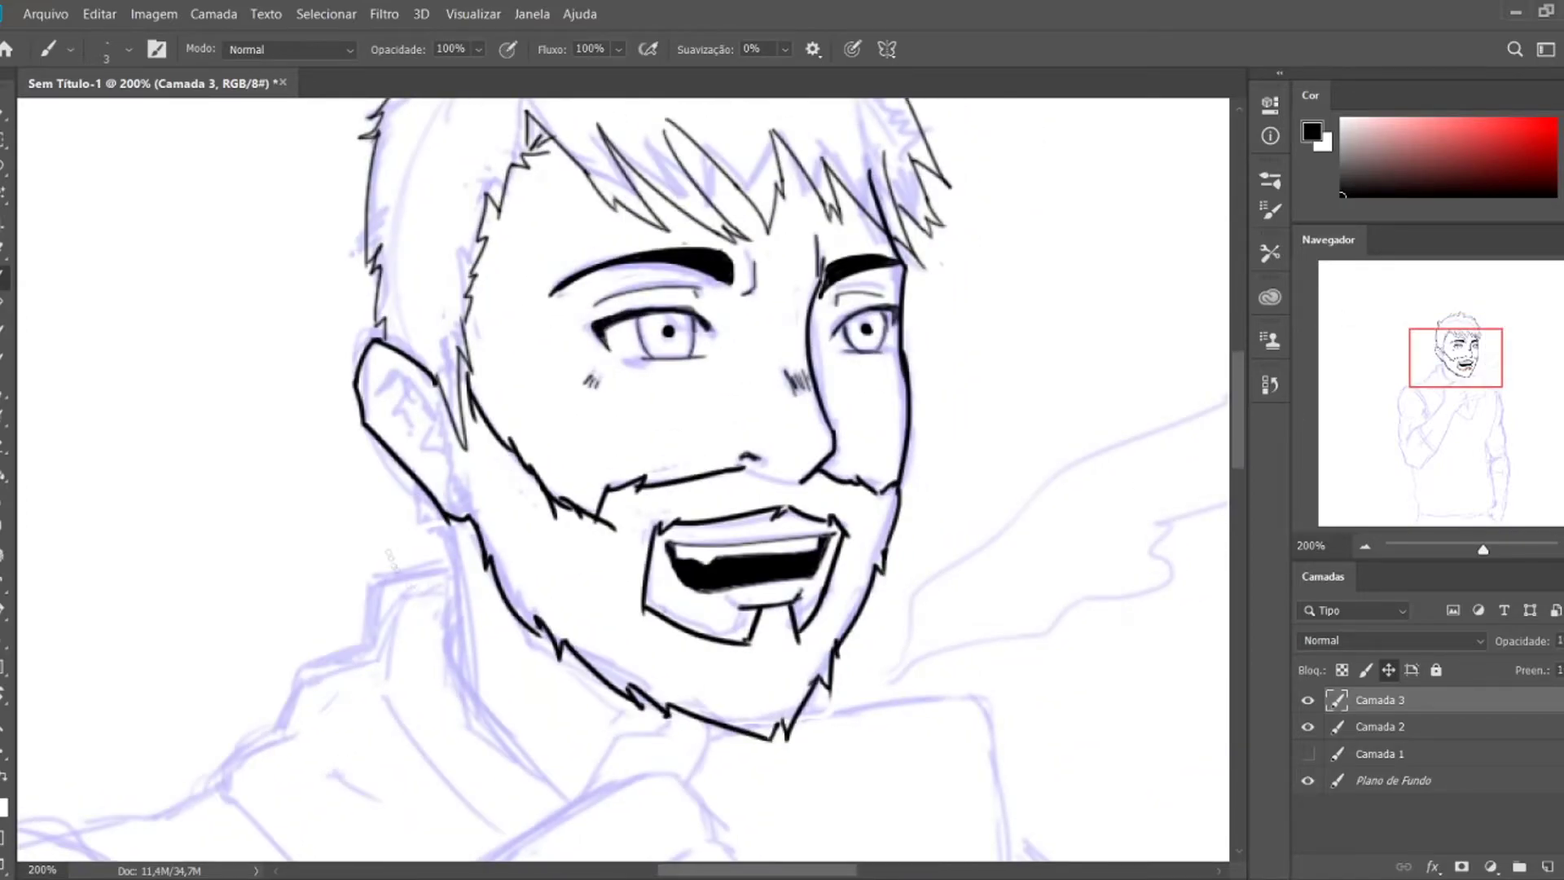
drag(429, 515, 461, 688)
- Erase the upper and lower parts of the stray nose line
key(e)
mouse_move(834, 460)
mouse_down()
mouse_move(810, 321)
mouse_move(814, 343)
mouse_up()
key(b)
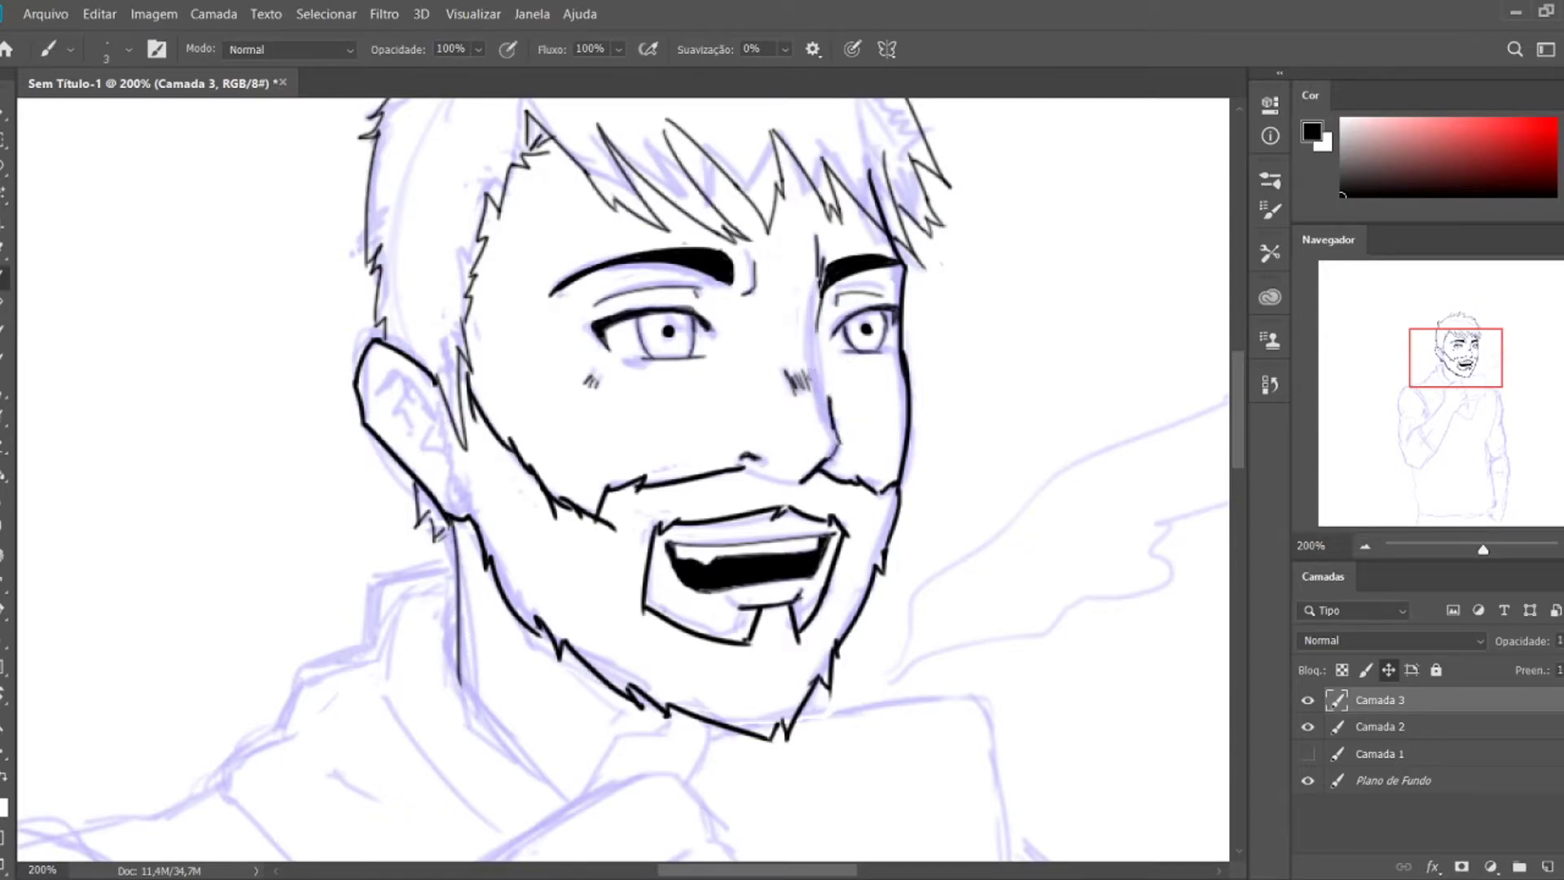
key(e)
key(b)
mouse_move(810, 482)
mouse_down()
mouse_move(832, 456)
mouse_move(798, 373)
mouse_up()
- Draw three short hatch strokes beside the nose bridge
key(e)
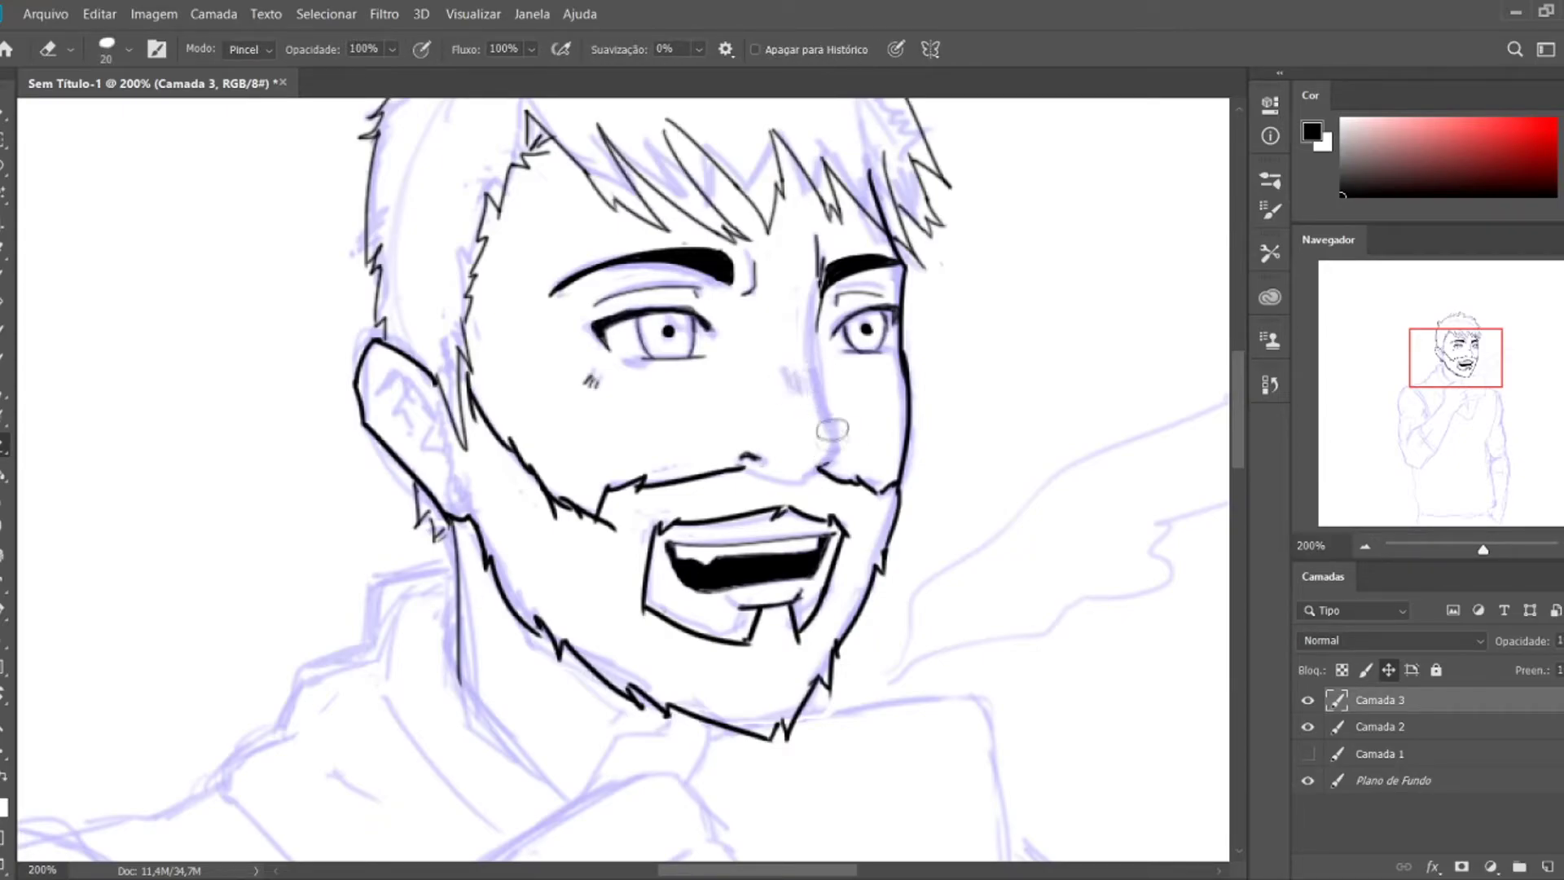
key(b)
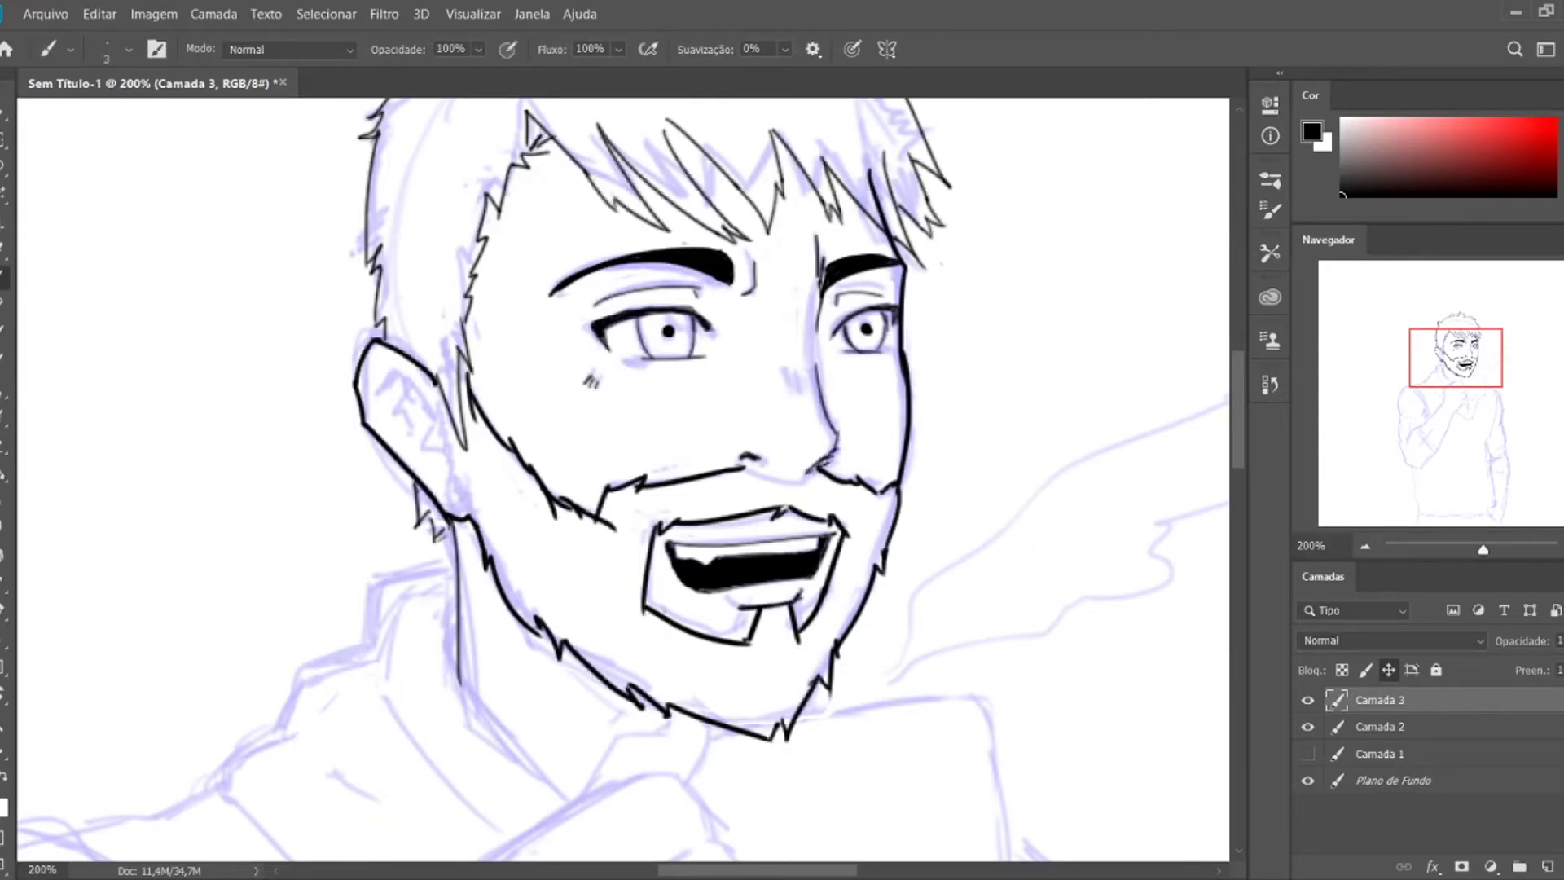
scroll(838, 460, up, 1)
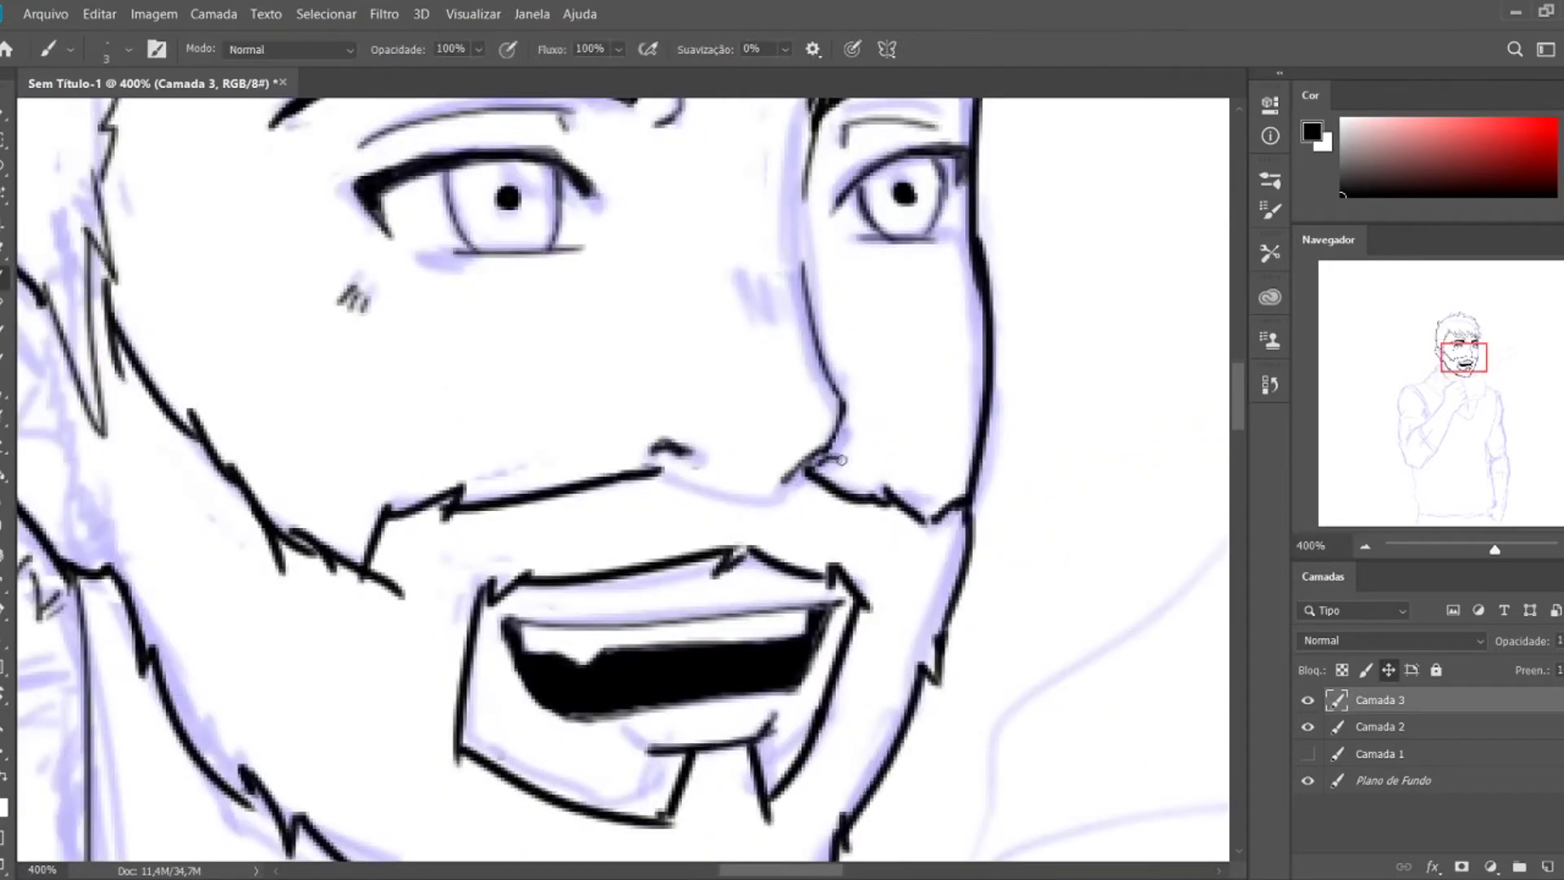
drag(785, 220, 762, 294)
key(ctrl+z)
drag(785, 234, 774, 291)
drag(774, 247, 761, 295)
- Ink the inner ear with a short line, a curve, a small zigzag and hatch shading
drag(895, 446, 864, 446)
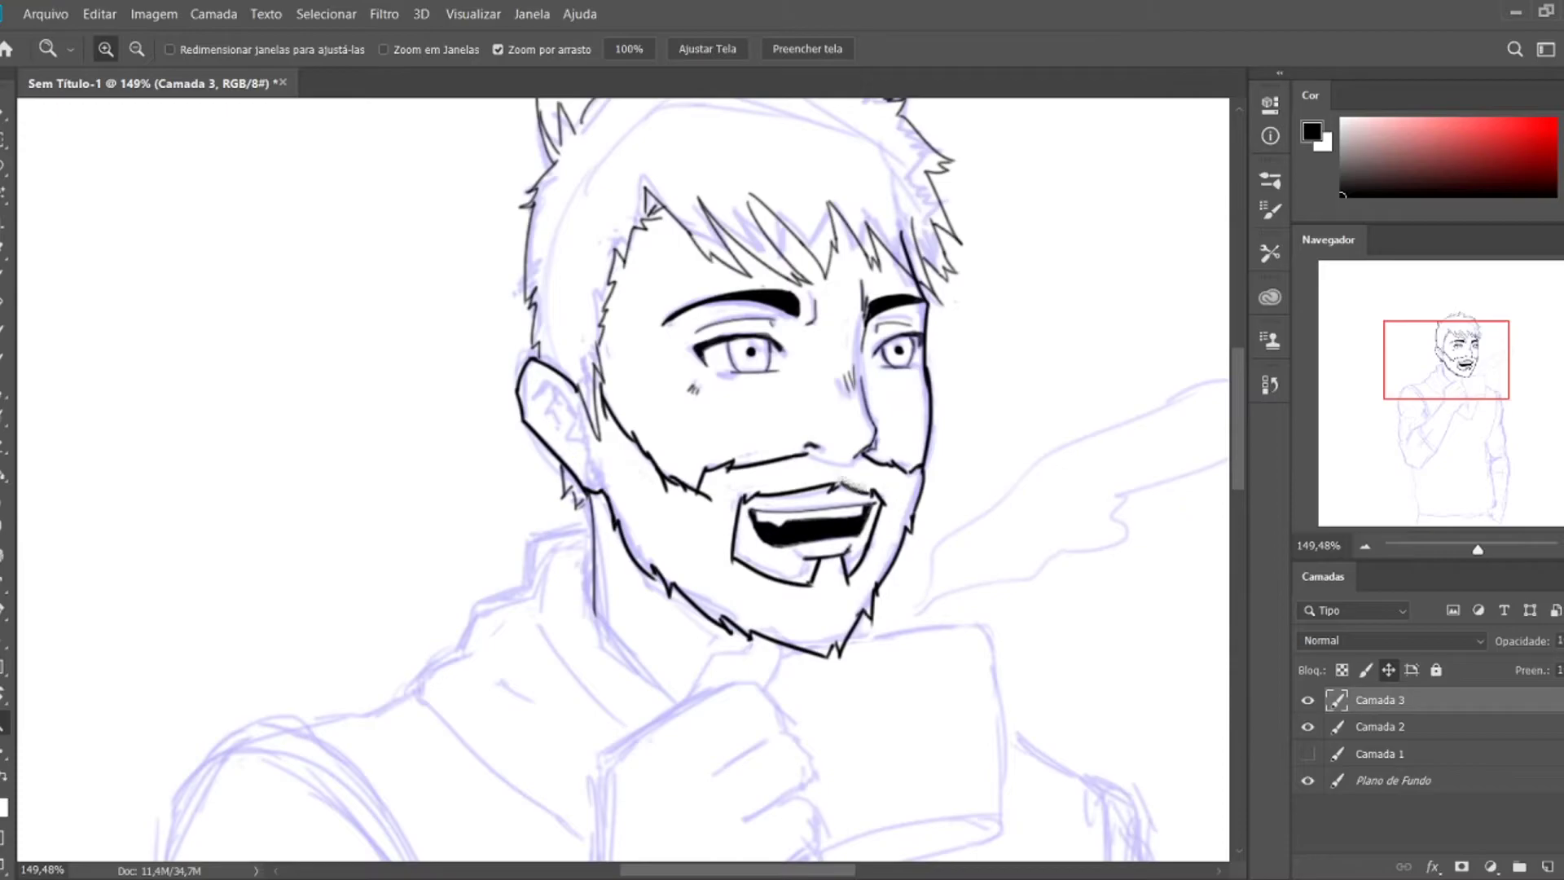
drag(608, 437, 676, 437)
key(b)
drag(478, 328, 450, 373)
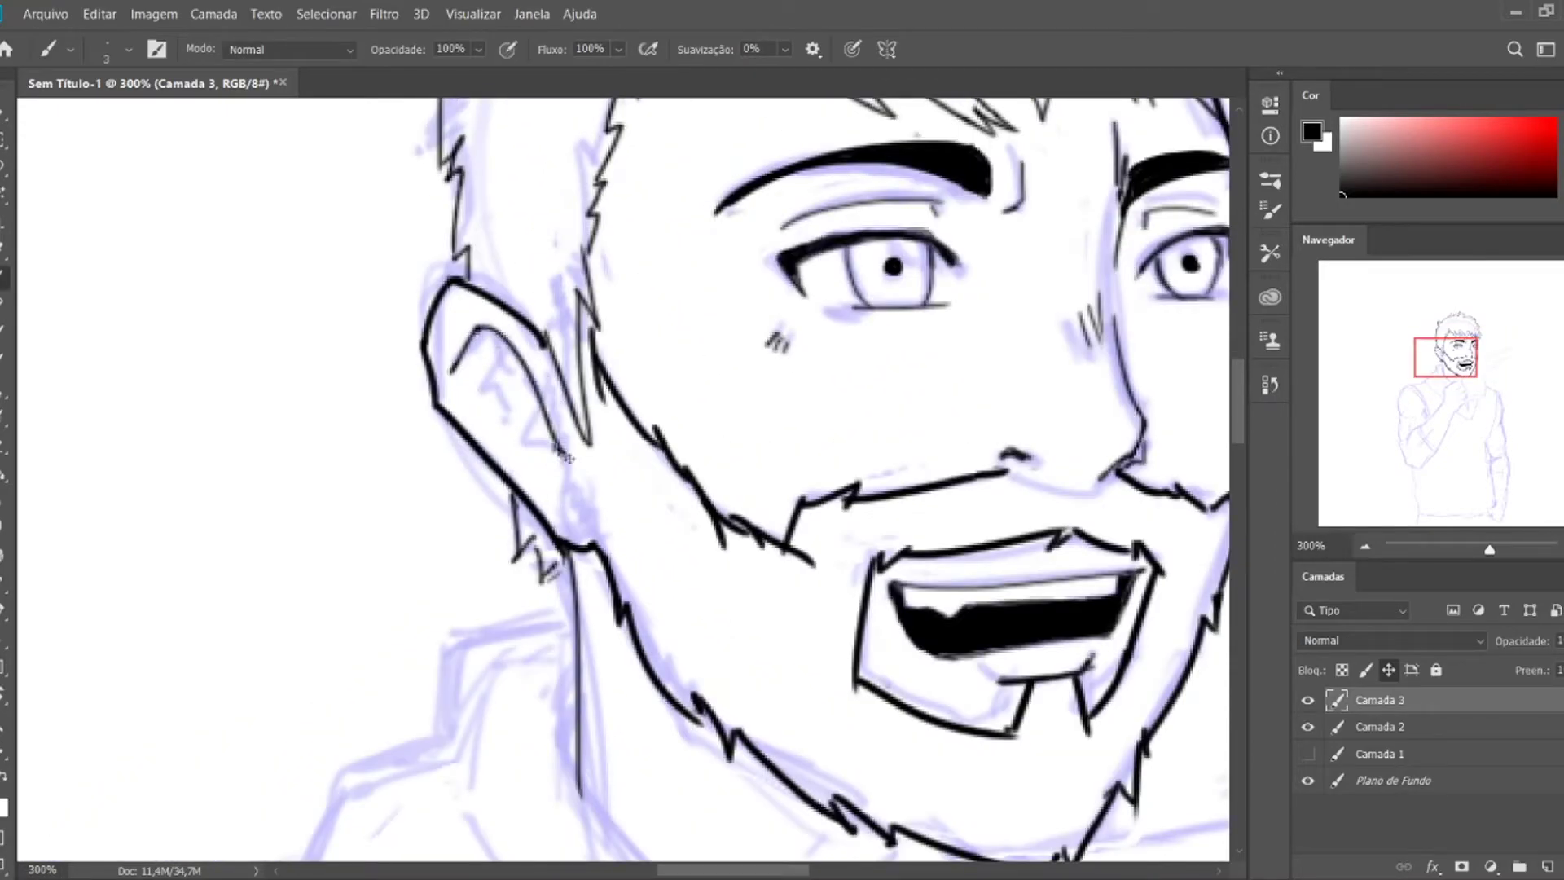
drag(558, 444, 578, 489)
mouse_move(479, 327)
mouse_down()
mouse_move(550, 417)
mouse_move(483, 399)
mouse_up()
mouse_move(503, 358)
mouse_down()
mouse_move(554, 466)
mouse_move(289, 637)
mouse_up()
key(z)
drag(664, 488, 931, 425)
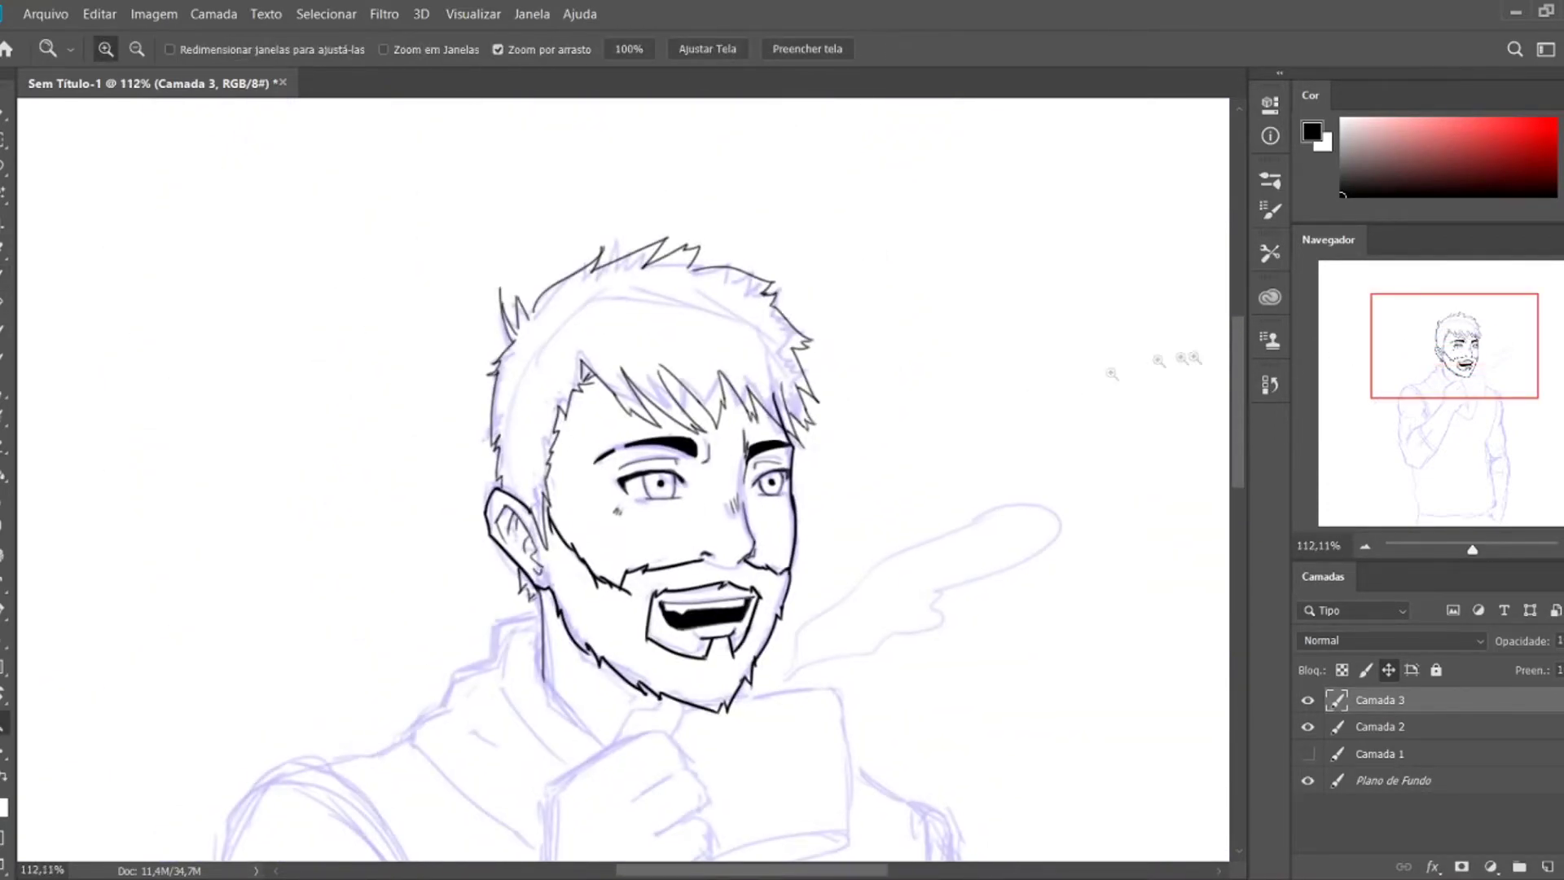
mouse_move(811, 435)
mouse_down()
mouse_move(937, 436)
mouse_move(936, 525)
mouse_up()
- Ink a curved strand at the top of the hair and a long strand with an inner line
drag(342, 255, 467, 287)
key(b)
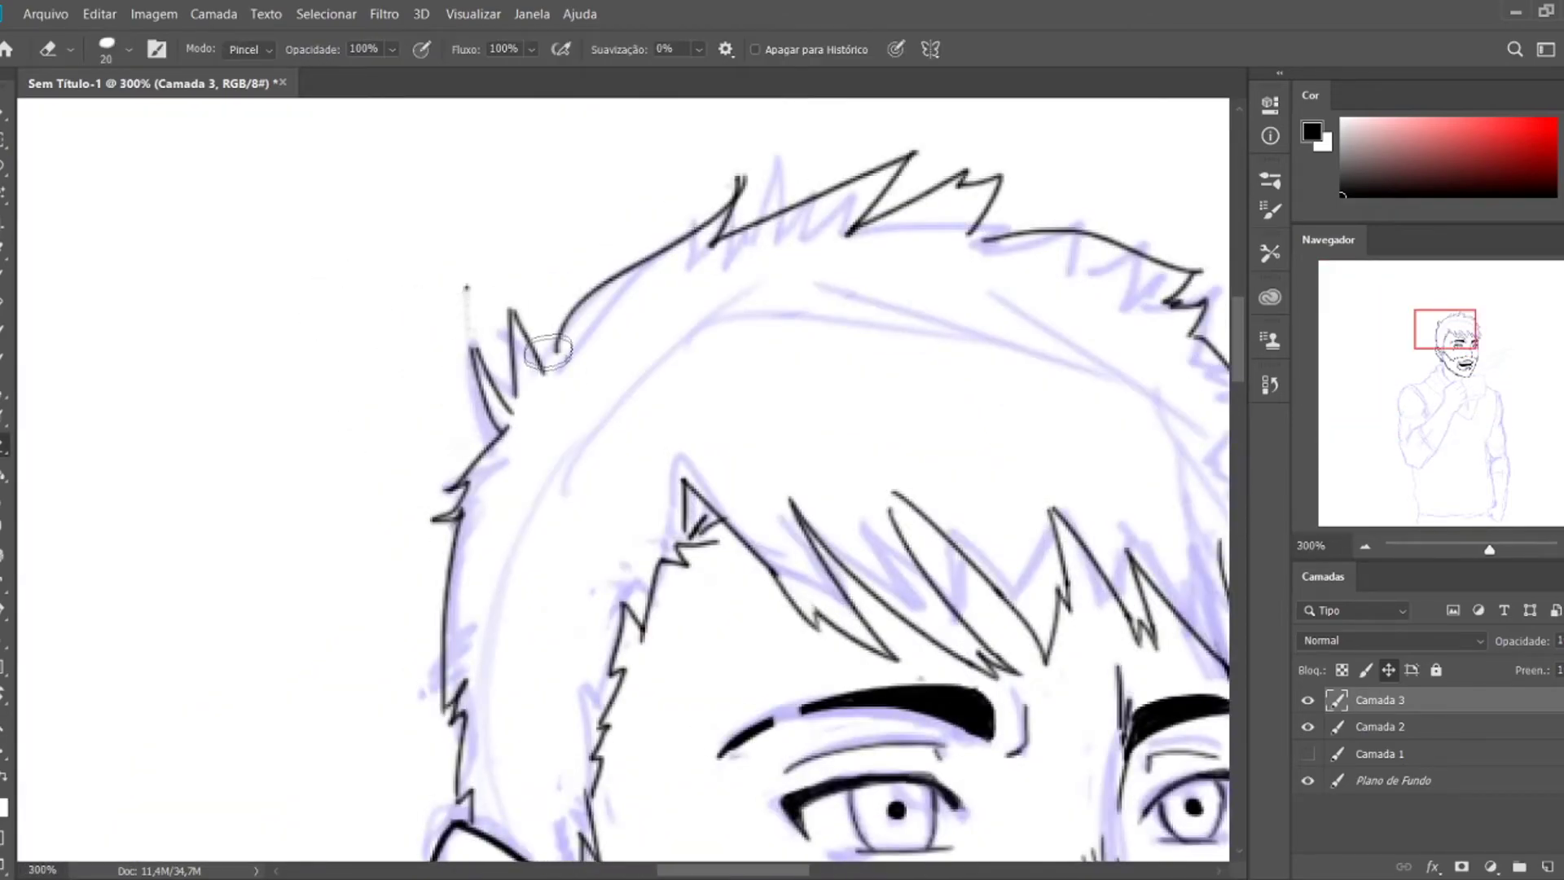
drag(623, 208, 557, 346)
drag(682, 483, 834, 663)
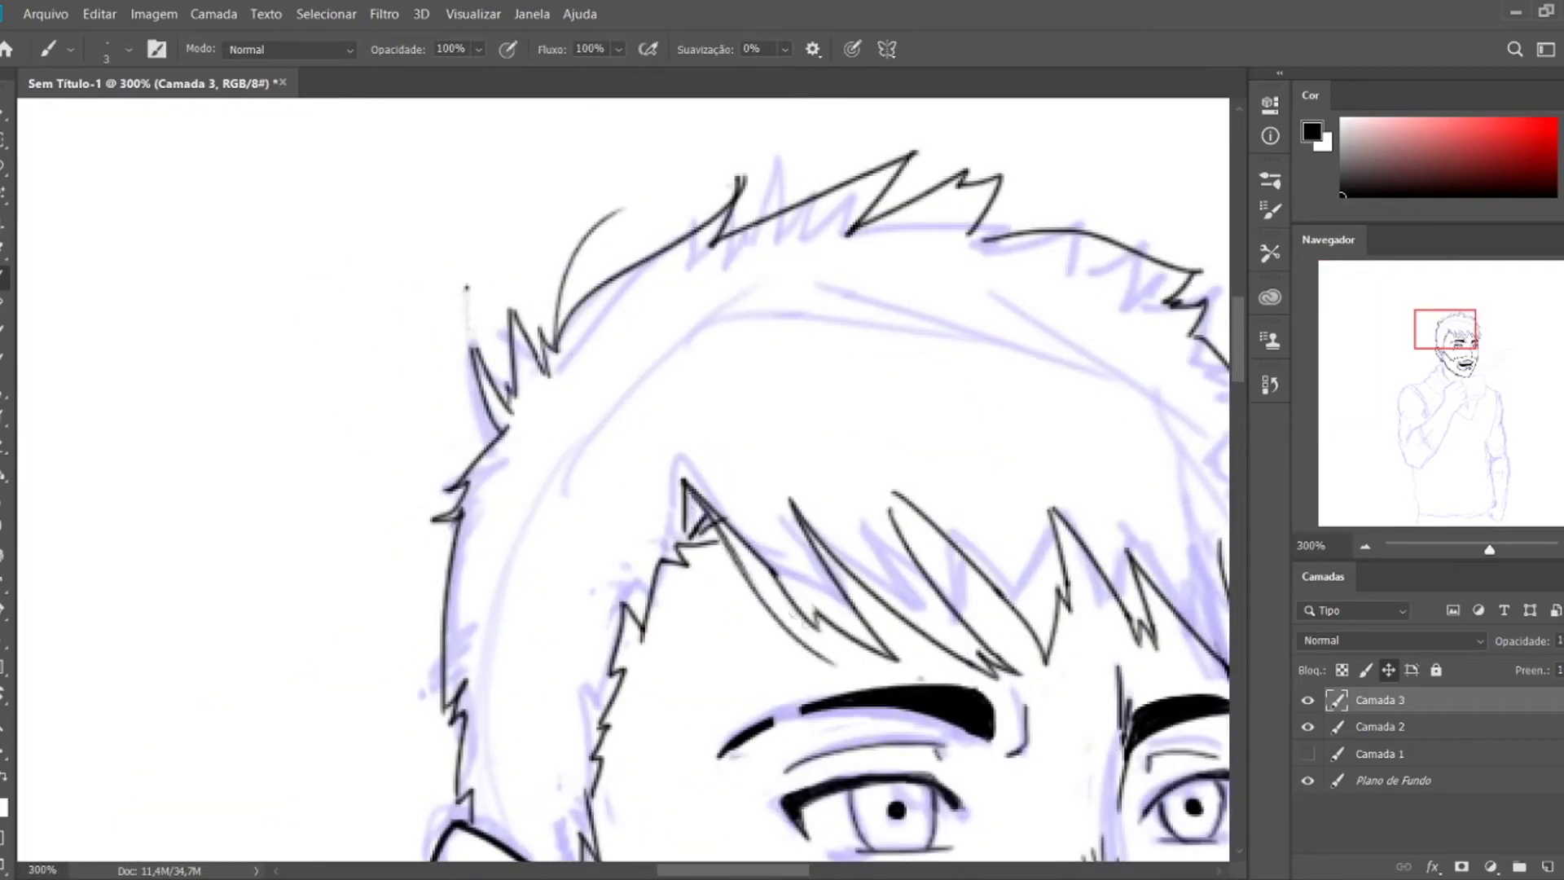
drag(894, 494, 956, 578)
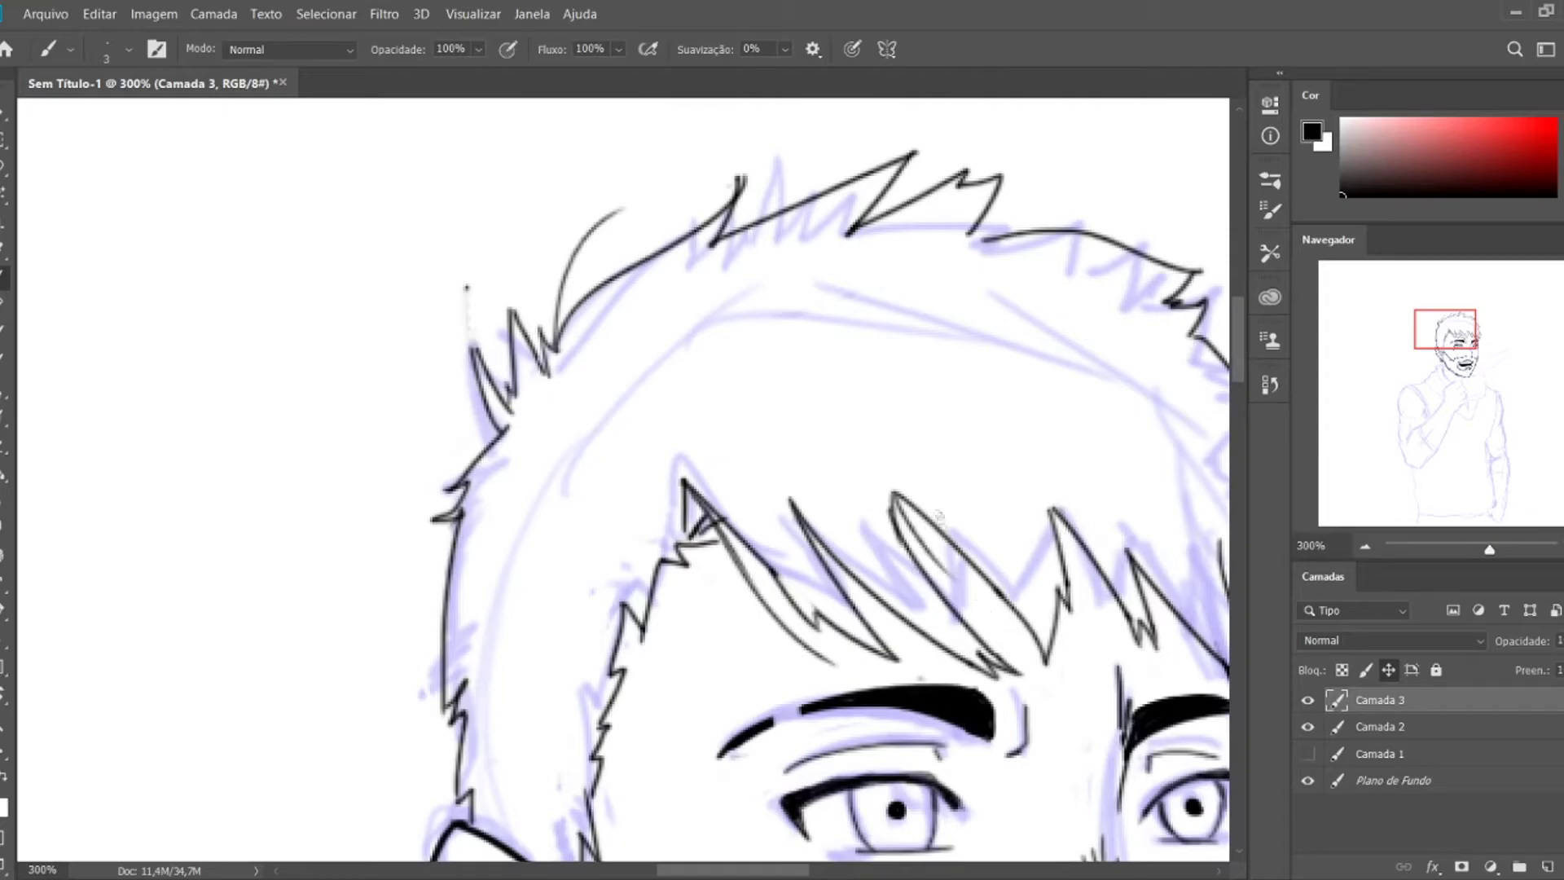
- Clear the accidental selection and ink strands along the right side of the hair
drag(1325, 578, 648, 495)
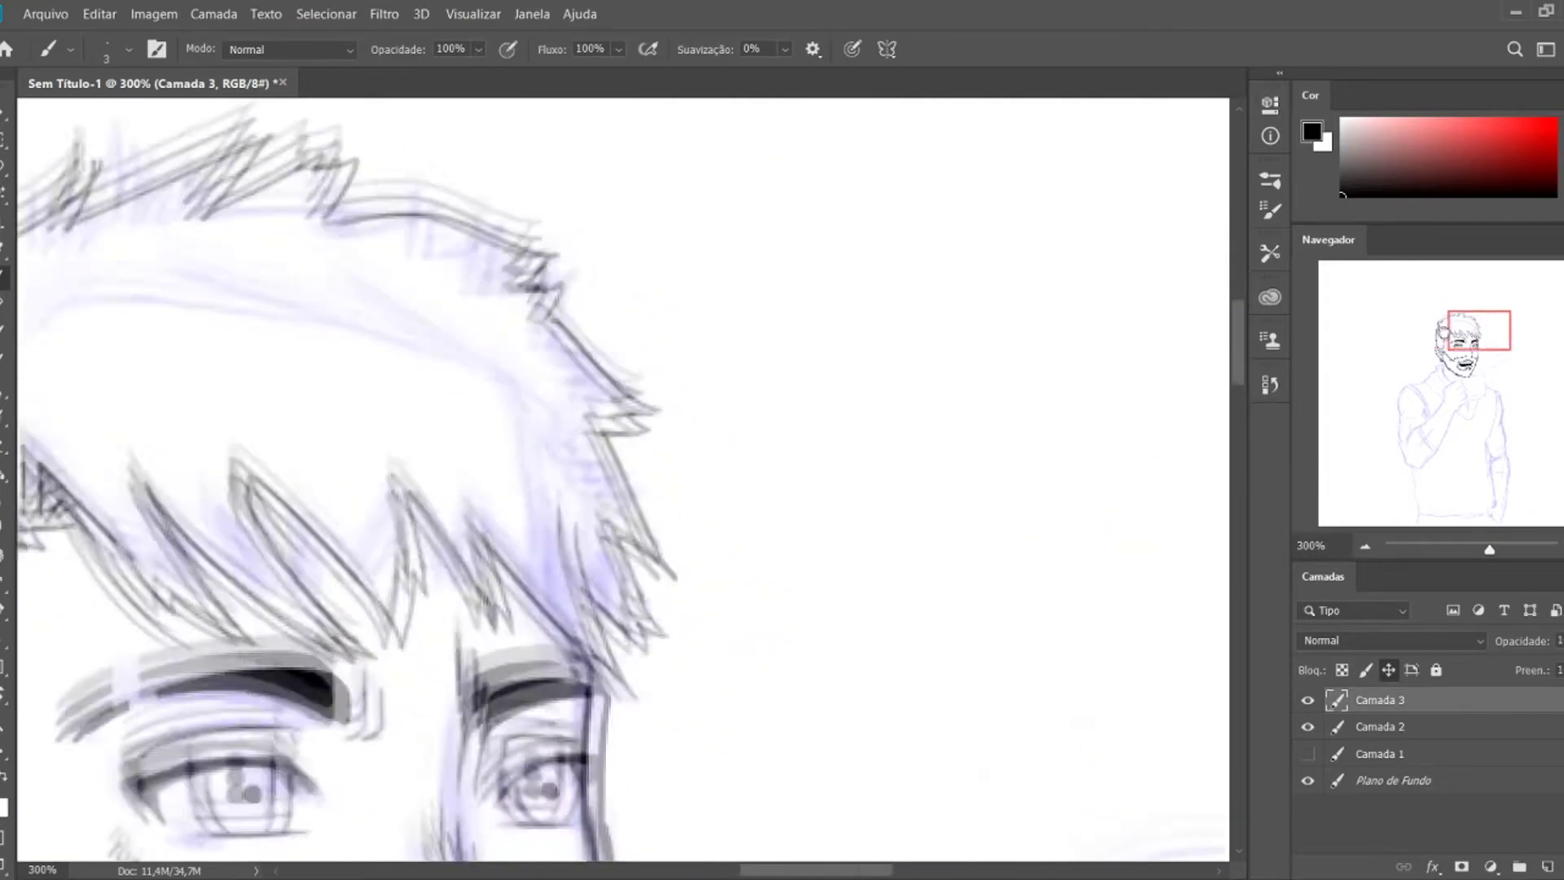
key(w)
click(598, 490)
key(ctrl+d)
key(e)
drag(623, 473, 603, 499)
drag(580, 444, 601, 496)
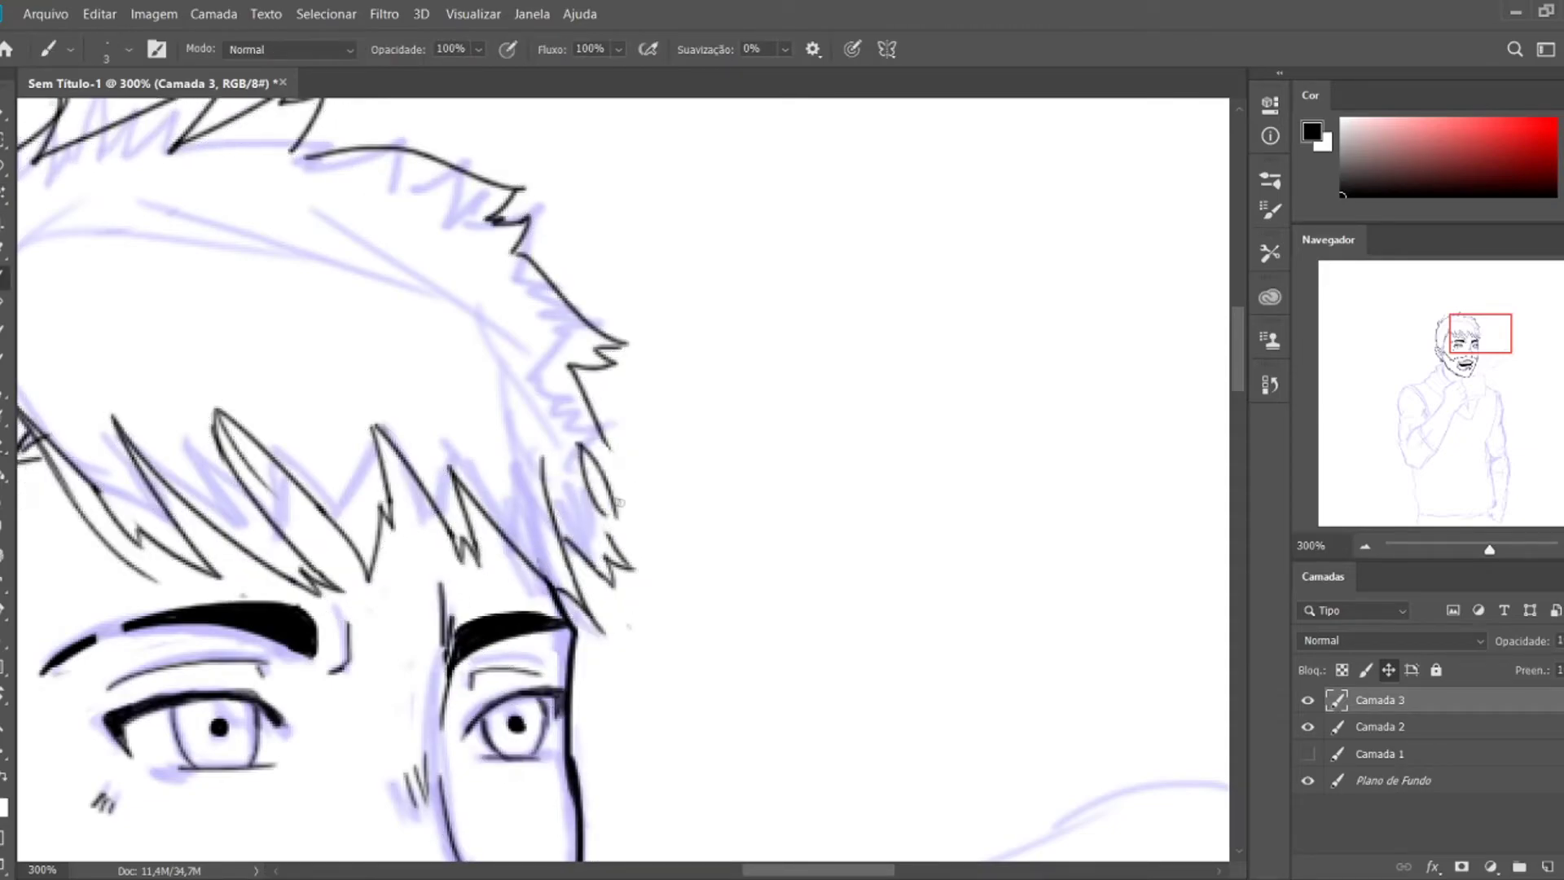
mouse_move(604, 428)
mouse_down()
mouse_move(612, 539)
mouse_move(583, 593)
mouse_up()
- Ink the jagged hair outline along the right edge of the head
drag(685, 569, 708, 569)
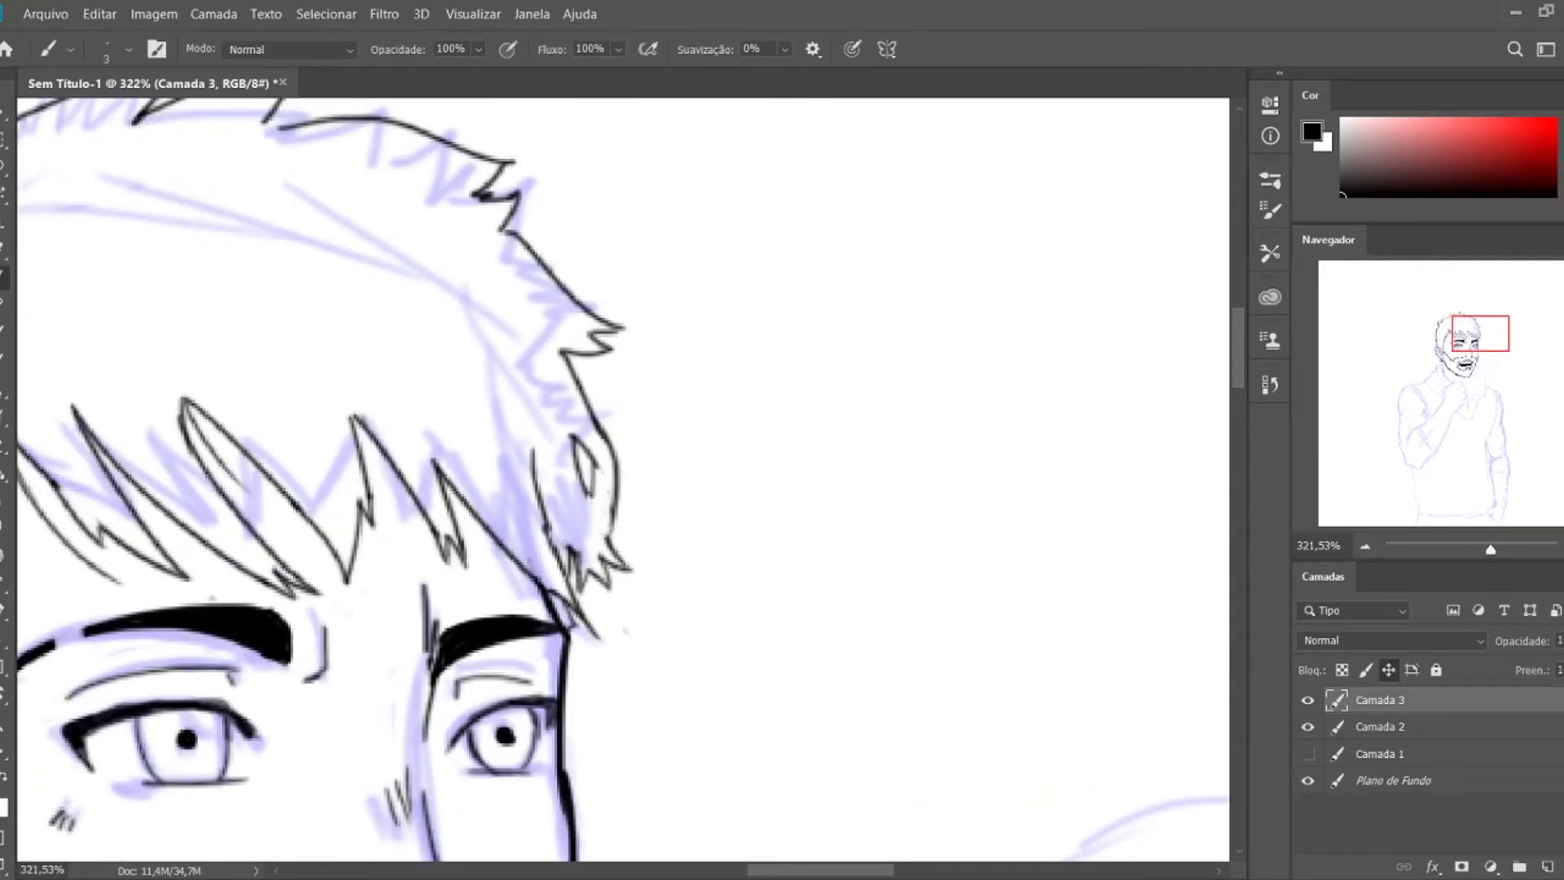
drag(708, 569, 965, 580)
key(e)
key(b)
mouse_move(968, 440)
mouse_down()
mouse_move(971, 485)
mouse_move(1010, 515)
mouse_move(948, 697)
mouse_up()
key(z)
drag(1458, 342, 1441, 389)
- Try inking the collar and the hand under the chin, then undo those strokes
key(ctrl+shift+alt+n)
key(b)
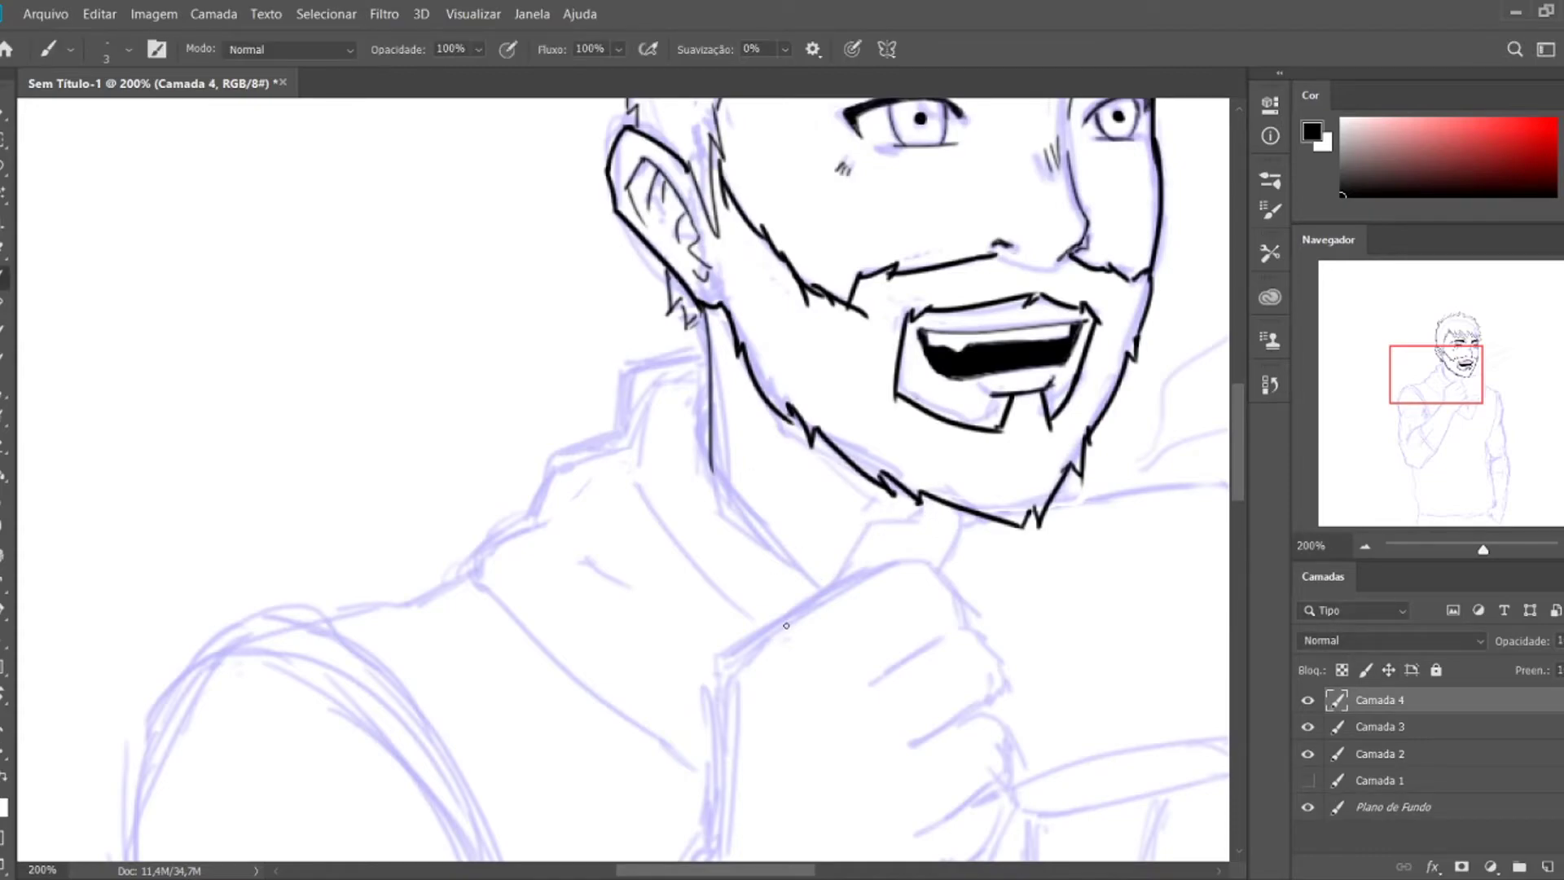
key(ctrl+z)
key(ctrl+z)
drag(699, 686, 895, 559)
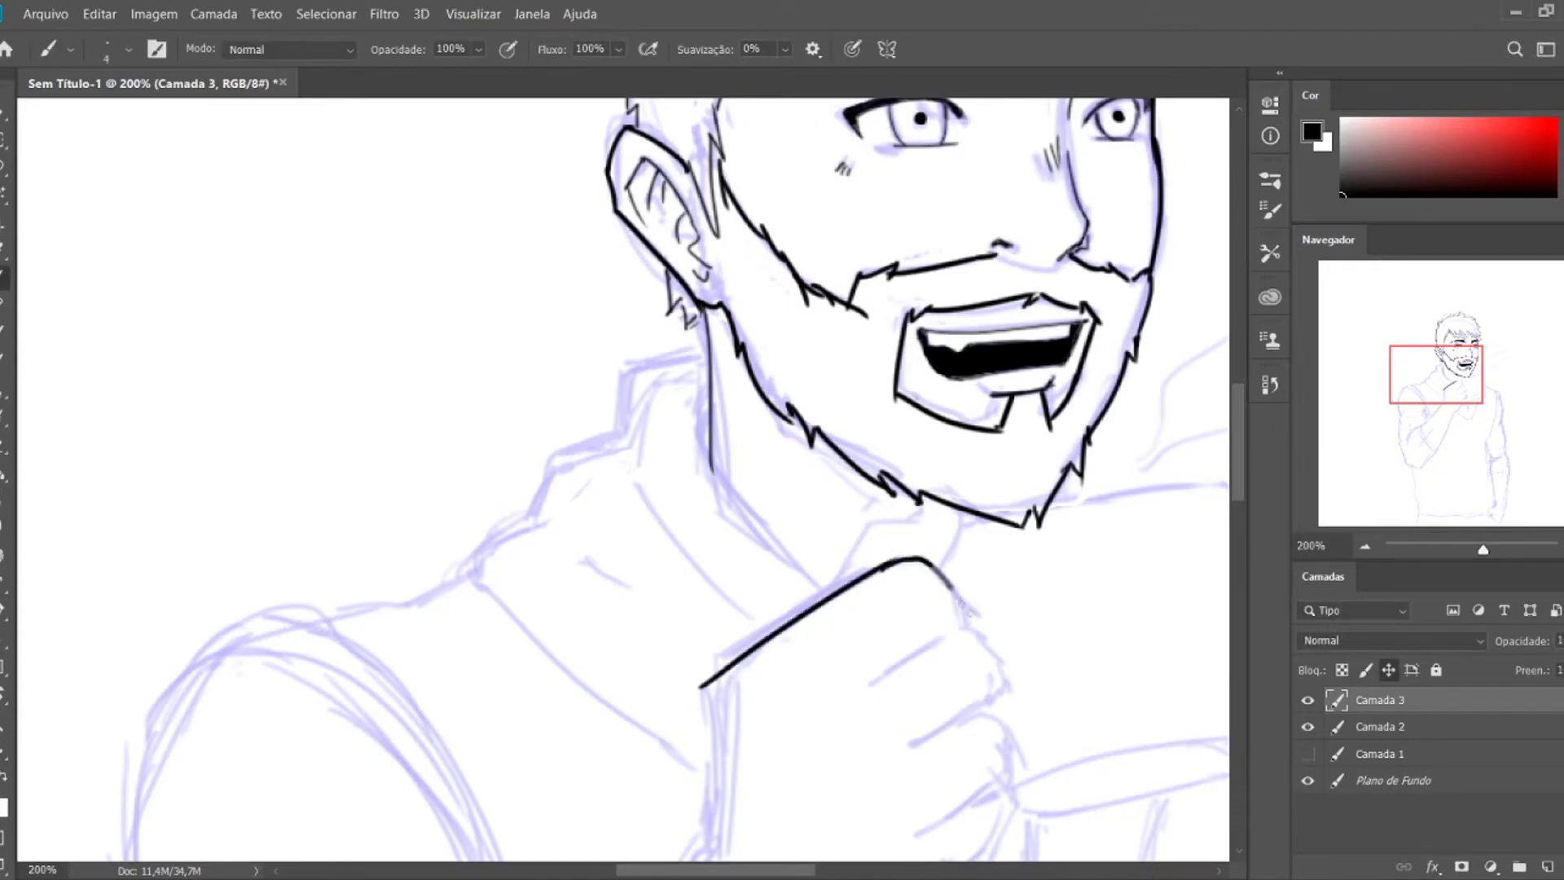
mouse_move(826, 594)
mouse_down()
mouse_move(944, 481)
mouse_move(979, 528)
mouse_move(954, 549)
mouse_move(983, 601)
mouse_up()
key(ctrl+z)
key(ctrl+z)
mouse_move(896, 559)
mouse_down()
mouse_move(982, 601)
mouse_move(946, 572)
mouse_move(970, 627)
mouse_up()
key(e)
key(b)
key(alt+bracketleft)
key(e)
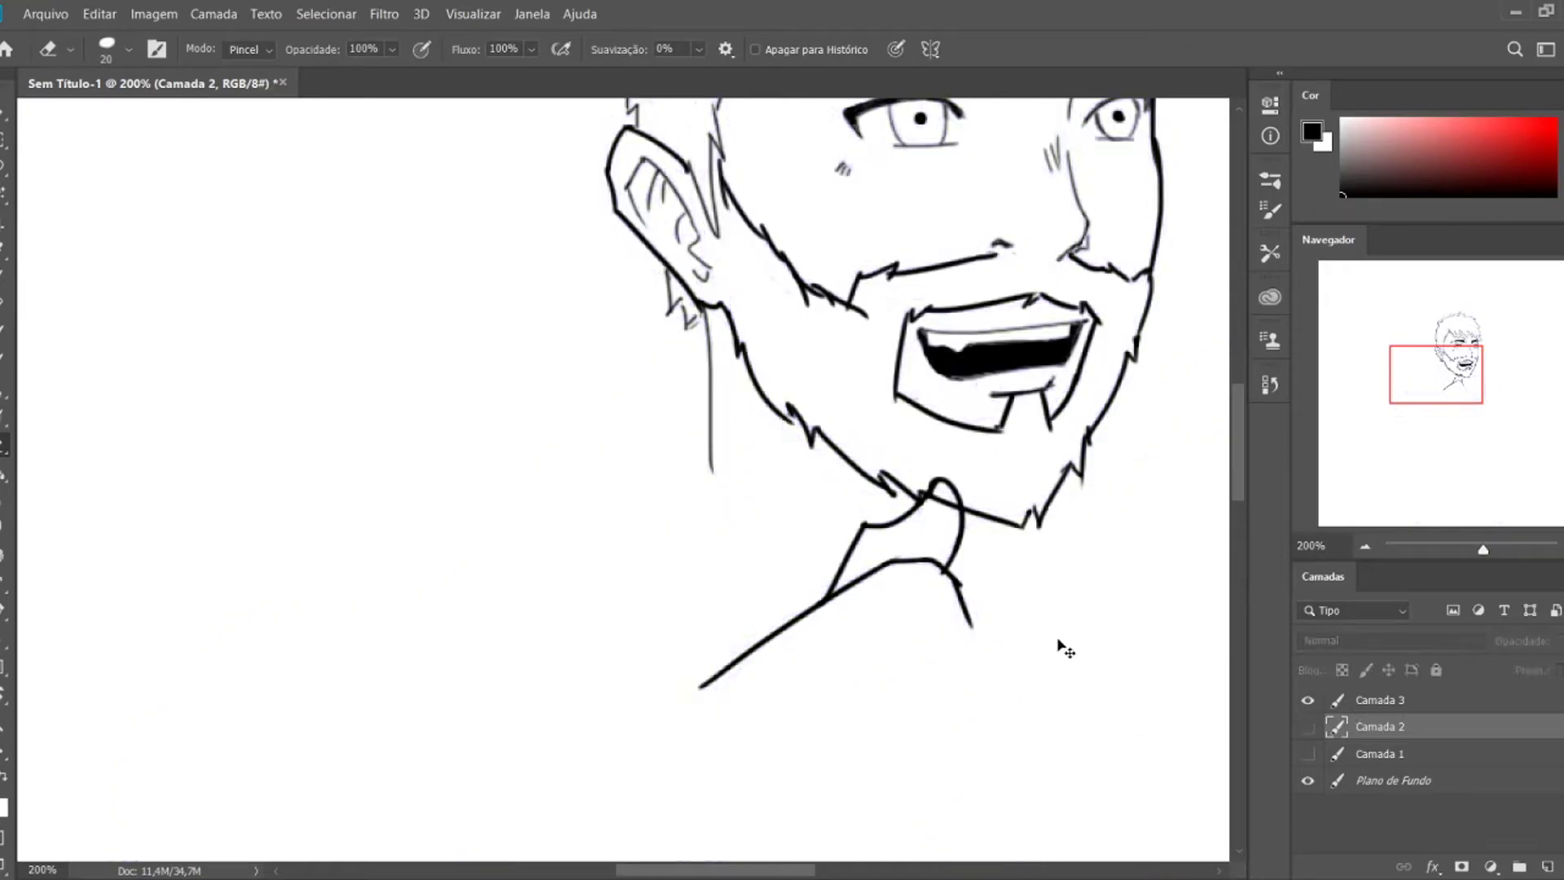
key(ctrl+z)
key(ctrl+z)
key(ctrl+z)
key(ctrl+z)
key(ctrl+z)
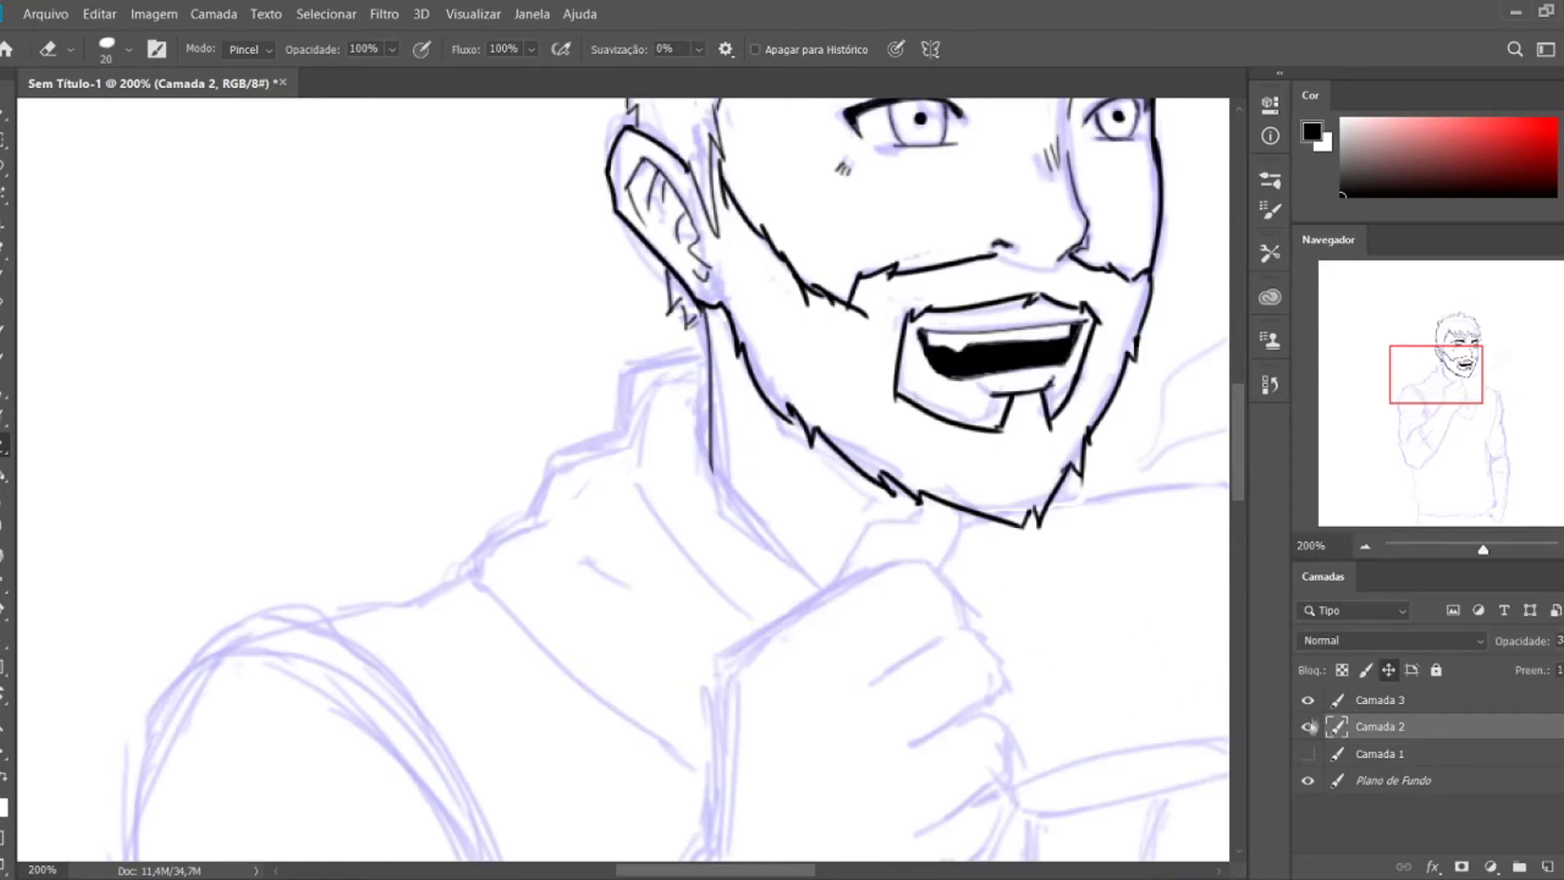
drag(1336, 725, 1336, 702)
text(sketch)
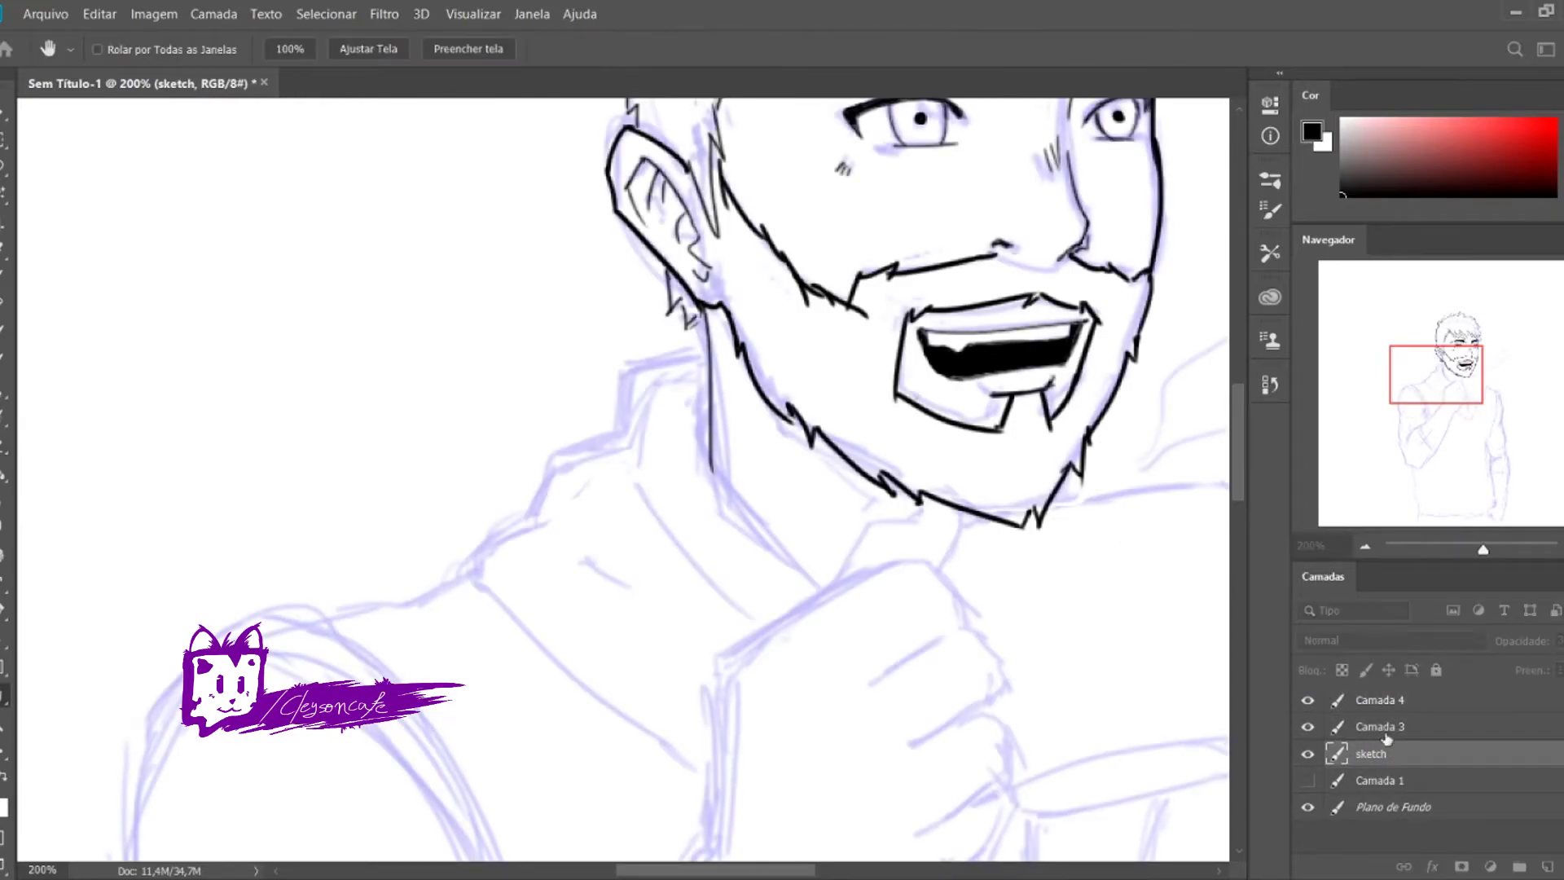
- Rename the face ink layer 'rosto' and the body ink layer 'corpo'
double_click(1377, 726)
text(rosto)
key(shift+Tab)
text(corpo)
key(Return)
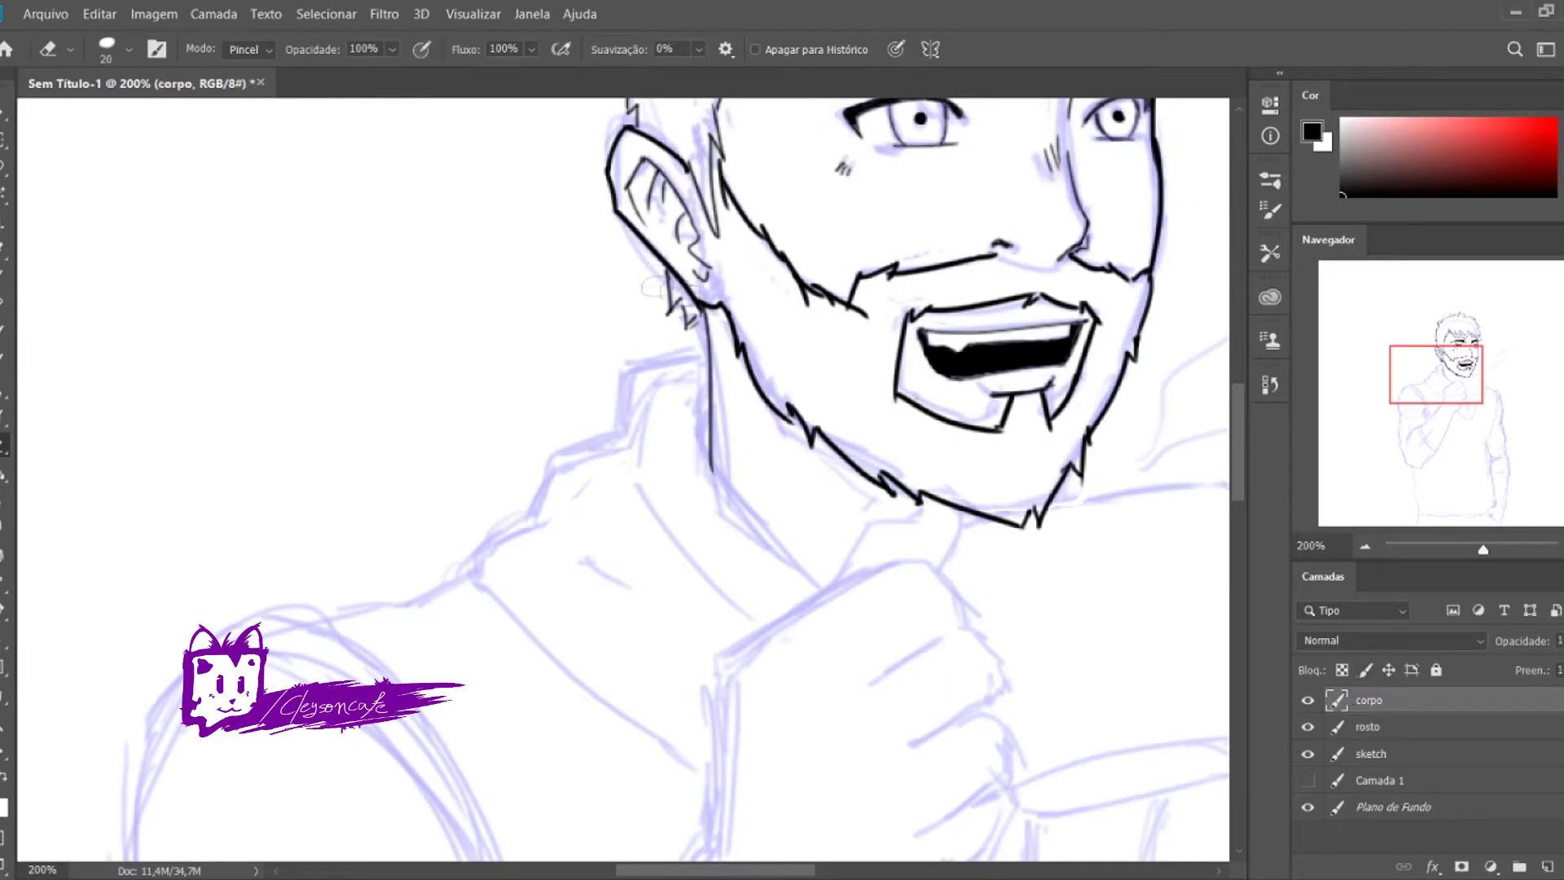
key(b)
- Ink the collar and body lines below the beard on the corpo layer
drag(717, 656, 957, 582)
drag(826, 594, 880, 514)
key(ctrl+z)
mouse_move(827, 594)
mouse_down()
mouse_move(924, 493)
mouse_move(965, 521)
mouse_move(949, 562)
mouse_up()
key(e)
key(alt+bracketleft)
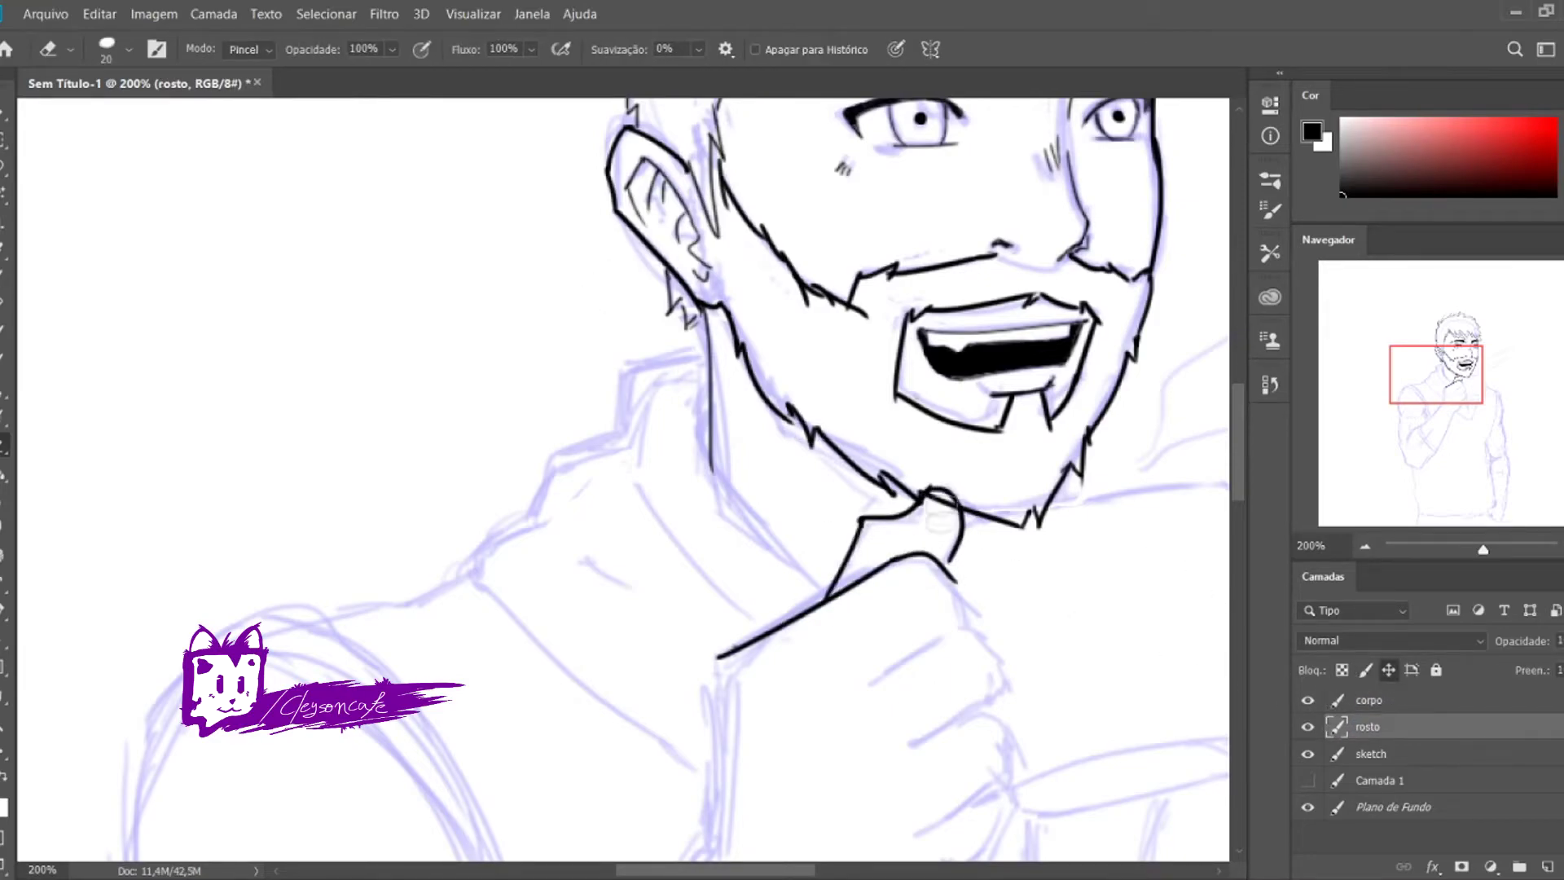
key(b)
key(alt+bracketright)
mouse_move(972, 560)
mouse_down()
mouse_move(618, 445)
mouse_move(847, 373)
mouse_up()
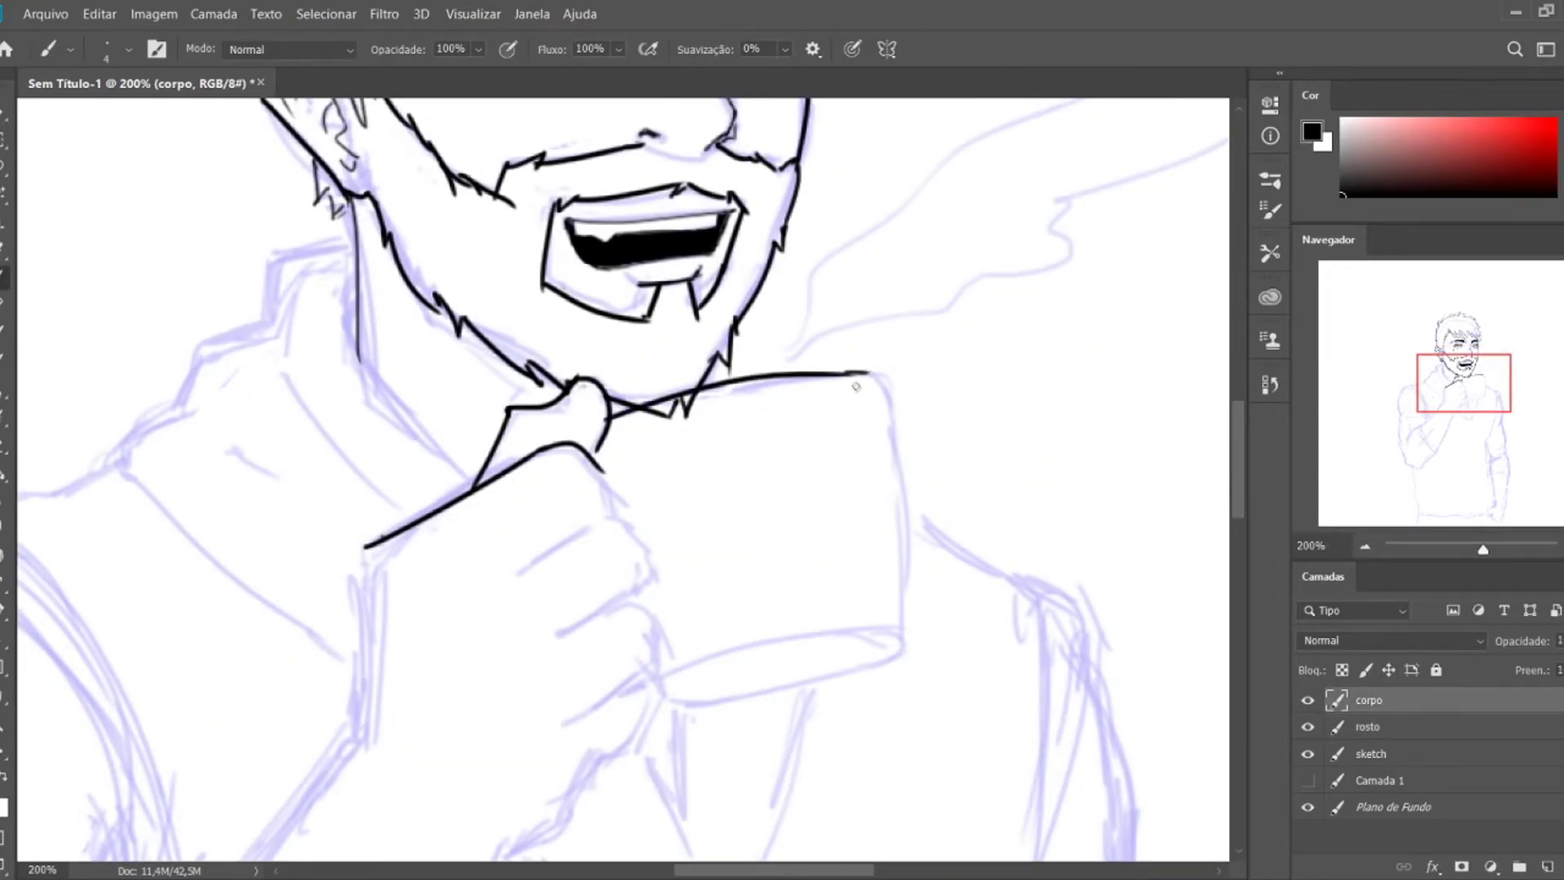
- Ink the mug's right edge and its bottom edge in black
key(ctrl+z)
drag(861, 367, 899, 618)
key(ctrl+z)
drag(865, 373, 900, 627)
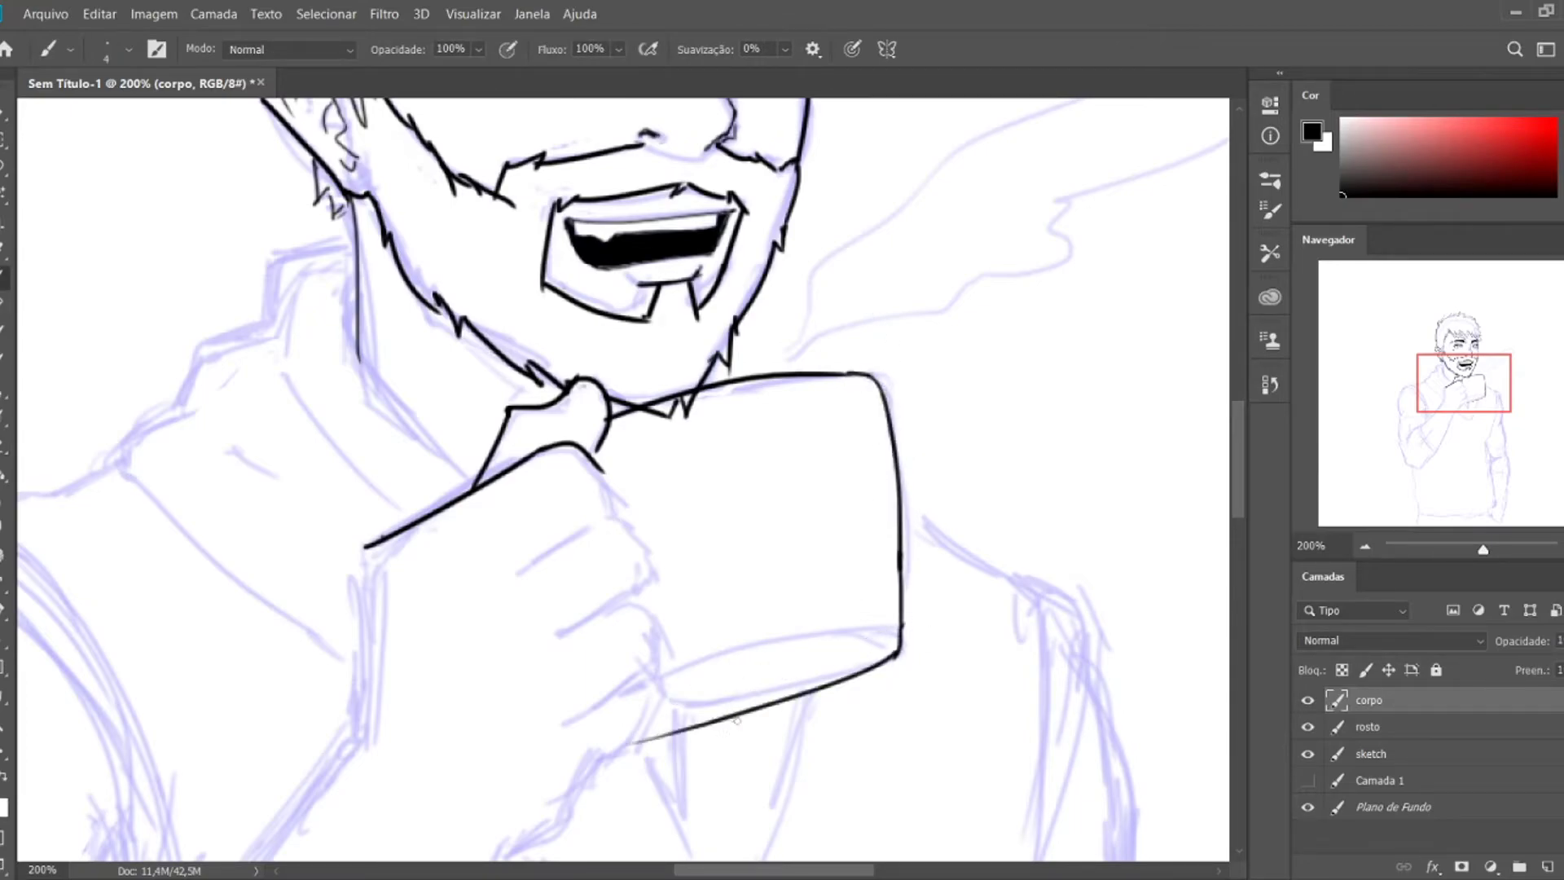
mouse_move(896, 642)
mouse_down()
mouse_move(754, 676)
mouse_move(892, 656)
mouse_up()
- Erase the doubled bottom rim line and zoom in on the mug's base
key(e)
scroll(677, 711, up, 2)
drag(588, 705, 1043, 638)
key(z)
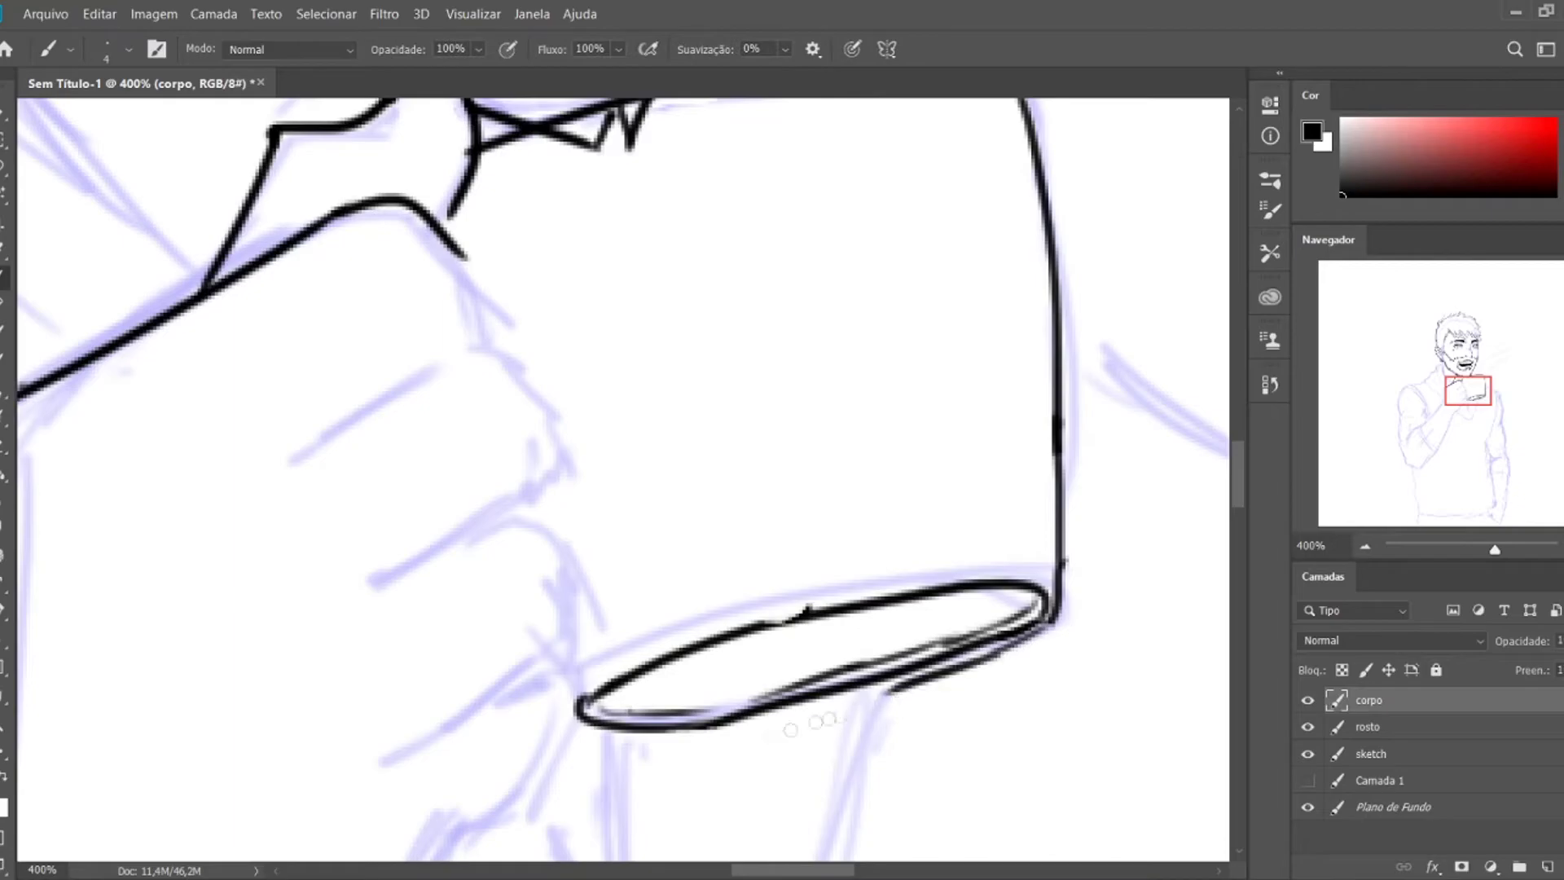
drag(928, 729, 892, 729)
click(892, 729)
key(e)
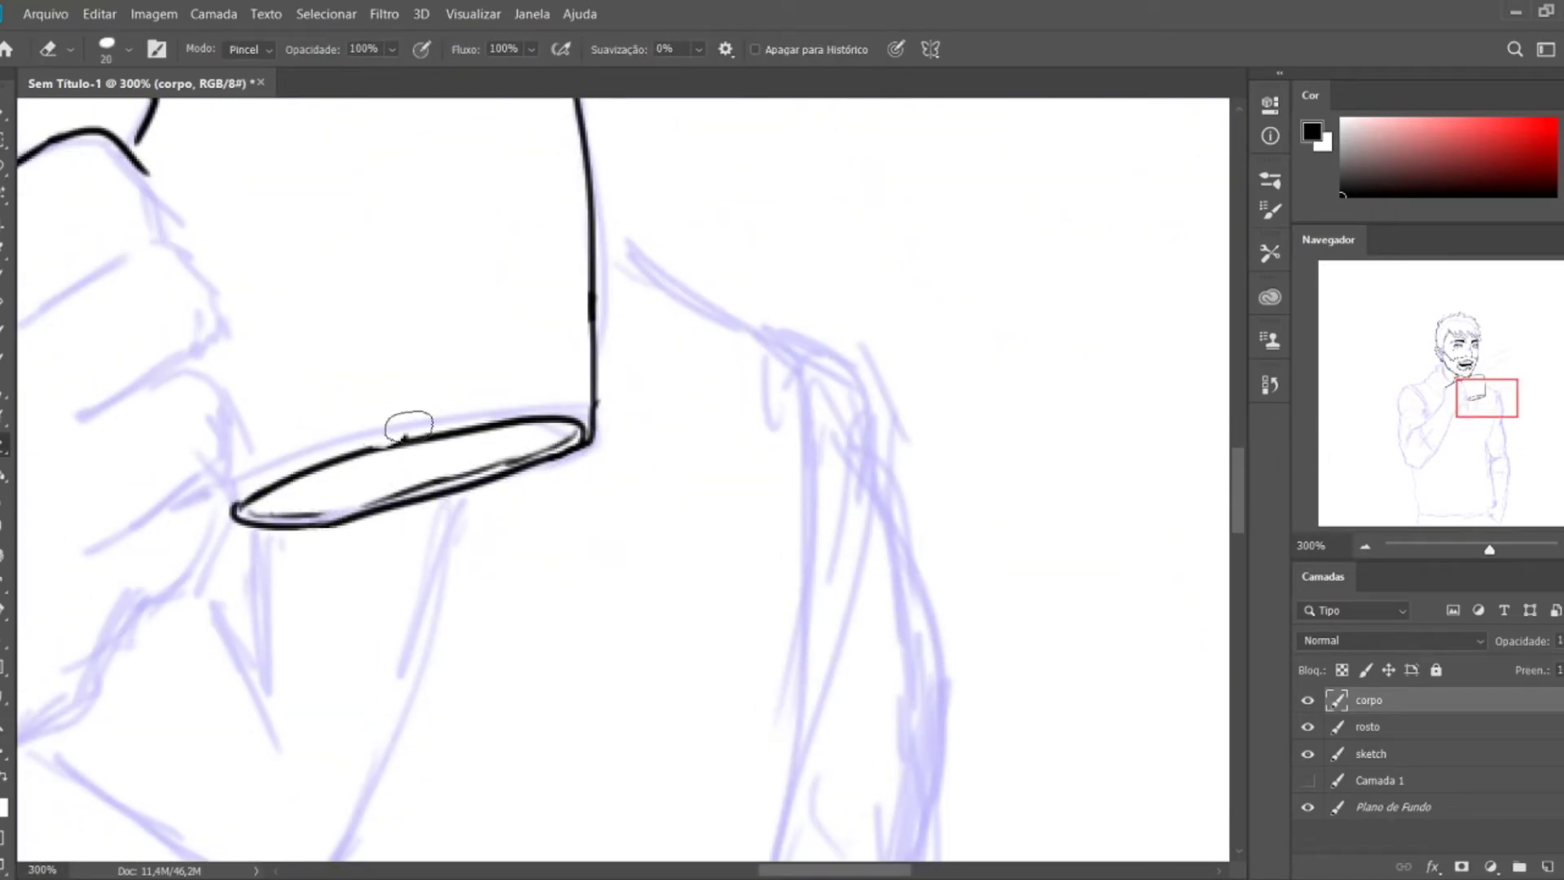
- Ink the arm line under the hand and the first finger curve with its knuckle
key(b)
drag(326, 524, 872, 606)
mouse_move(325, 366)
mouse_down()
mouse_move(350, 648)
mouse_move(329, 652)
mouse_up()
key(ctrl+z)
mouse_move(564, 413)
mouse_down()
mouse_move(717, 324)
mouse_move(772, 436)
mouse_up()
key(ctrl+z)
drag(627, 501, 757, 437)
- Ink the remaining finger lines across the mug, plus the hand's lower contour and wrist
drag(724, 452, 783, 554)
mouse_move(637, 631)
mouse_down()
mouse_move(749, 559)
mouse_move(731, 672)
mouse_up()
key(ctrl+z)
mouse_move(726, 590)
mouse_down()
mouse_move(730, 674)
mouse_move(627, 790)
mouse_up()
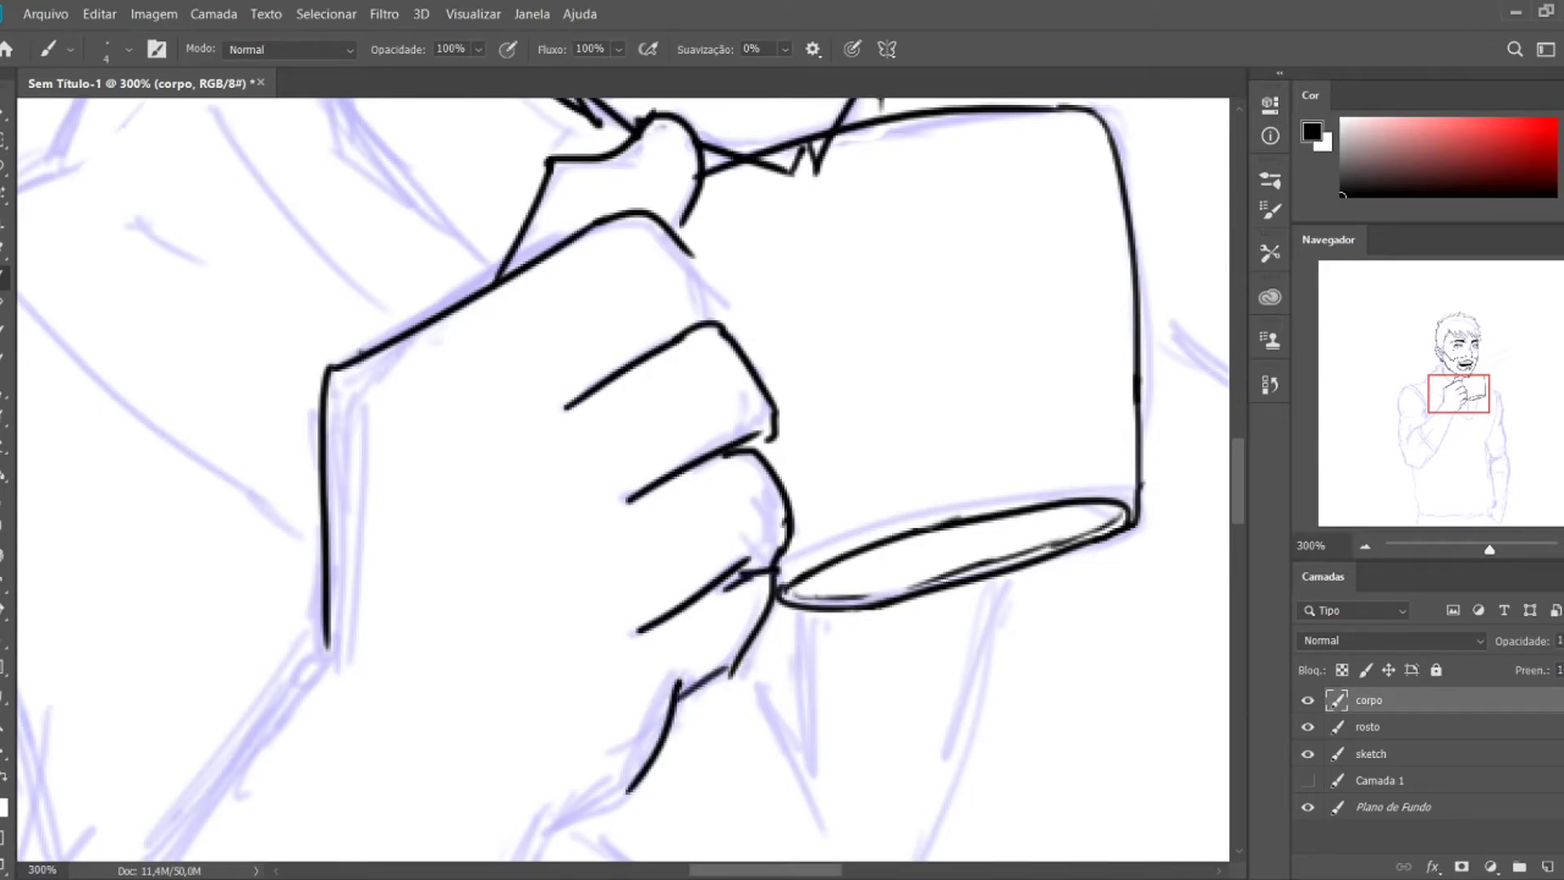
drag(571, 489, 806, 334)
drag(548, 522, 433, 706)
key(ctrl+z)
drag(619, 489, 488, 489)
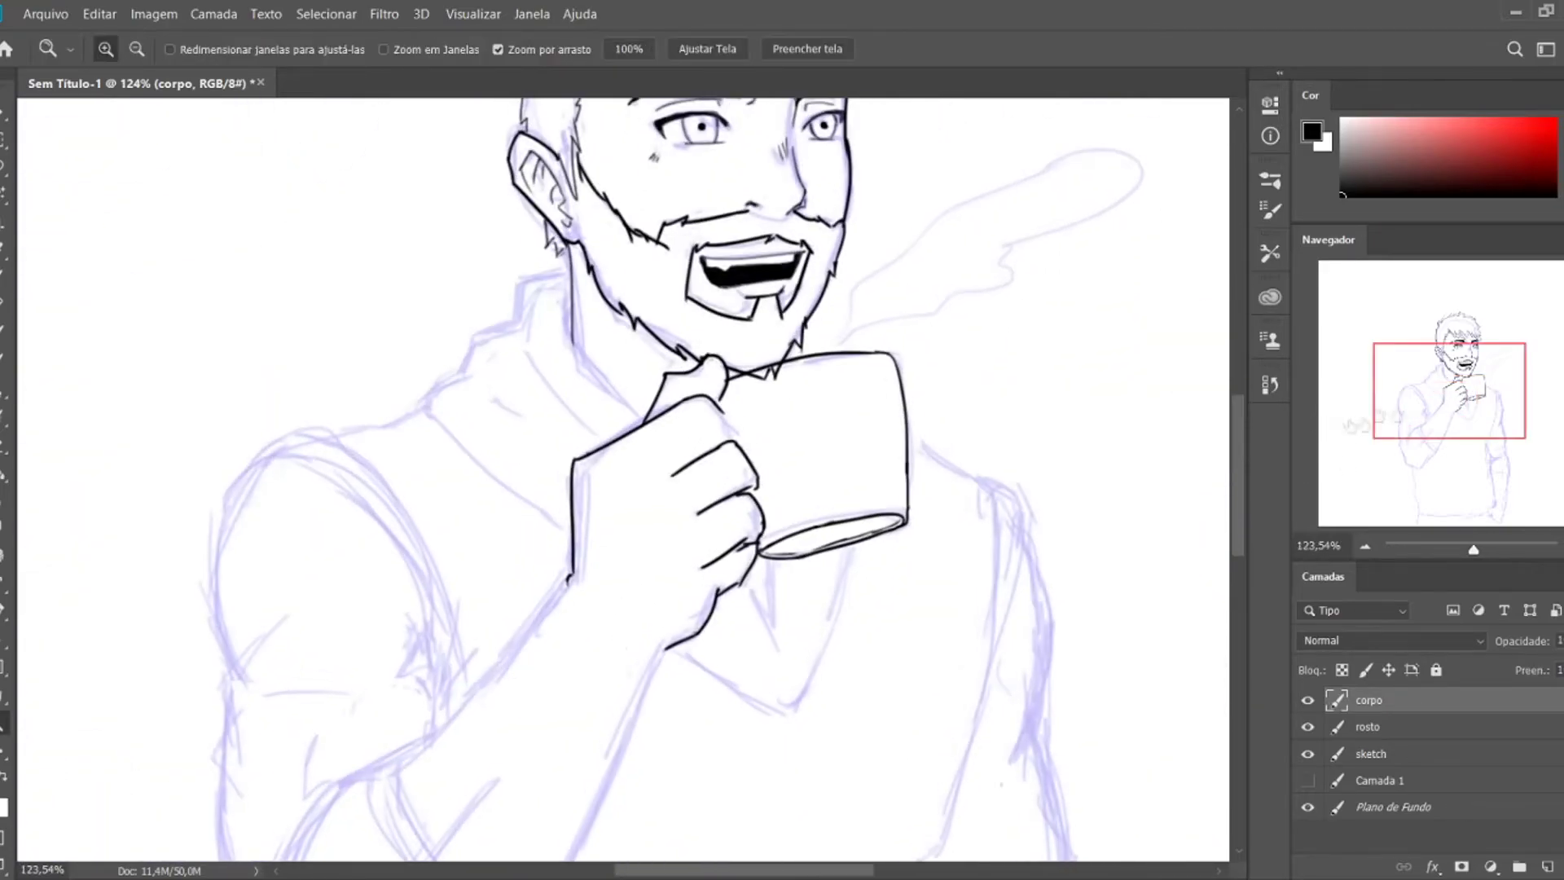
- Ink the diagonal forearm line and both forearm edges below the hand
drag(1449, 390, 1416, 396)
key(b)
drag(835, 538, 690, 718)
mouse_move(936, 609)
mouse_down()
mouse_move(876, 770)
mouse_move(892, 541)
mouse_up()
key(e)
drag(925, 481, 892, 541)
key(b)
key(e)
drag(916, 456, 880, 537)
key(b)
- Ink the lower forearm edge toward the elbow and the sleeve curve
drag(786, 721, 726, 767)
drag(731, 723, 678, 827)
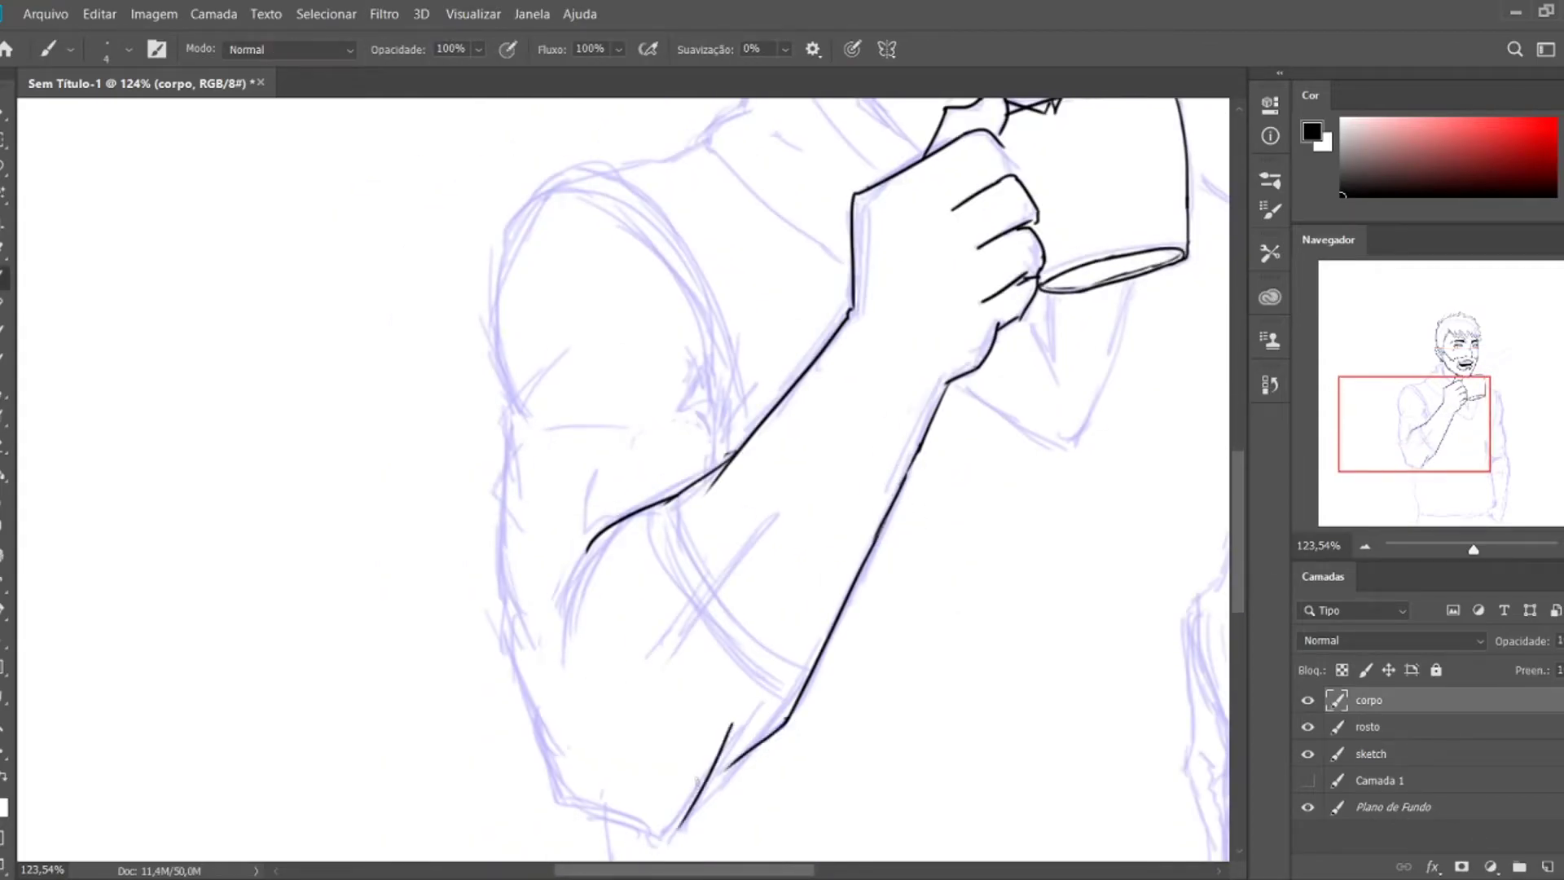
drag(684, 492, 847, 672)
key(e)
key(b)
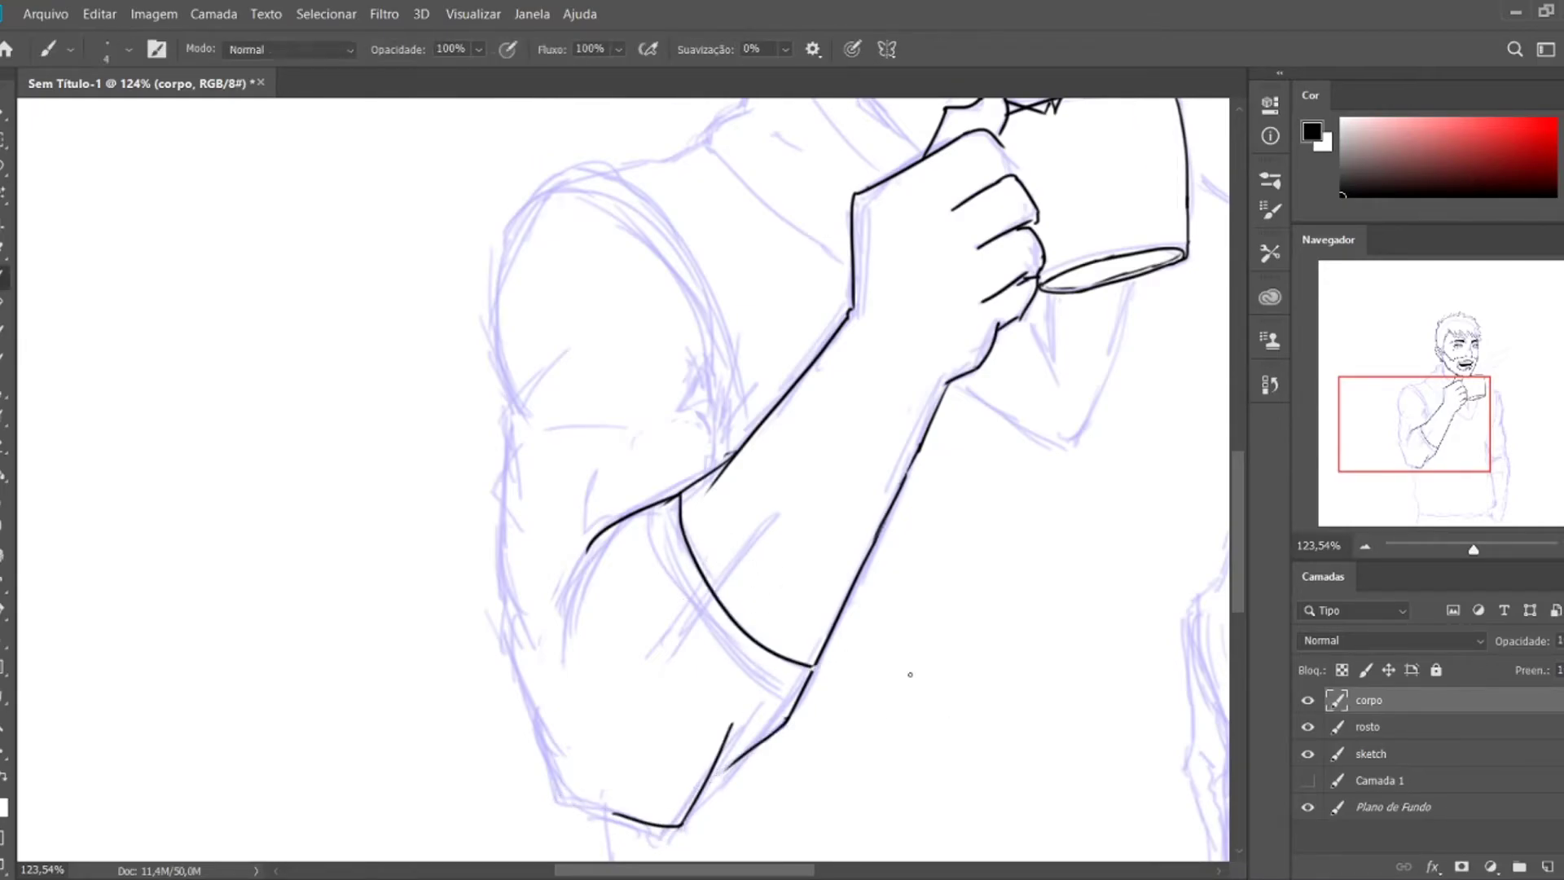
scroll(819, 668, up, 5)
scroll(429, 569, down, 3)
- Ink the sleeve cuff curve and its thick edge, erasing a stray sleeve segment
drag(417, 359, 538, 611)
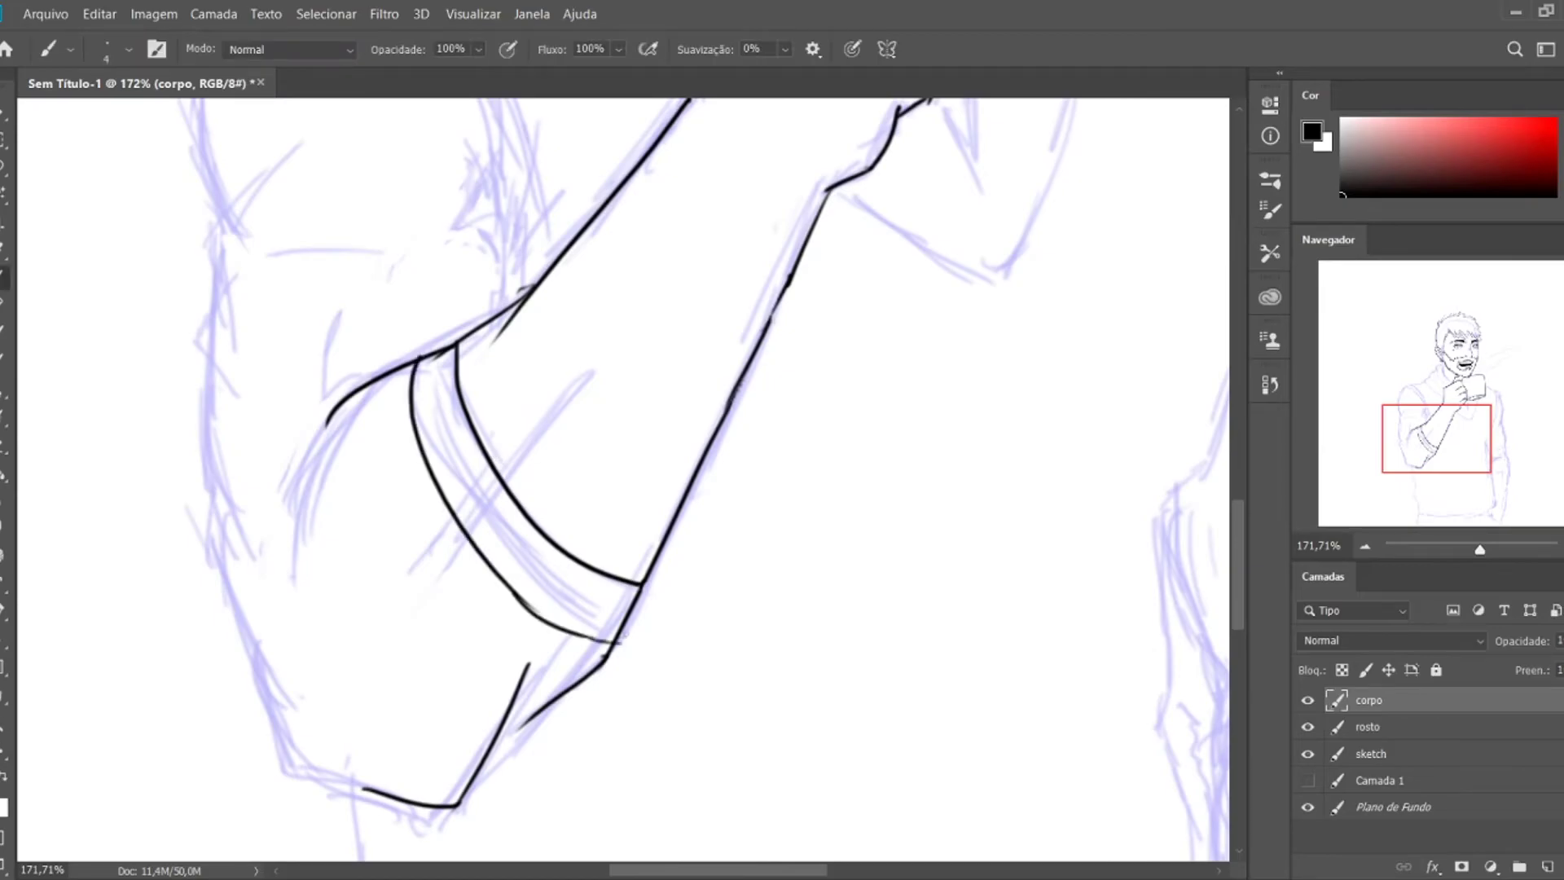
key(e)
key(b)
drag(621, 643, 644, 588)
key(e)
drag(455, 344, 424, 359)
key(b)
- Add a knuckle line on the fist and trim the fingertip stroke
key(ctrl+0)
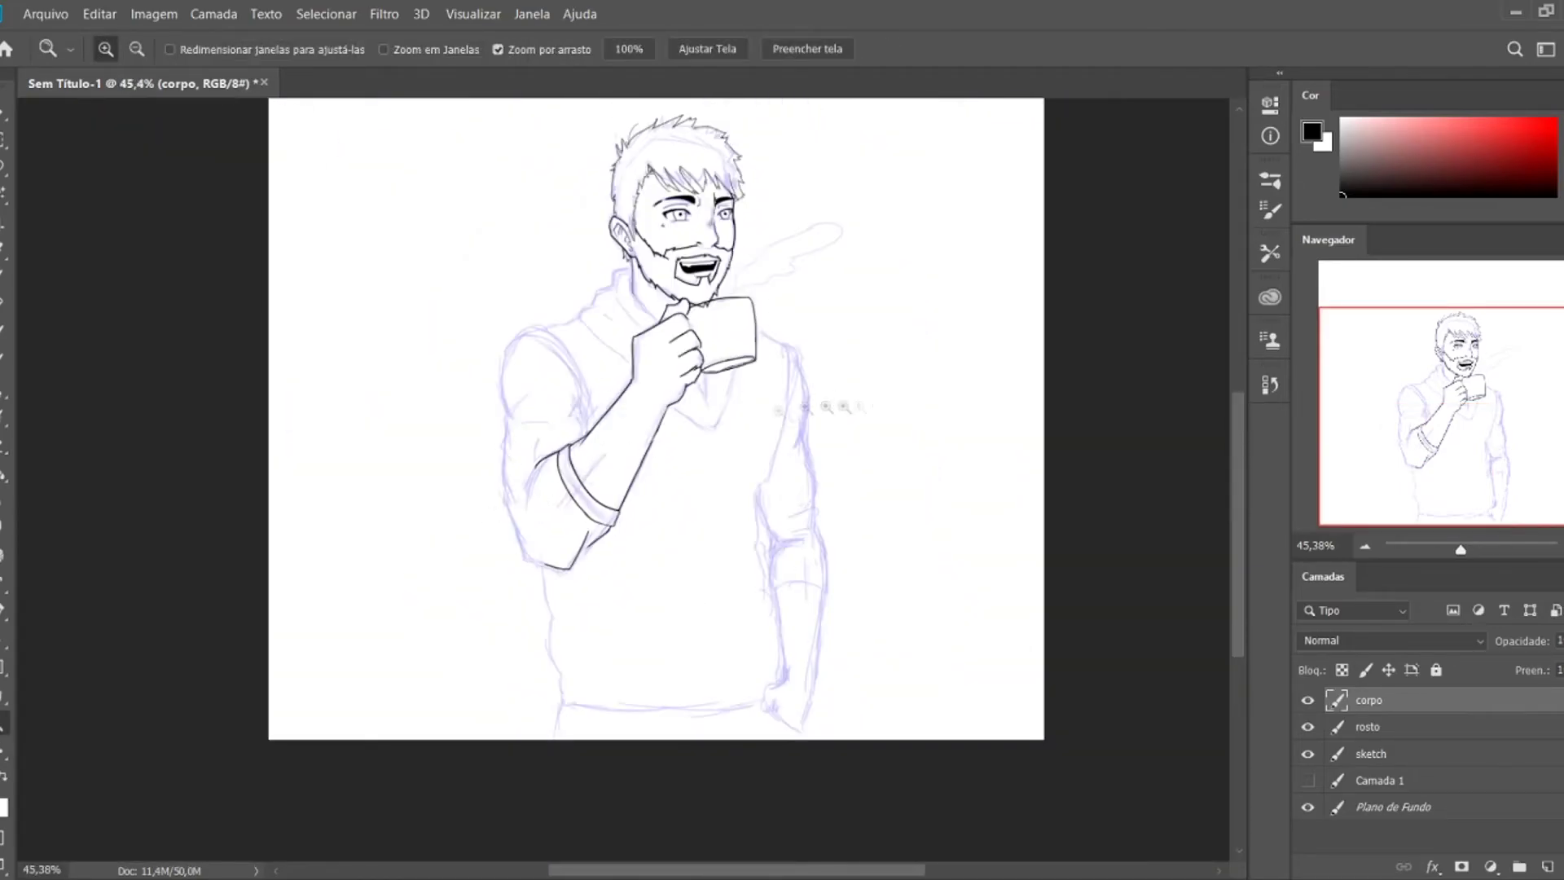
key(ctrl+1)
scroll(743, 289, up, 2)
drag(753, 274, 698, 311)
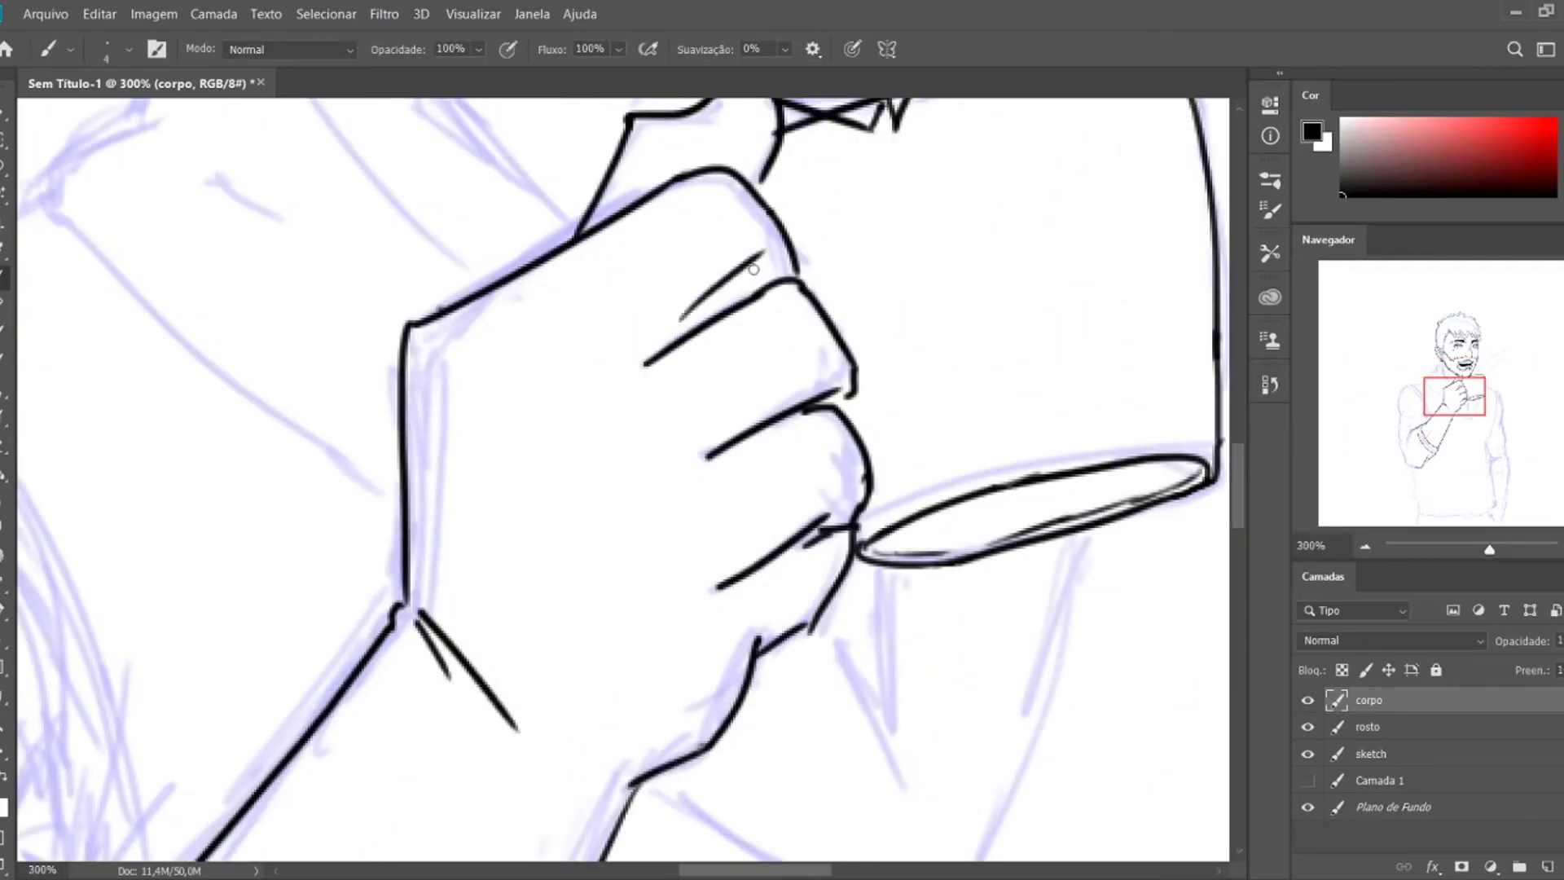
key(e)
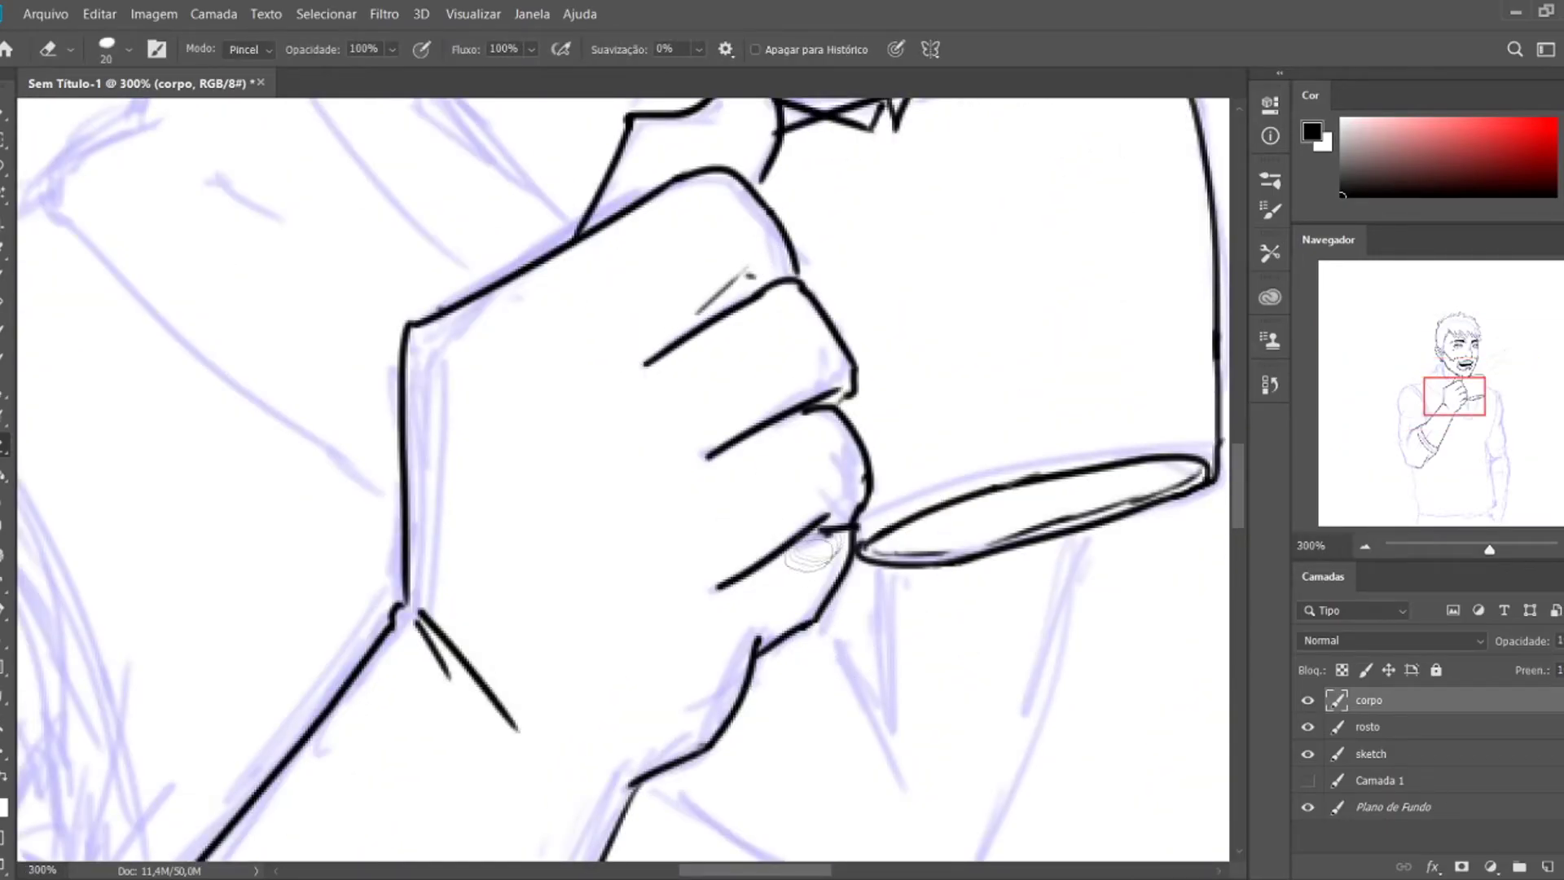
drag(837, 527, 788, 547)
key(b)
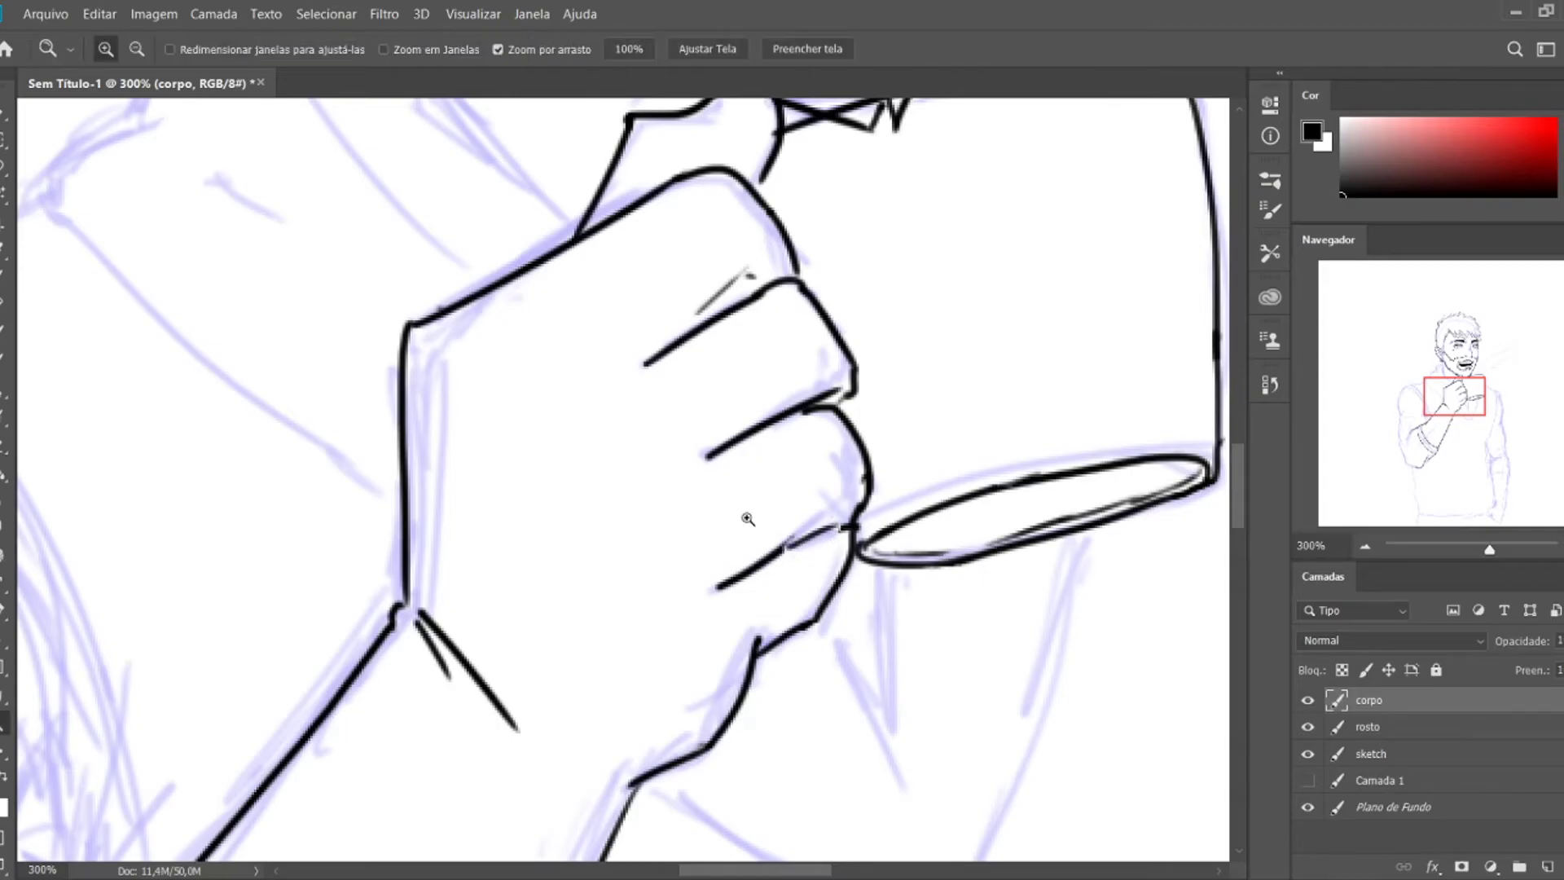
- Check the rosto and corpo layers, then add a new layer named 'vapor' for the steam
scroll(779, 553, down, 3)
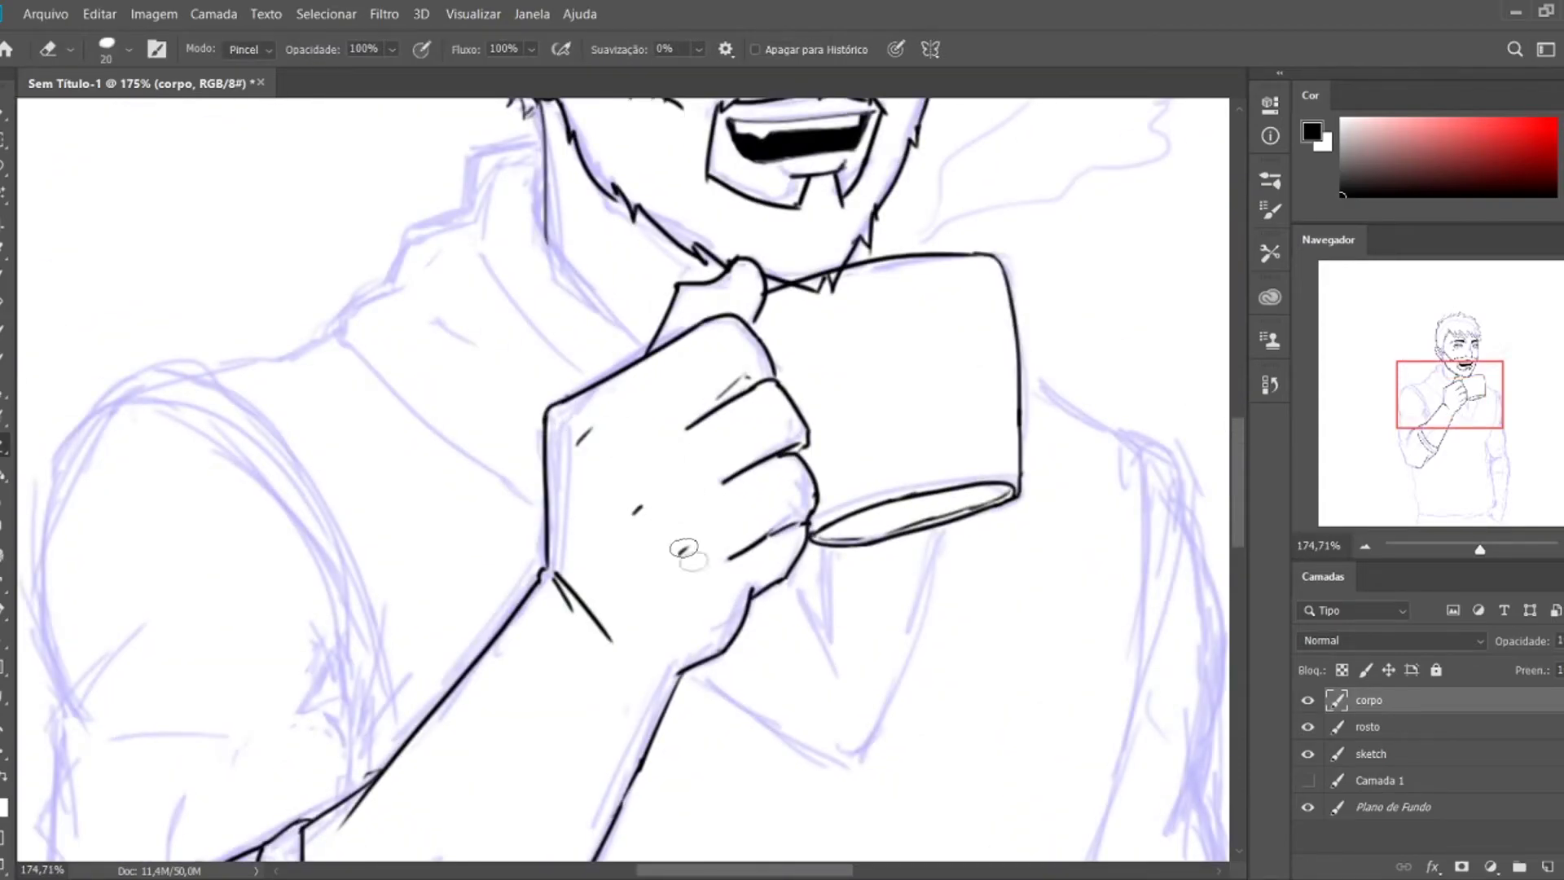
scroll(687, 540, down, 3)
scroll(729, 362, up, 5)
key(alt+bracketleft)
key(e)
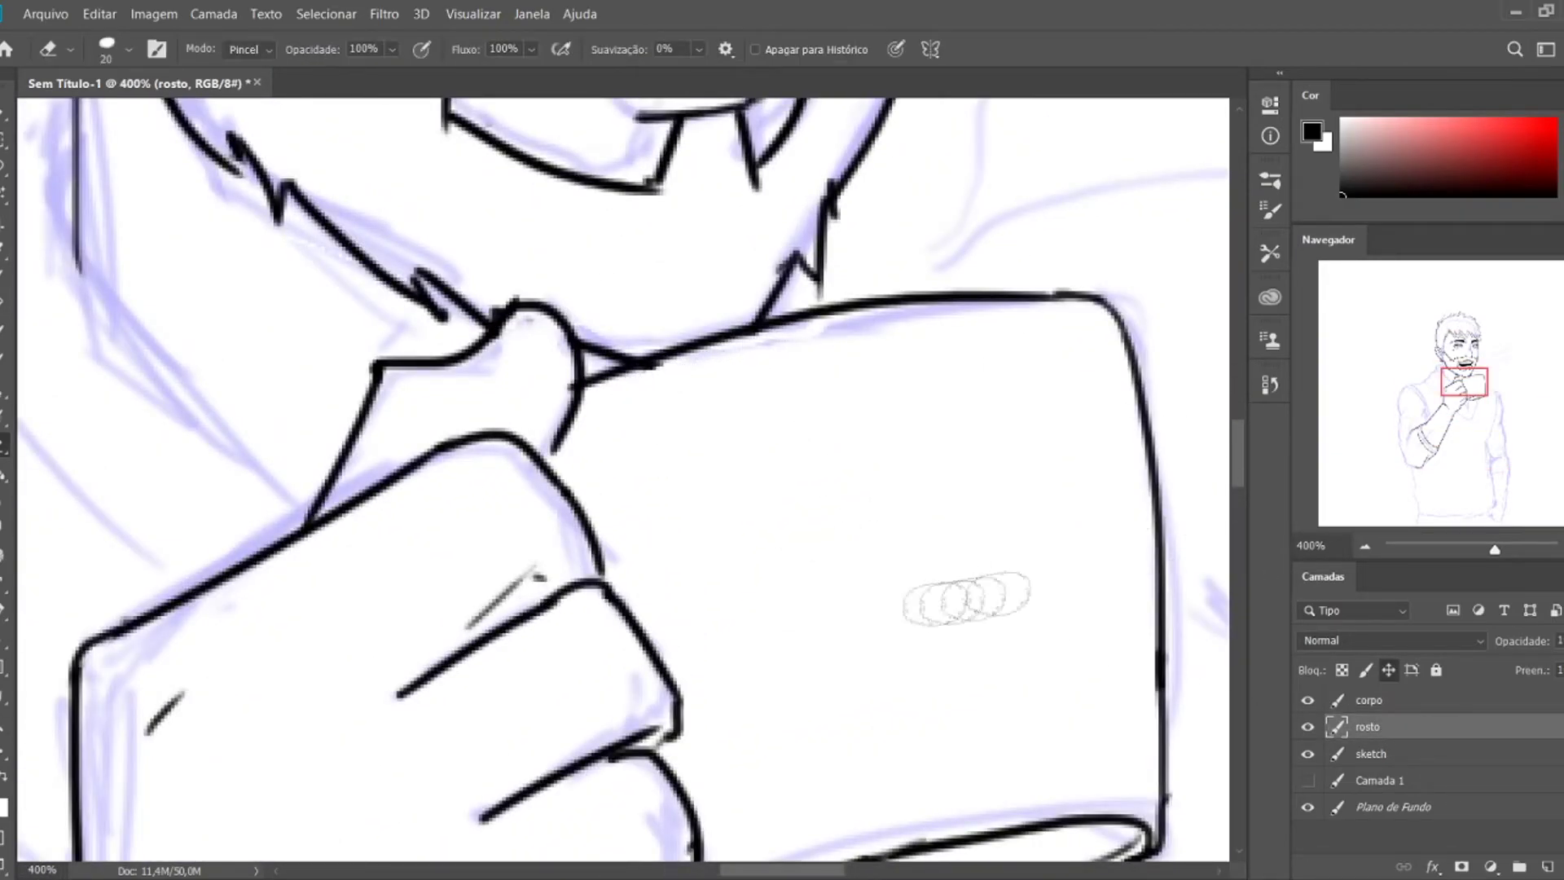
key(alt+bracketright)
scroll(757, 552, down, 5)
scroll(757, 551, up, 2)
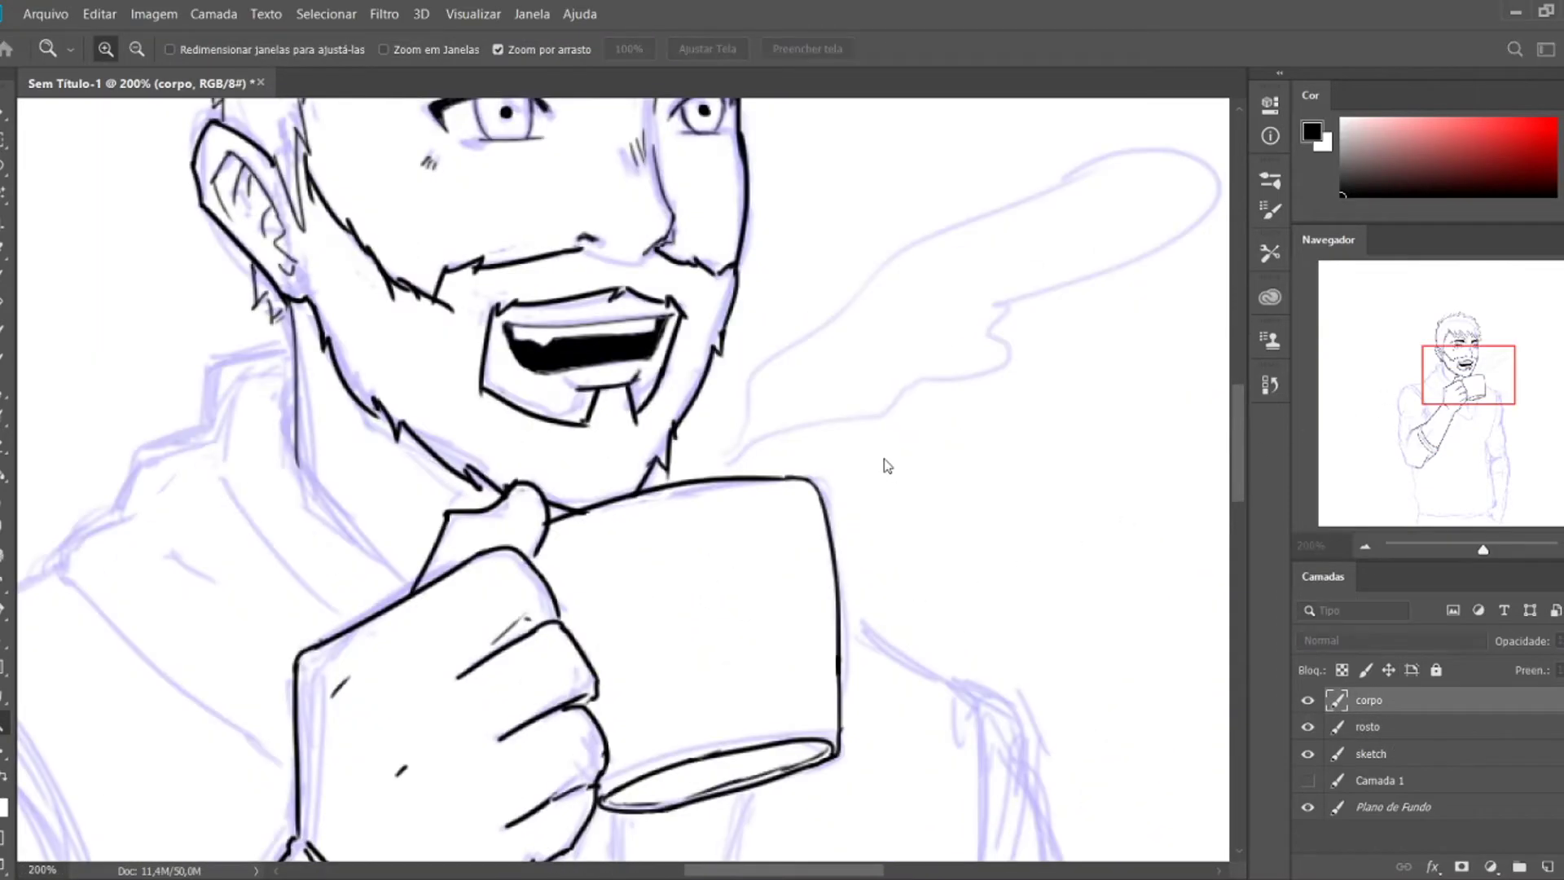
key(ctrl+shift+n)
text(vapor)
key(Return)
key(b)
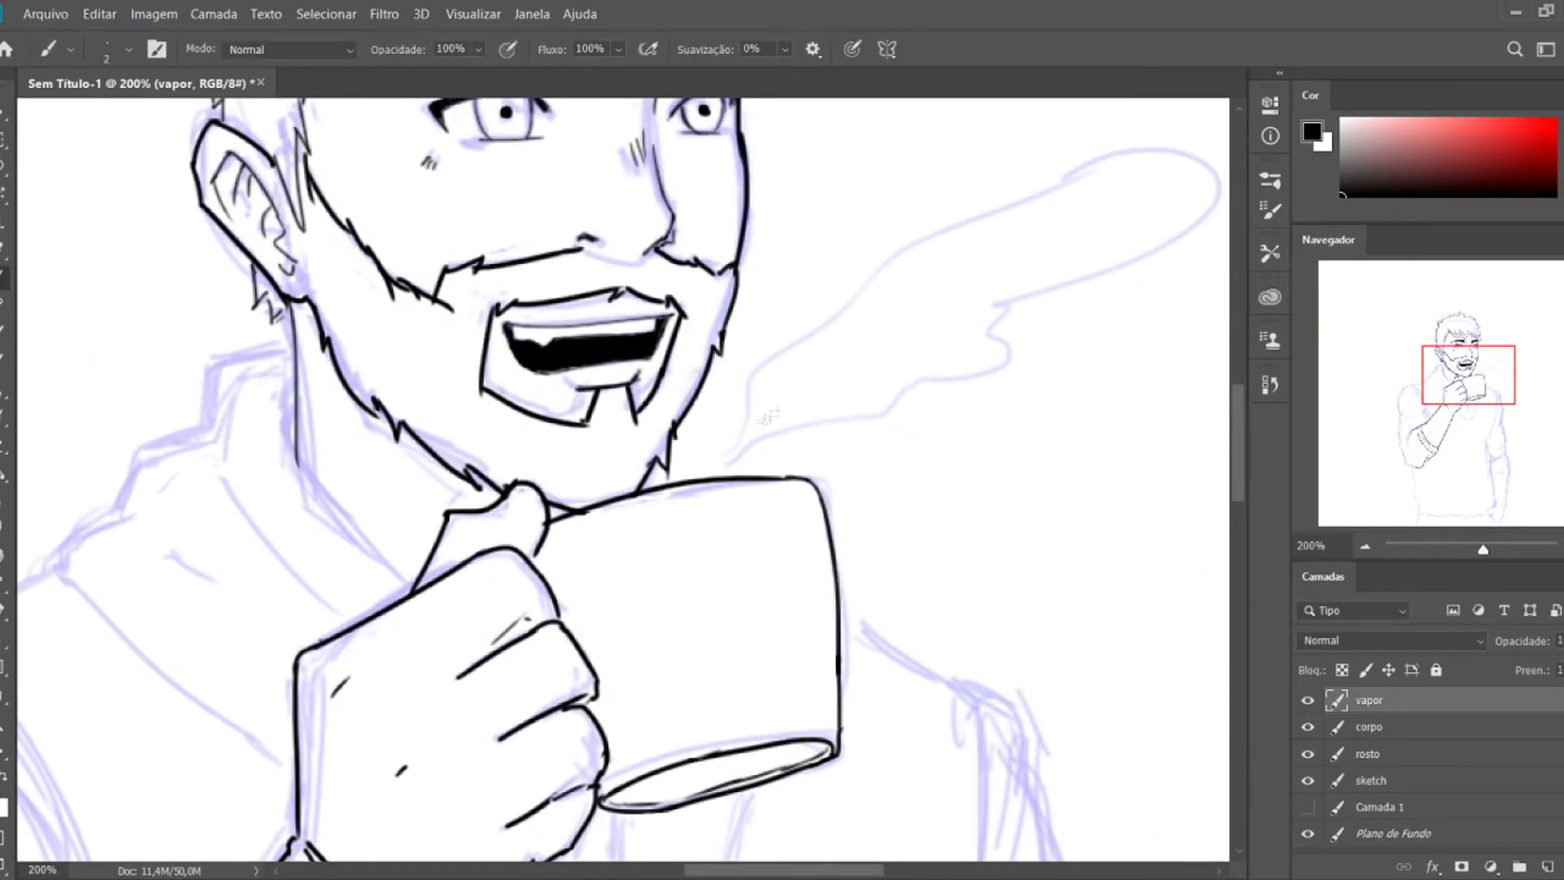
- Trace the steam's outer edge, top tip and inner loop above the mug
key(ctrl+z)
mouse_move(699, 480)
mouse_down()
mouse_move(984, 134)
mouse_move(1157, 102)
mouse_up()
key(ctrl+z)
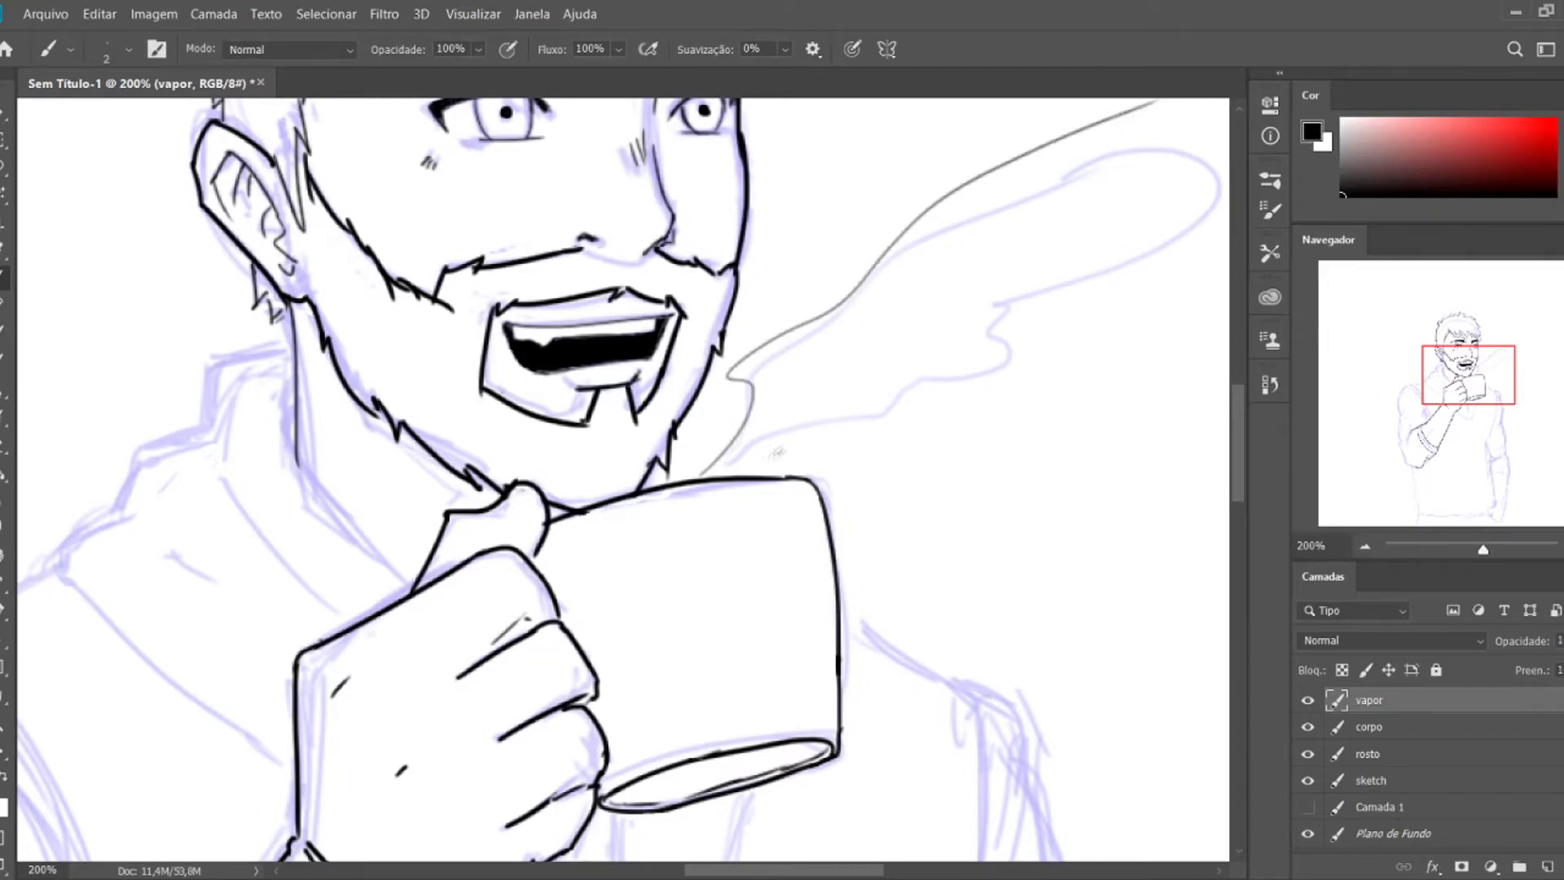
mouse_move(733, 467)
mouse_down()
mouse_move(1194, 227)
mouse_move(433, 382)
mouse_move(417, 241)
mouse_up()
key(ctrl+z)
drag(397, 394, 416, 242)
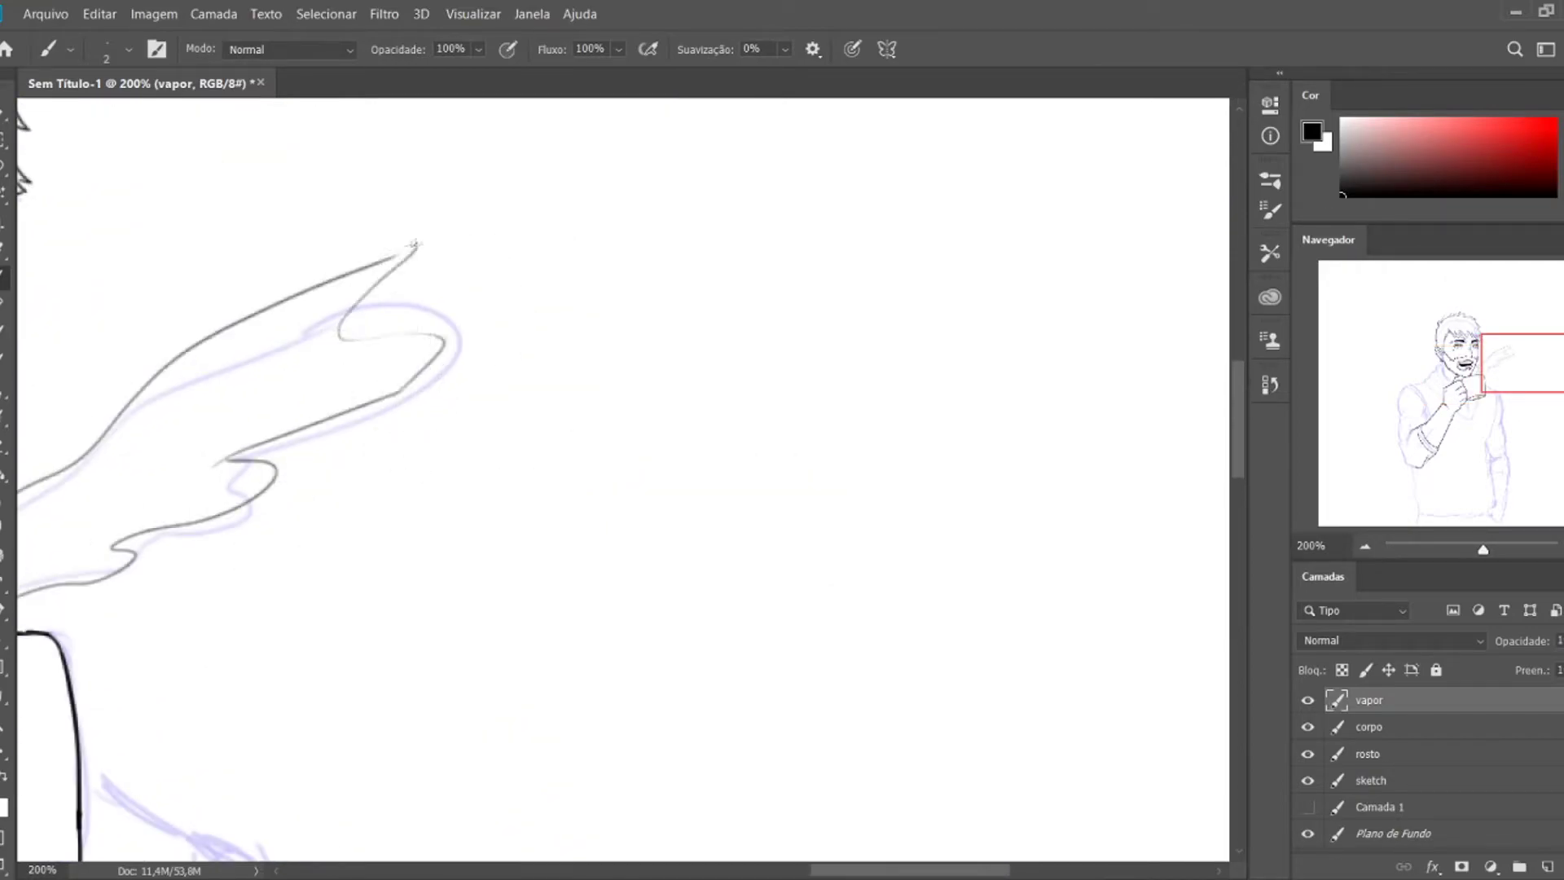
mouse_move(248, 395)
mouse_down()
mouse_move(176, 424)
mouse_move(695, 514)
mouse_up()
- Make the corpo layer active with the arm holding the mug in view
mouse_move(503, 711)
mouse_down()
mouse_move(534, 653)
mouse_move(902, 615)
mouse_up()
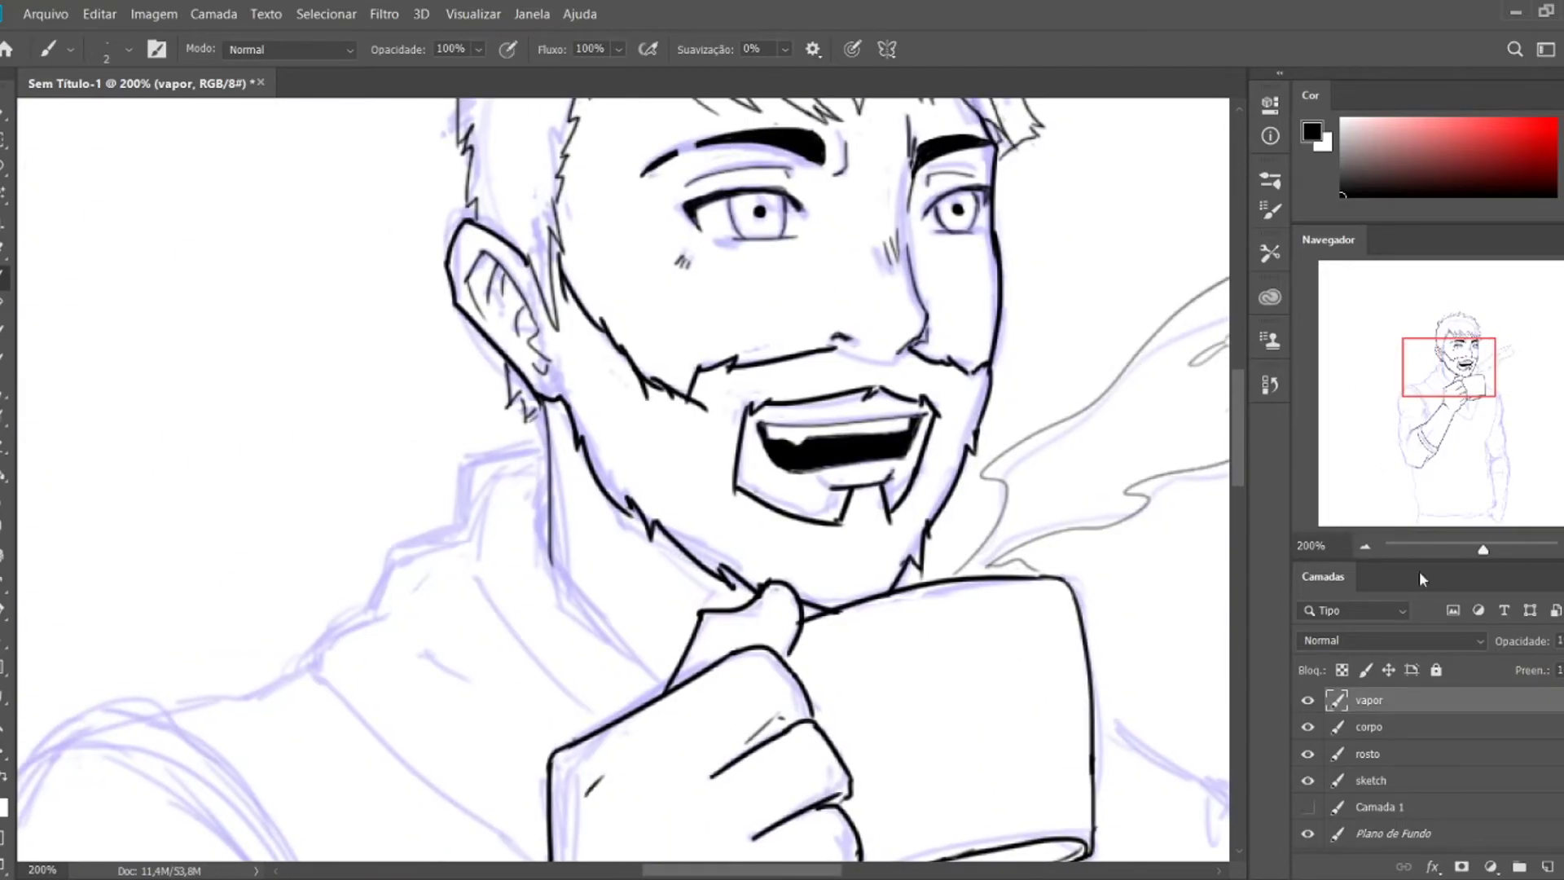
click(1368, 726)
drag(847, 562, 770, 562)
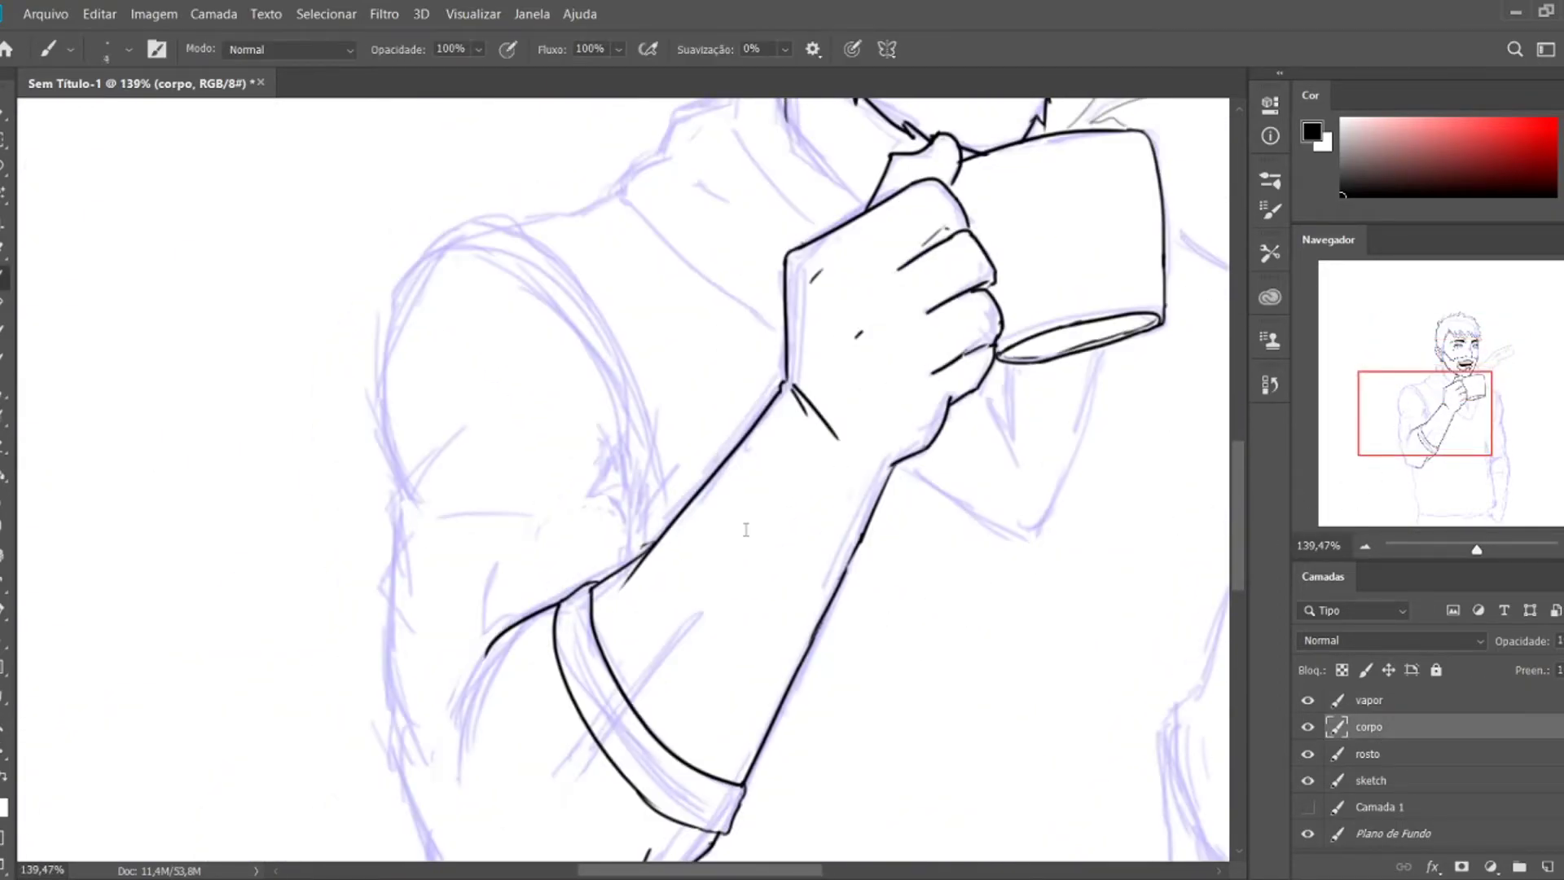
- Ink the collar, the chest line below the mug, and two collar fold lines
scroll(890, 383, up, 4)
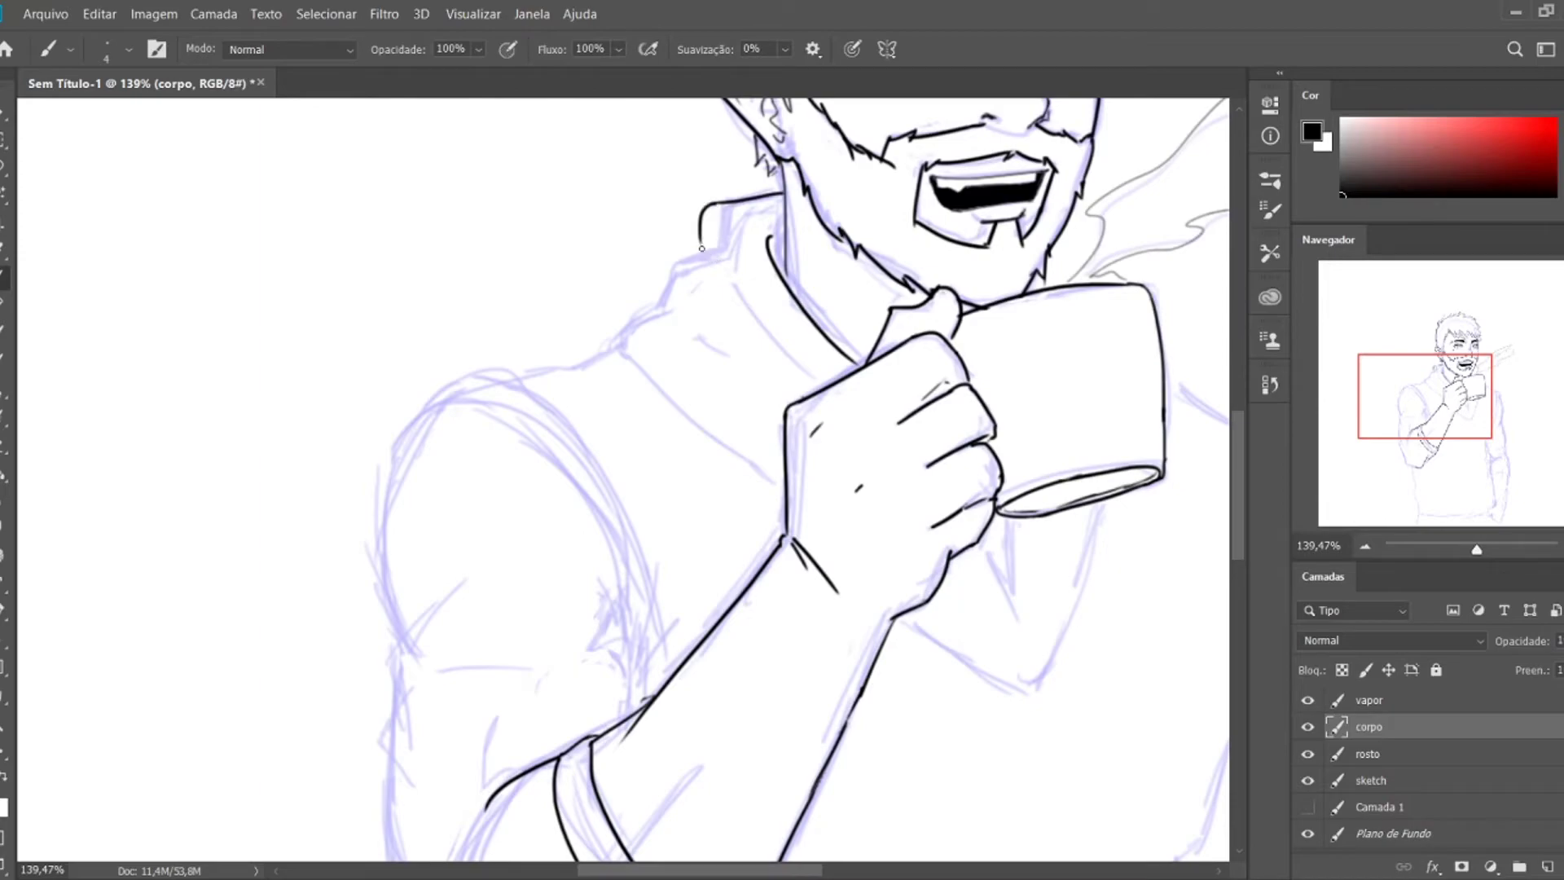
drag(609, 350, 784, 494)
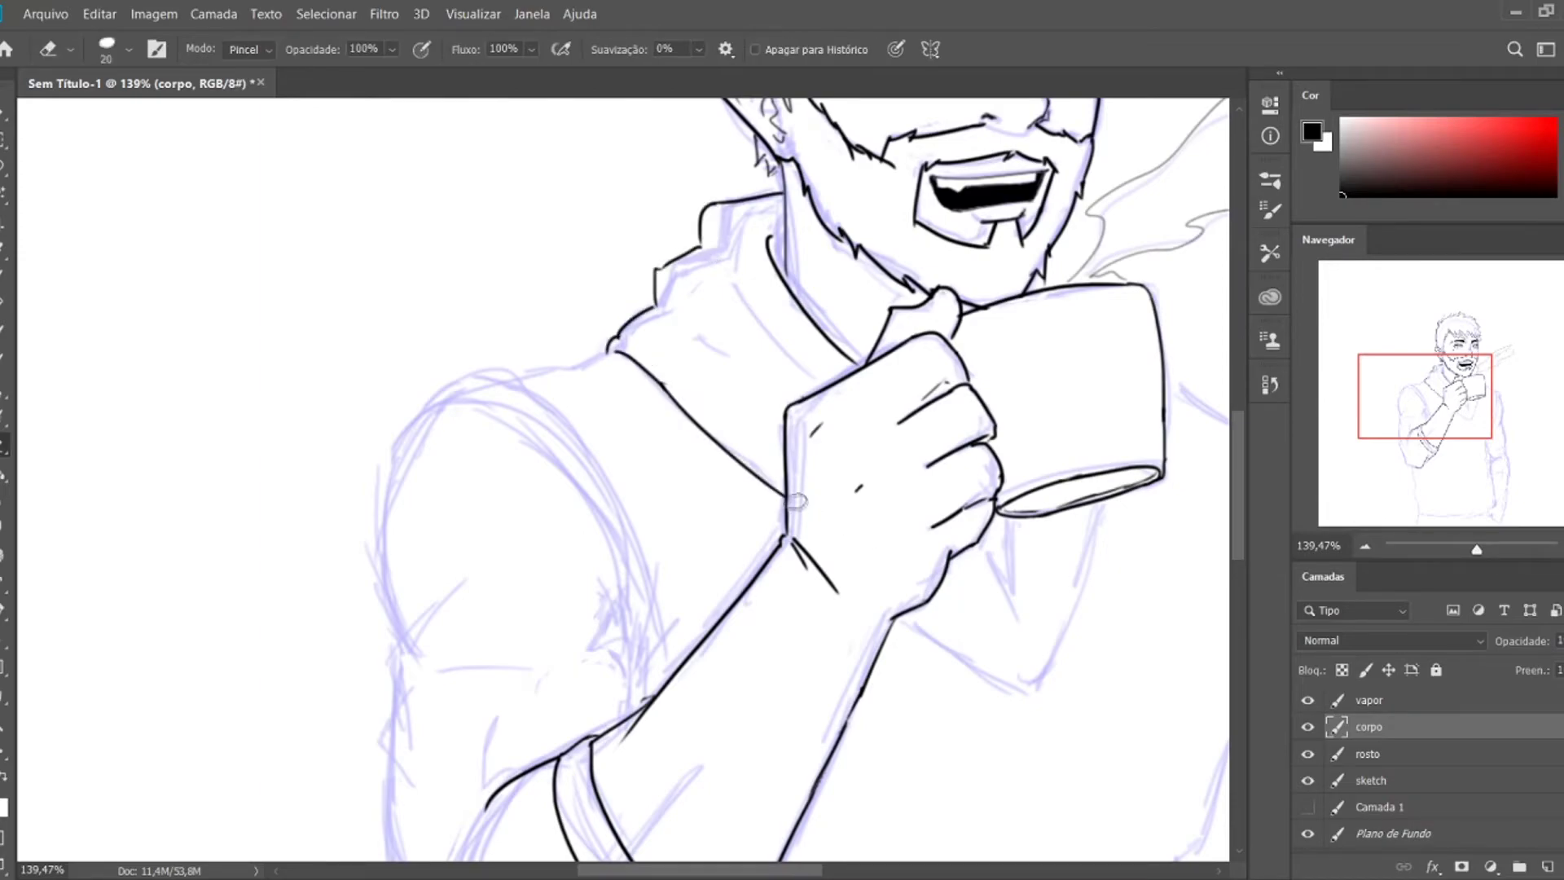
drag(896, 617, 1052, 737)
drag(1097, 644, 1127, 524)
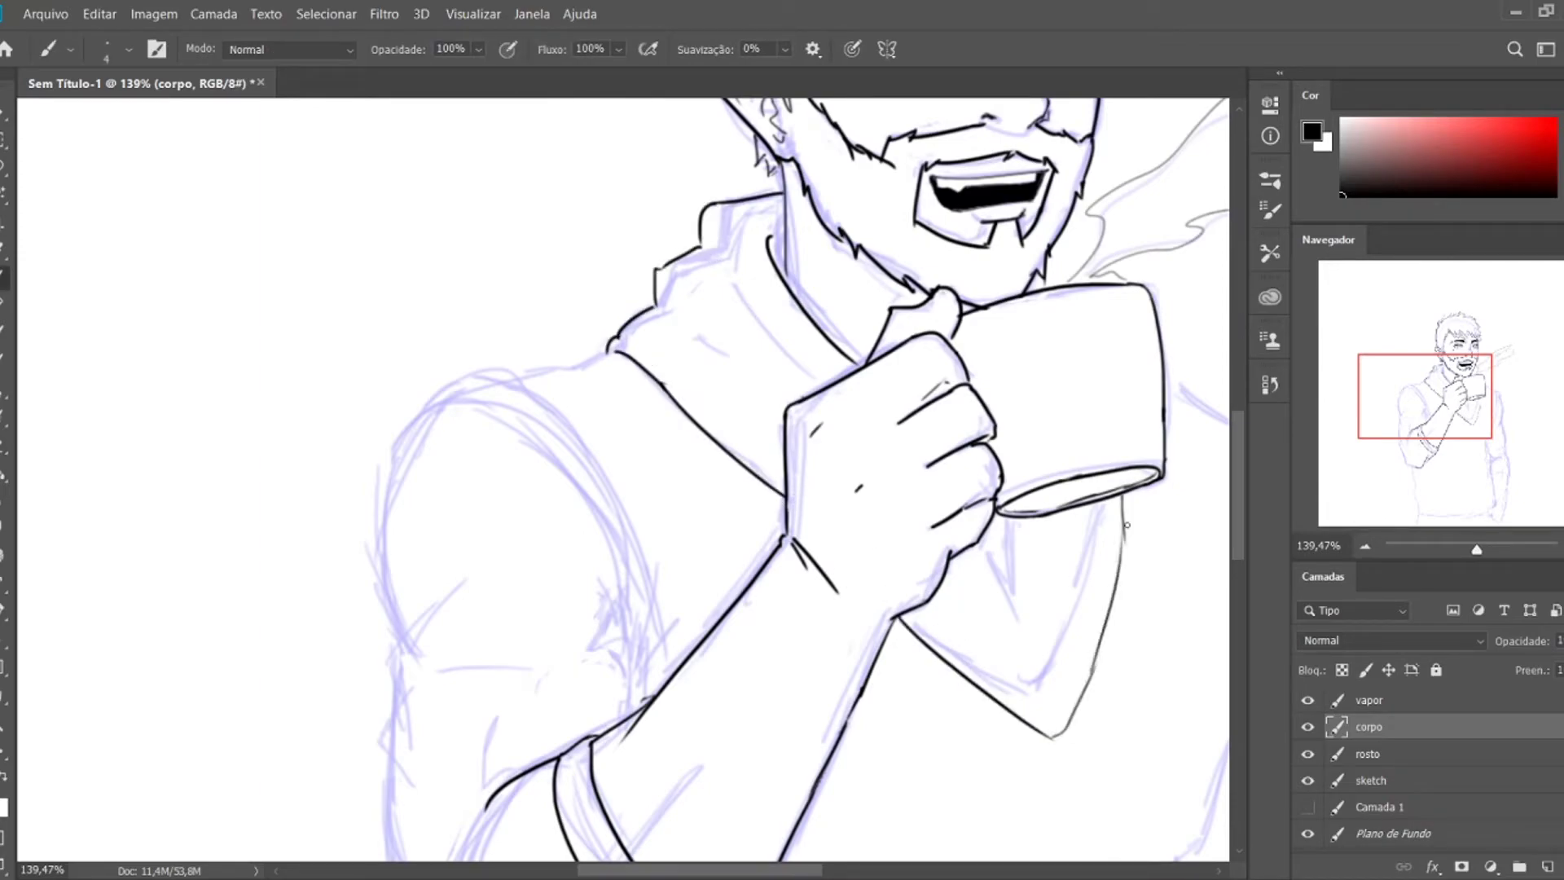
drag(713, 258, 771, 351)
drag(672, 326, 734, 379)
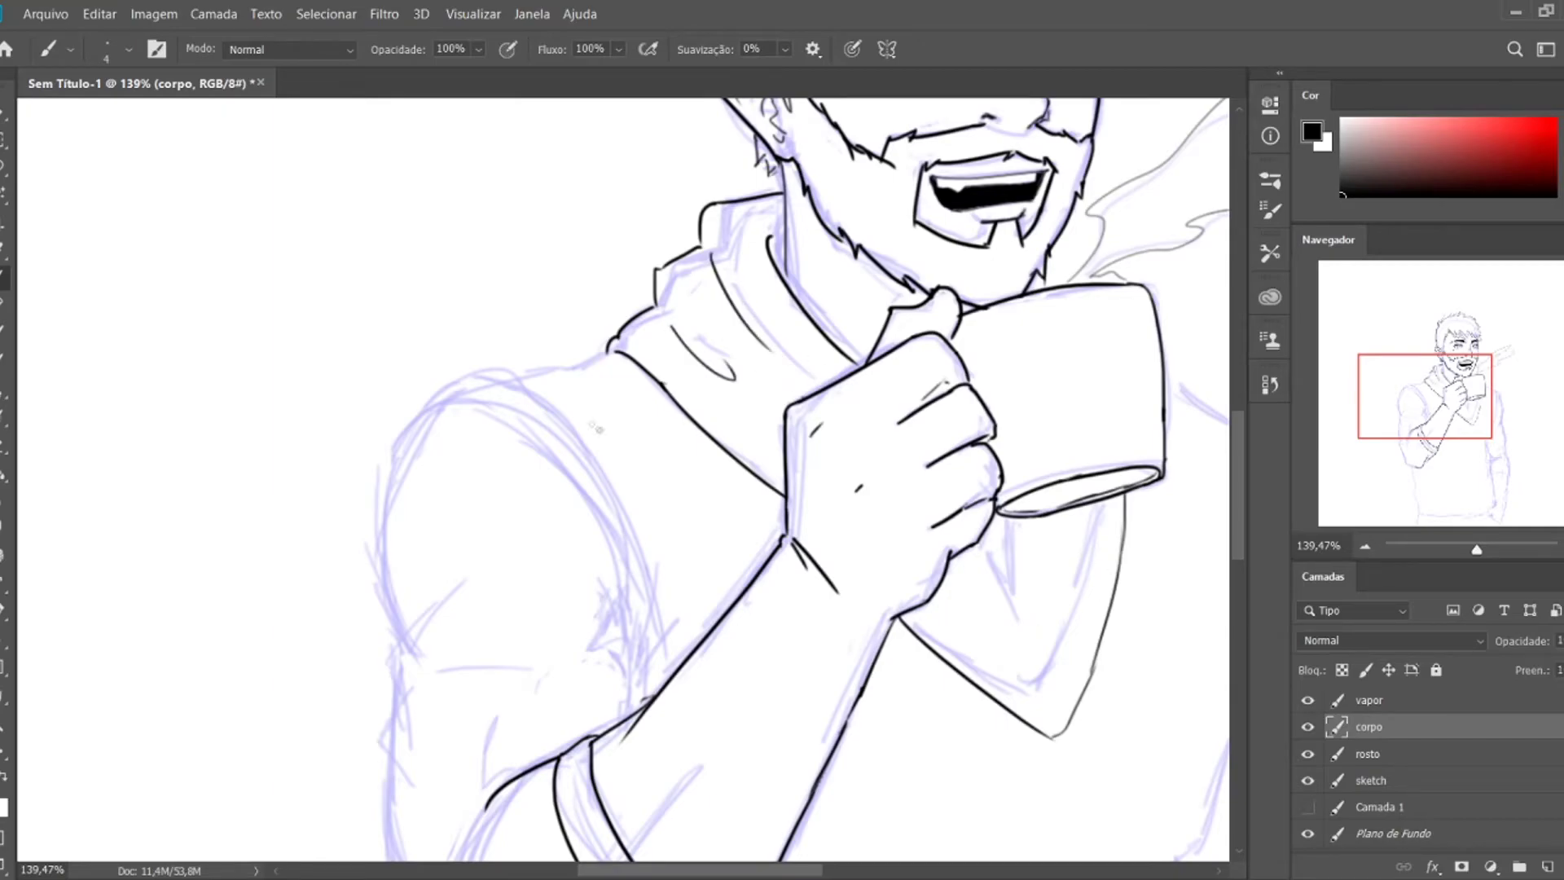
- Ink the elbow's left edge and crease, and the shoulder's left and top outline
mouse_move(440, 800)
mouse_down()
mouse_move(790, 369)
mouse_move(764, 473)
mouse_up()
drag(740, 507, 803, 616)
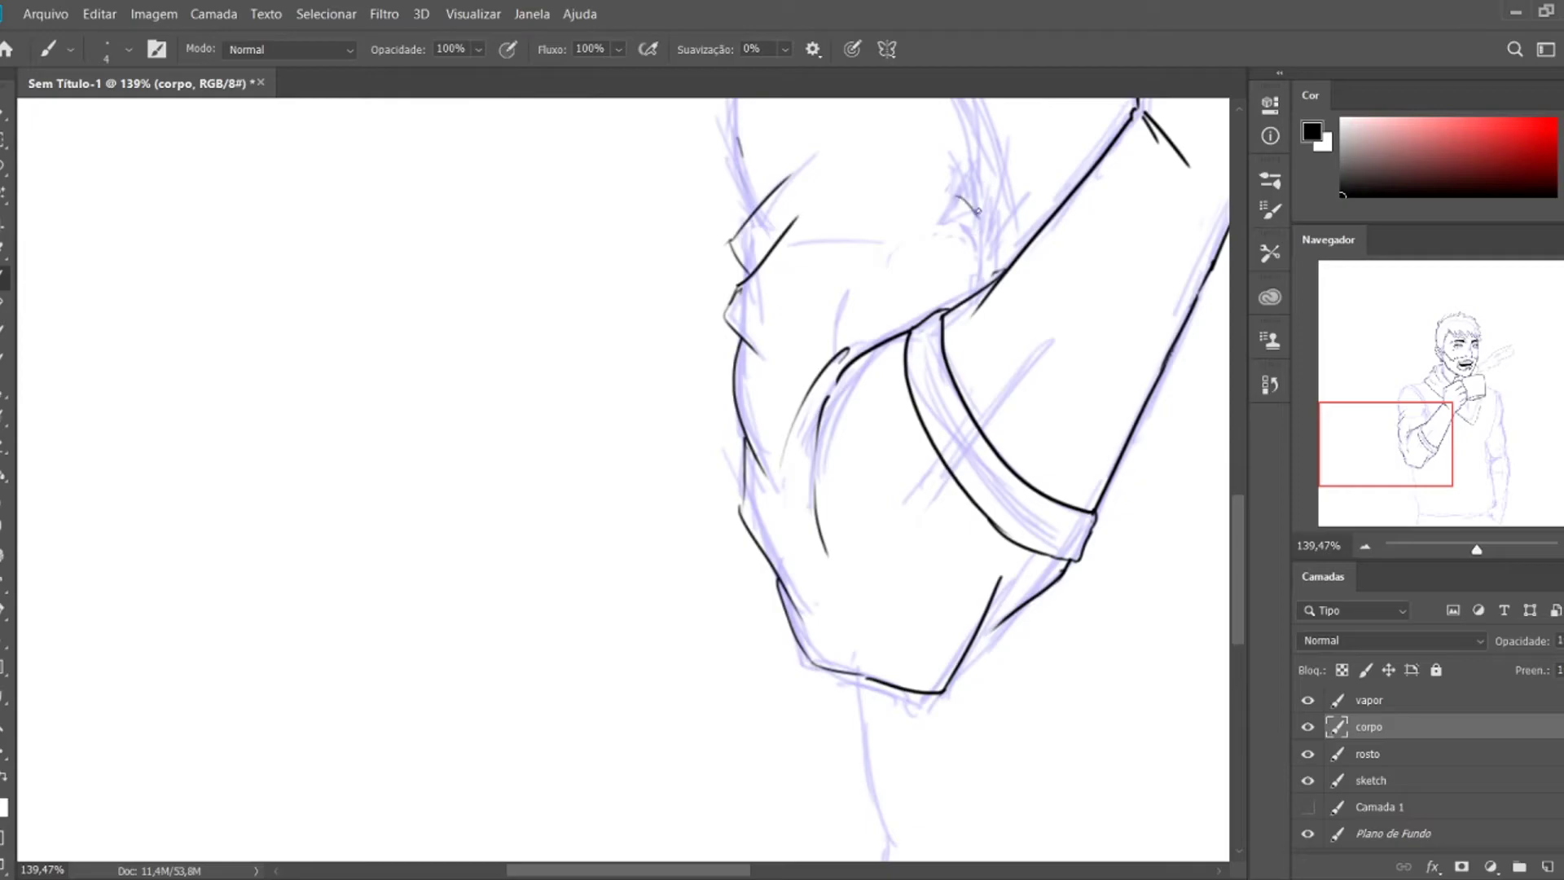
drag(1006, 191, 931, 352)
drag(936, 219, 931, 342)
drag(967, 311, 925, 390)
drag(724, 124, 649, 311)
drag(812, 108, 751, 255)
drag(664, 271, 751, 250)
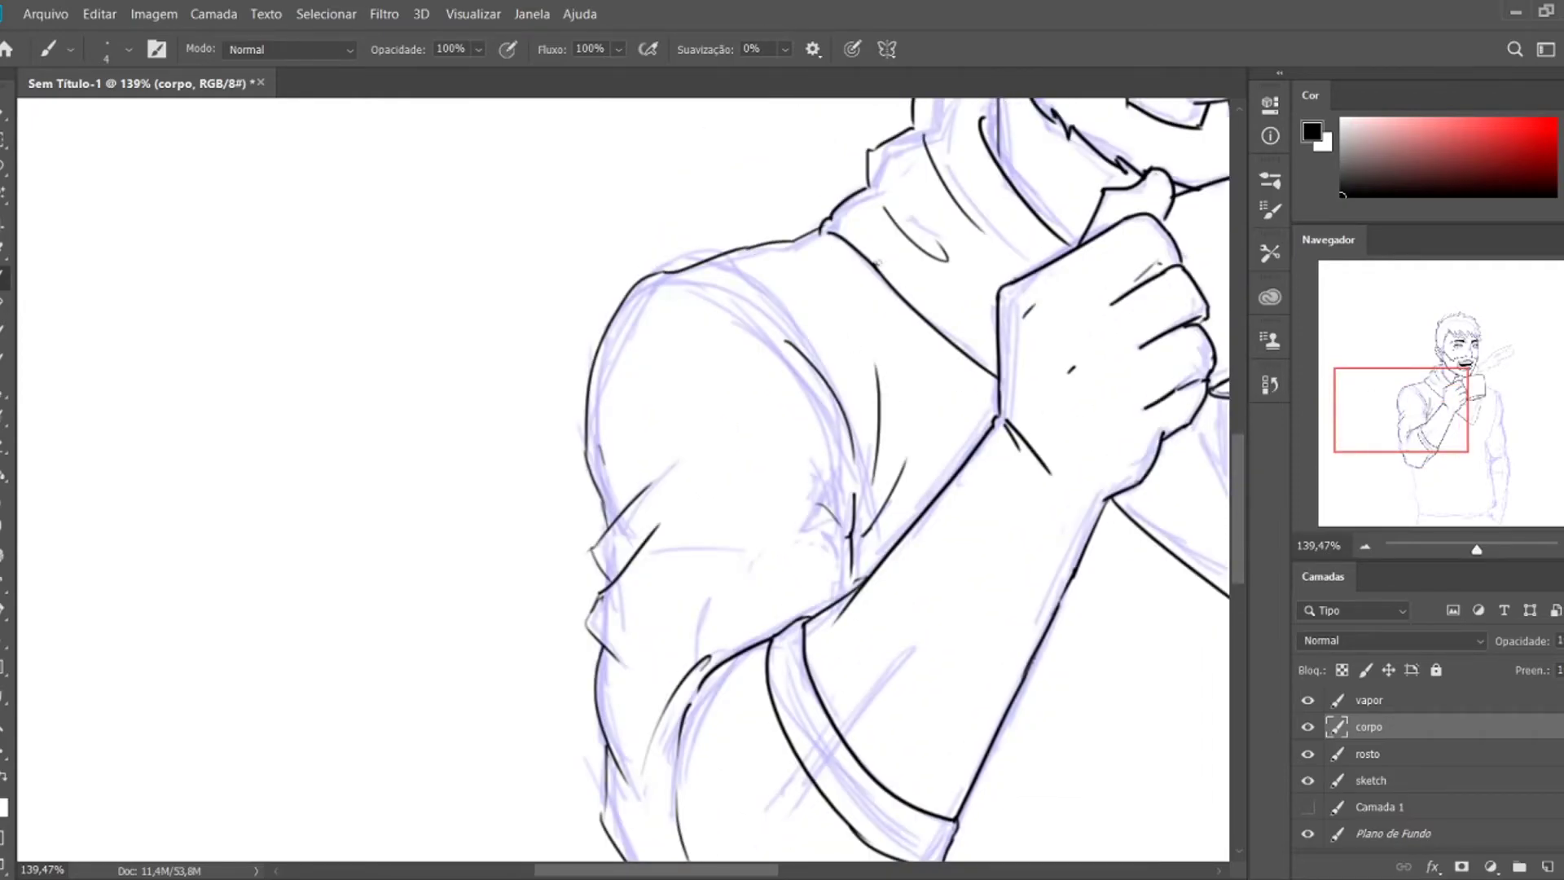
- Lasso the shoulder and reshape it with a Free Transform warp
mouse_move(896, 244)
mouse_down()
mouse_move(807, 415)
mouse_move(517, 684)
mouse_up()
key(l)
key(v)
key(ctrl+t)
mouse_move(541, 519)
mouse_down()
mouse_move(563, 492)
mouse_move(661, 522)
mouse_up()
key(Return)
key(z)
- Ink the shoulder line right of the mug, both arm edges and the cuff line
key(b)
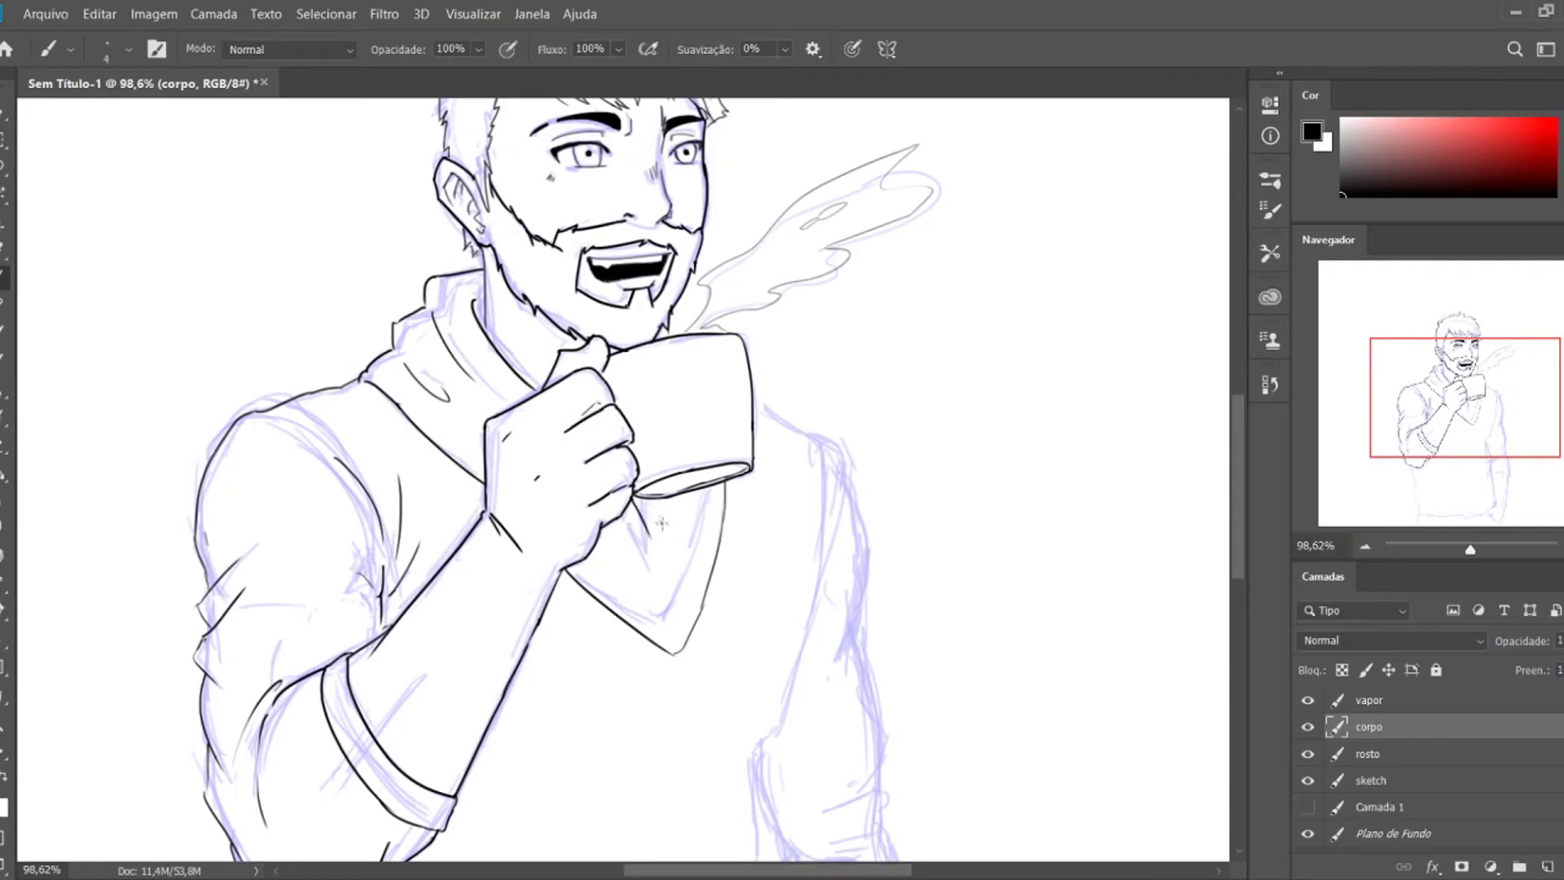
drag(753, 402, 822, 444)
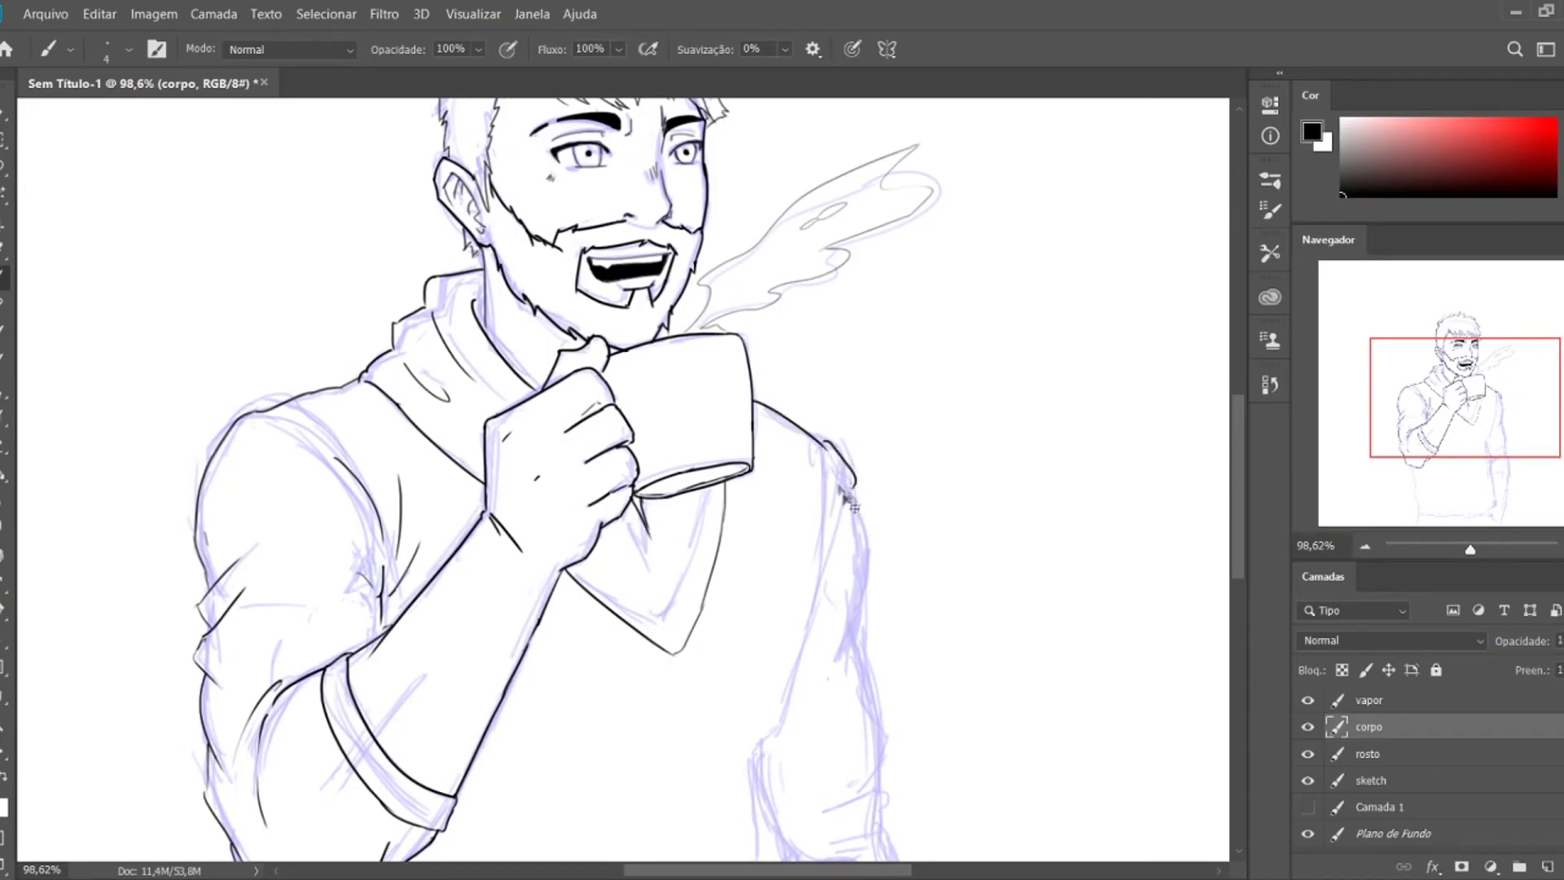
scroll(956, 624, down, 5)
drag(837, 346, 807, 407)
drag(855, 363, 876, 431)
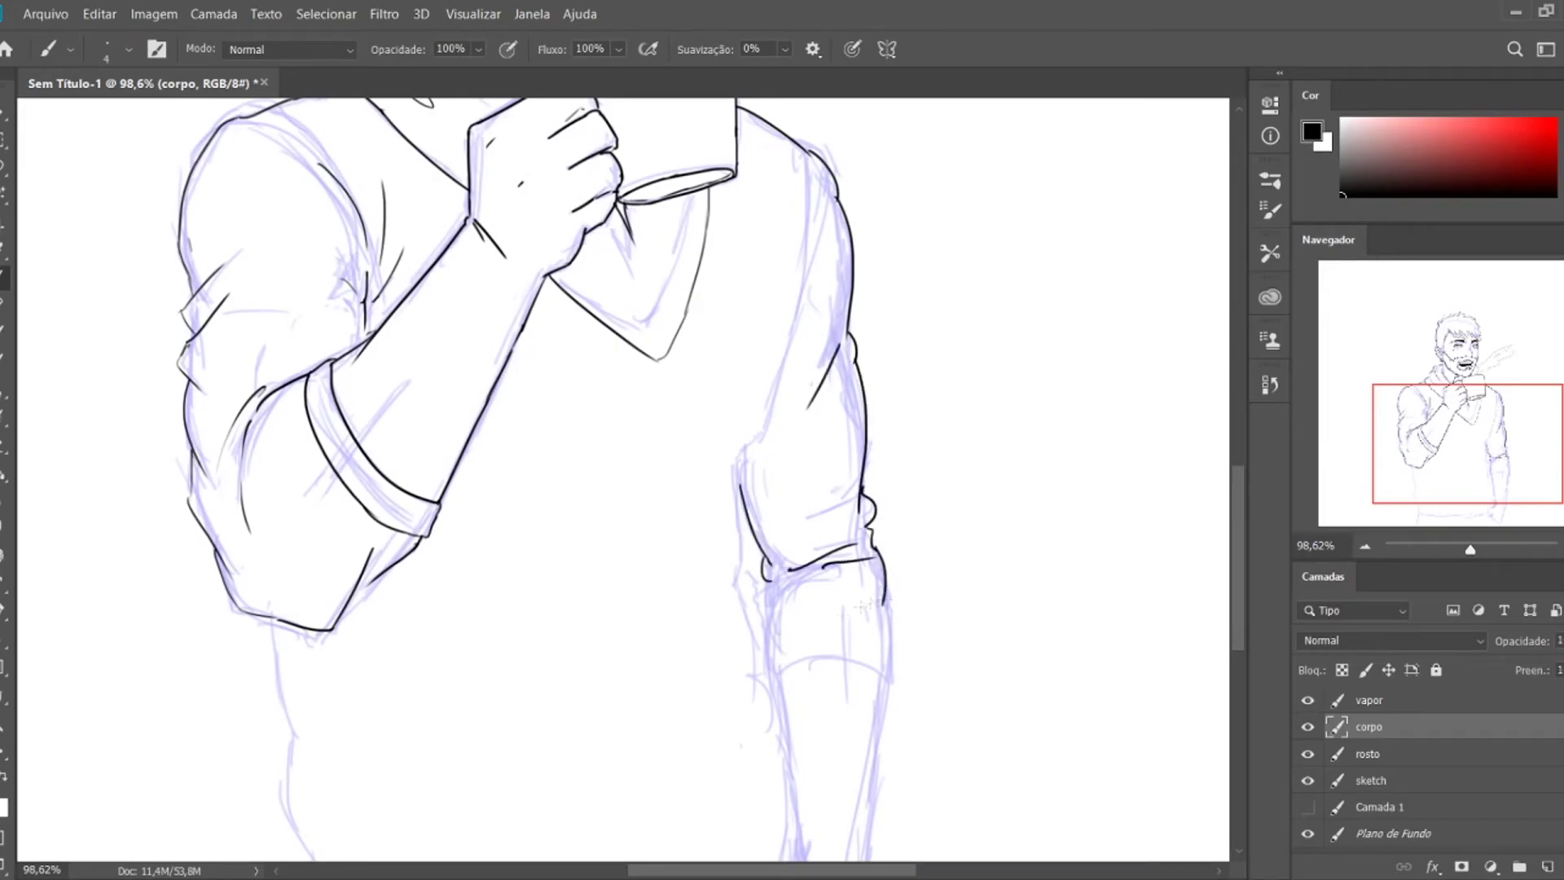
key(ctrl+z)
drag(784, 698, 862, 688)
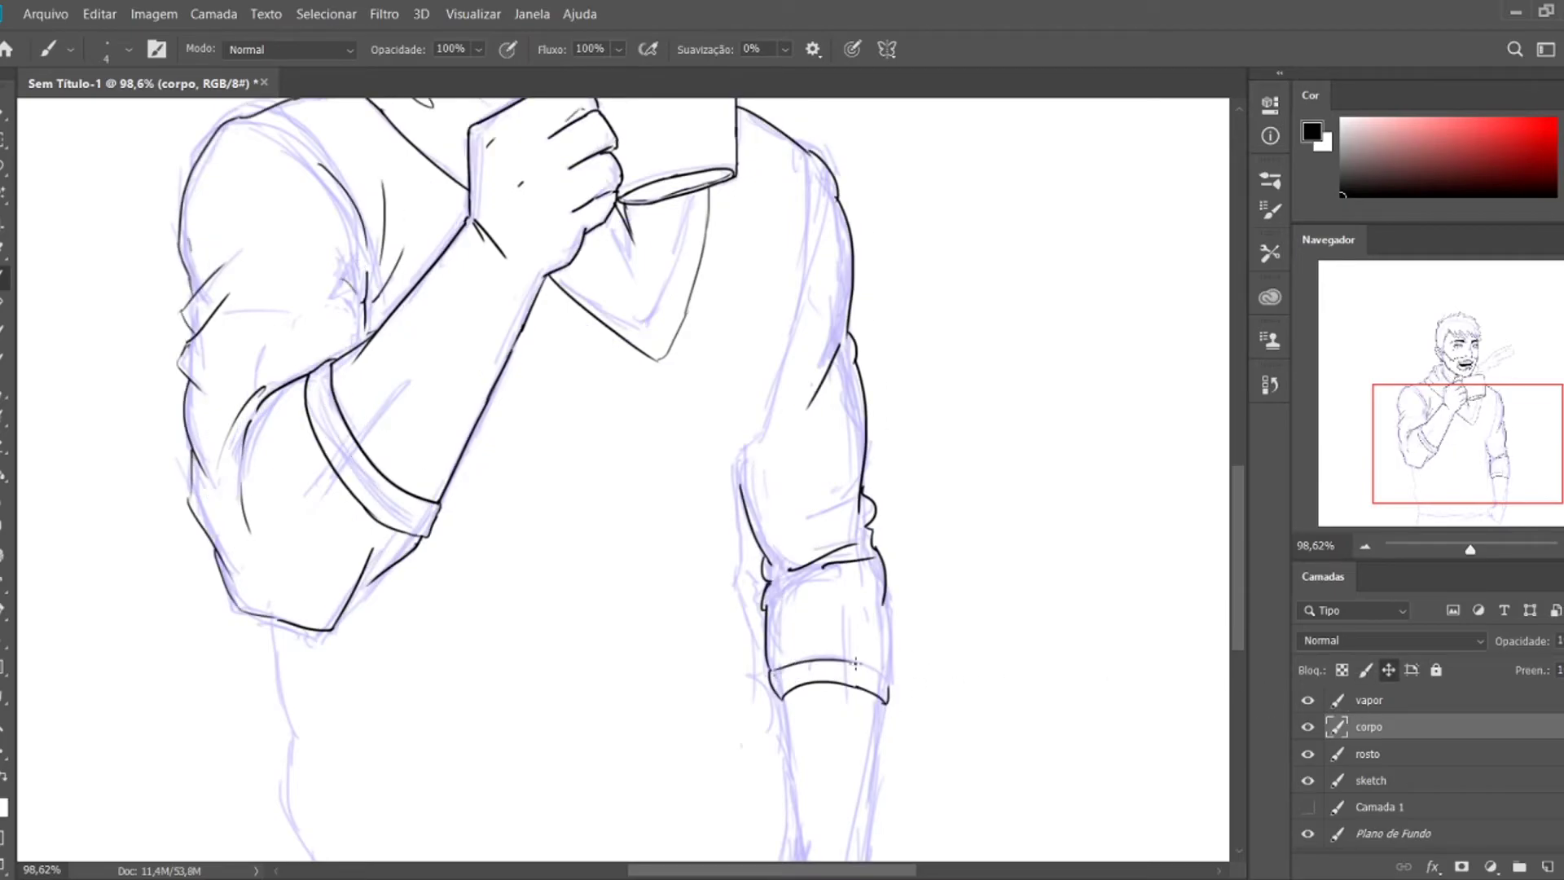
- Ink the shirt hem, upper right arm and the lowered forearm's right edge
drag(1435, 429, 1427, 451)
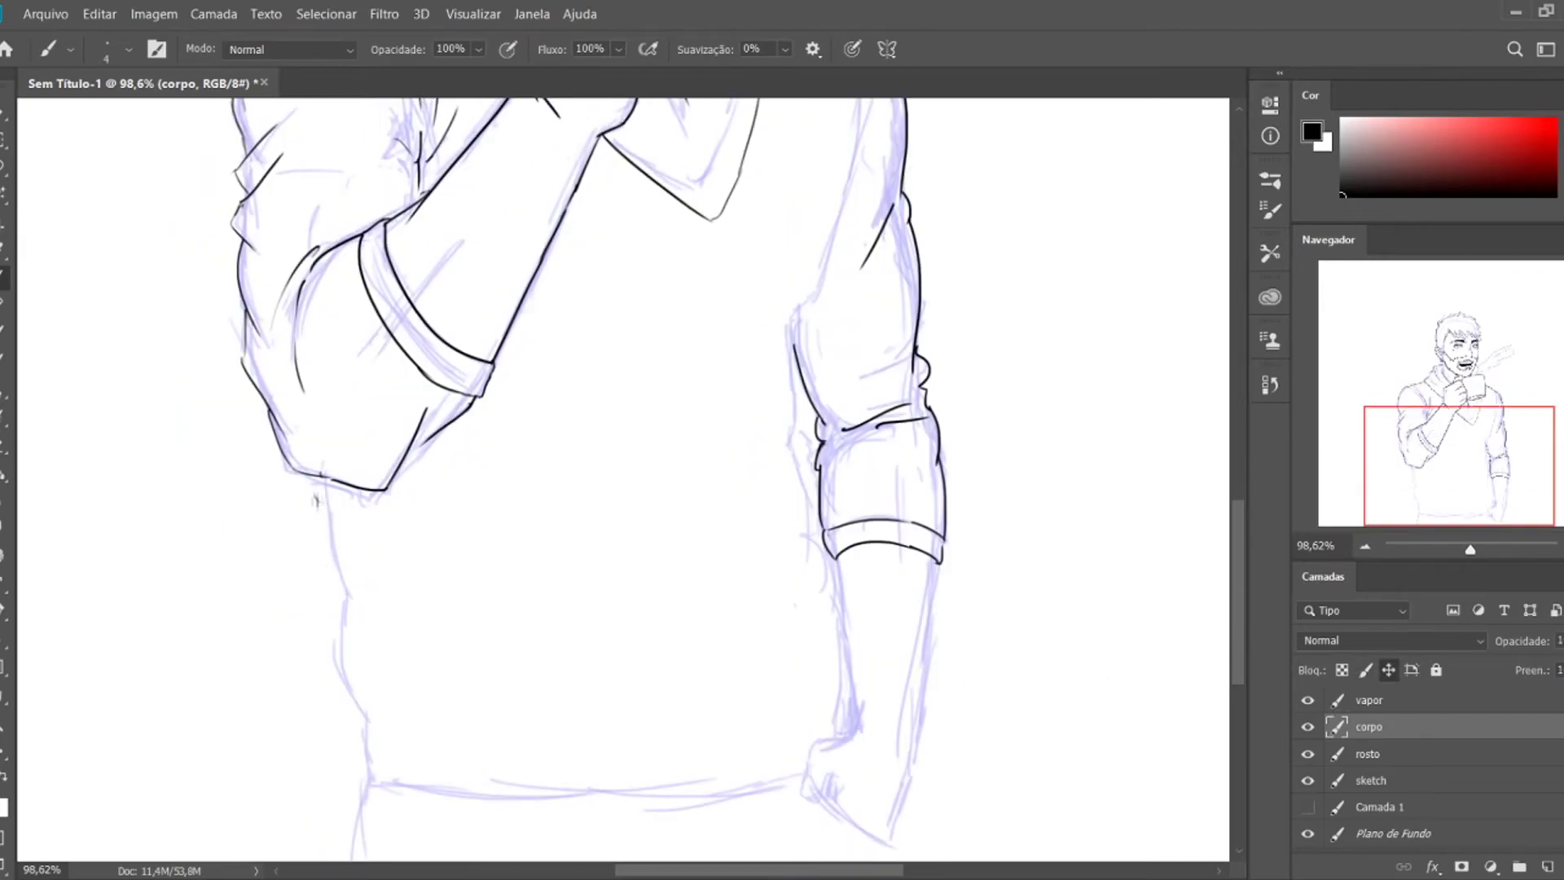
drag(364, 778, 733, 813)
mouse_move(858, 135)
mouse_down()
mouse_move(819, 293)
mouse_move(834, 641)
mouse_up()
key(ctrl+z)
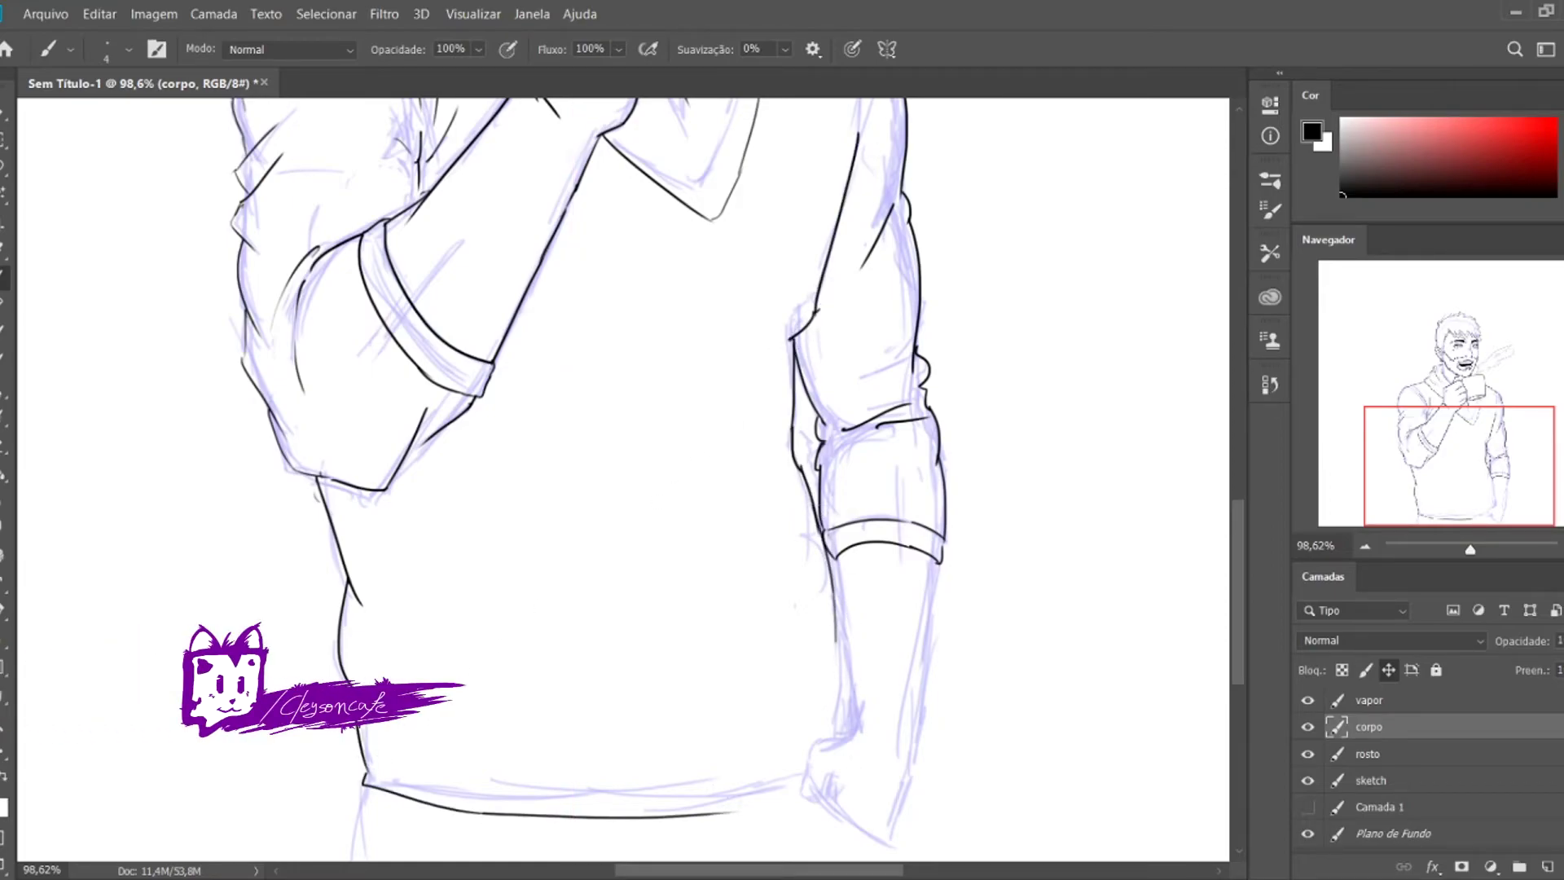
key(ctrl+z)
mouse_move(831, 552)
mouse_down()
mouse_move(852, 738)
mouse_move(817, 741)
mouse_up()
key(ctrl+z)
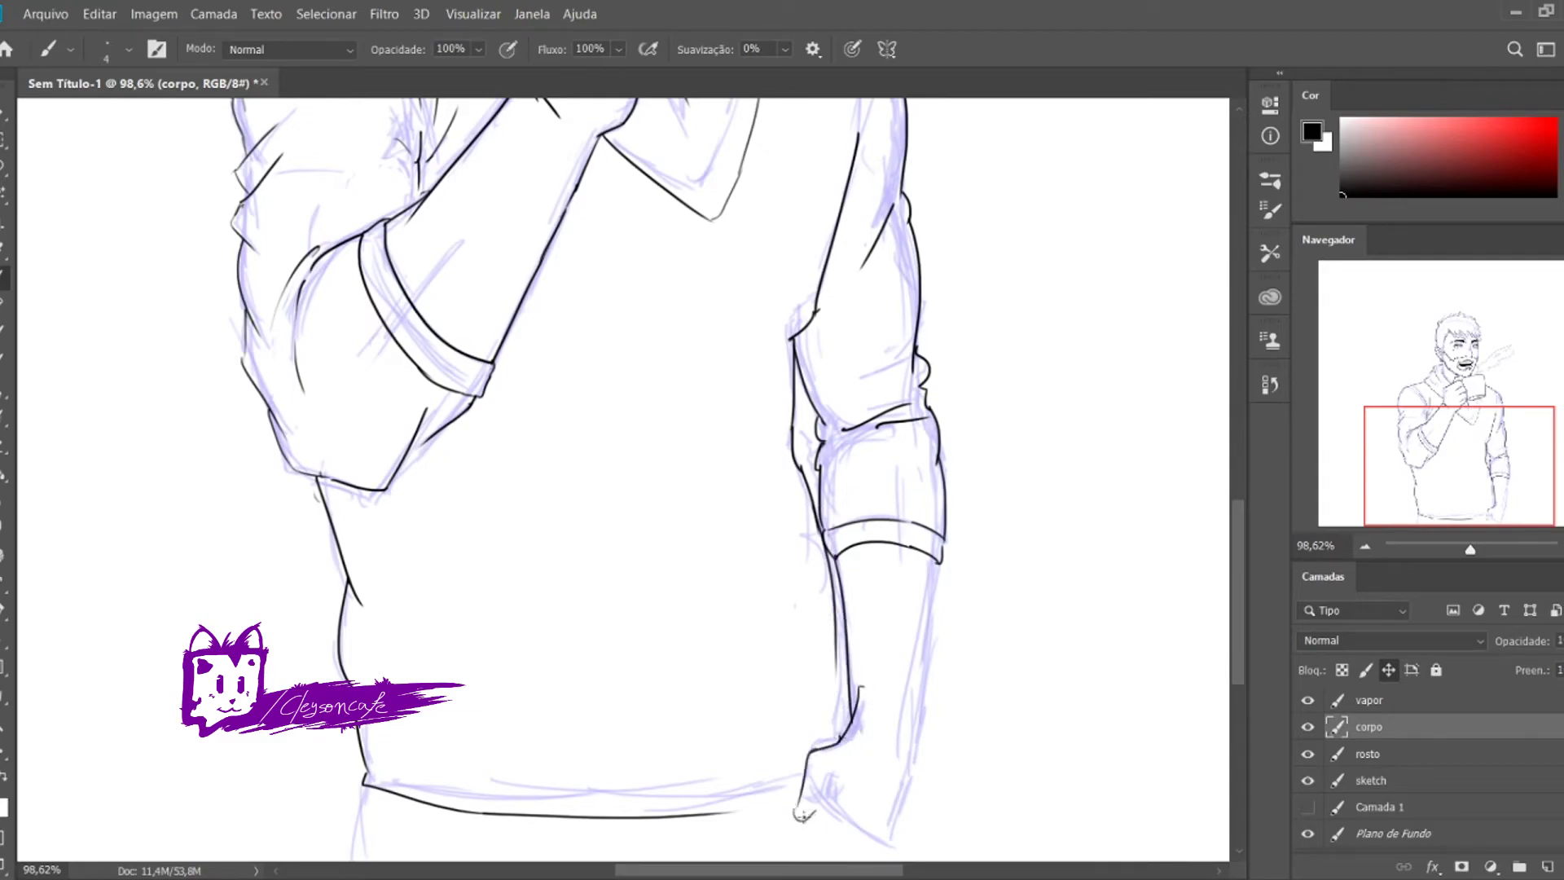
drag(937, 558, 908, 778)
key(ctrl+z)
key(ctrl+z)
drag(941, 562, 888, 837)
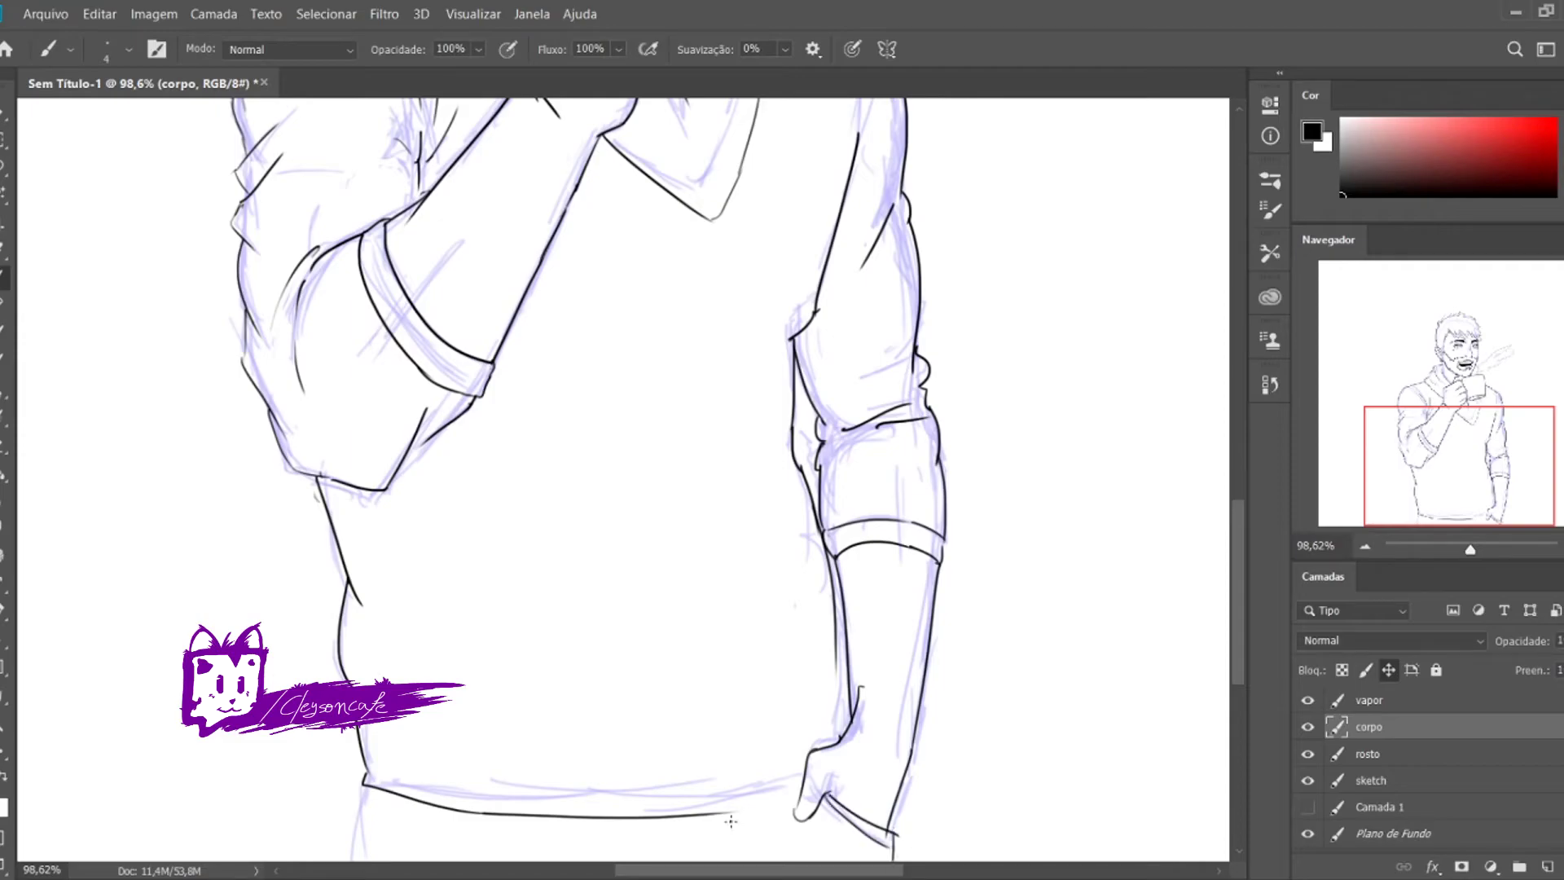
- Zoom out to the whole figure and hide the sketch layer
drag(1386, 440, 1368, 401)
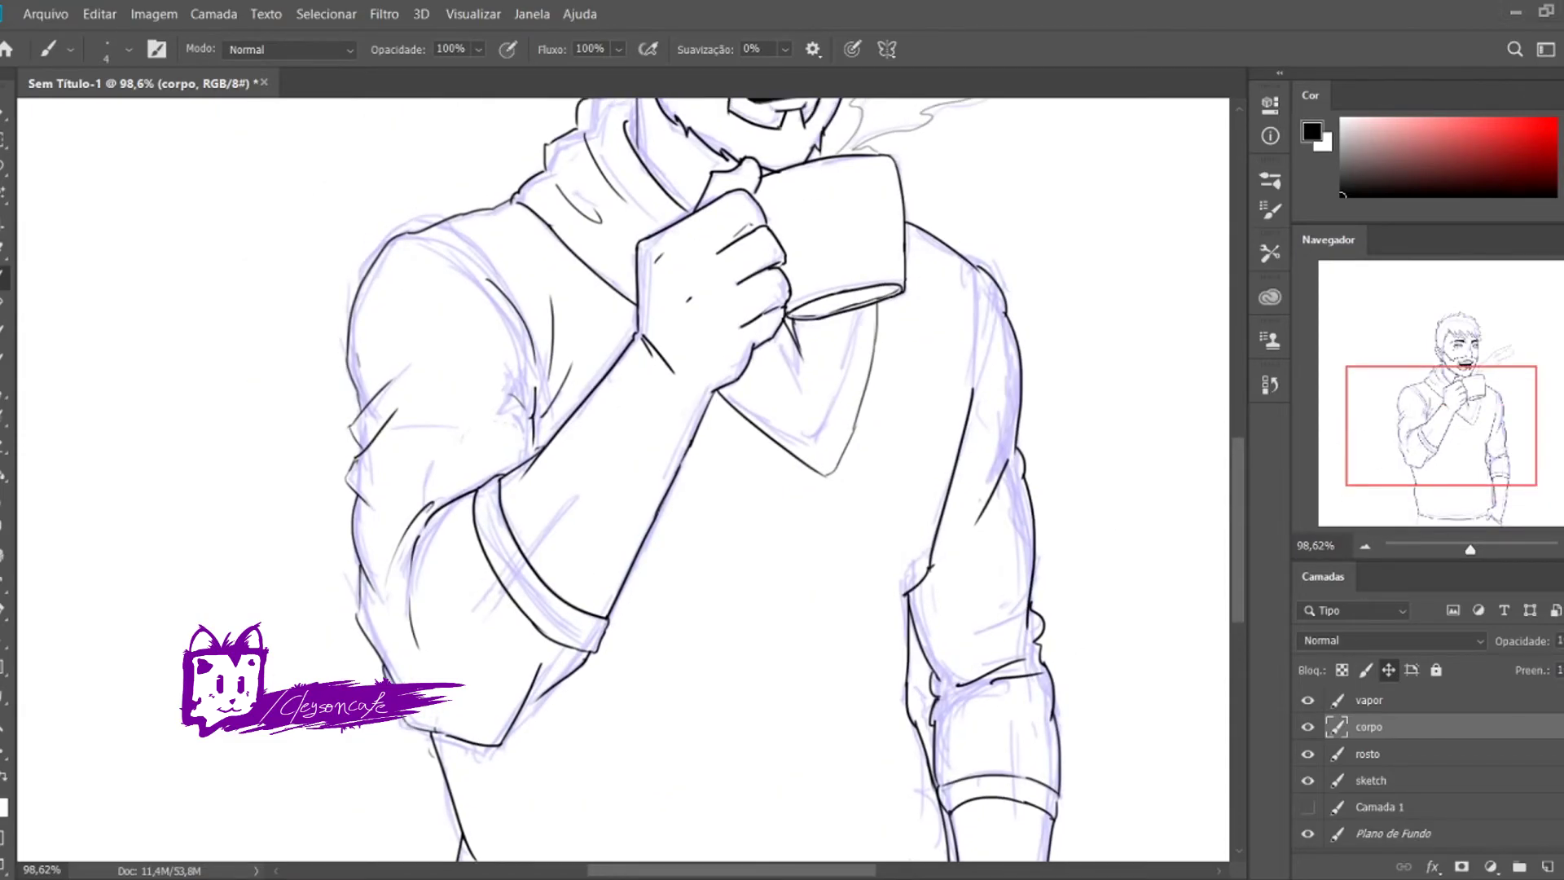
key(z)
drag(733, 489, 619, 489)
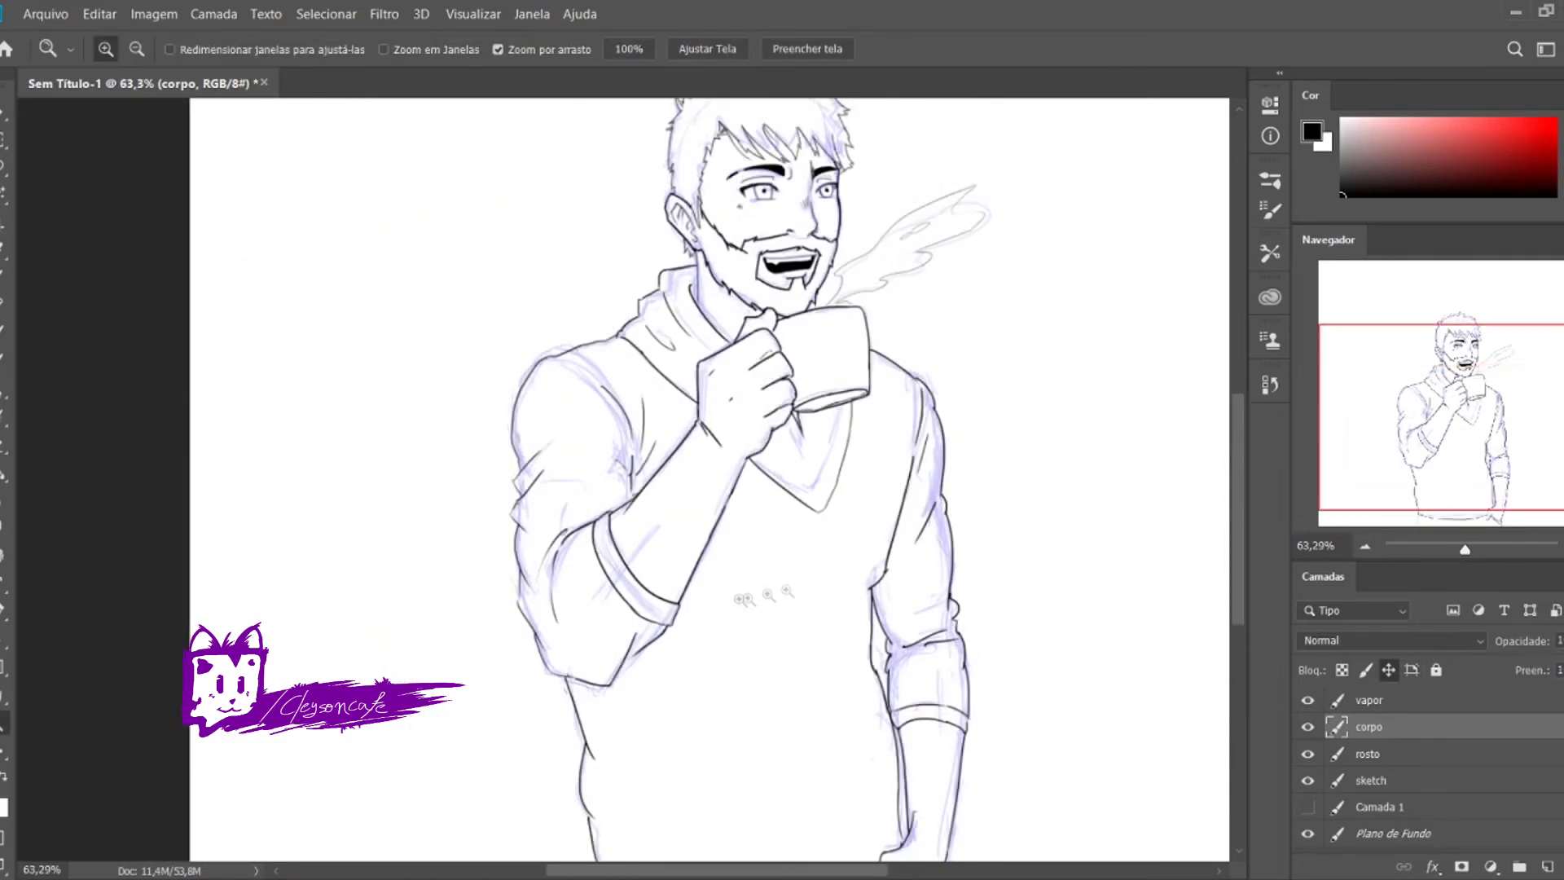
click(1307, 780)
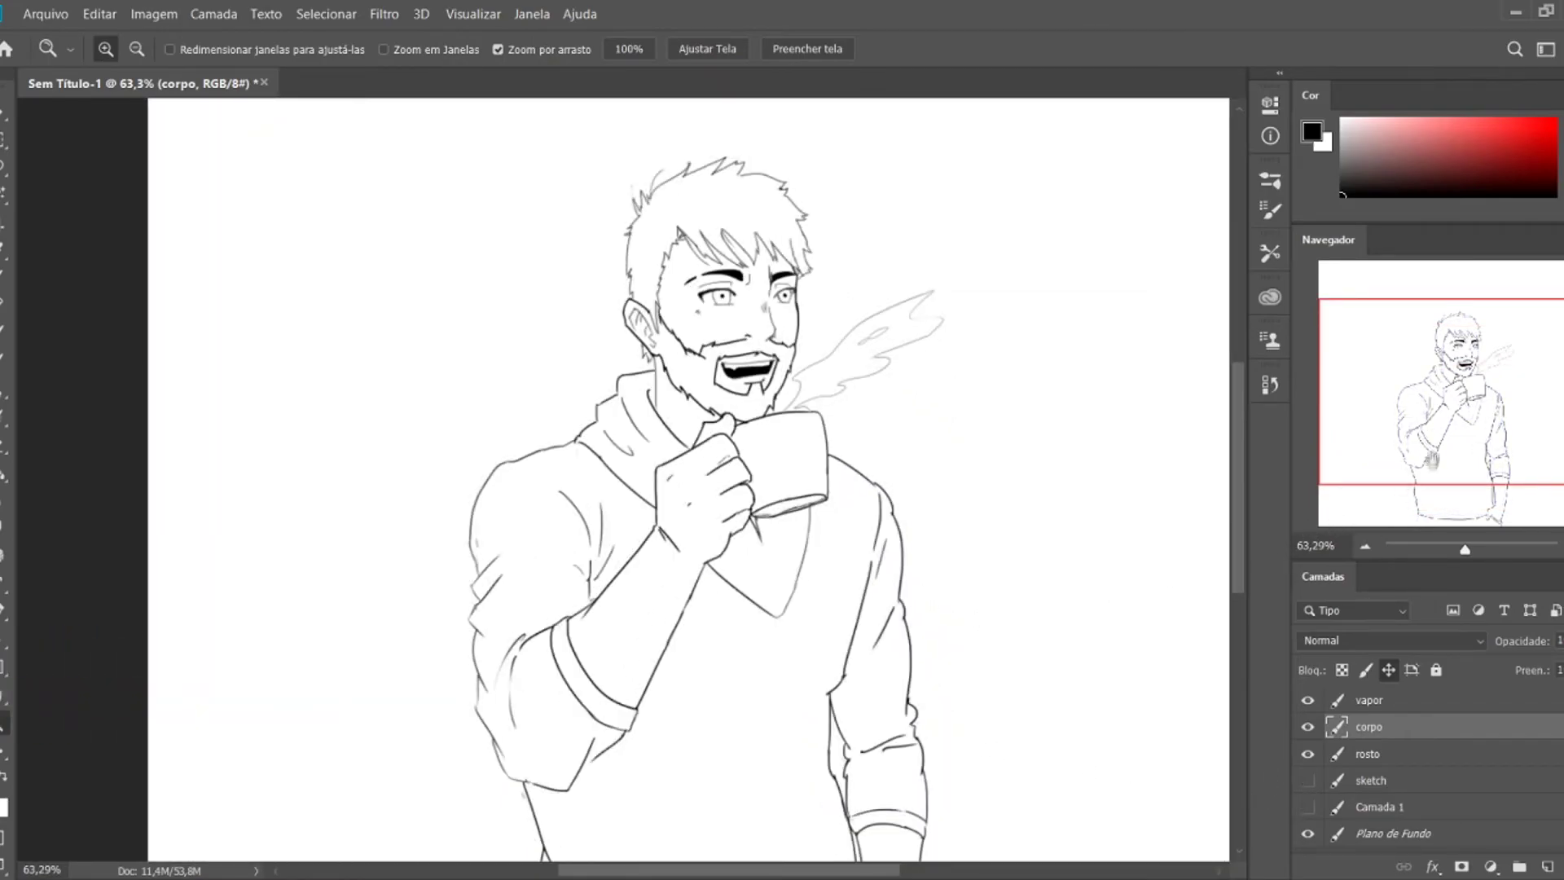
- Zoom in on the mug and hand, then check the whole figure and return to the shirt front
drag(765, 599, 871, 591)
key(b)
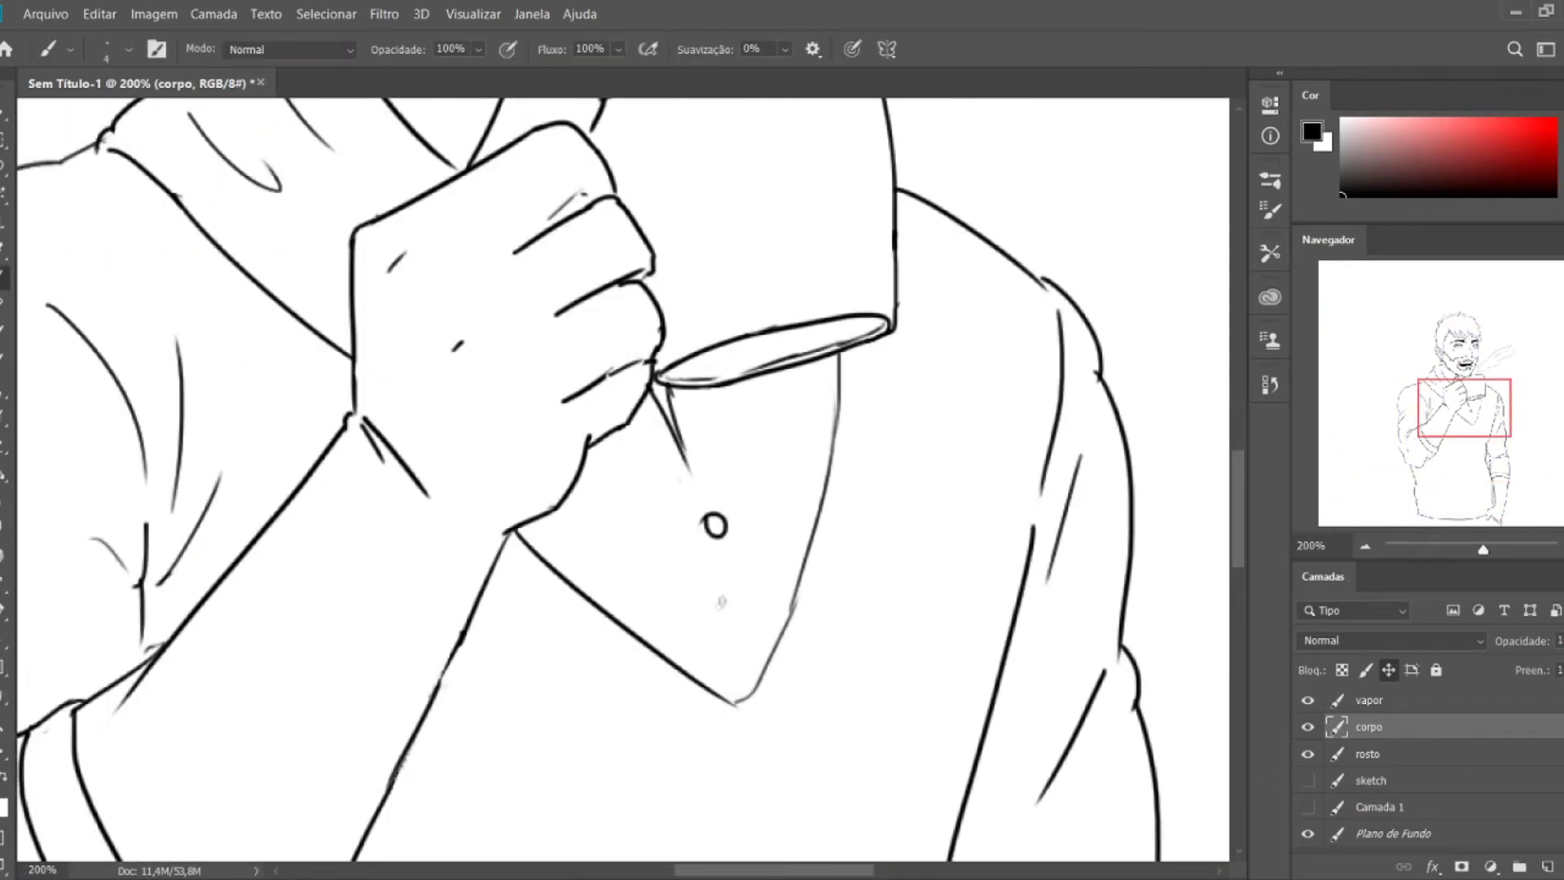
key(z)
drag(733, 489, 619, 488)
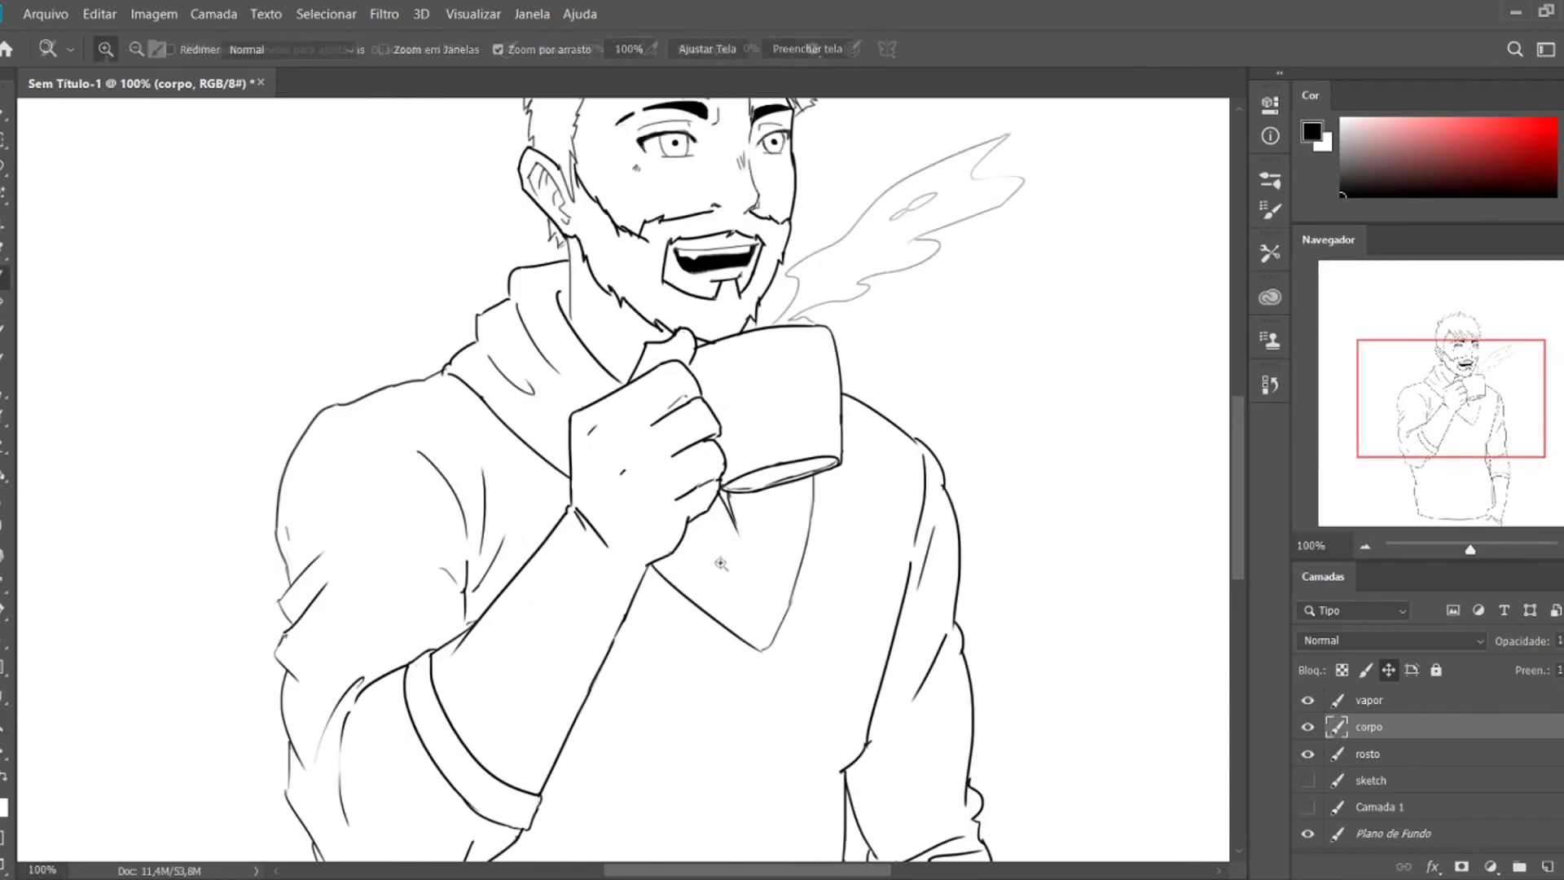
drag(733, 489, 847, 488)
key(b)
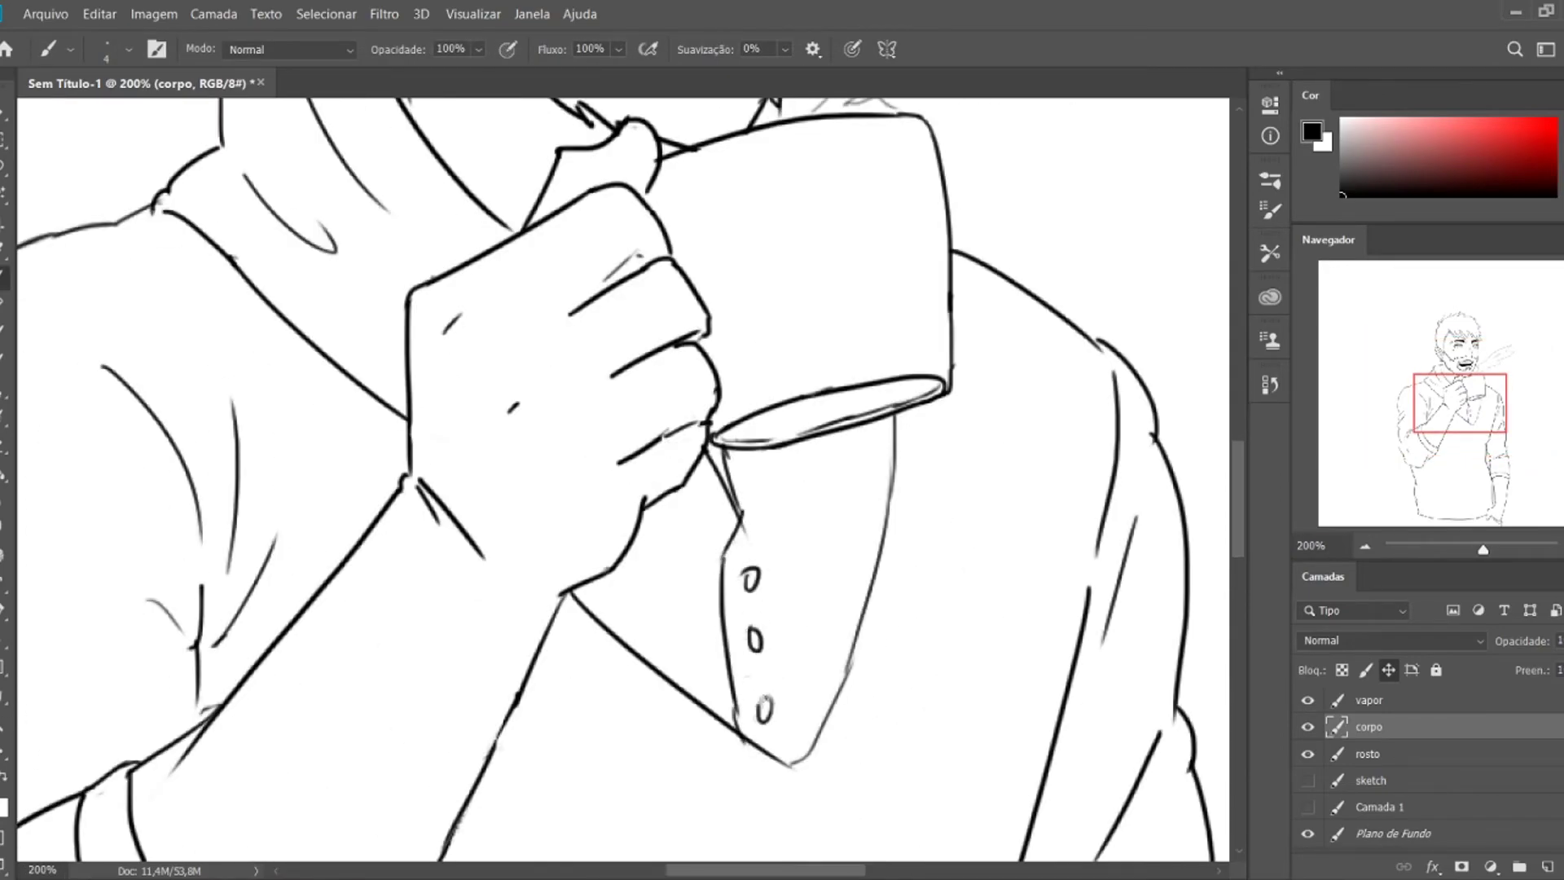
- View the shirt at 100%, then zoom in on the lower torso
key(z)
mouse_move(765, 652)
mouse_down()
mouse_move(790, 623)
mouse_move(733, 622)
mouse_up()
key(b)
key(z)
drag(447, 733, 505, 733)
key(b)
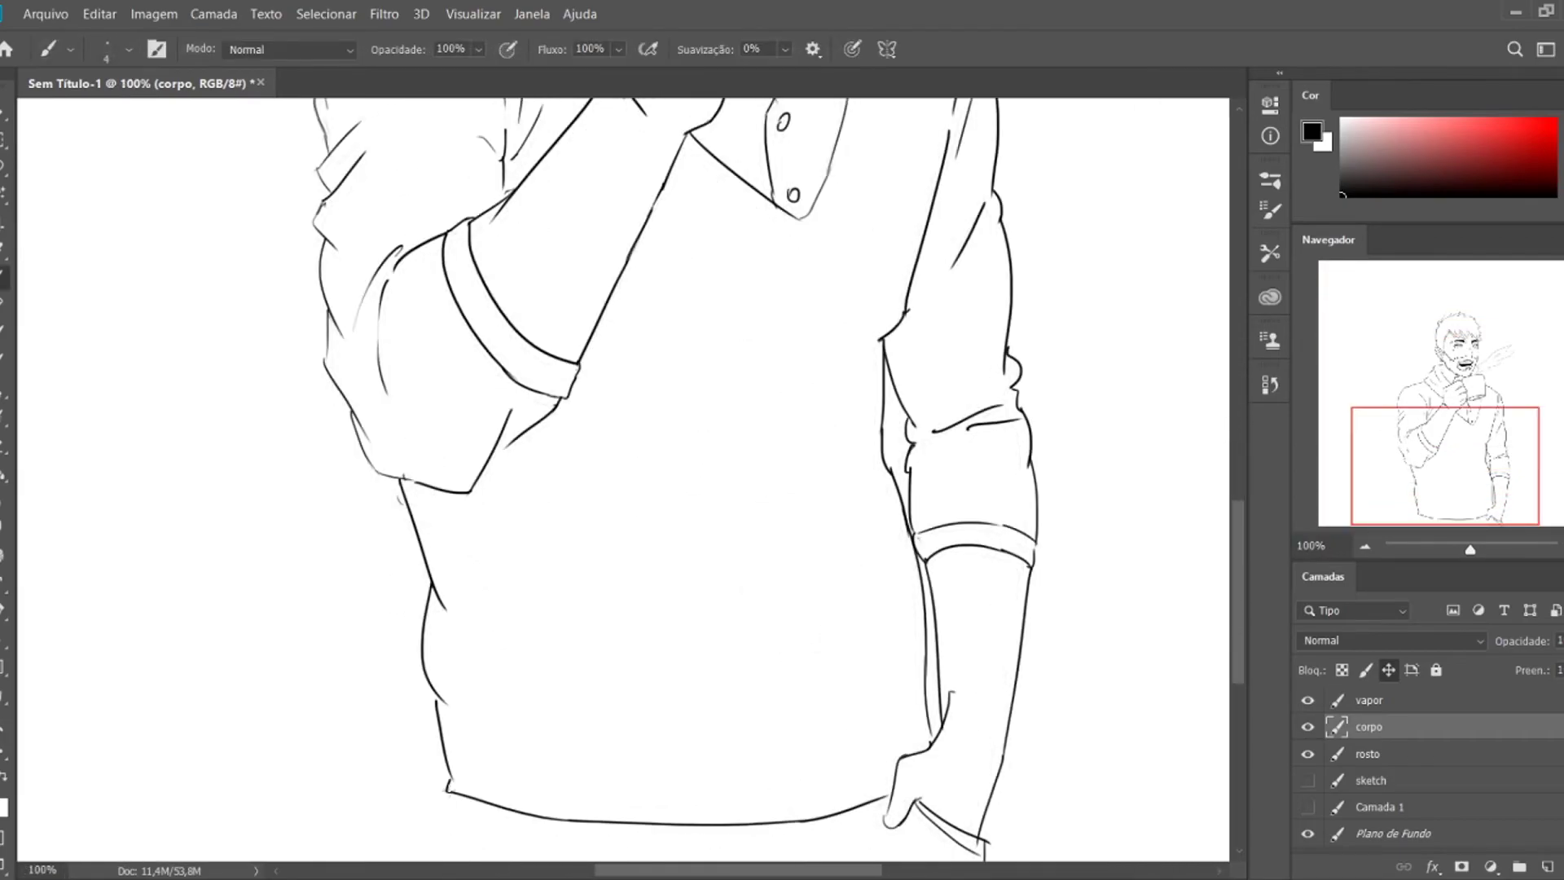
- Magnify the lower torso to 400%, then settle at 200%
key(z)
drag(447, 794, 505, 794)
drag(457, 733, 399, 733)
drag(541, 699, 619, 698)
key(e)
key(z)
mouse_move(681, 749)
mouse_down()
mouse_move(619, 749)
mouse_move(782, 724)
mouse_move(770, 861)
mouse_up()
- Undo the lower torso brush stroke and redraw it more vertically
key(b)
key(ctrl+z)
drag(802, 706, 784, 862)
scroll(959, 700, right, 5)
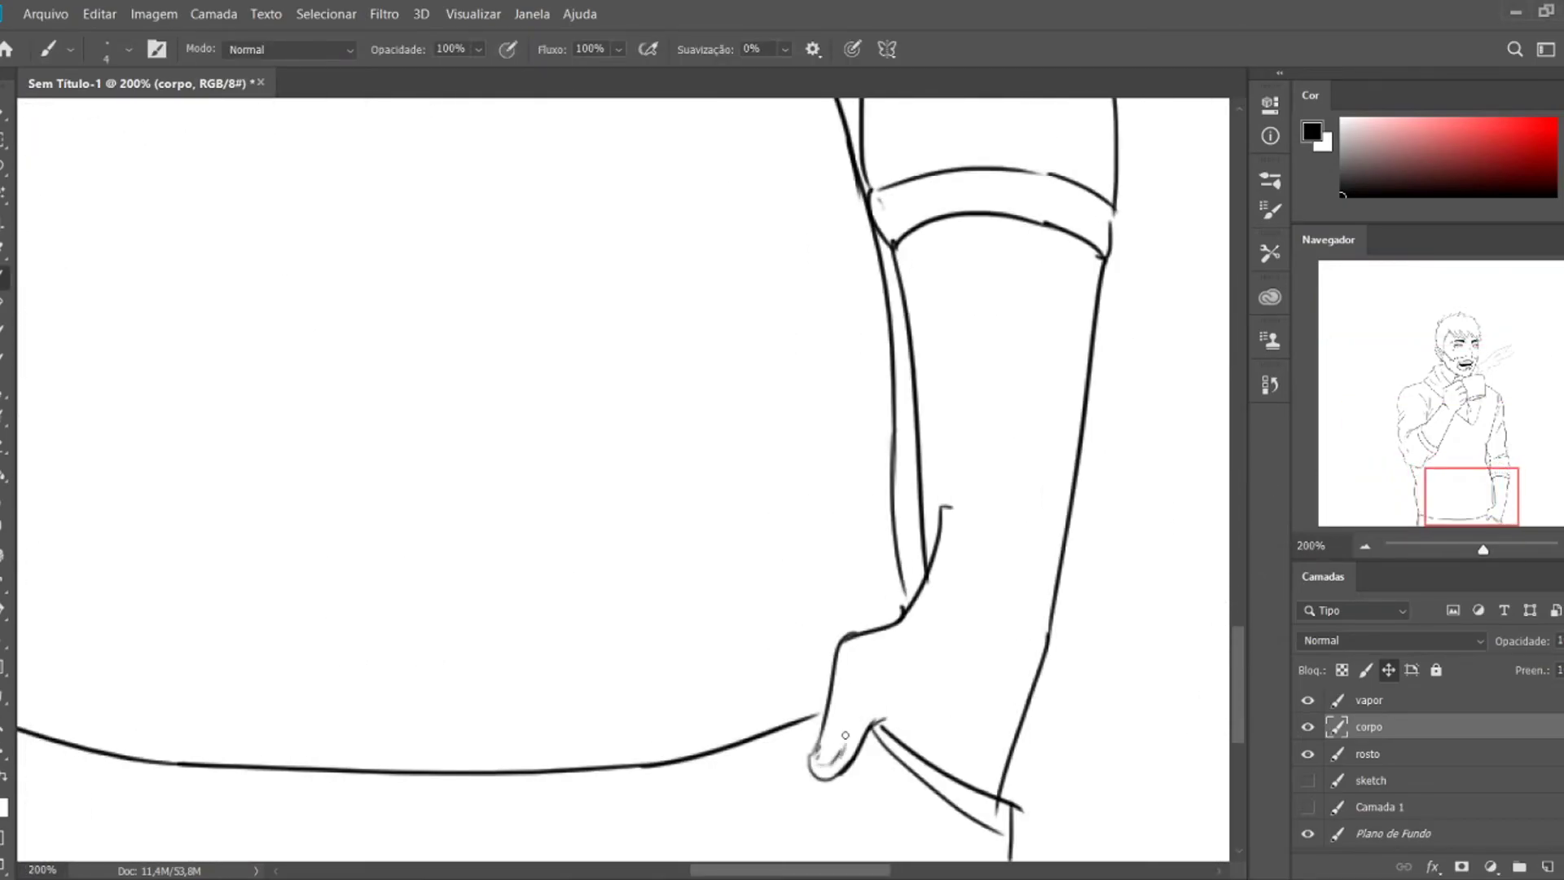
- Zoom in on the hand and erase part of the thumb stroke
key(z)
drag(845, 734, 790, 733)
key(e)
mouse_move(896, 570)
mouse_down()
mouse_move(945, 570)
mouse_move(888, 602)
mouse_up()
key(b)
key(e)
- Check the forearm across the chest and the whole figure, then zoom in on the face and hair
key(z)
drag(1219, 525, 1122, 570)
drag(1475, 497, 1423, 429)
key(e)
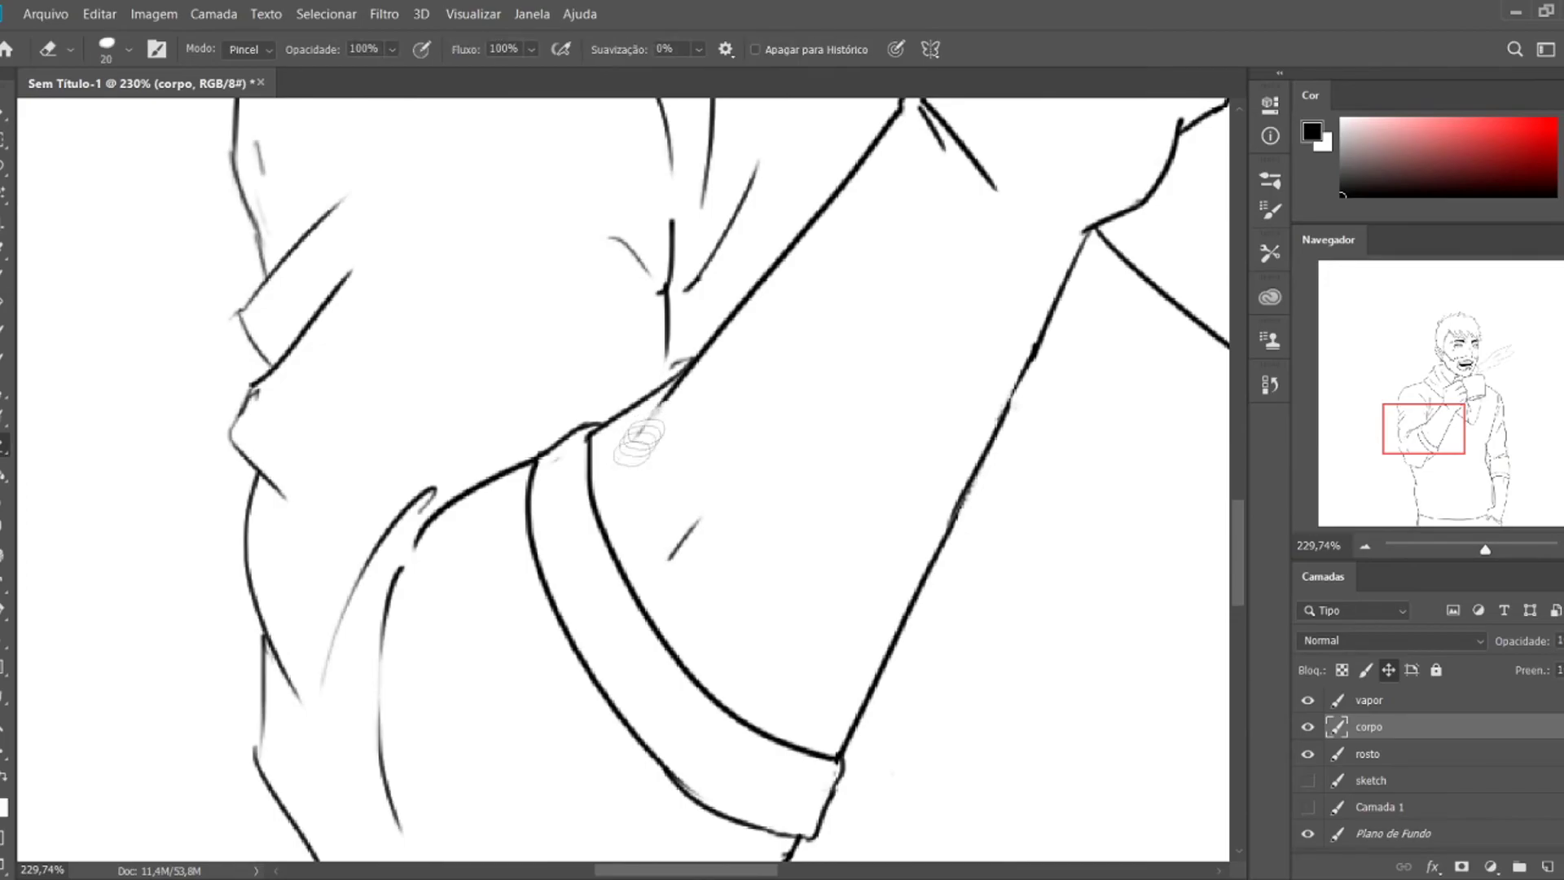
key(z)
key(ctrl+0)
mouse_move(760, 269)
mouse_down()
mouse_move(916, 621)
mouse_move(817, 657)
mouse_up()
key(b)
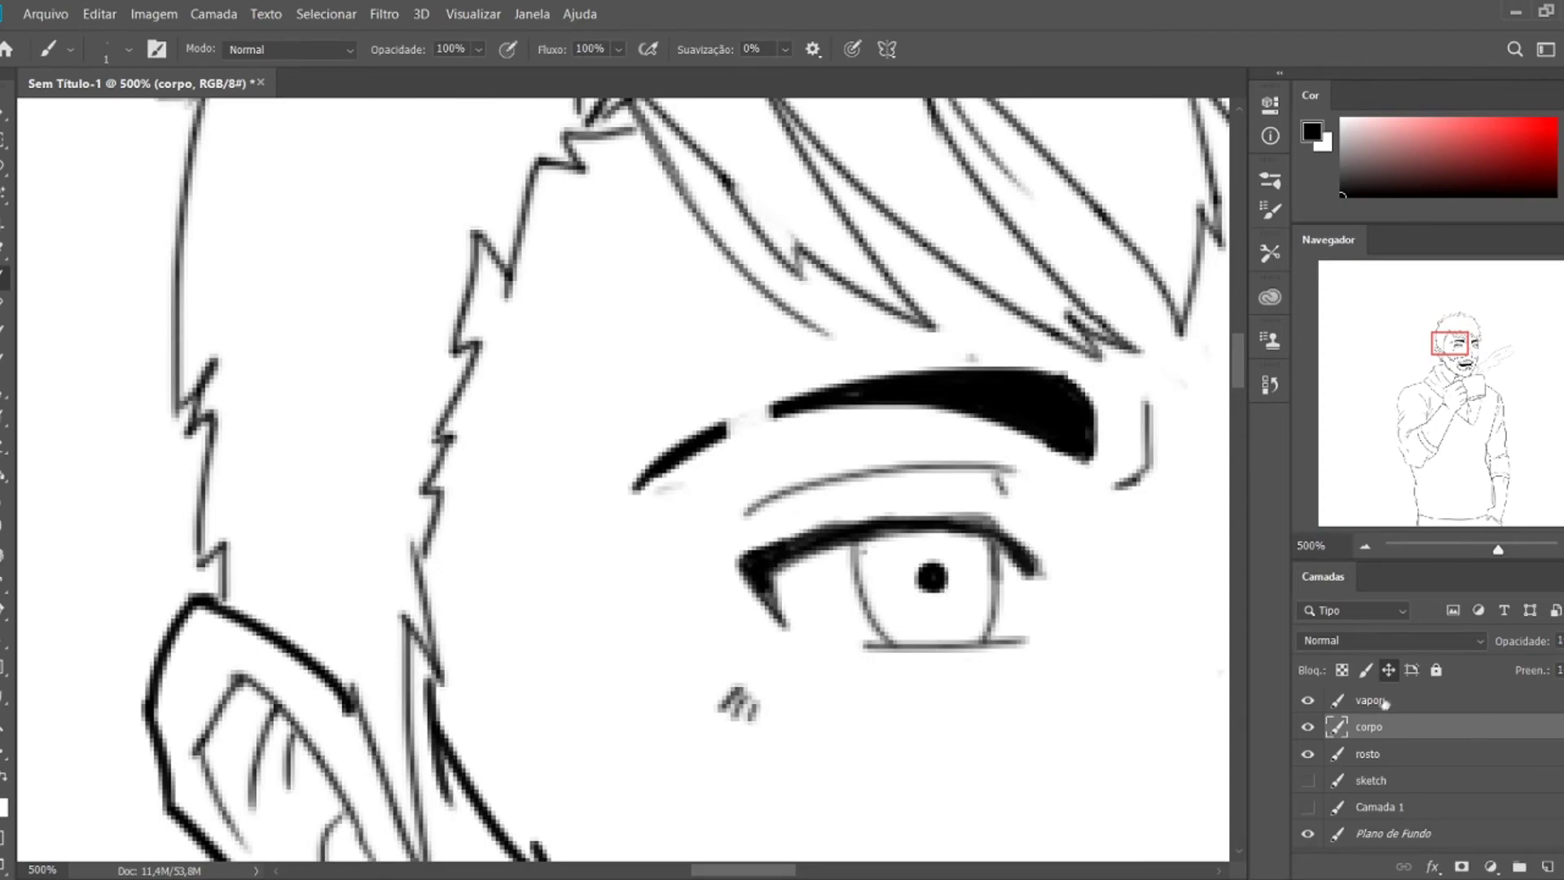
- Make the rosto layer active and frame the whole face
click(1368, 754)
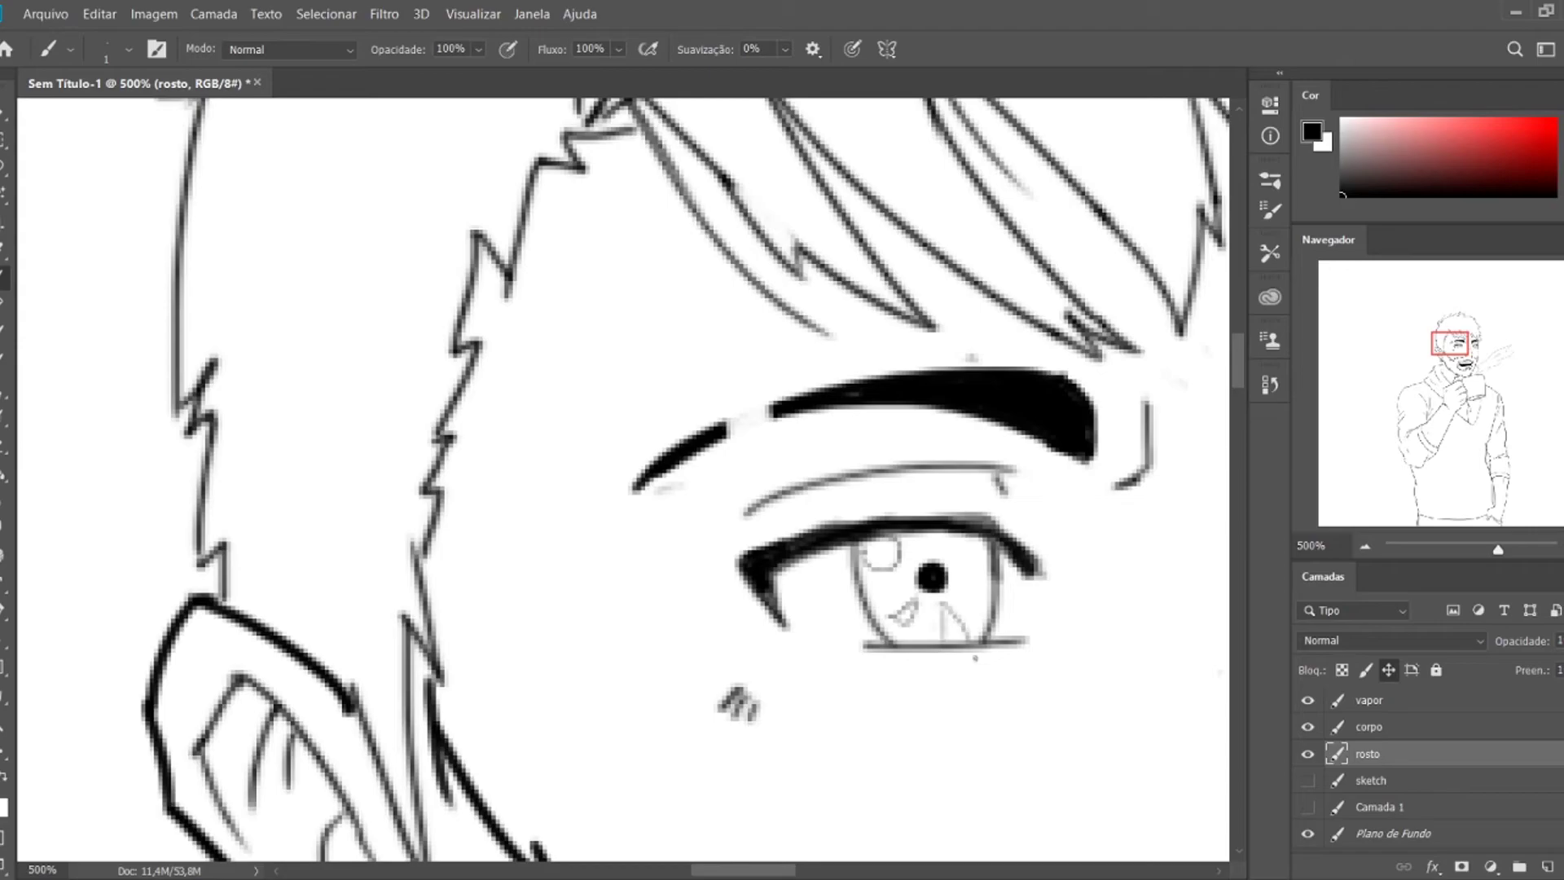
drag(975, 658, 201, 439)
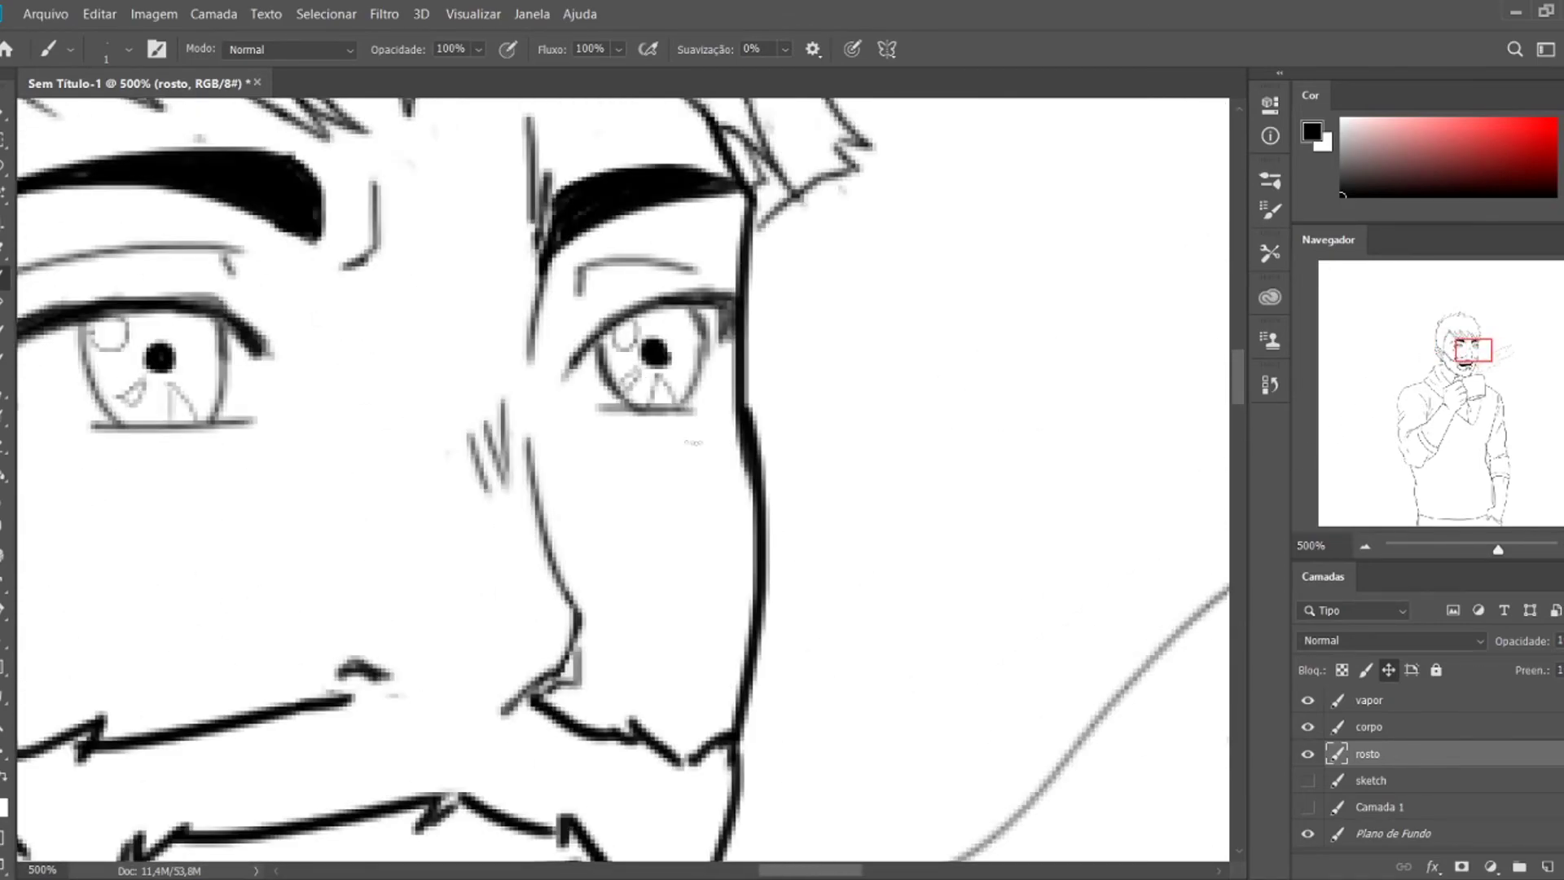
scroll(693, 442, down, 3)
scroll(968, 607, up, 3)
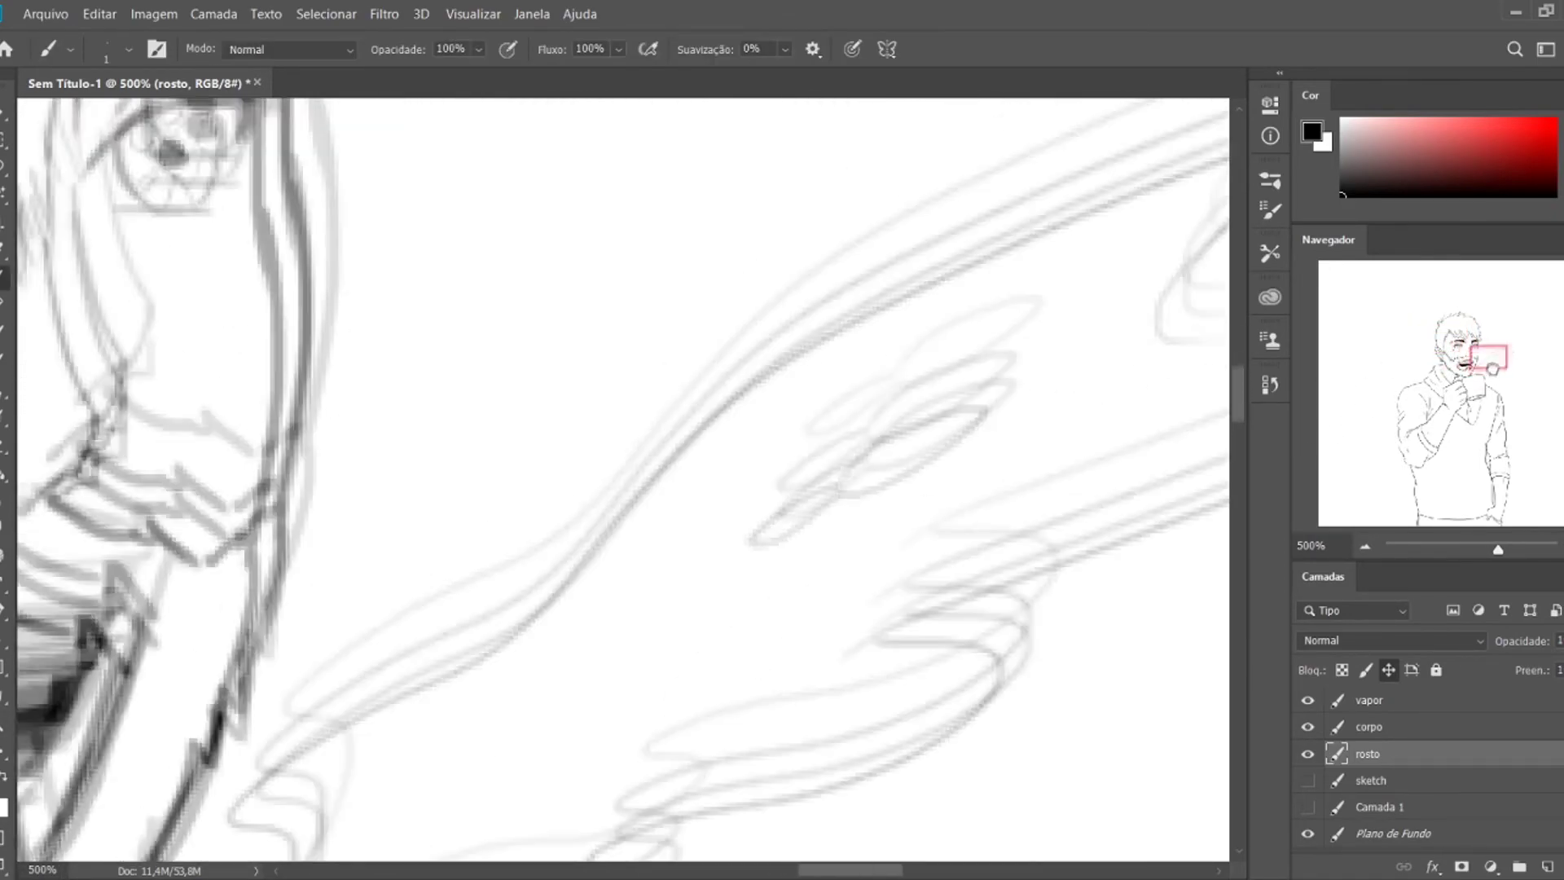
key(z)
drag(864, 589, 917, 589)
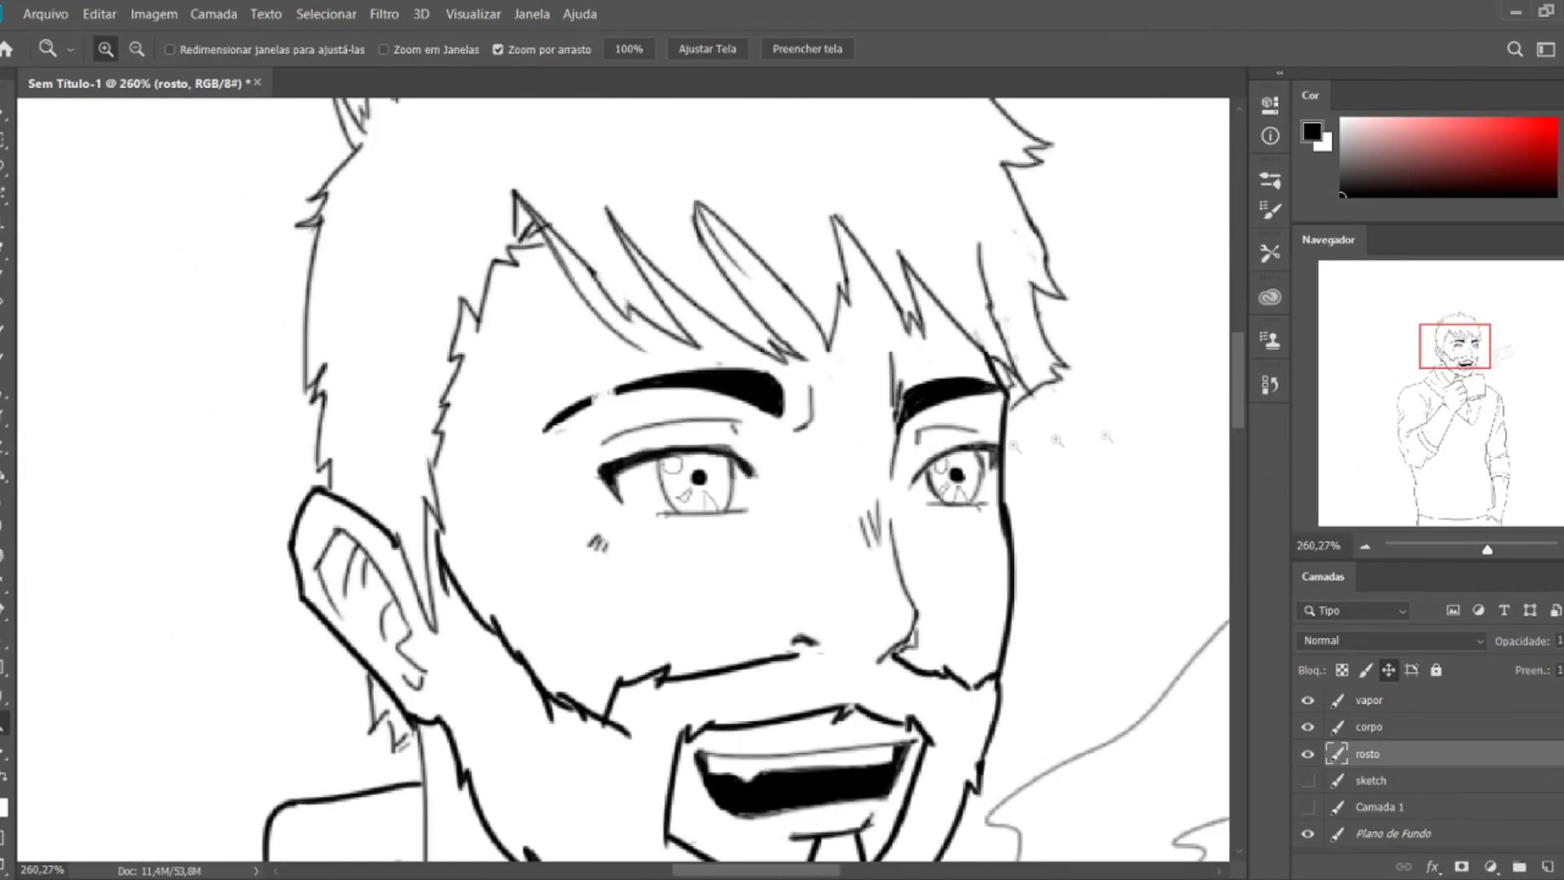
- Add two hatching strokes by the sideburn near the ear
key(b)
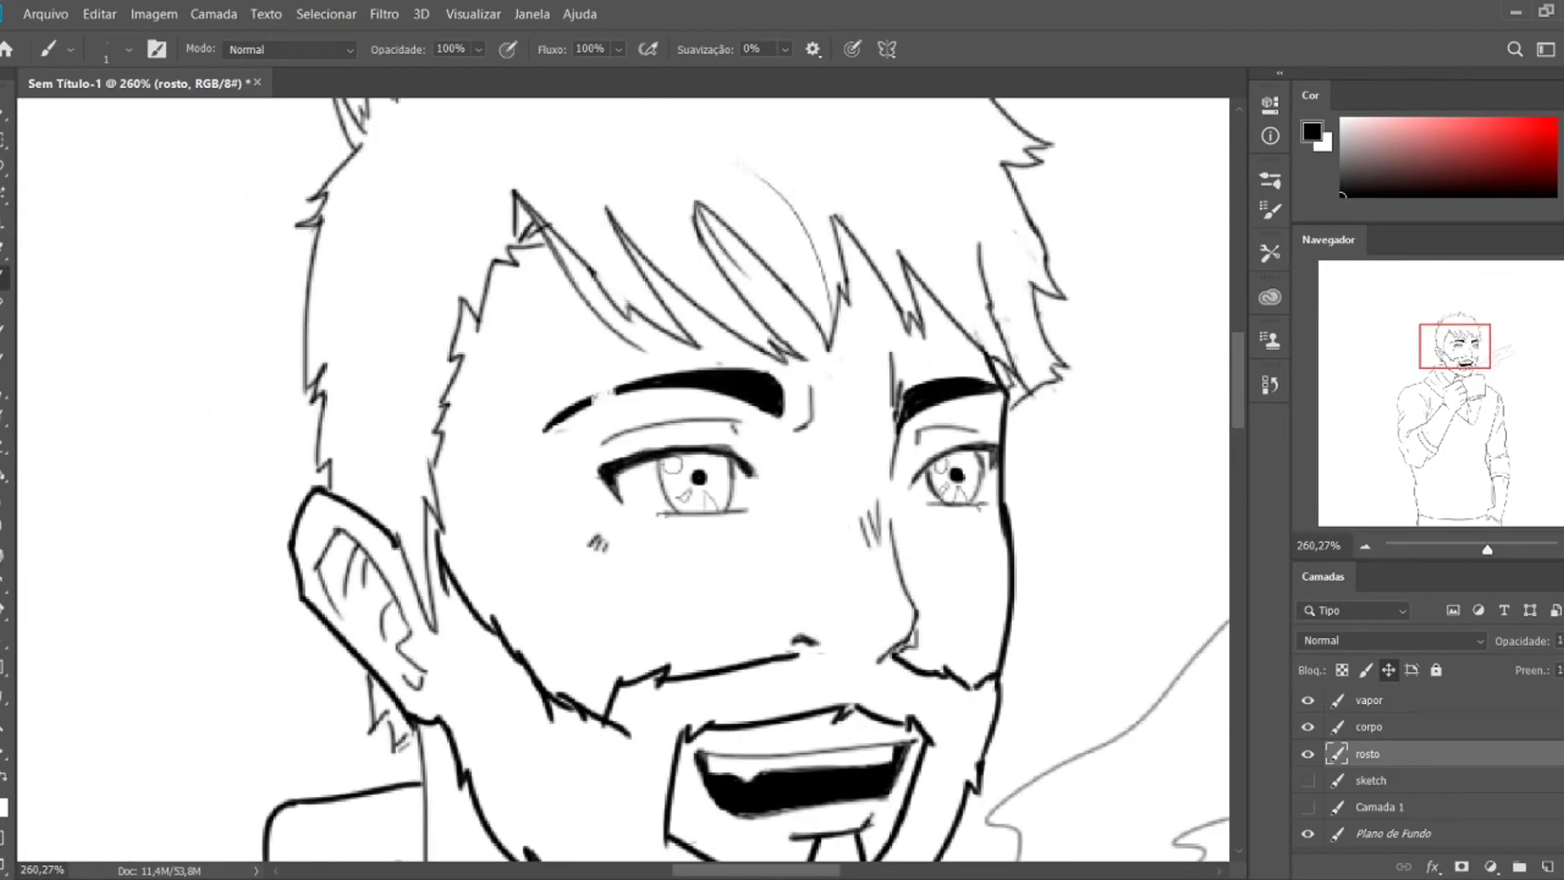
drag(430, 446, 377, 461)
mouse_move(434, 466)
mouse_down()
mouse_move(381, 476)
mouse_move(393, 492)
mouse_up()
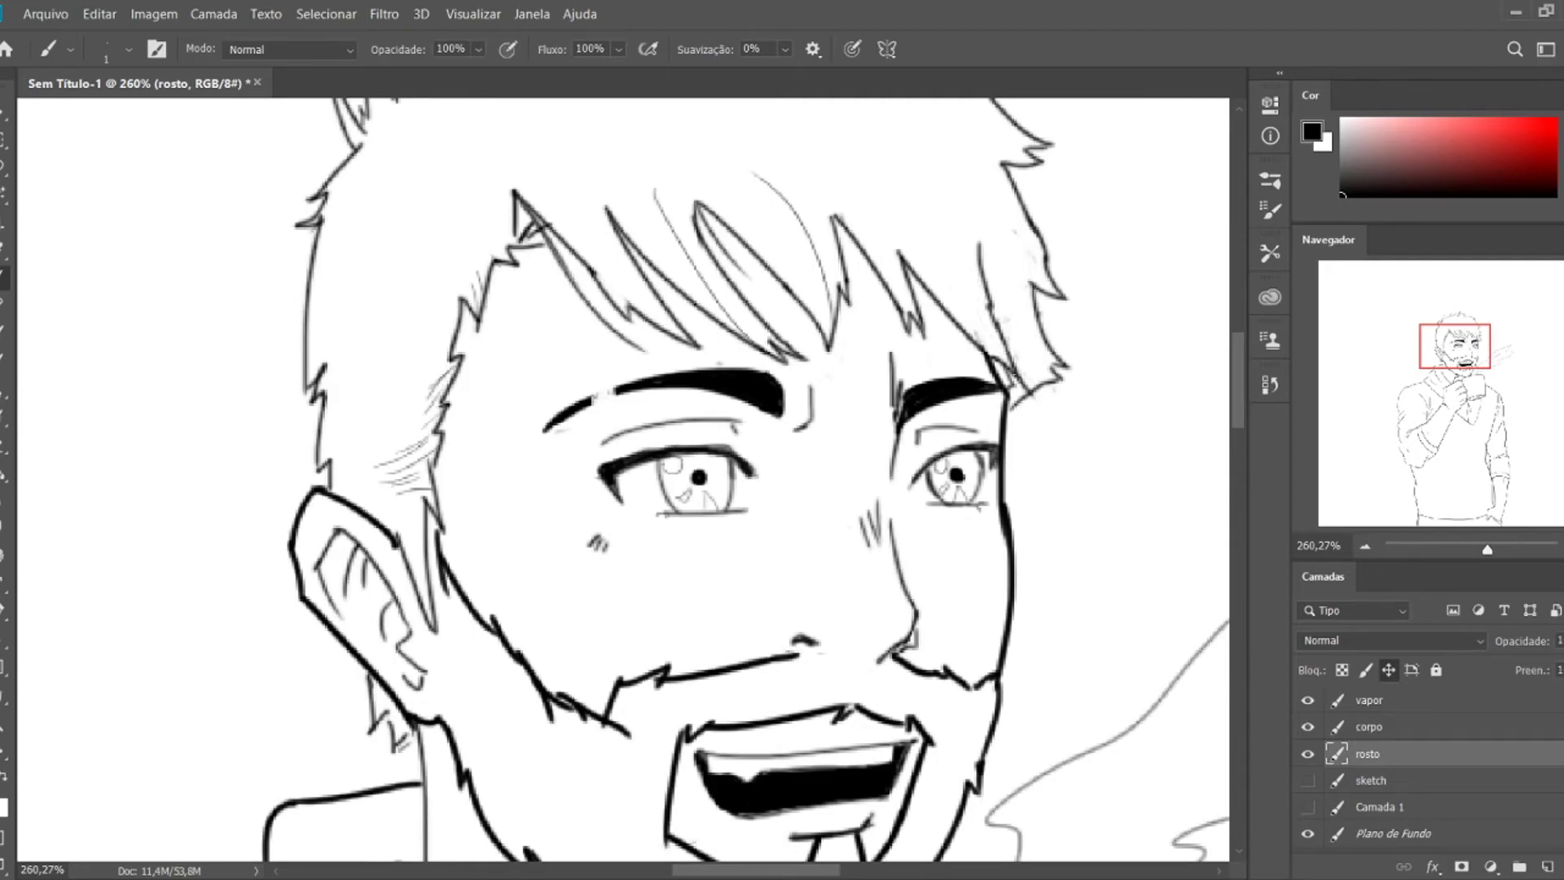
drag(709, 173, 864, 507)
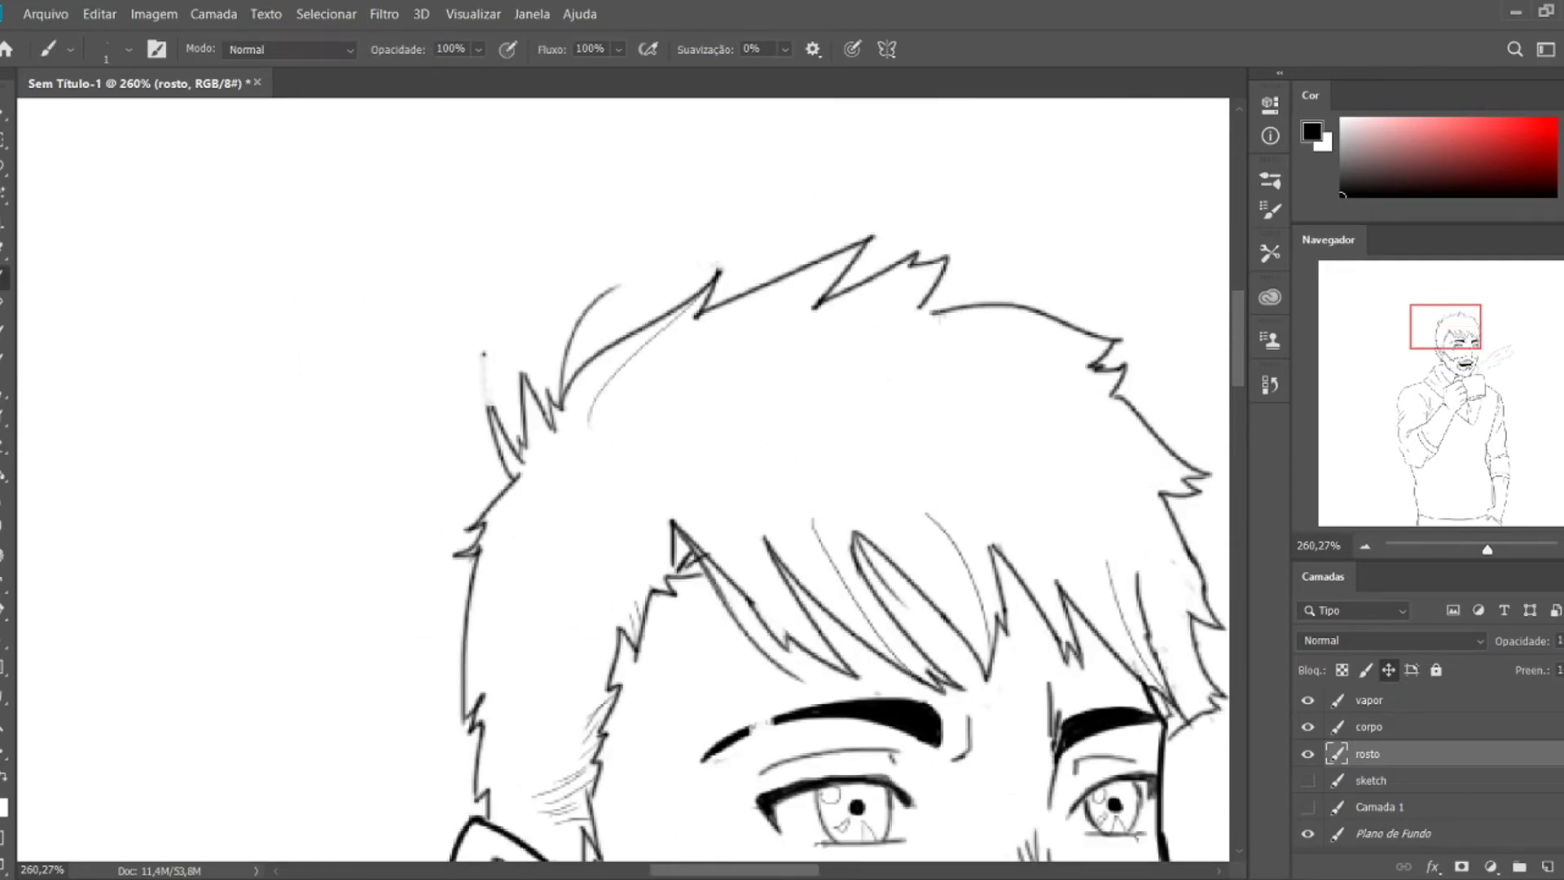
scroll(992, 430, down, 7)
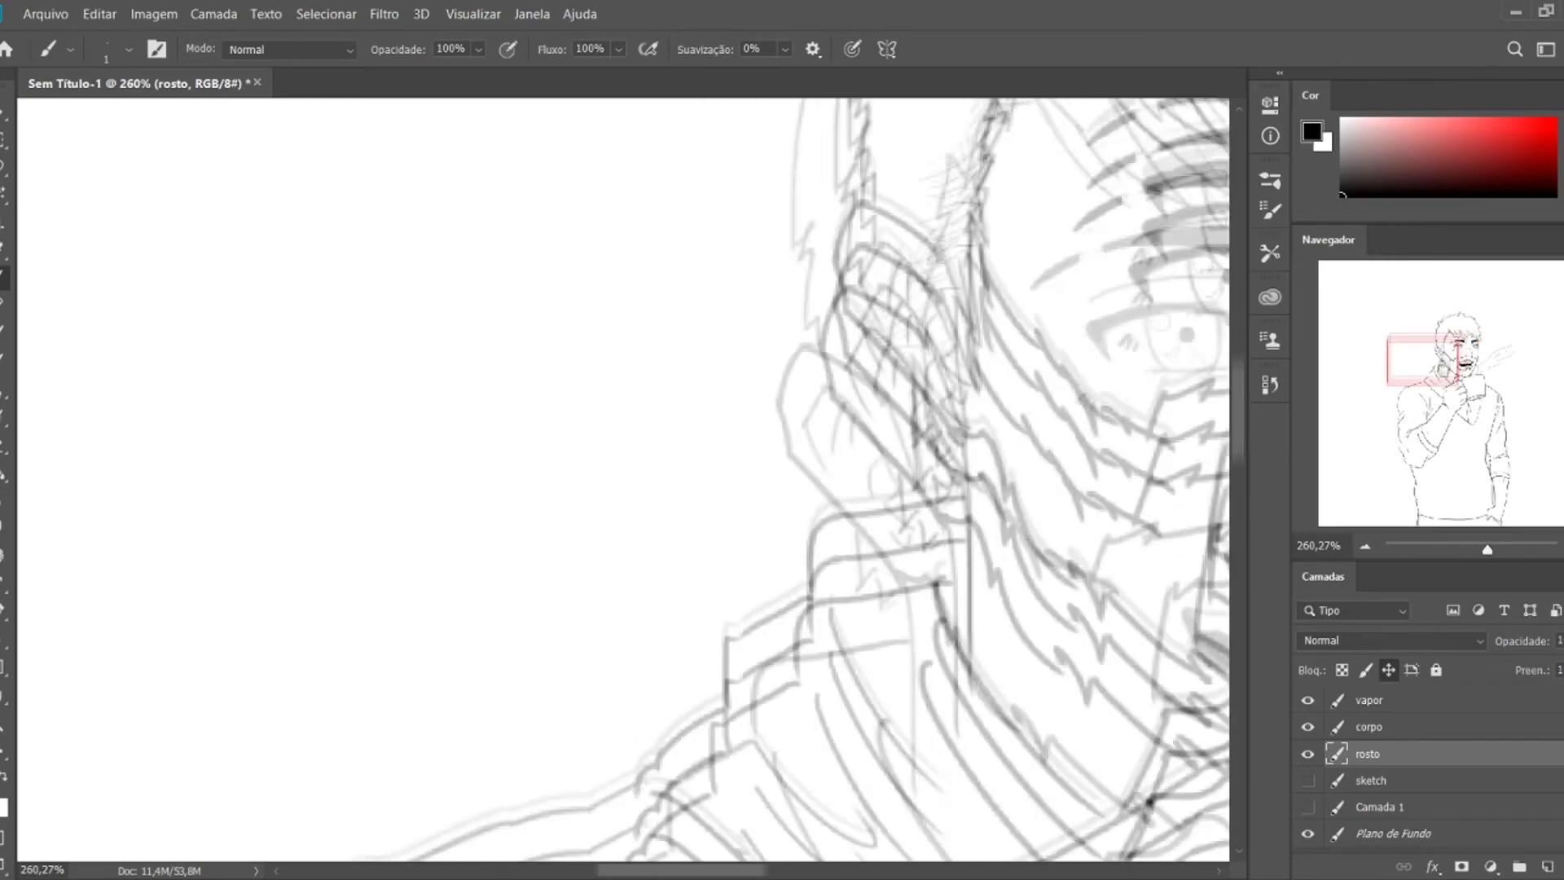
ctrl+click(992, 430)
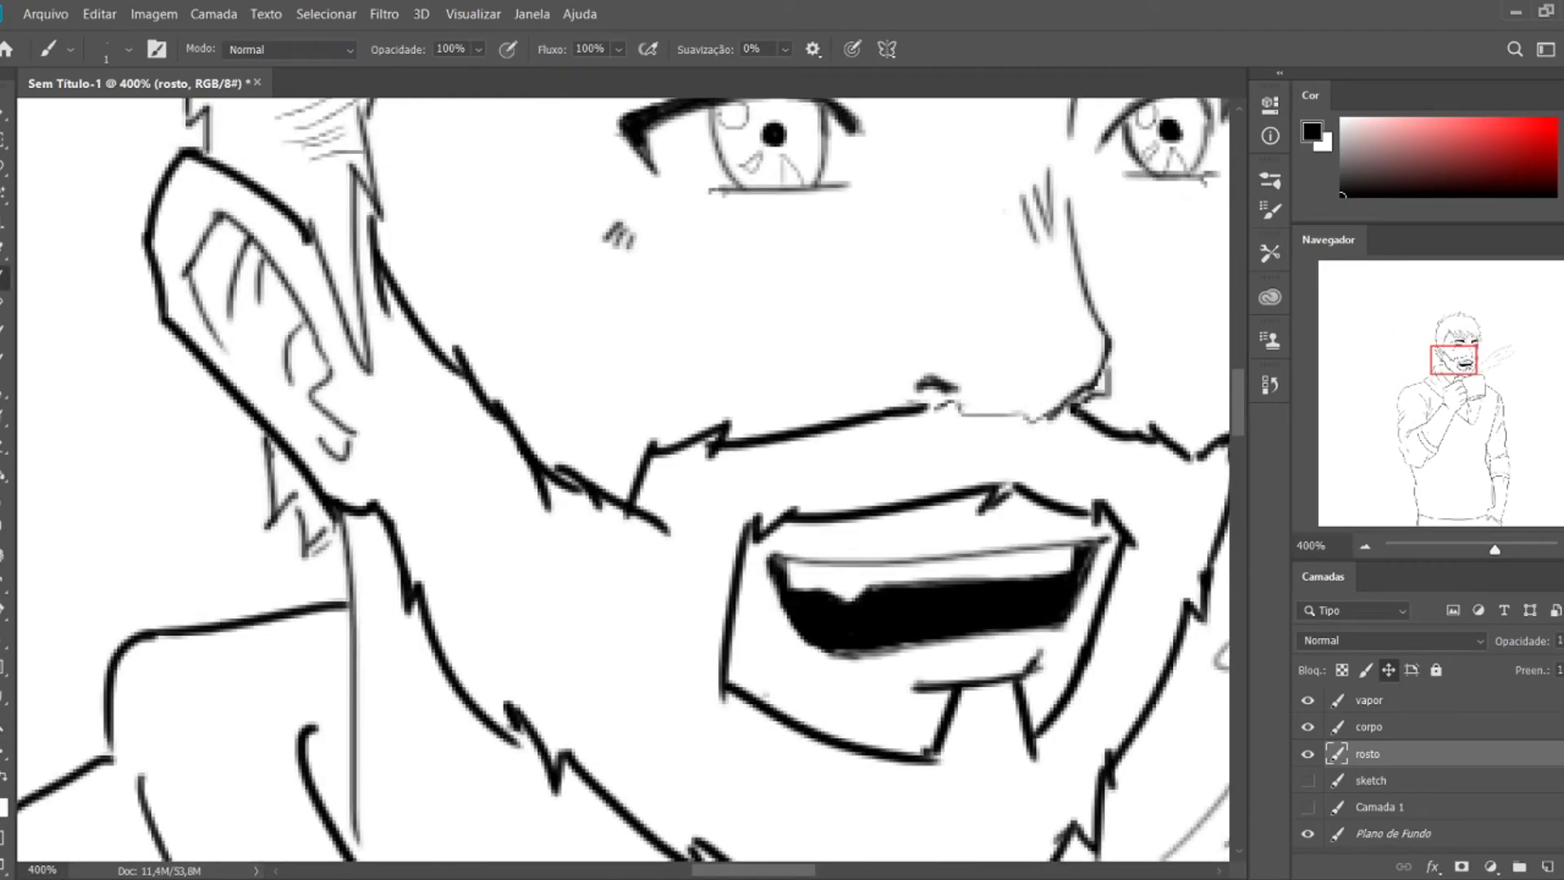
- Erase the jagged beard line on the cheek and rework the beard strands near the ear
key(e)
mouse_move(668, 534)
mouse_down()
mouse_move(554, 480)
mouse_move(632, 512)
mouse_up()
key(b)
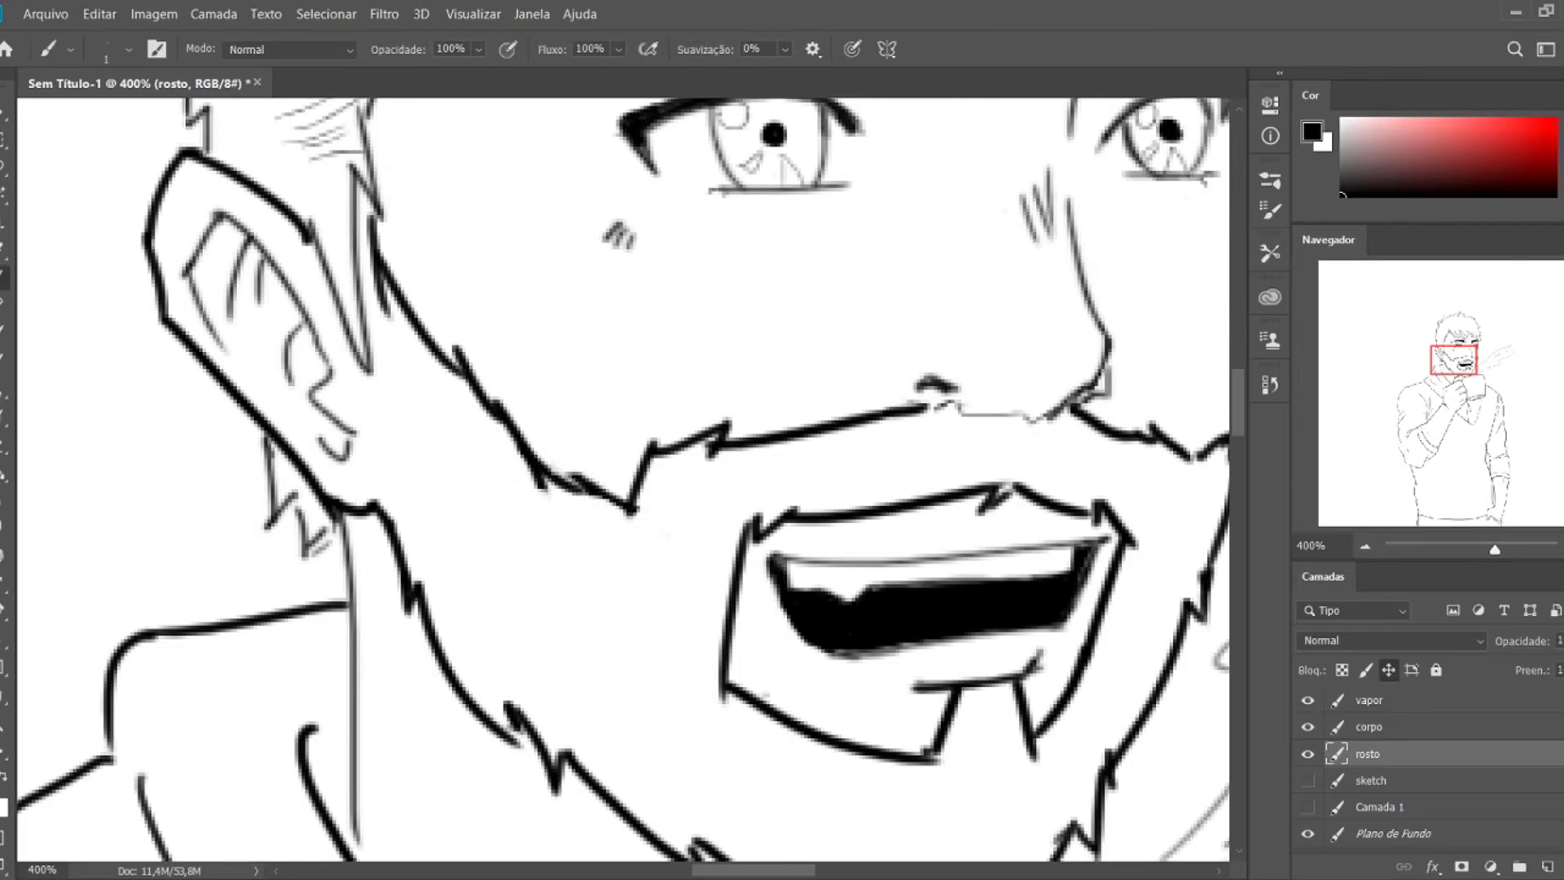
drag(977, 558, 855, 558)
mouse_move(715, 471)
mouse_down()
mouse_move(782, 594)
mouse_move(757, 590)
mouse_up()
key(e)
key(b)
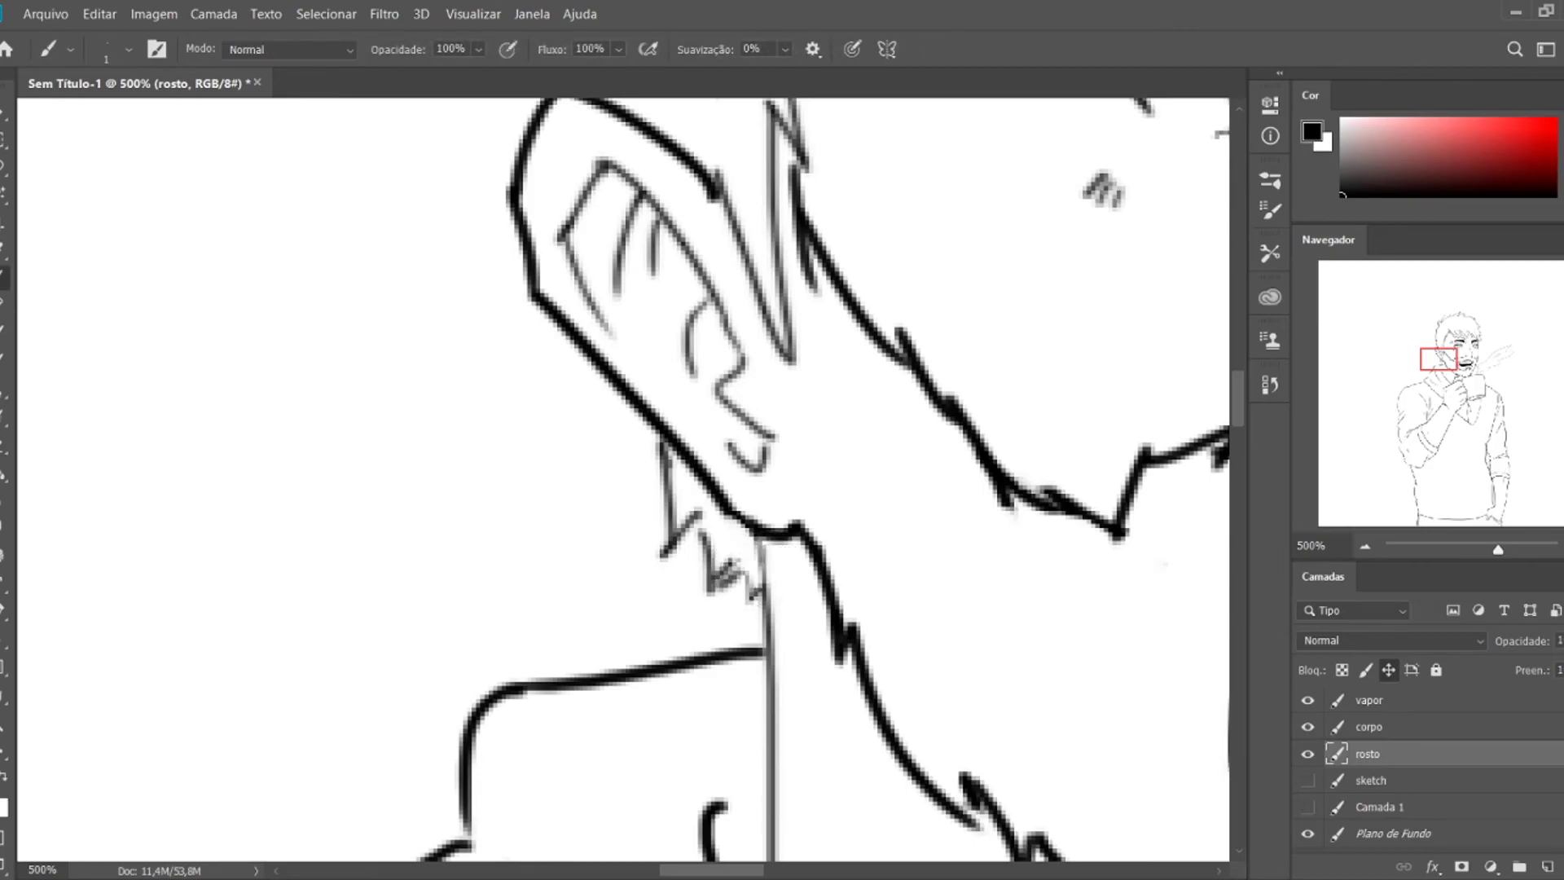
- Move the view to the hand, mug and forearm
key(z)
drag(1161, 562, 1059, 562)
mouse_move(1059, 488)
mouse_down()
mouse_move(1172, 487)
mouse_move(1124, 485)
mouse_up()
key(b)
drag(879, 670, 887, 397)
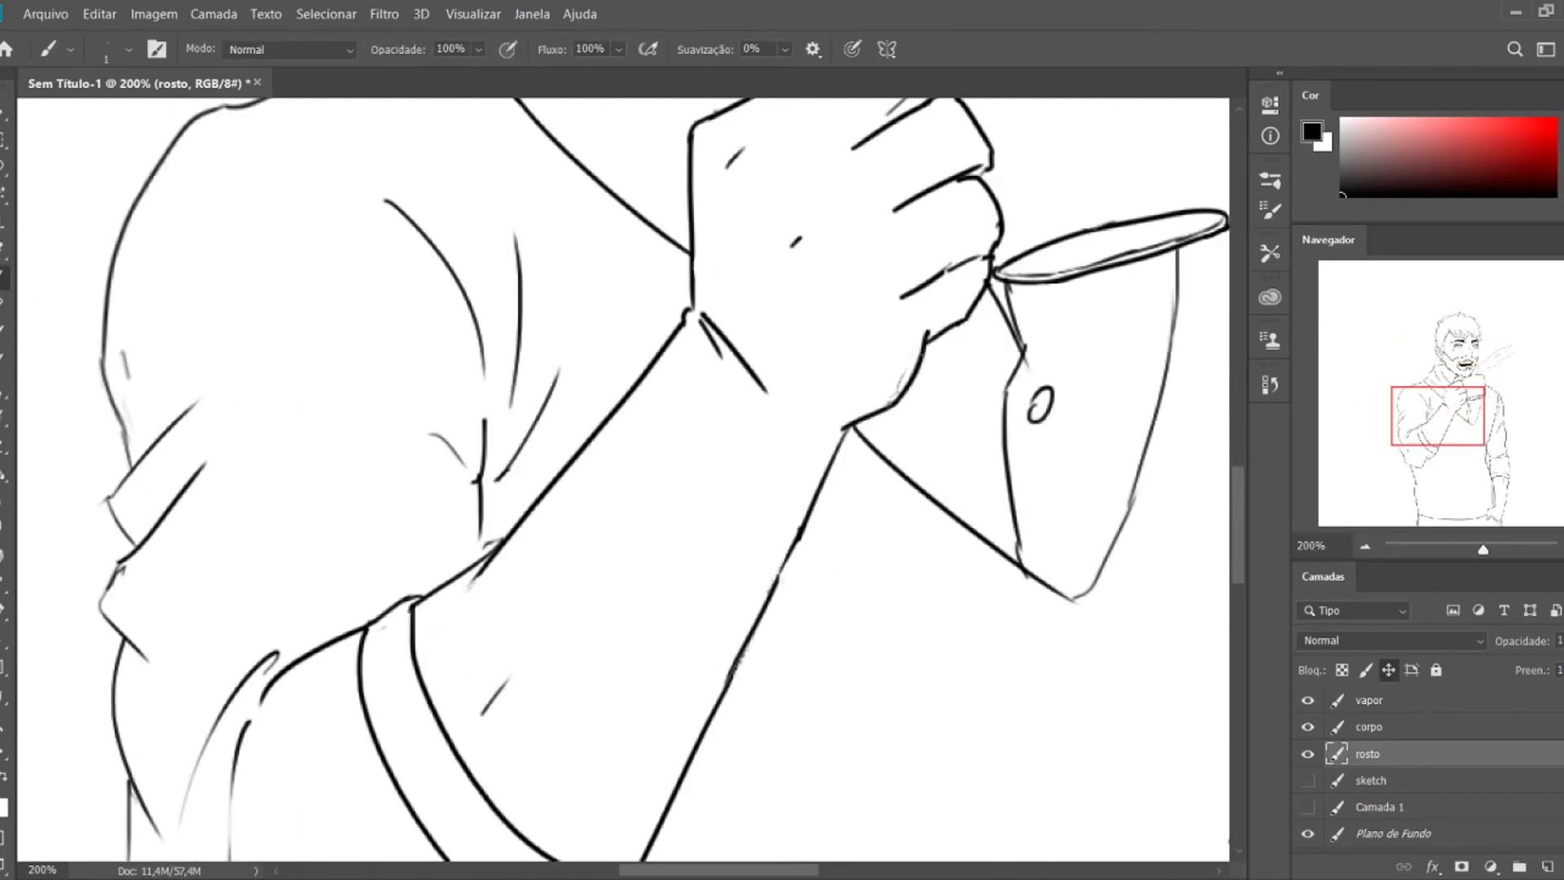
- Center the whole figure in view and make corpo the active layer with the brush
key(z)
drag(733, 489, 489, 489)
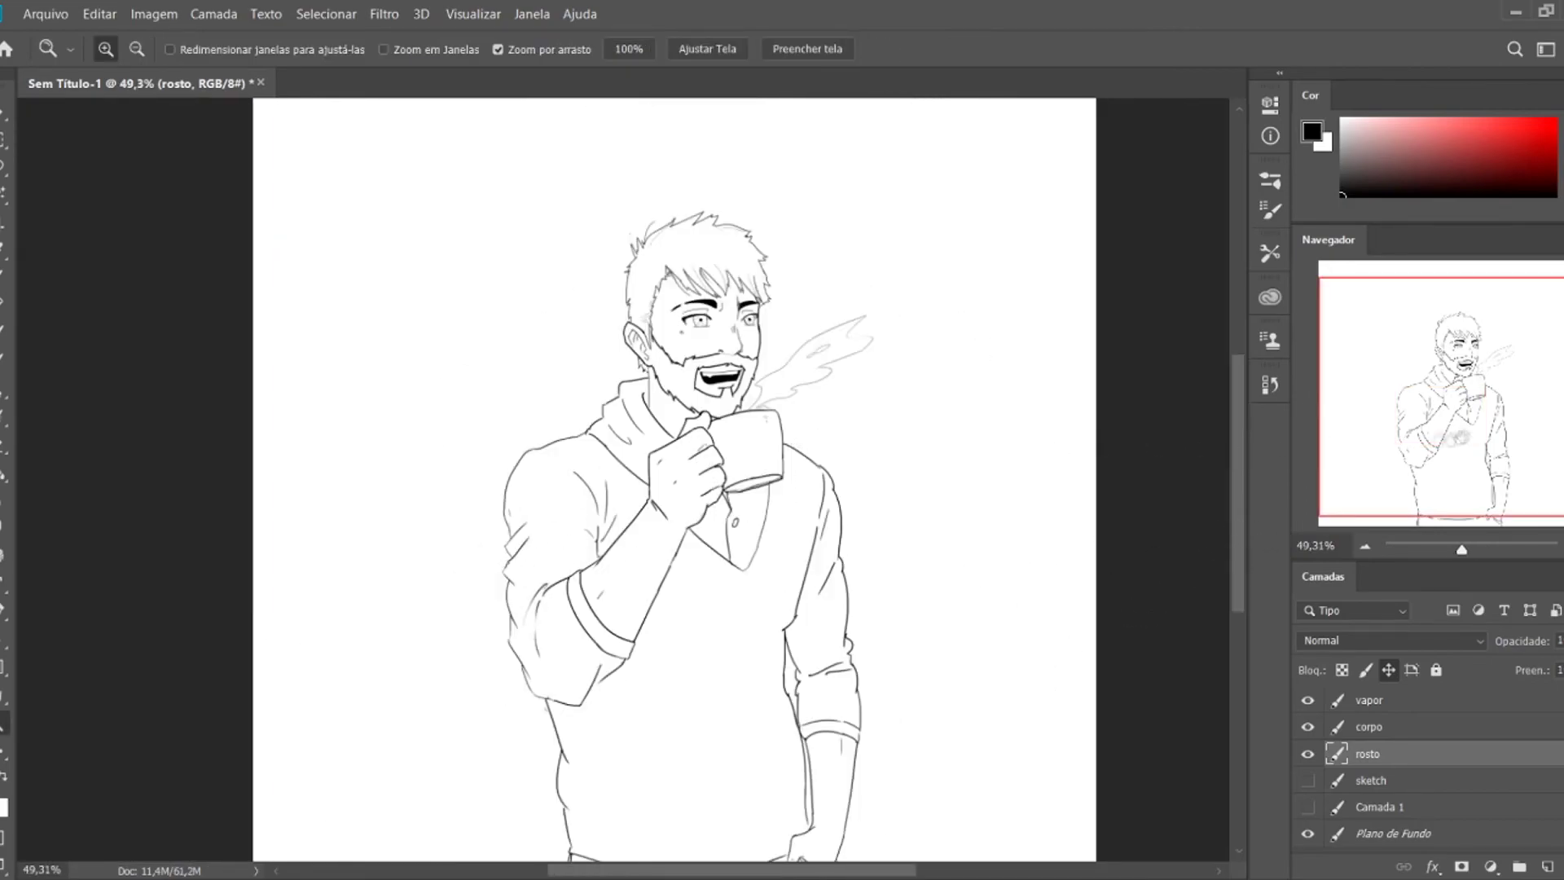
drag(684, 571, 627, 570)
click(1368, 726)
key(b)
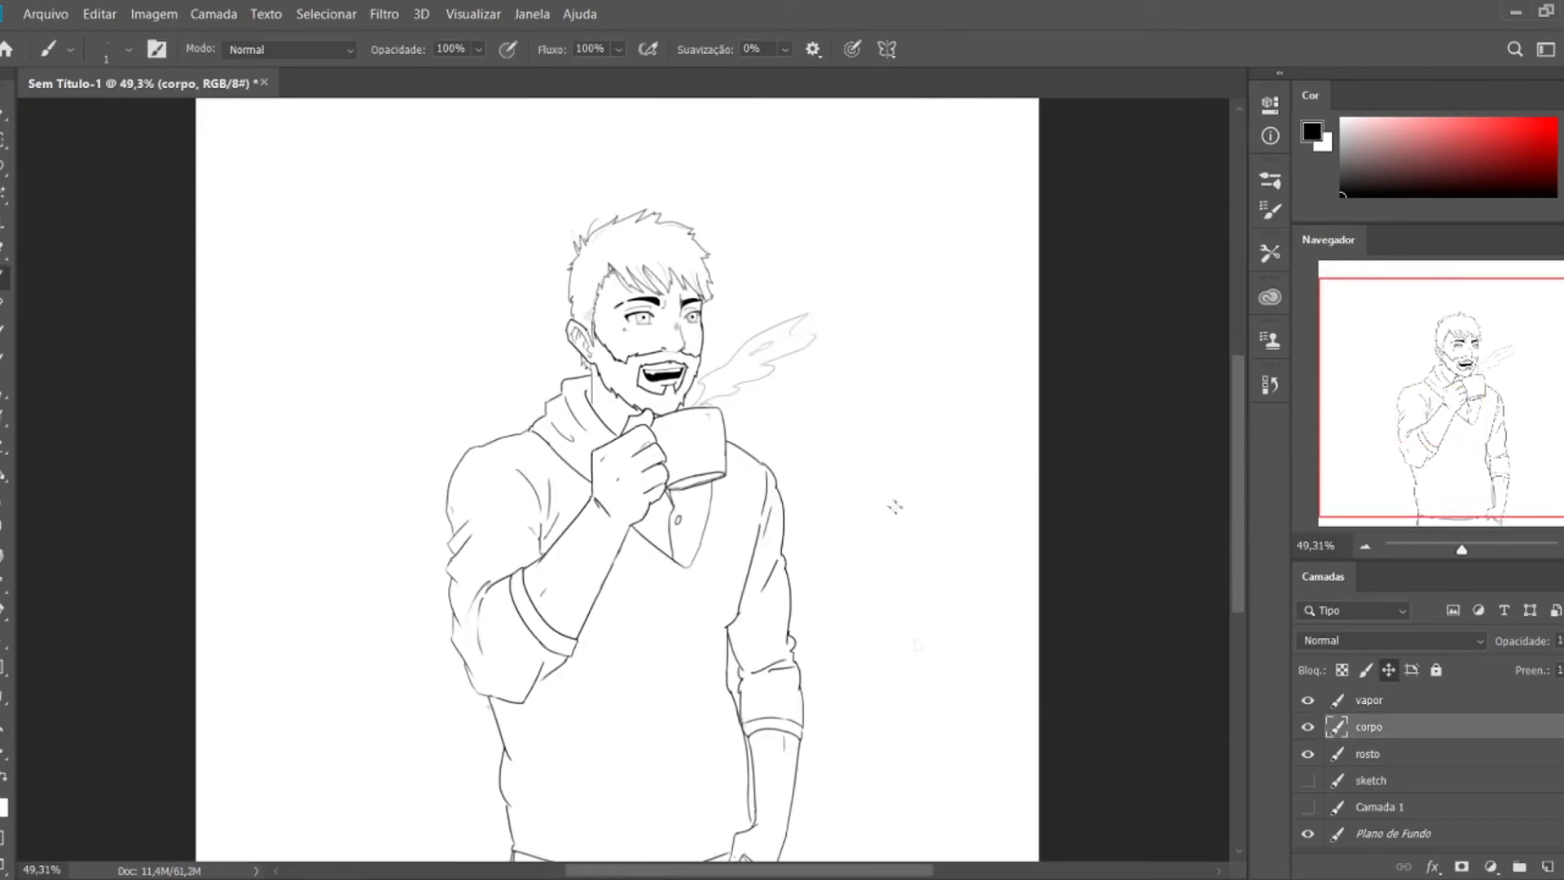
- Draw a short fold line on the sweater, replacing a misplaced stroke
drag(544, 737, 700, 806)
key(ctrl+z)
drag(558, 667, 575, 702)
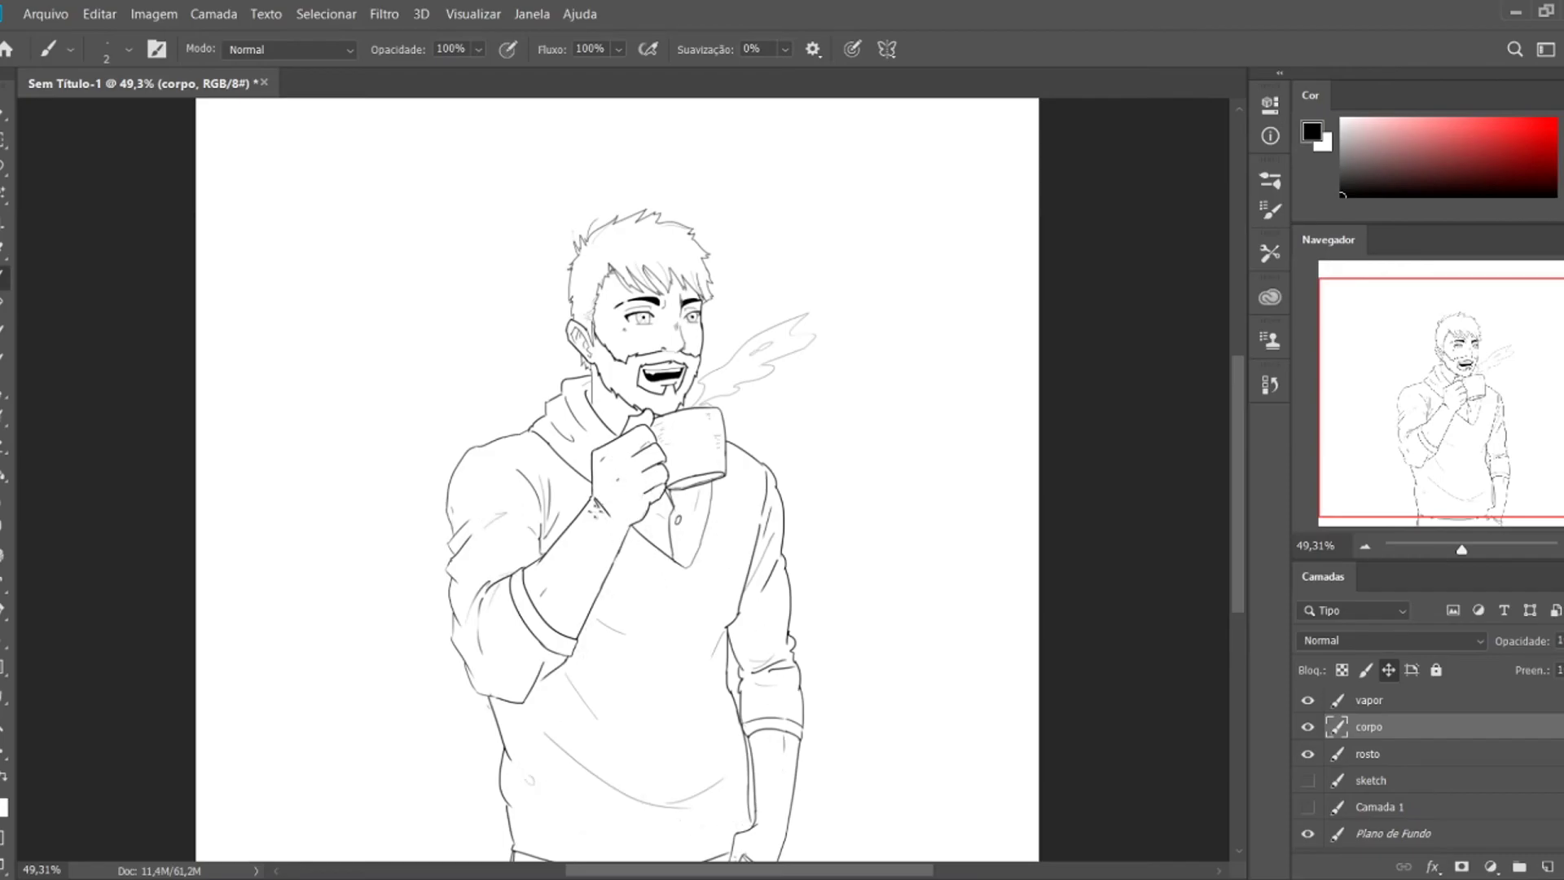
- Darken the top edge of the mouth interior, then zoom out to the whole figure
drag(621, 338, 693, 338)
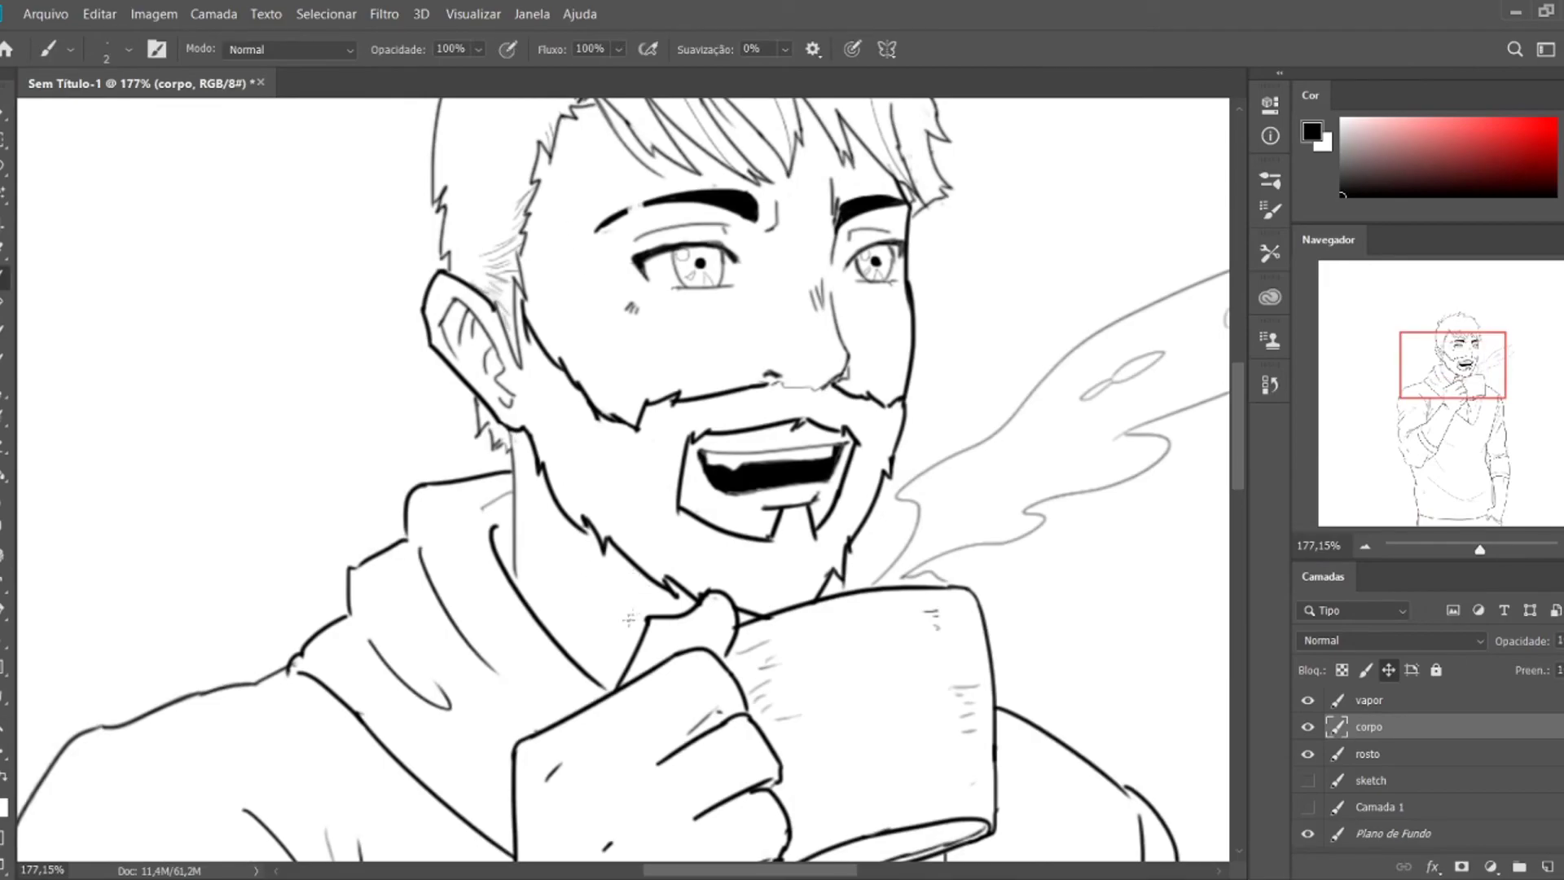
click(740, 495)
drag(735, 438, 954, 399)
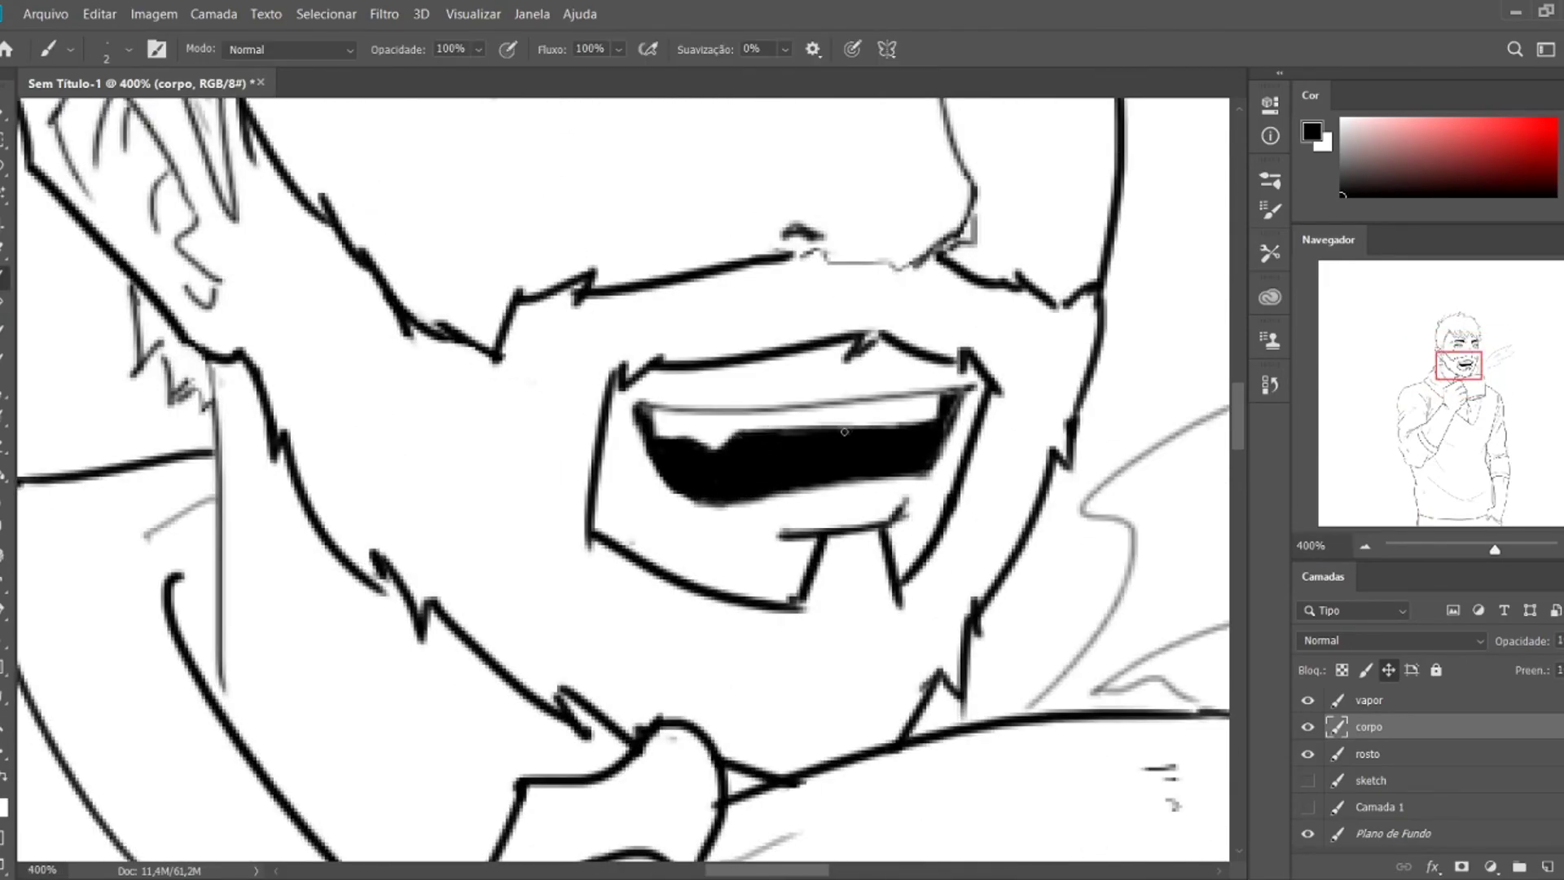
drag(815, 489, 733, 489)
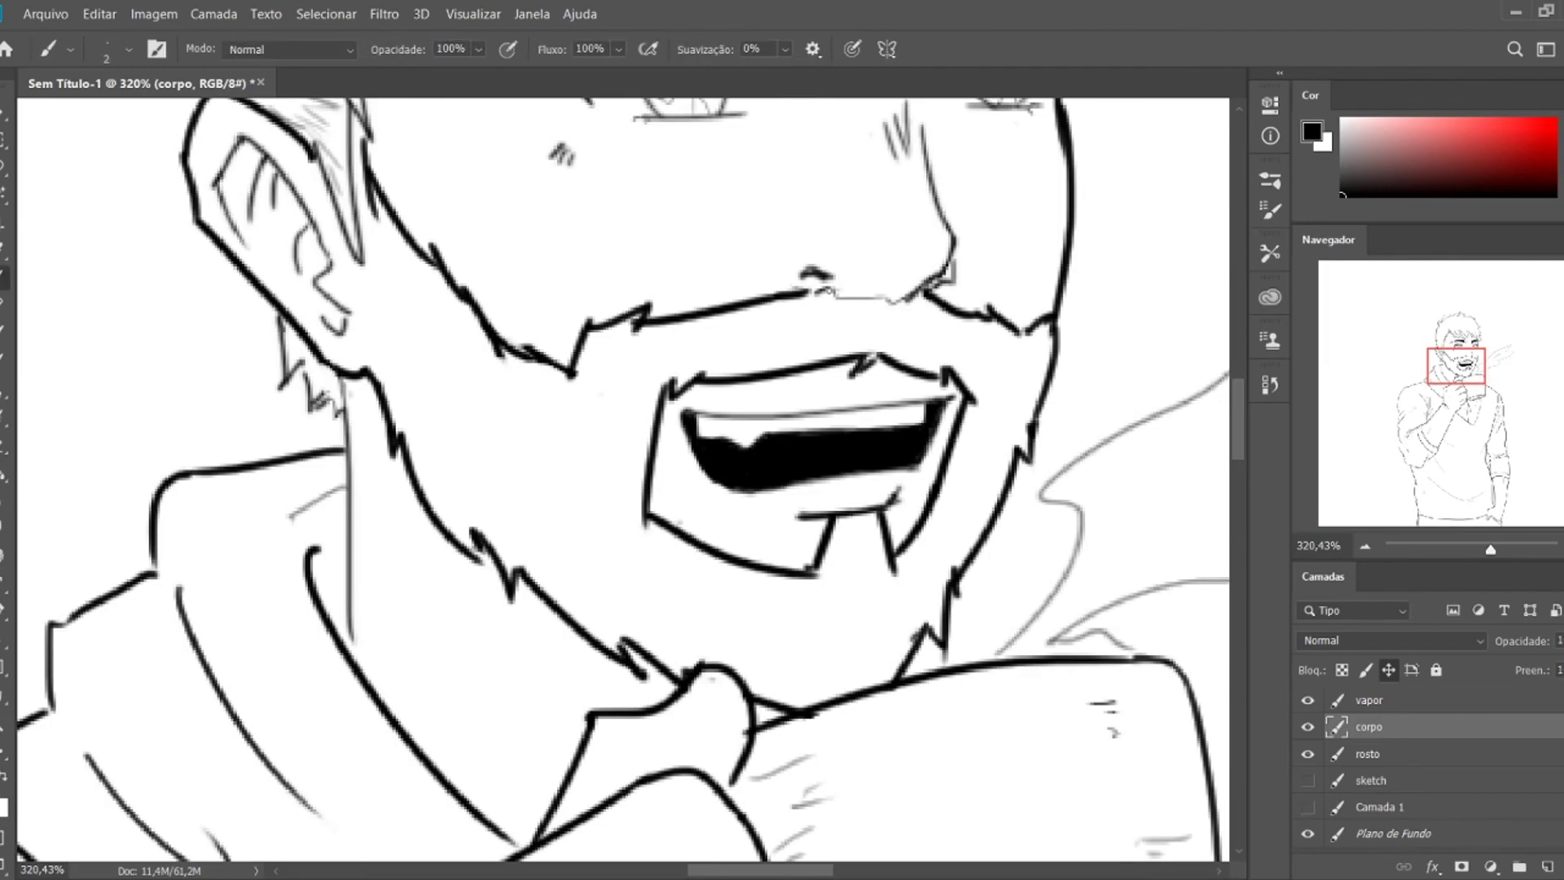
drag(1238, 482, 1096, 485)
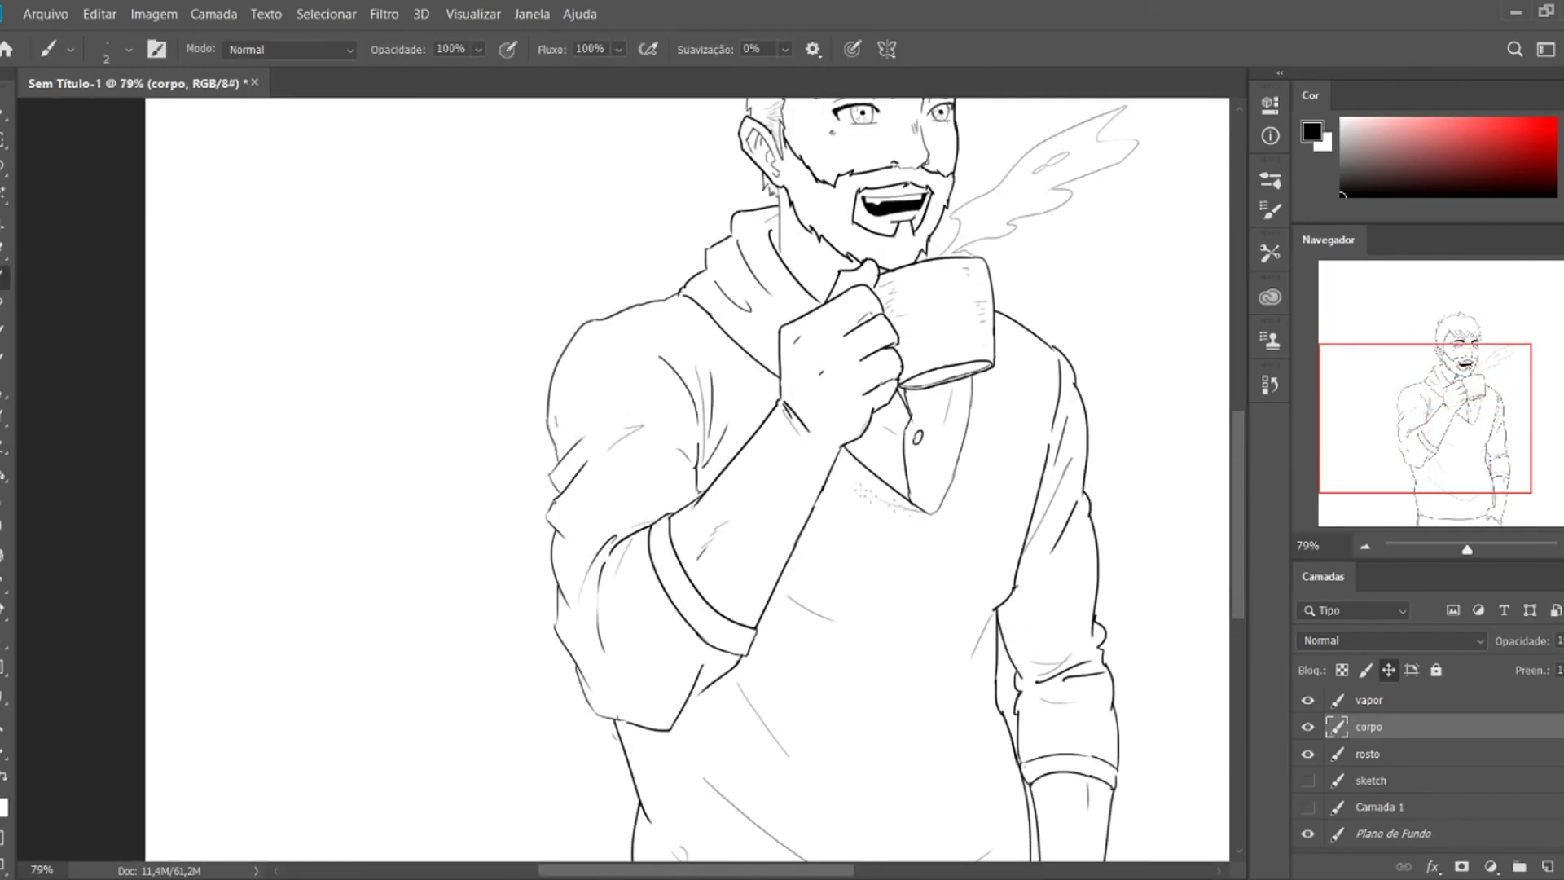
drag(885, 424, 814, 428)
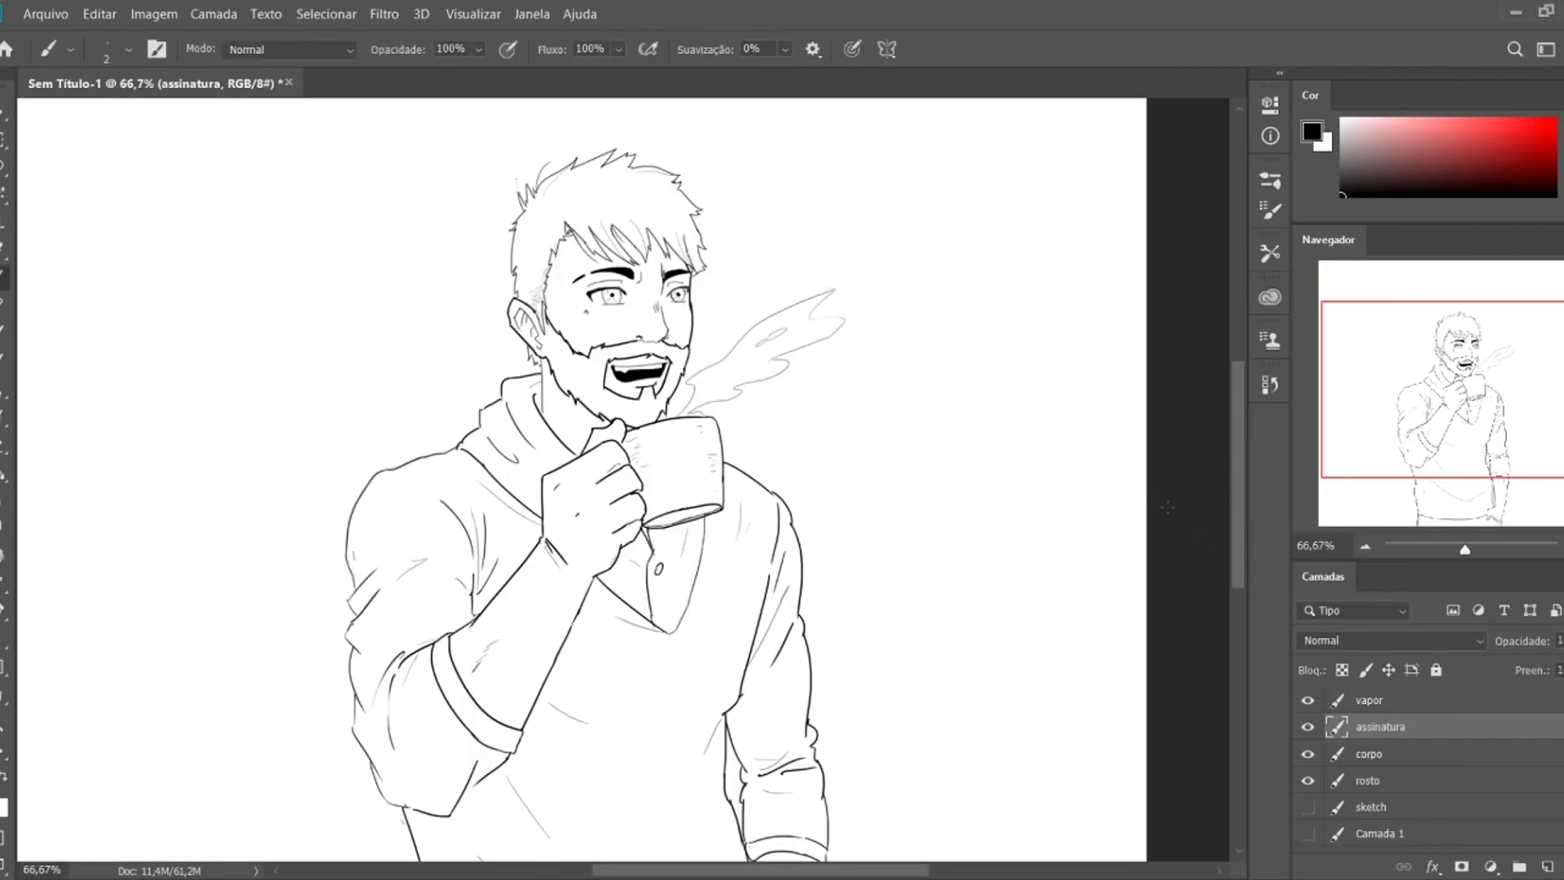
- Write the signature above the left shoulder, redoing the first attempt
drag(326, 456, 448, 456)
key(b)
mouse_move(534, 417)
mouse_down()
mouse_move(521, 489)
mouse_move(574, 477)
mouse_up()
drag(594, 432, 606, 501)
key(ctrl+z)
key(ctrl+z)
key(ctrl+z)
mouse_move(525, 407)
mouse_down()
mouse_move(644, 440)
mouse_move(697, 370)
mouse_up()
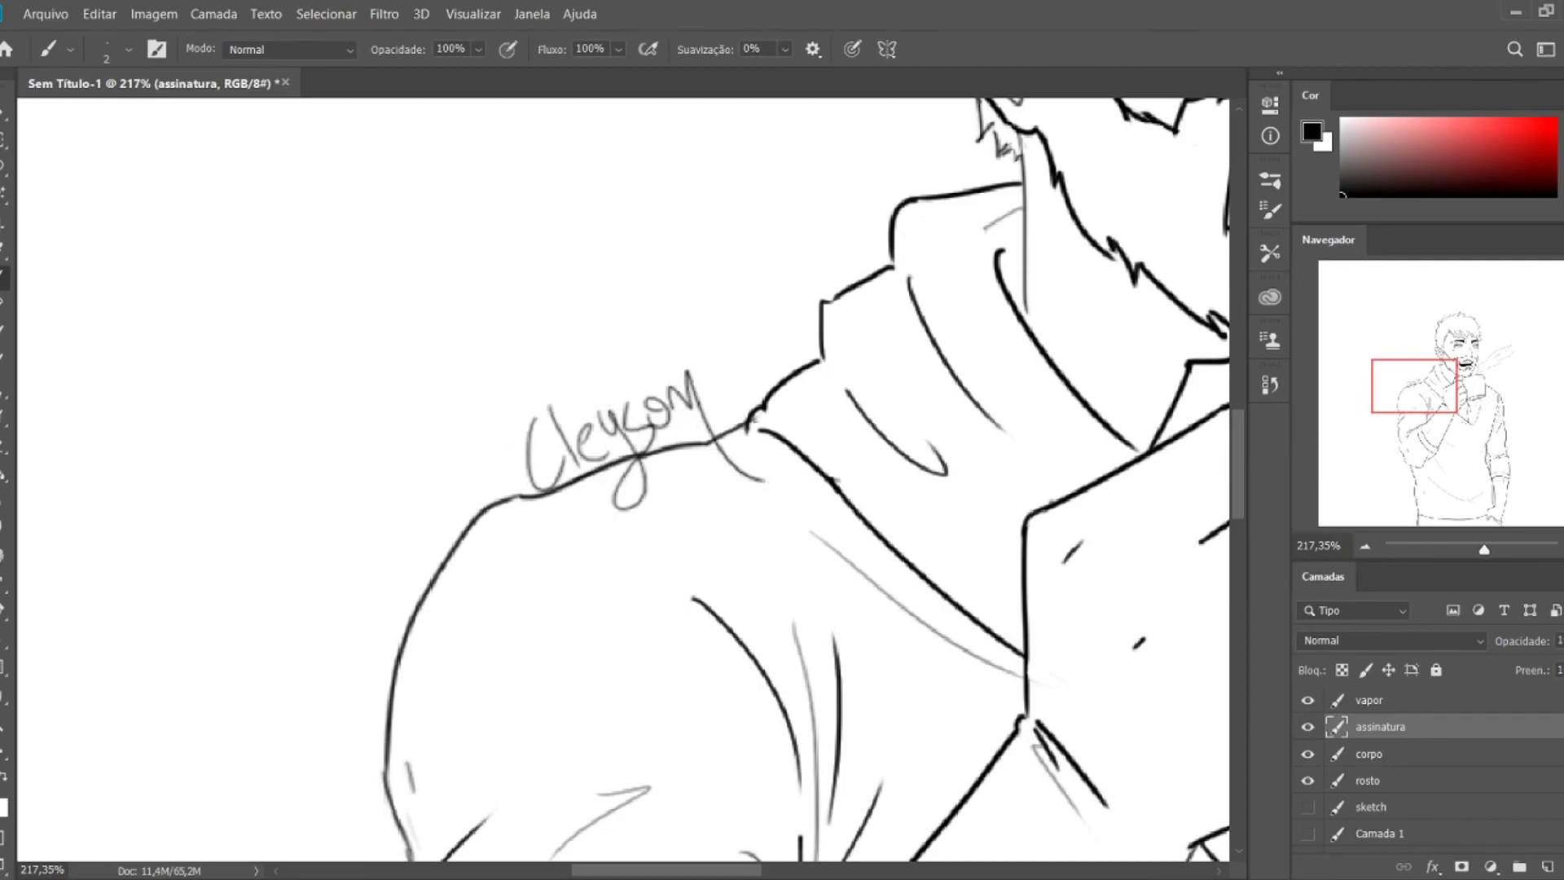
key(z)
- Check the signature and save the drawing as logo.psd
drag(651, 439, 570, 439)
scroll(995, 629, down, 3)
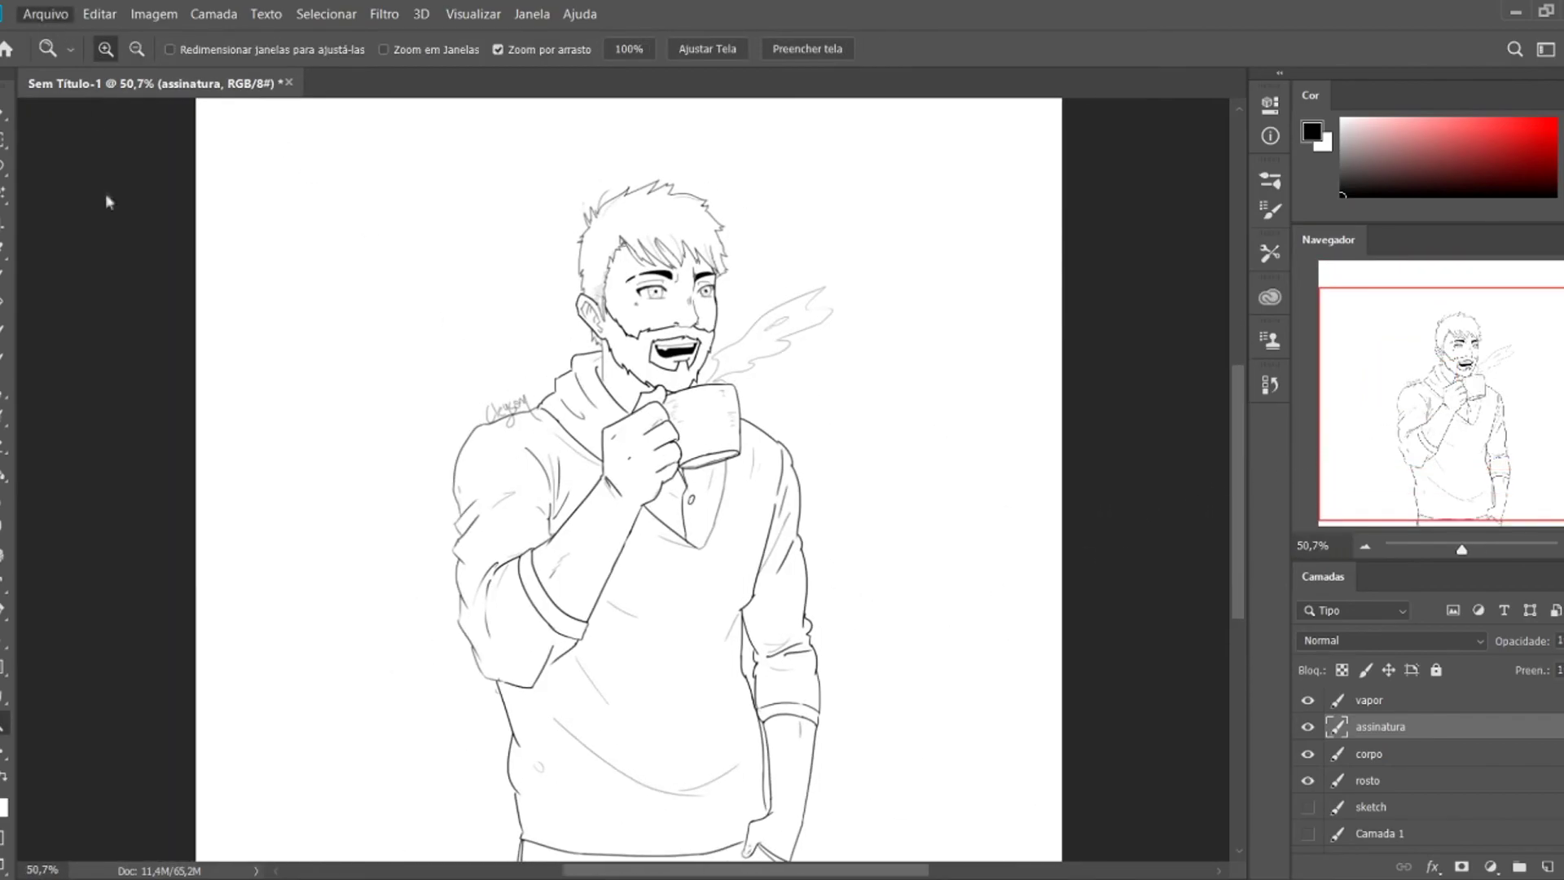
key(alt)
key(ctrl+plus)
key(ctrl+plus)
key(ctrl+plus)
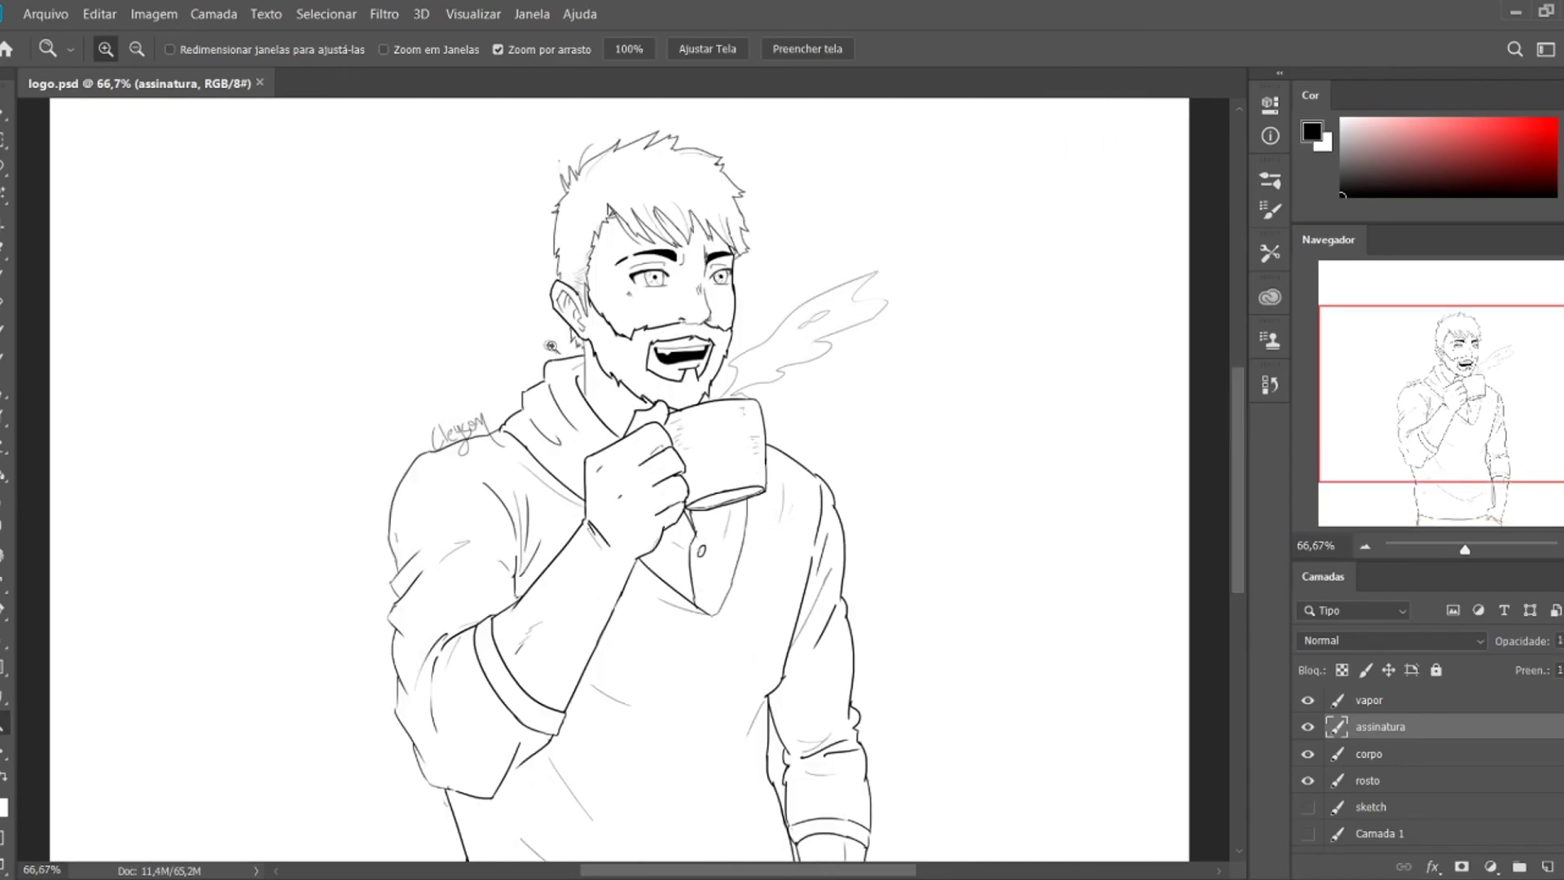
- Redraw a thicker outline behind the ear on the rosto layer
key(b)
drag(652, 275, 637, 335)
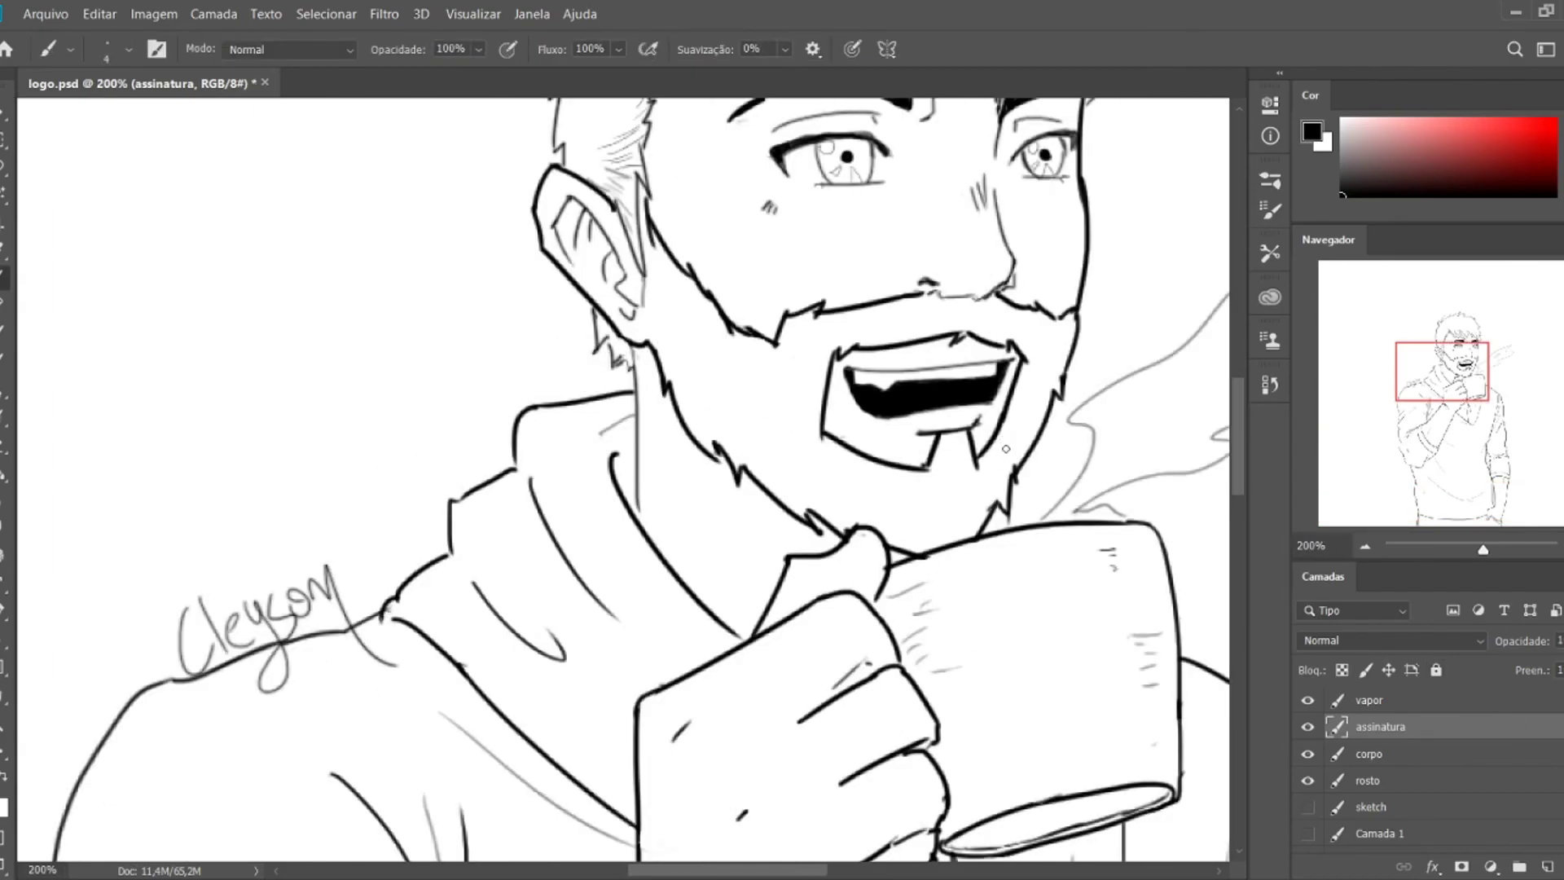
key(ctrl+z)
drag(648, 266, 653, 351)
ctrl+click(680, 340)
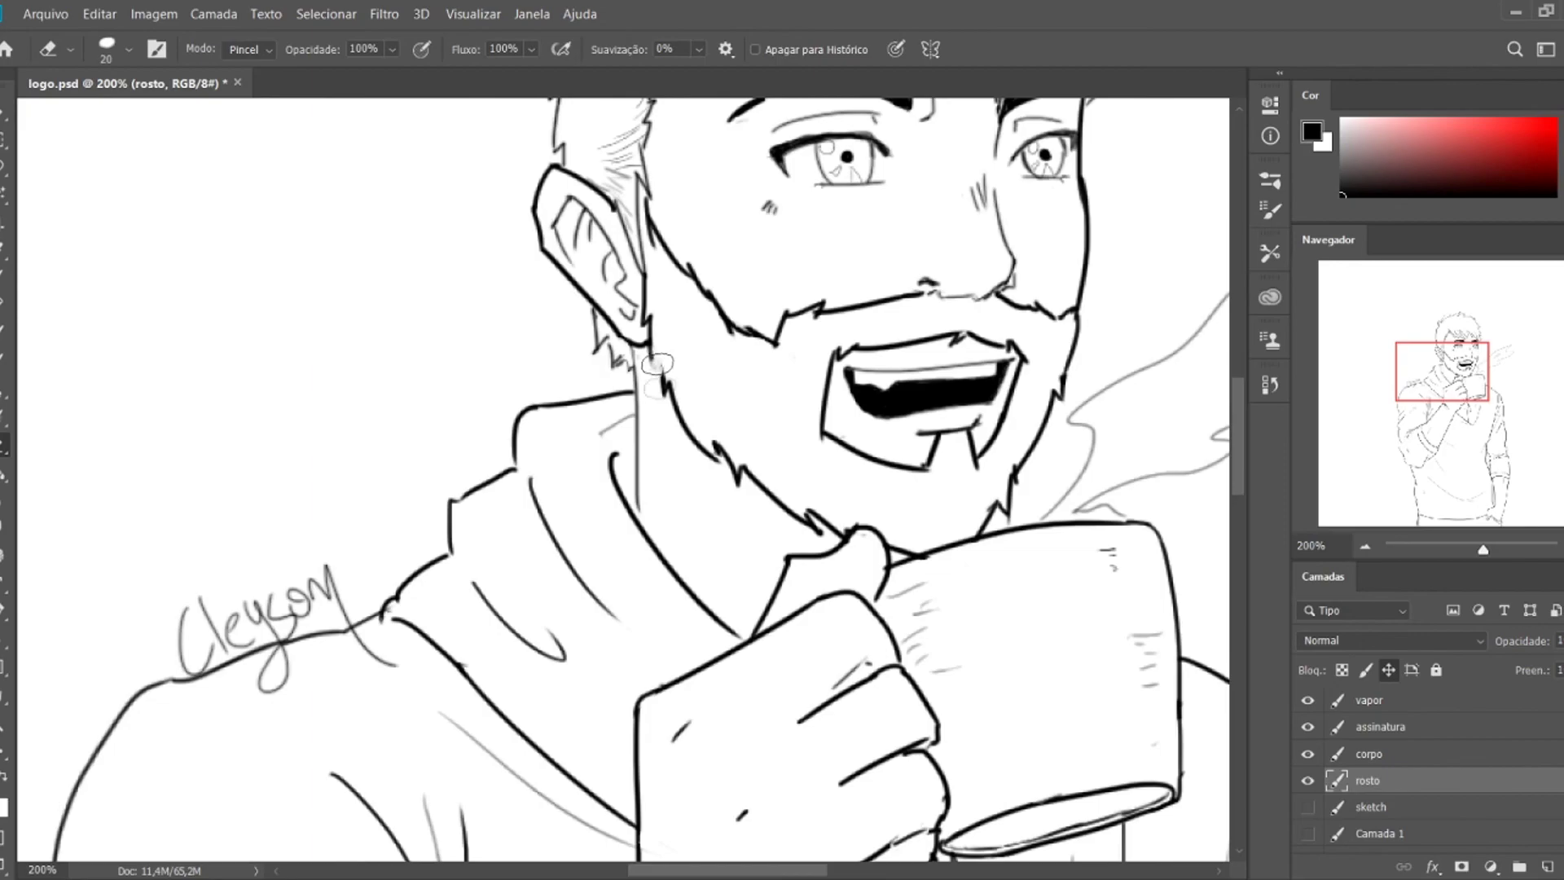
drag(674, 374, 692, 375)
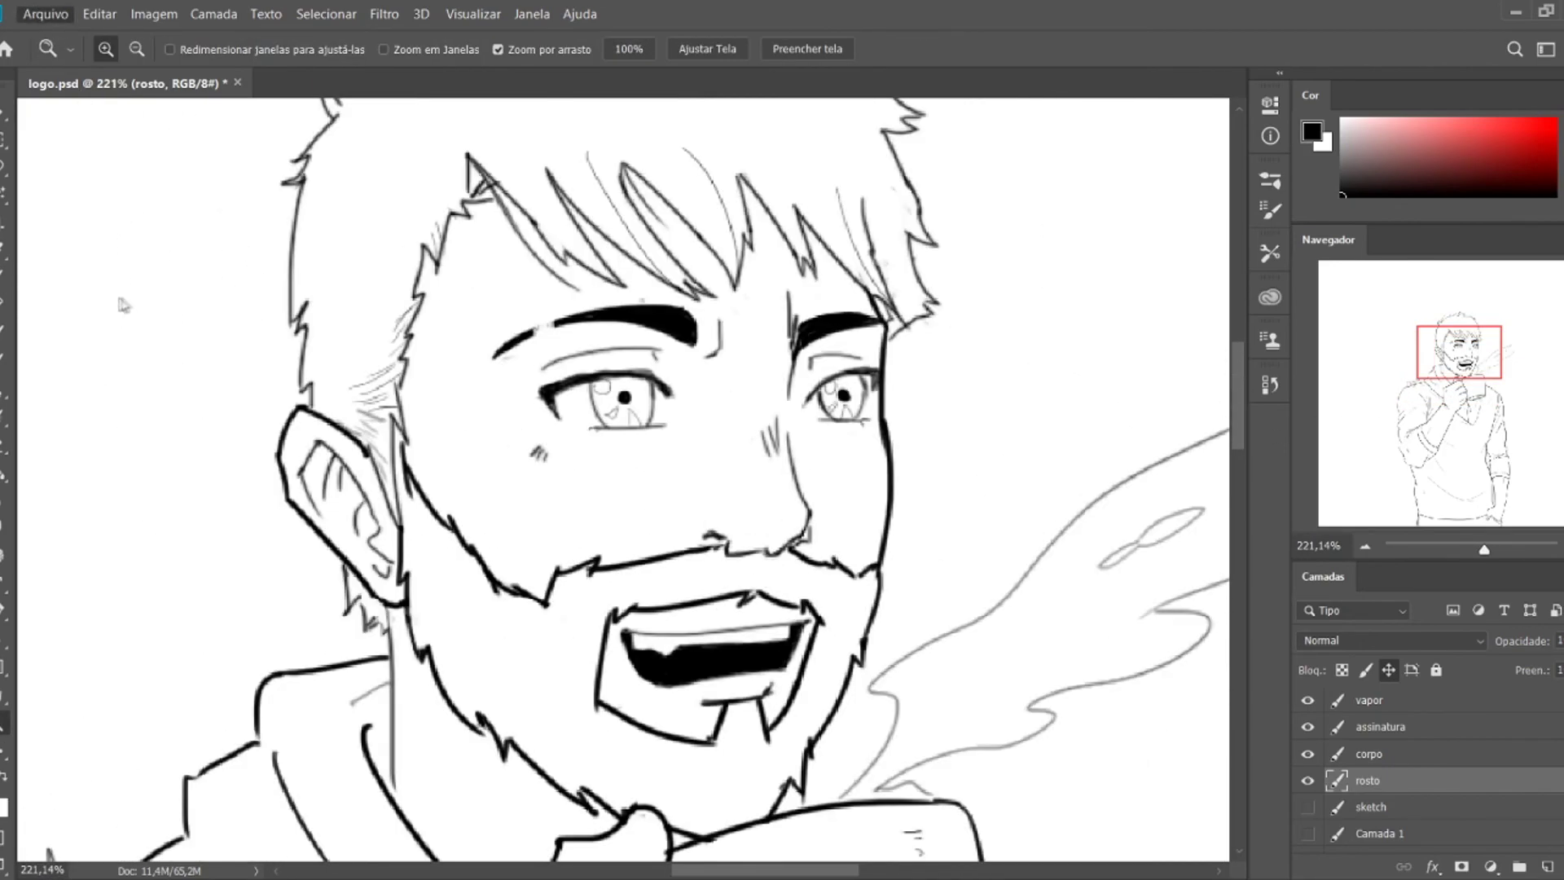
- Save the changes to logo.psd and fit the whole figure in view
key(ctrl+s)
key(ctrl+minus)
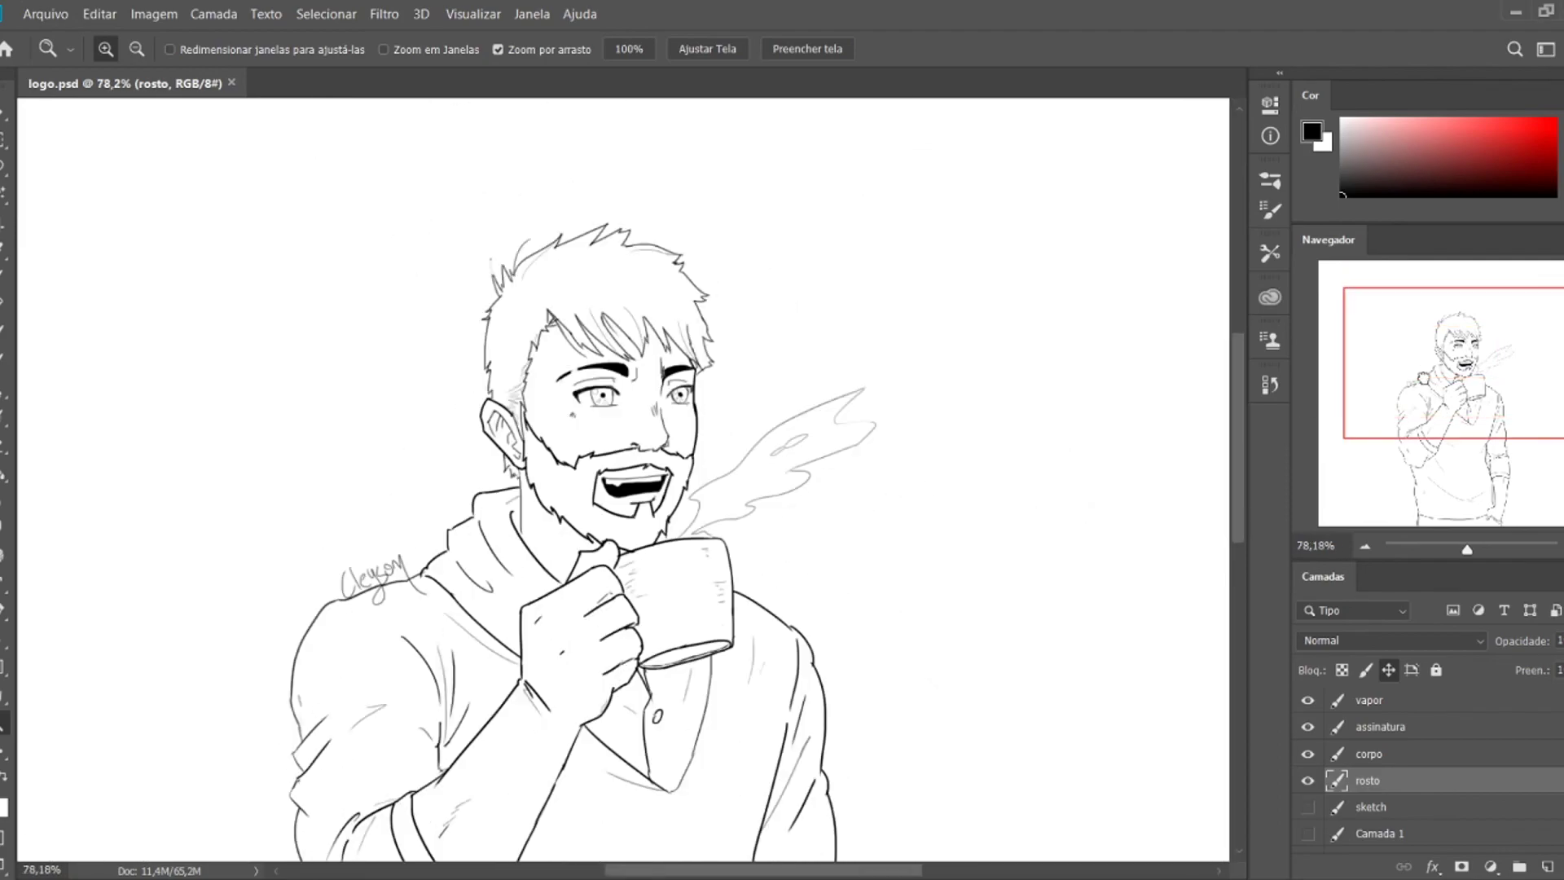
key(ctrl+0)
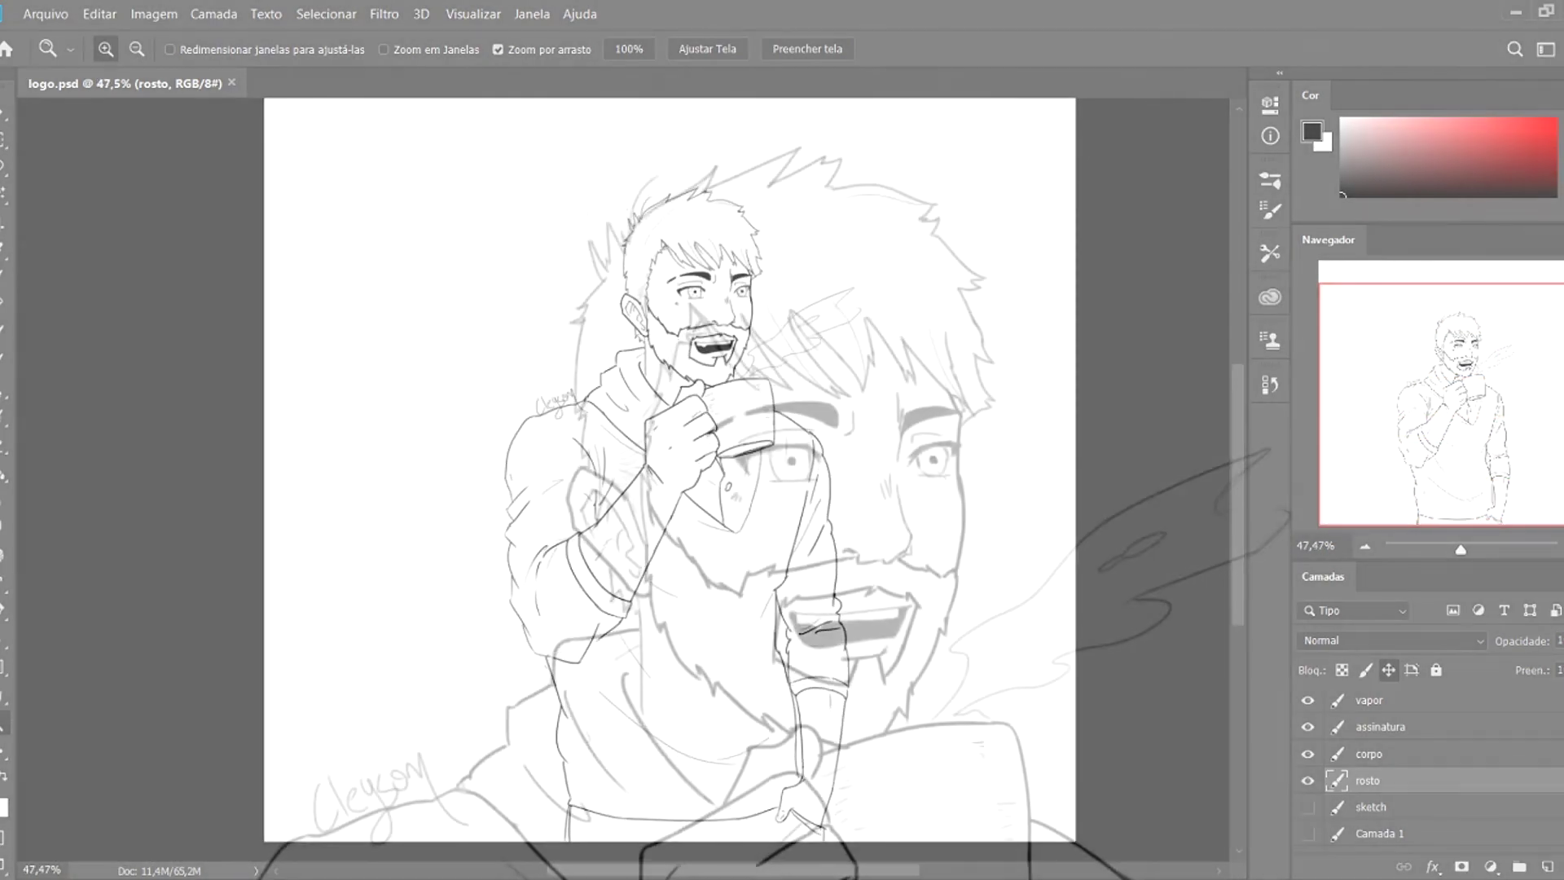